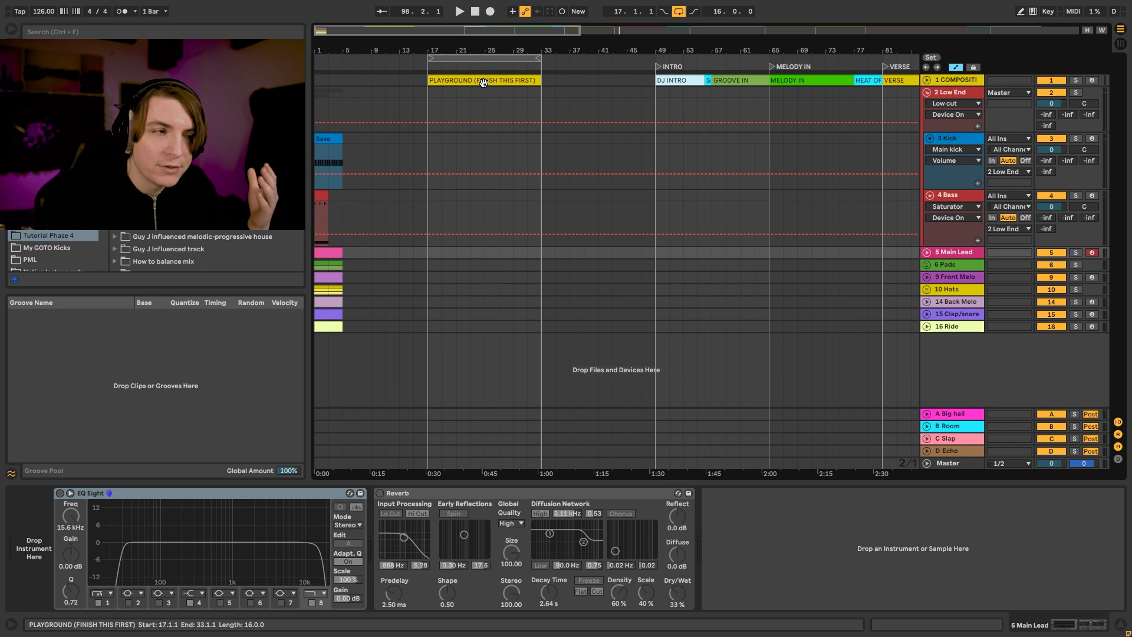
# Step: Paste the copied kick clip onto the Kick track at bar 17, the start of the PLAYGROUND section
pyautogui.click(443, 152)
pyautogui.hotkey('ctrl', 'v')
pyautogui.moveTo(441, 150); pyautogui.dragTo(442, 150)
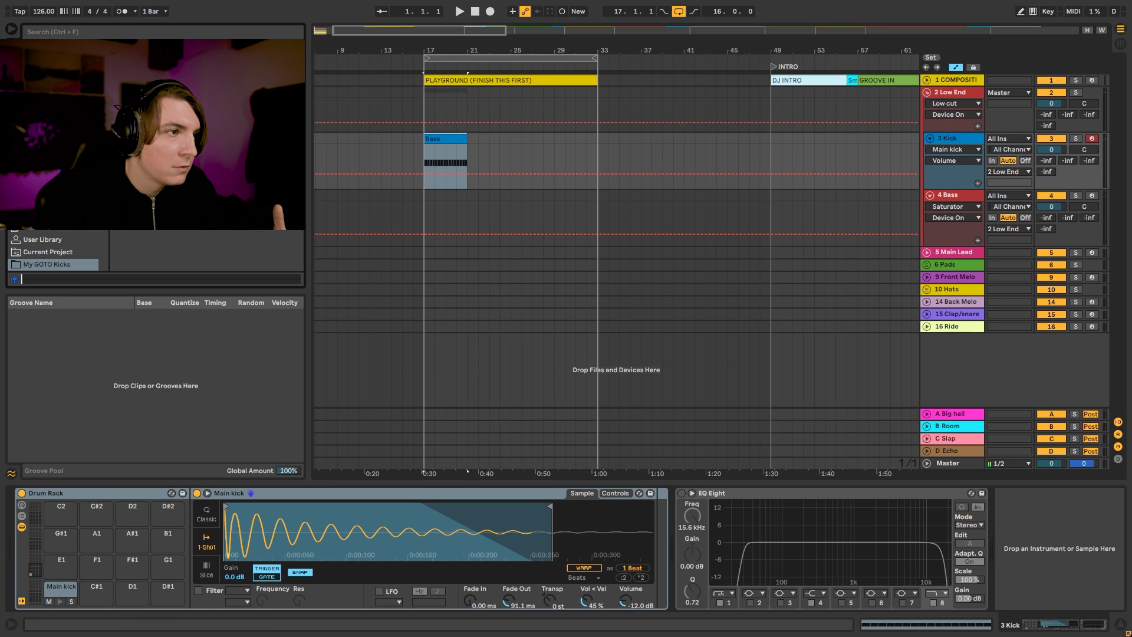
# Step: Replace the Main kick sample in the Drum Rack with Soft Kick, and extend the kick clip to bar 33
pyautogui.moveTo(109, 484); pyautogui.dragTo(61, 586)
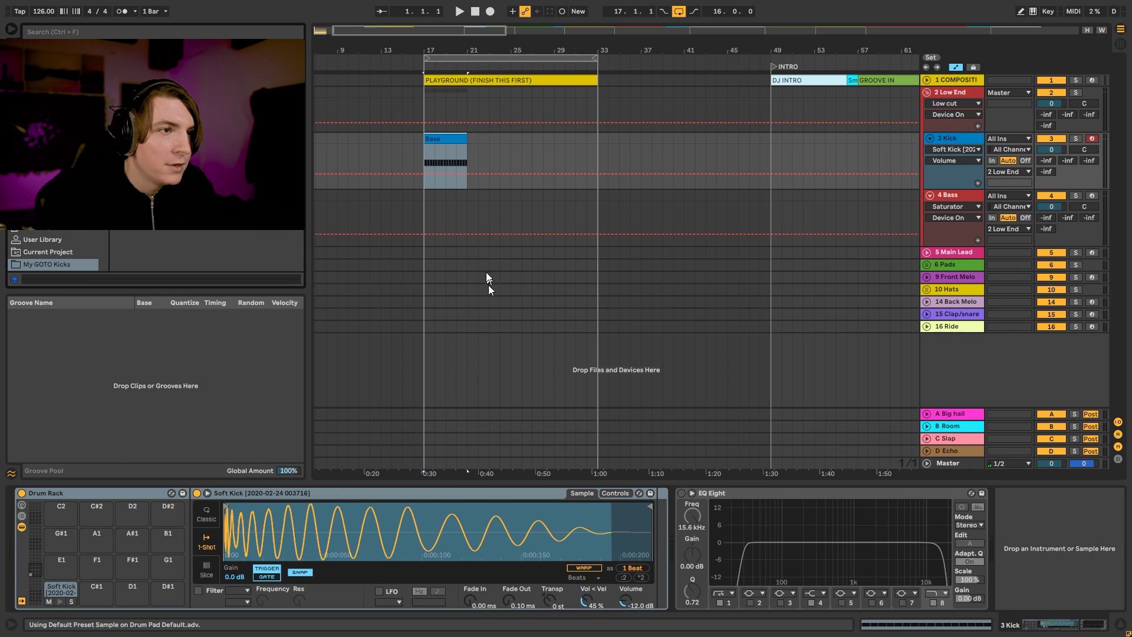
pyautogui.moveTo(454, 53); pyautogui.dragTo(729, 140)
pyautogui.press('space')
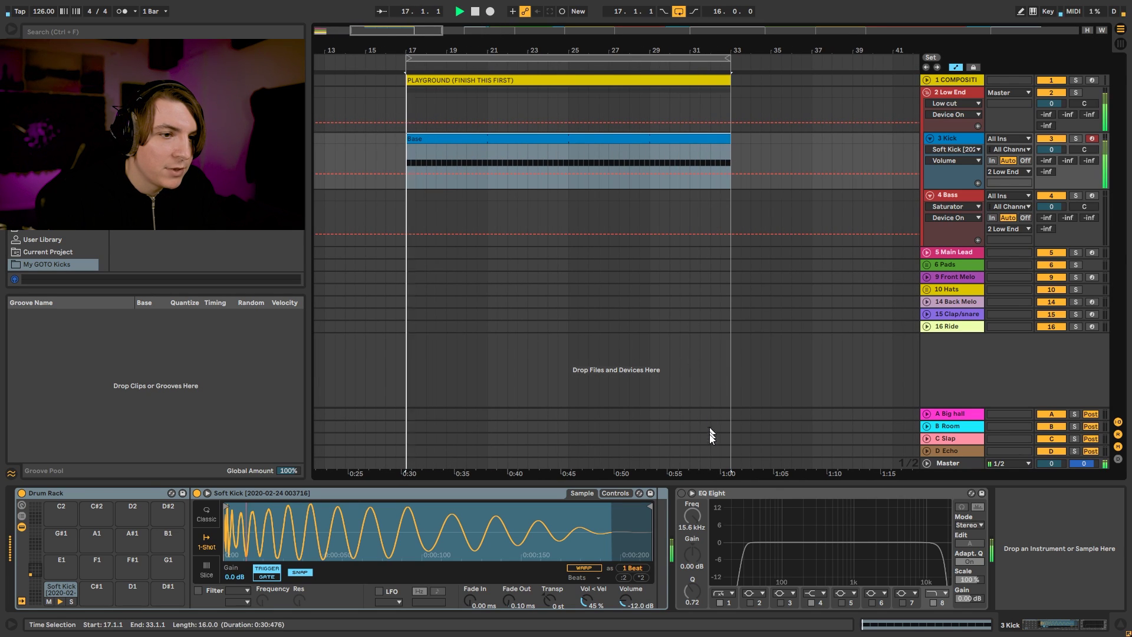
pyautogui.click(527, 497)
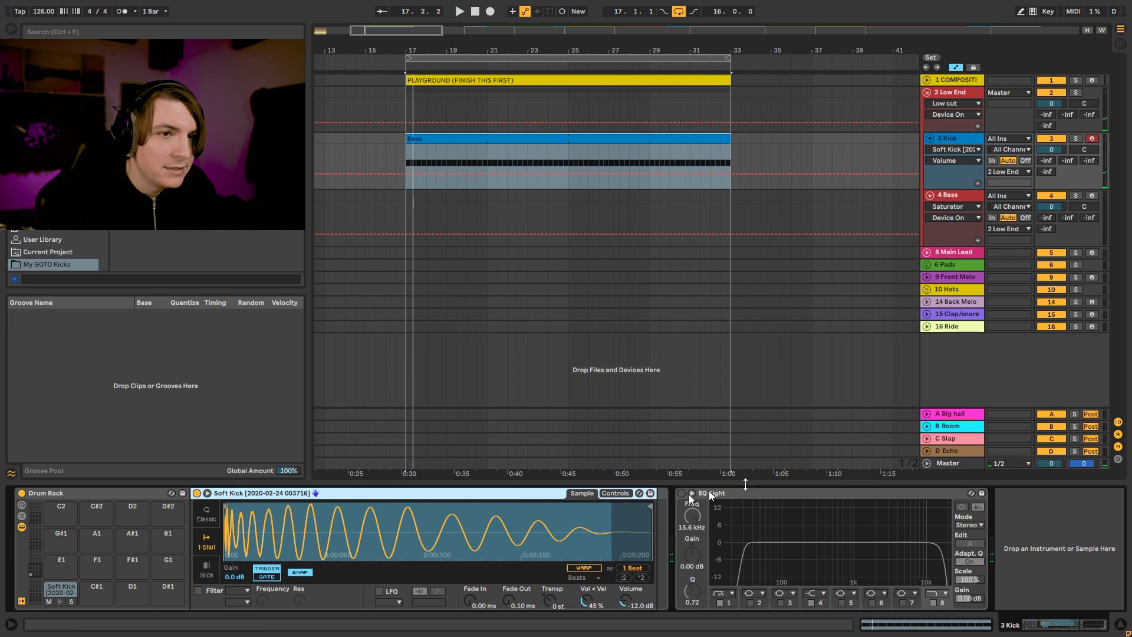
# Step: Enable the Kick track's EQ Eight and transpose the kick sample by -4 st while checking its spectrum during playback
pyautogui.click(691, 493)
pyautogui.click(682, 493)
pyautogui.moveTo(549, 598); pyautogui.dragTo(550, 616)
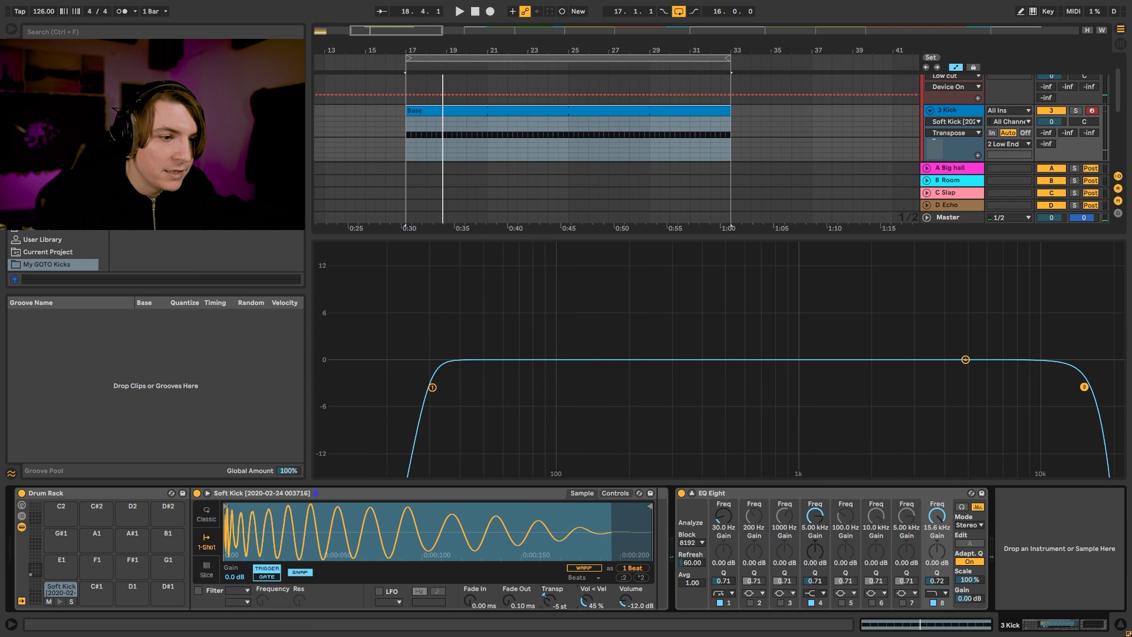
pyautogui.press('space')
pyautogui.moveTo(458, 260)
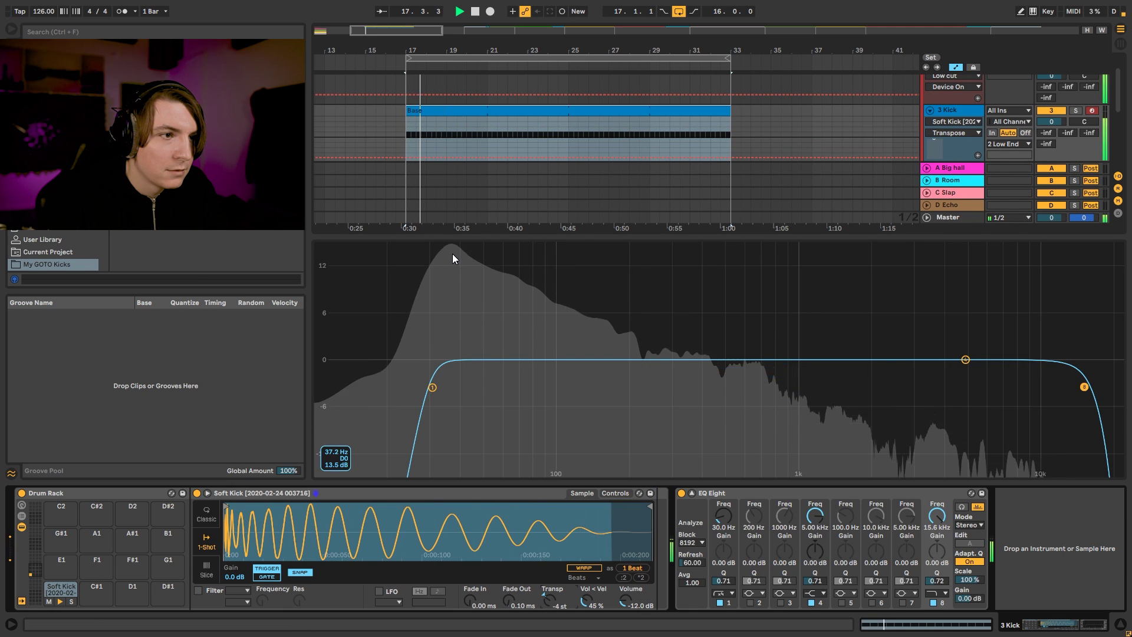
pyautogui.press('space')
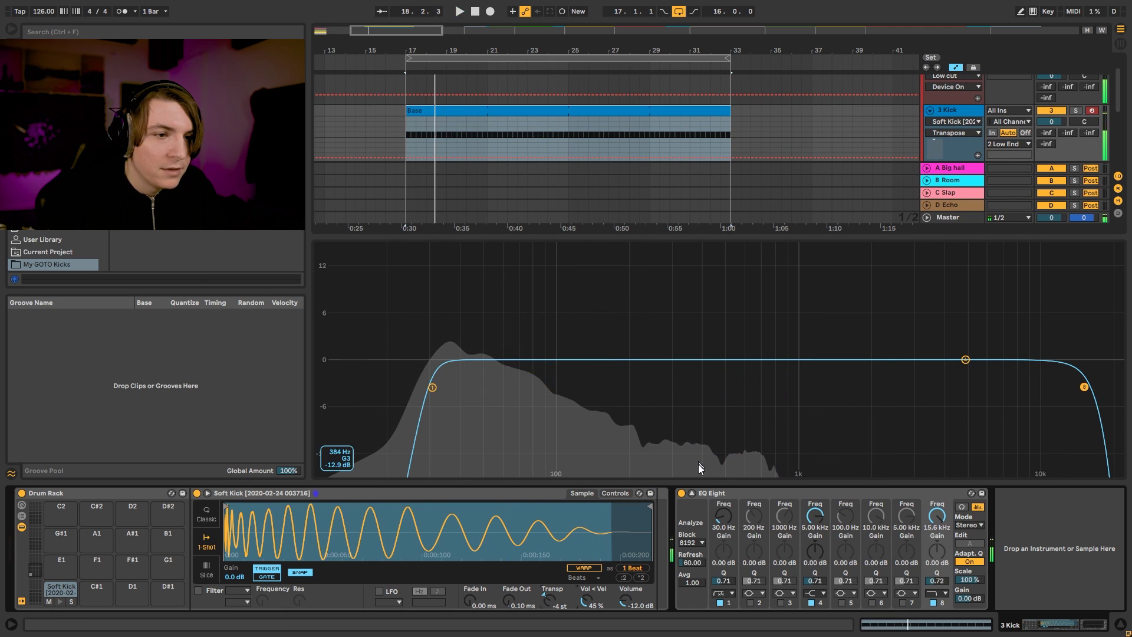
# Step: Set the kick EQ Eight's low cut to 20.6 Hz with Q 0.66 and its high cut to 16.7 kHz
pyautogui.click(692, 494)
pyautogui.moveTo(747, 553); pyautogui.dragTo(735, 550)
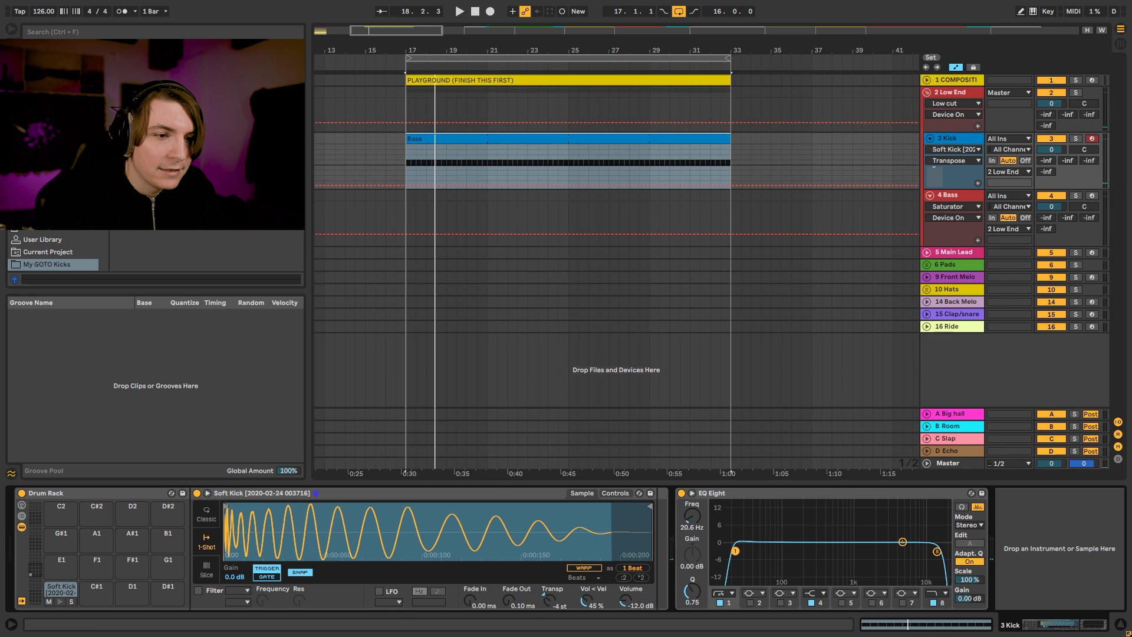
pyautogui.click(937, 551)
pyautogui.press('space')
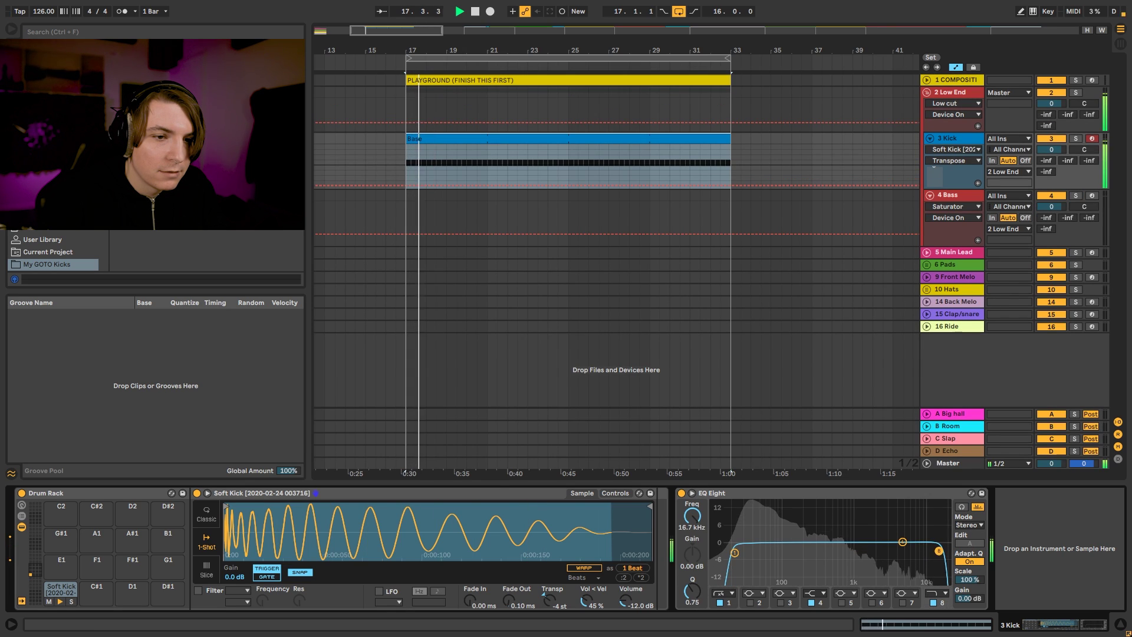
pyautogui.click(736, 552)
pyautogui.press('space')
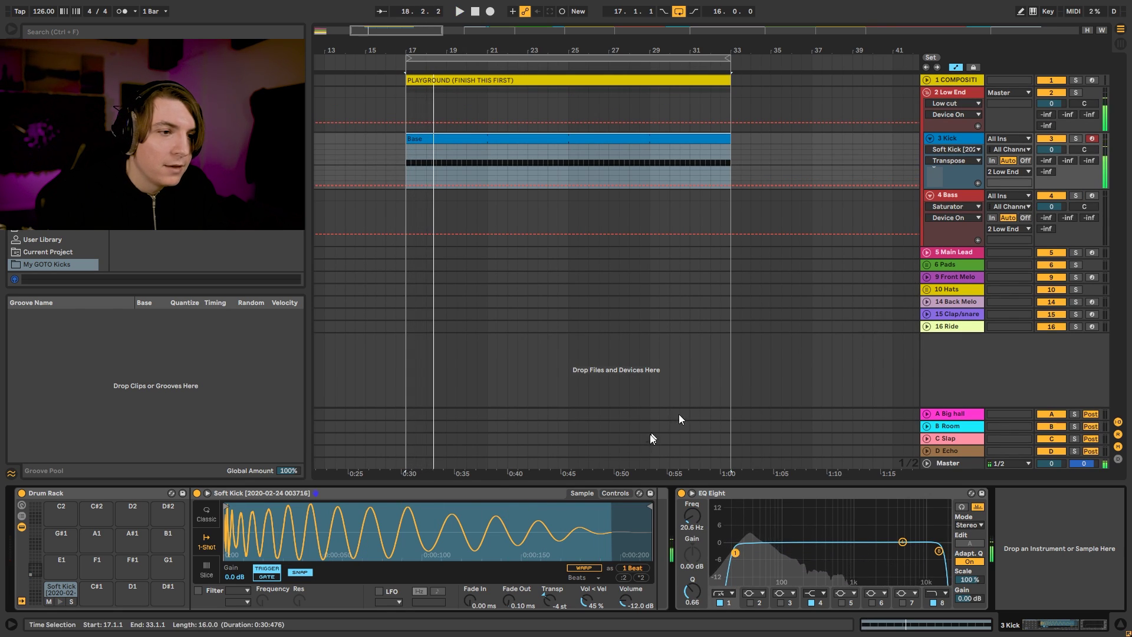
# Step: Shorten the end of the Soft Kick sample slightly and set its Fade Out to 32.8 ms
pyautogui.moveTo(648, 506); pyautogui.dragTo(612, 513)
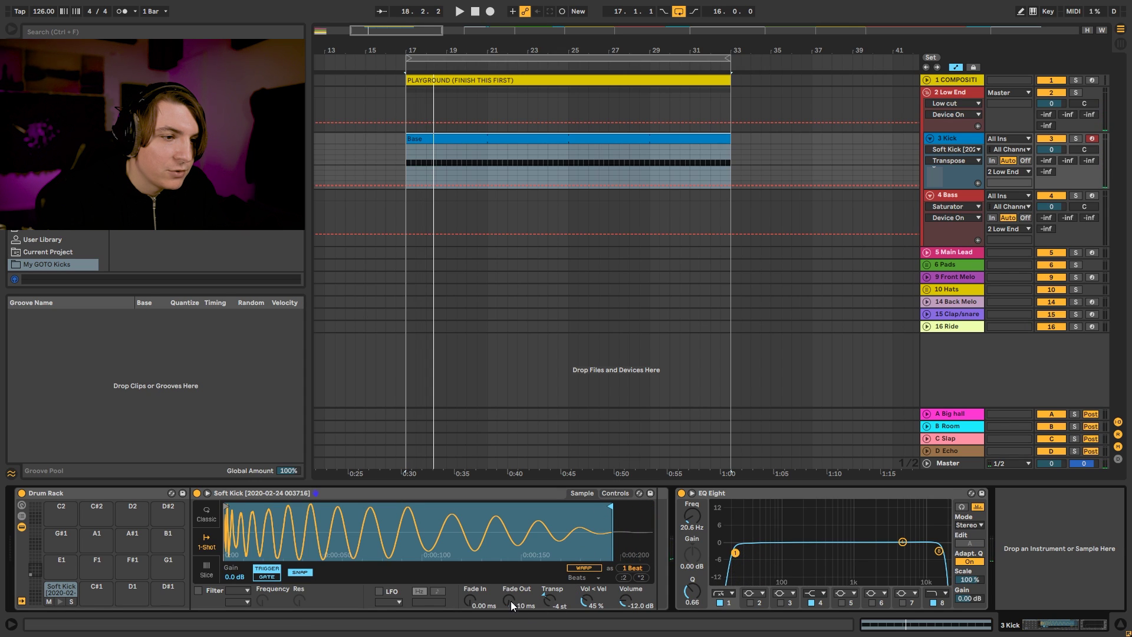
pyautogui.moveTo(510, 601); pyautogui.dragTo(511, 570)
pyautogui.press('space')
pyautogui.moveTo(612, 505); pyautogui.dragTo(592, 504)
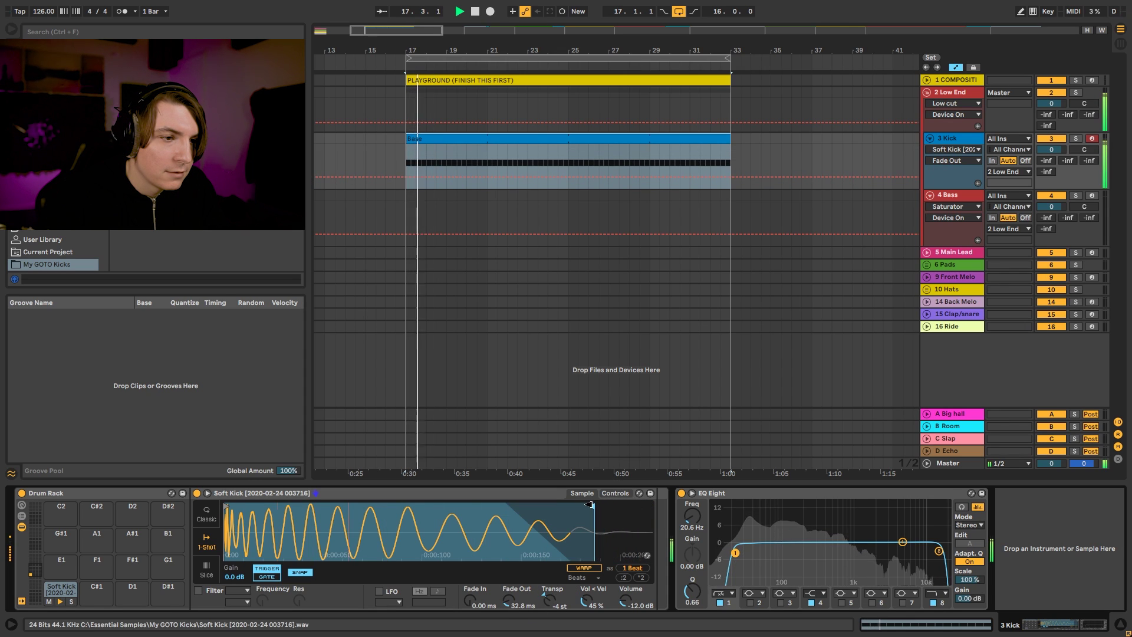
pyautogui.press('space')
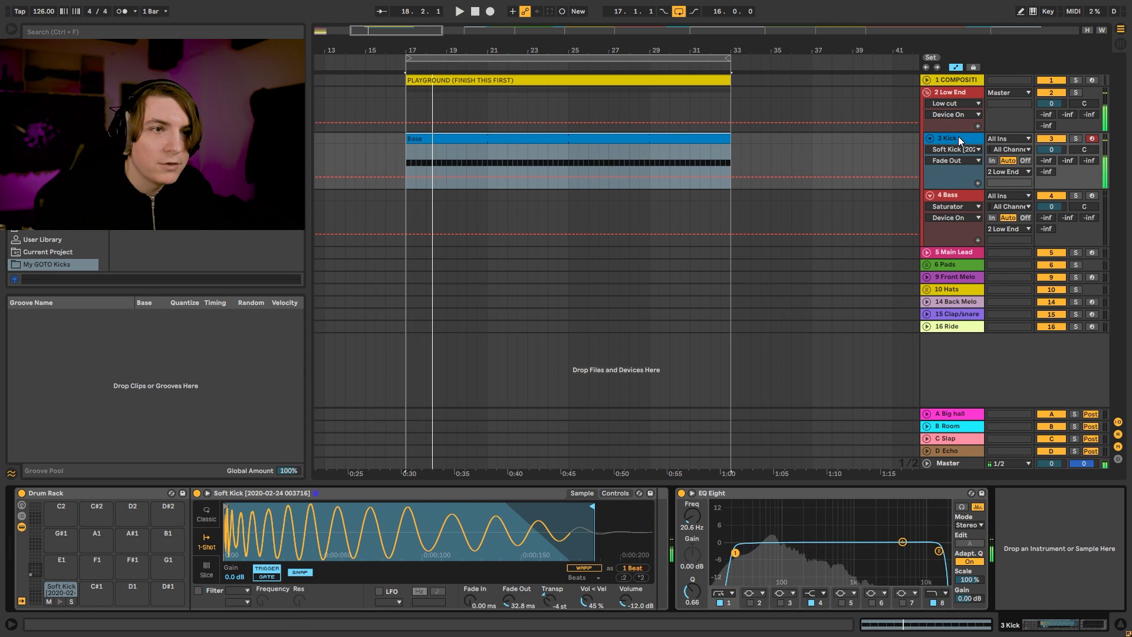
# Step: Search the browser for "chan" and add a Channel EQ after EQ Eight on the Kick track
pyautogui.click(959, 140)
pyautogui.hotkey('ctrl', 'f')
pyautogui.write('chan')
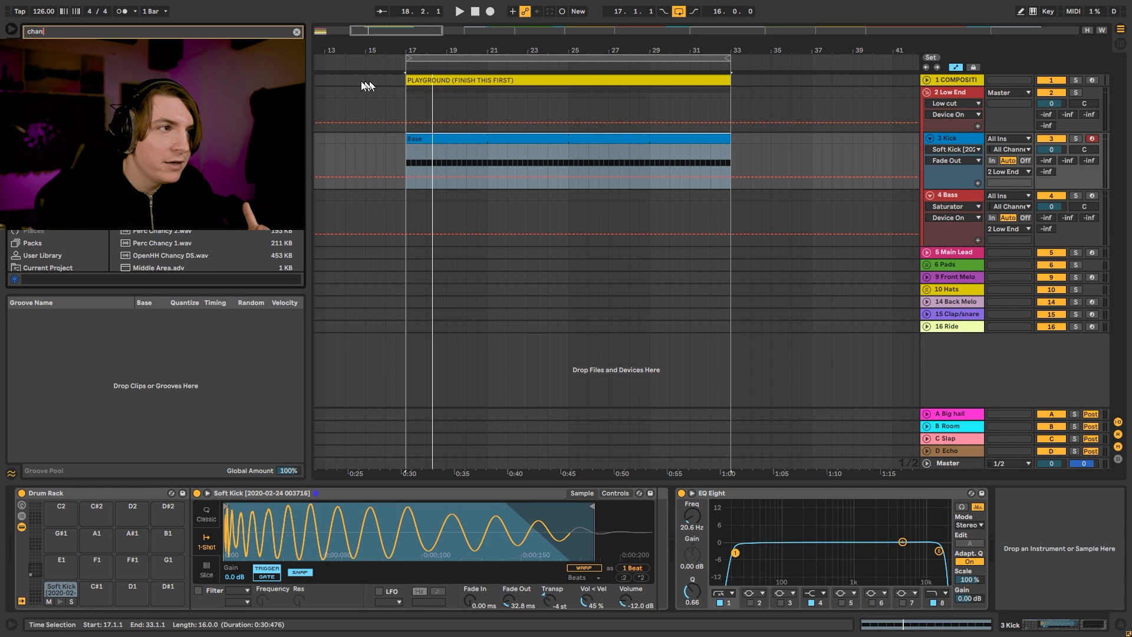
pyautogui.moveTo(1002, 529); pyautogui.dragTo(1006, 528)
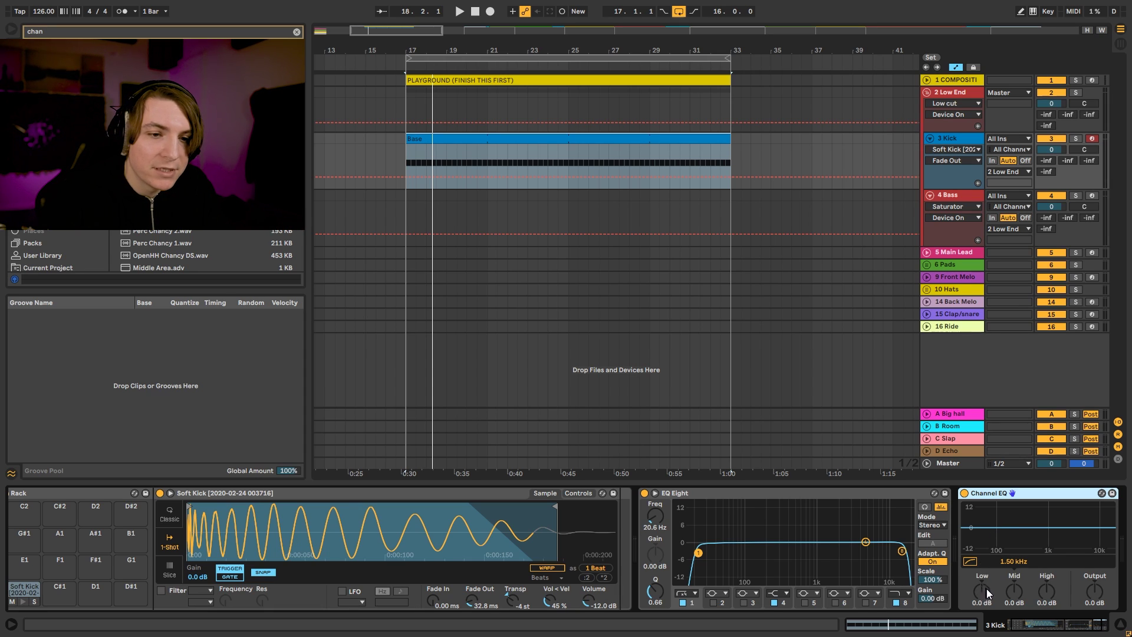
# Step: Set the kick's Channel EQ to Low 2.2 dB, Mid -3.2 dB at 1.23 kHz and High 4.5 dB, comparing with it bypassed
pyautogui.press('space')
pyautogui.moveTo(983, 594); pyautogui.dragTo(1013, 599)
pyautogui.moveTo(1014, 544)
pyautogui.mouseDown()
pyautogui.moveTo(1057, 544)
pyautogui.moveTo(1014, 585)
pyautogui.moveTo(1045, 579)
pyautogui.moveTo(1014, 590)
pyautogui.moveTo(1014, 562)
pyautogui.mouseUp()
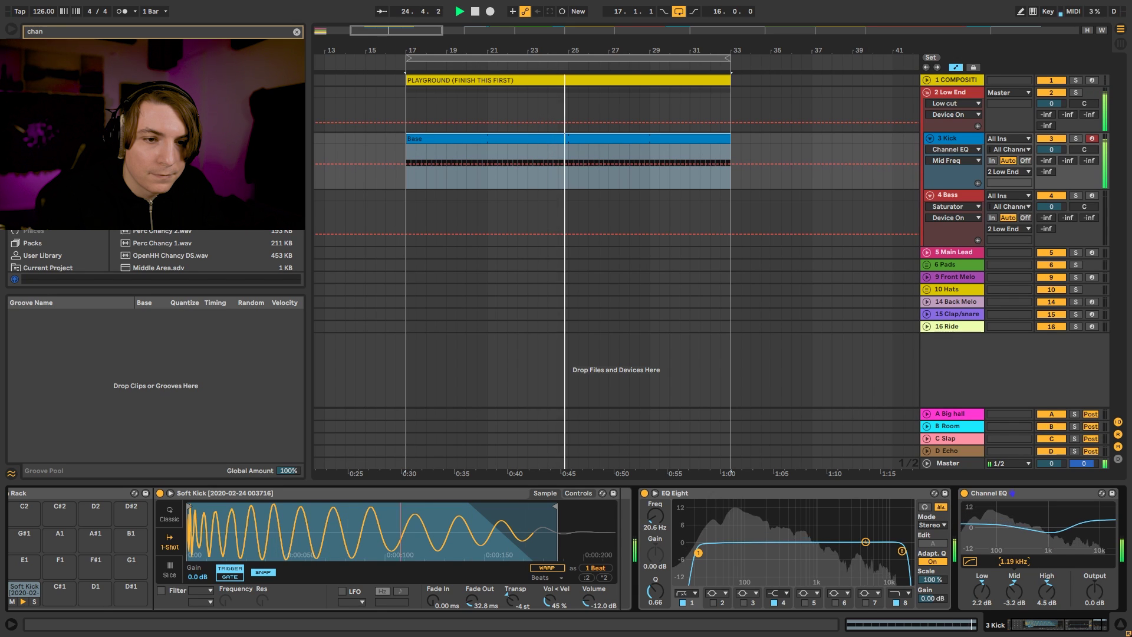
pyautogui.click(966, 493)
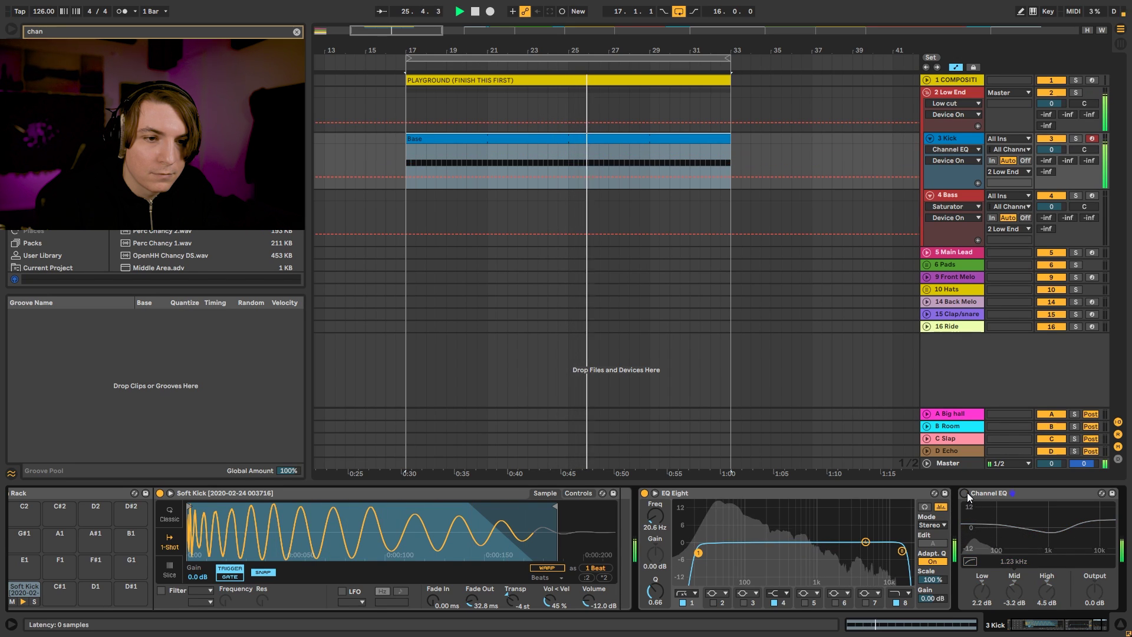
pyautogui.press('space')
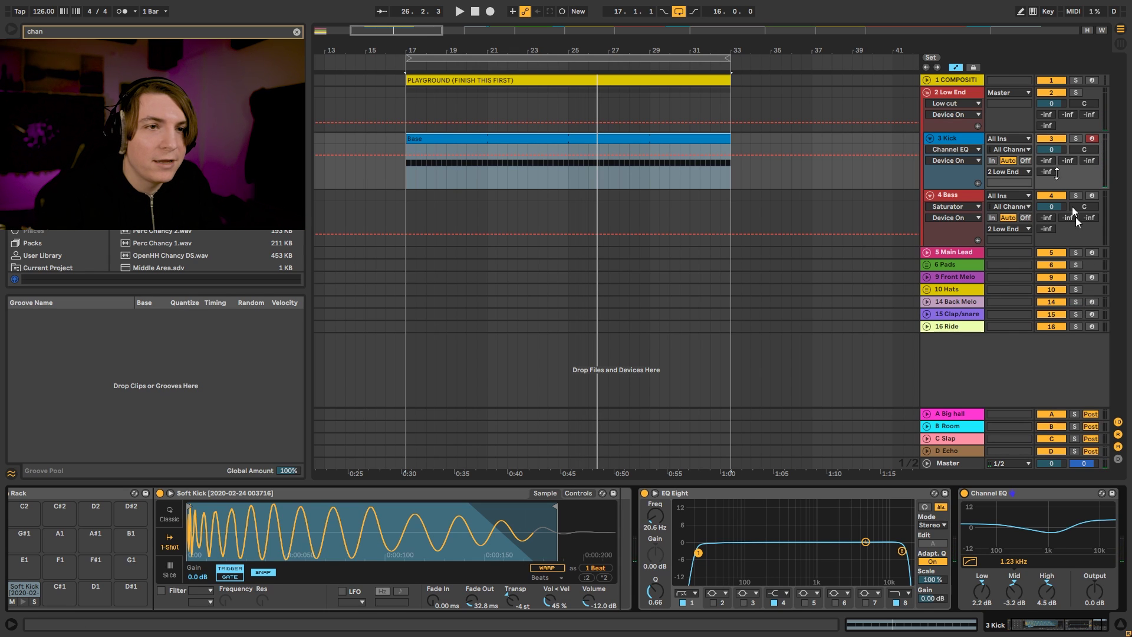
# Step: Copy the bass clip from bar 1 of the Bass track to bar 17
pyautogui.moveTo(635, 36); pyautogui.dragTo(570, 44)
pyautogui.moveTo(324, 196); pyautogui.dragTo(468, 199)
pyautogui.click(477, 199)
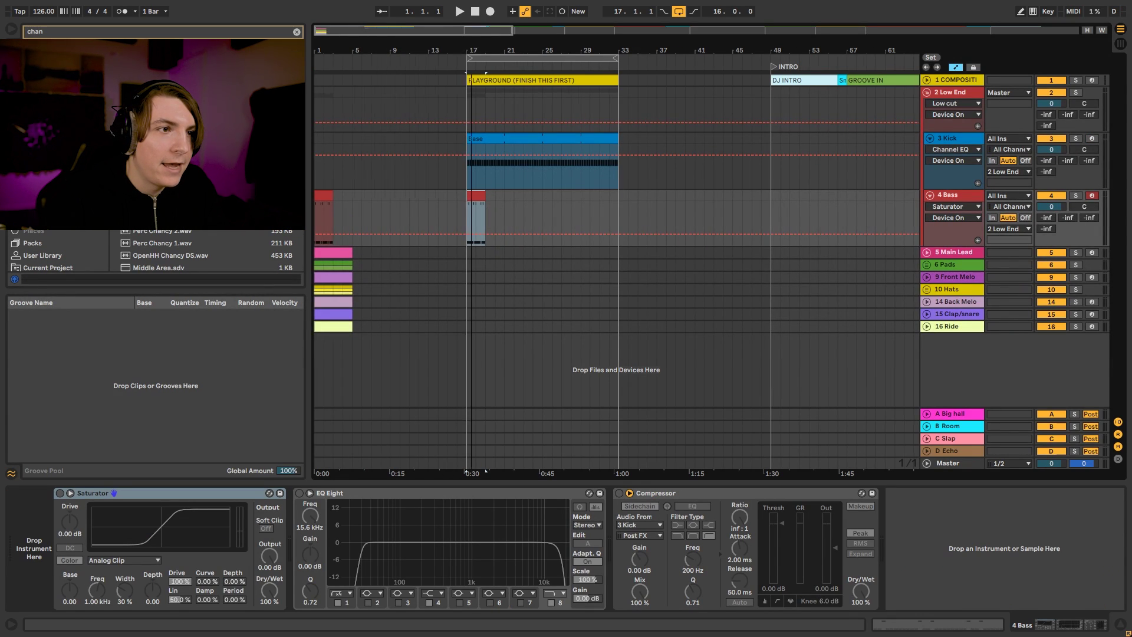
pyautogui.moveTo(469, 51); pyautogui.dragTo(525, 94)
# Step: Put all notes of the copied bass clip on D1 and deactivate the first note of each beat in bar 1
pyautogui.doubleClick(569, 197)
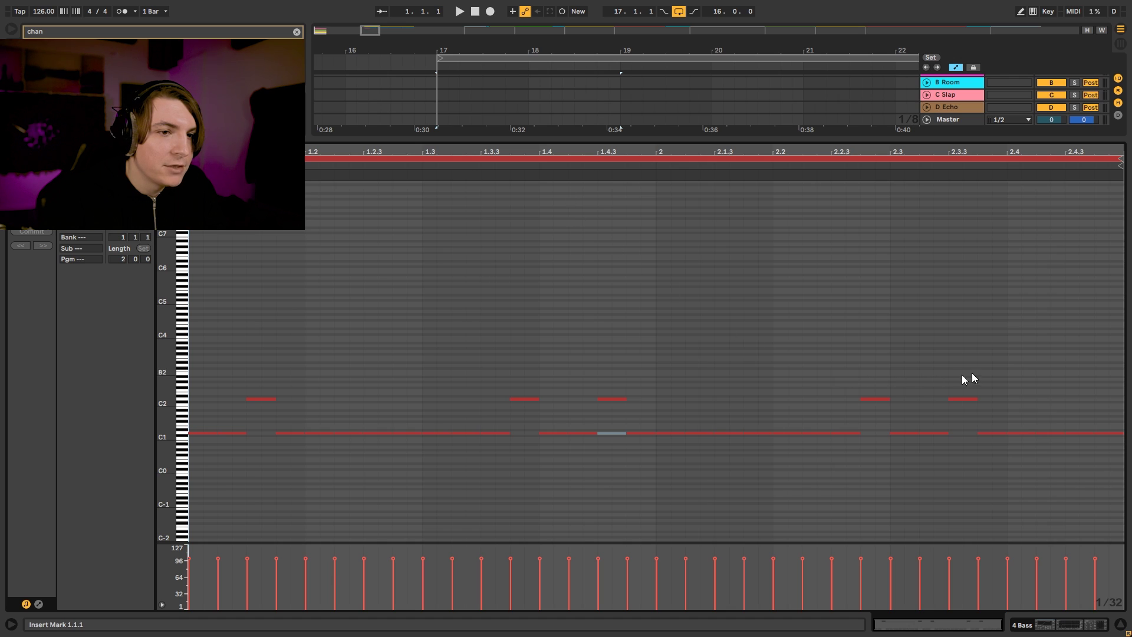
pyautogui.click(208, 491)
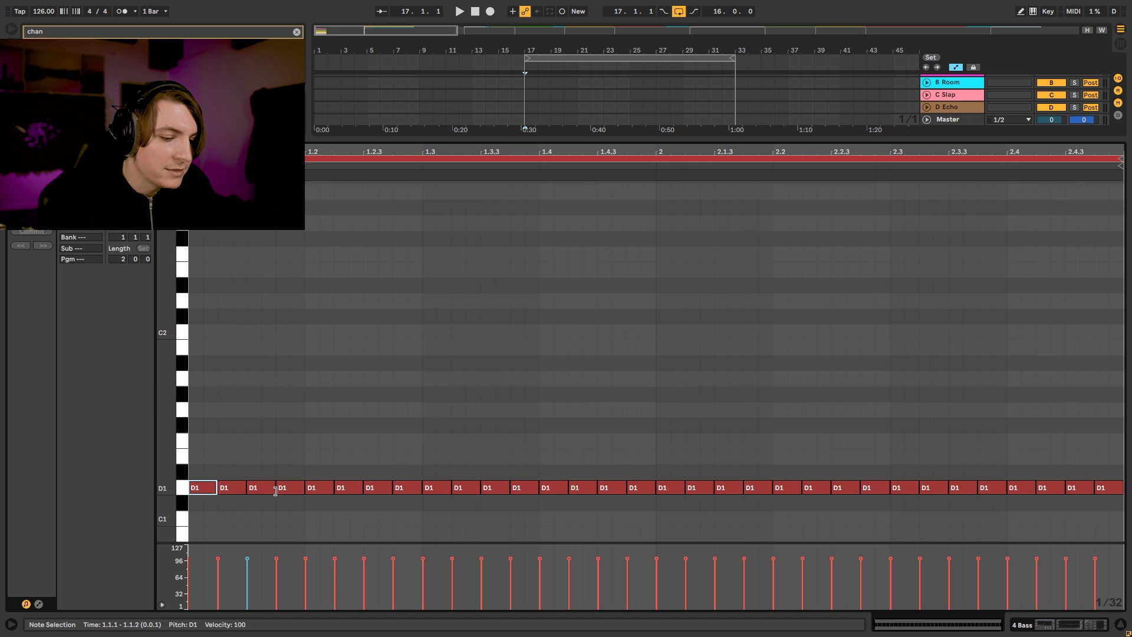
pyautogui.click(439, 488)
pyautogui.press('0')
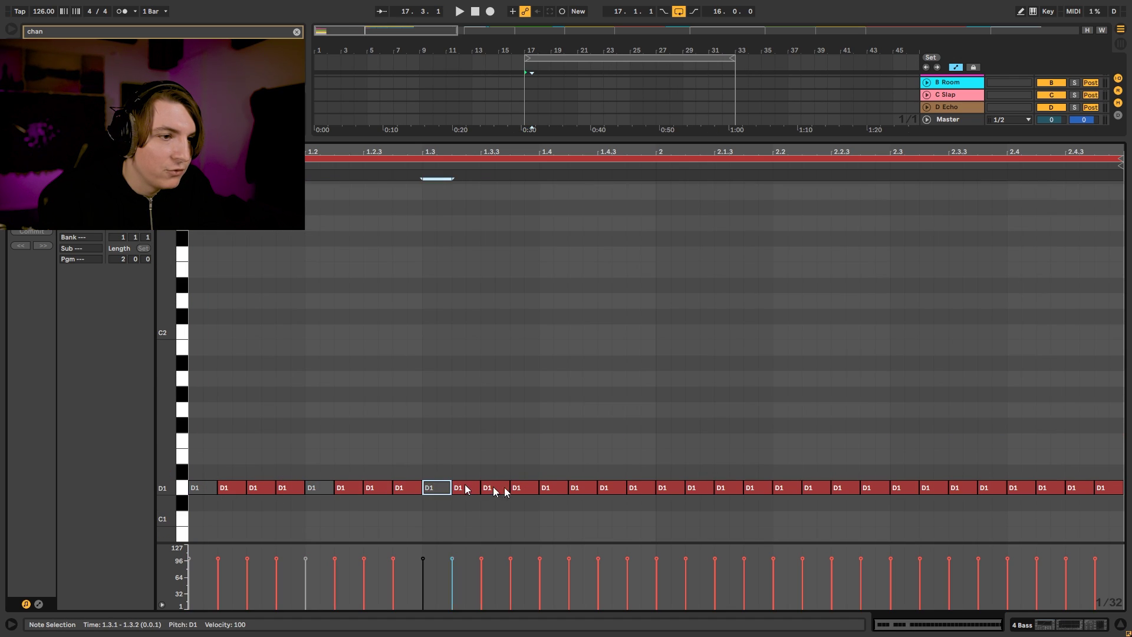
pyautogui.click(554, 489)
pyautogui.press('0')
# Step: Shorten the bass clip's loop to one bar and raise the velocities of all its notes to about 107
pyautogui.moveTo(1120, 158); pyautogui.dragTo(656, 158)
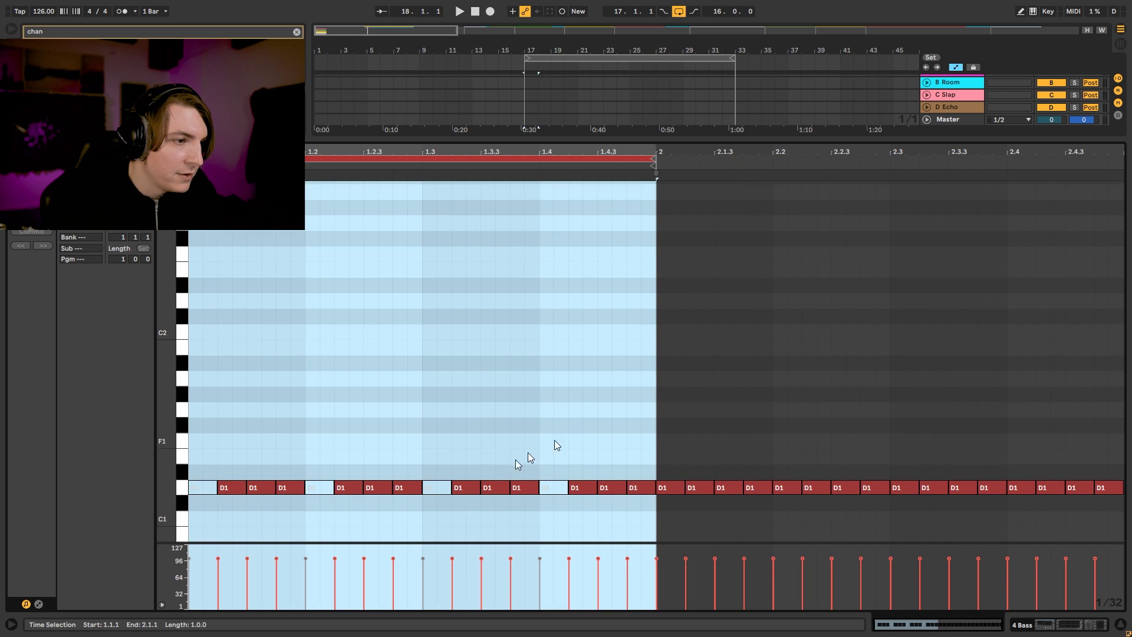
pyautogui.hotkey('ctrl', 'a')
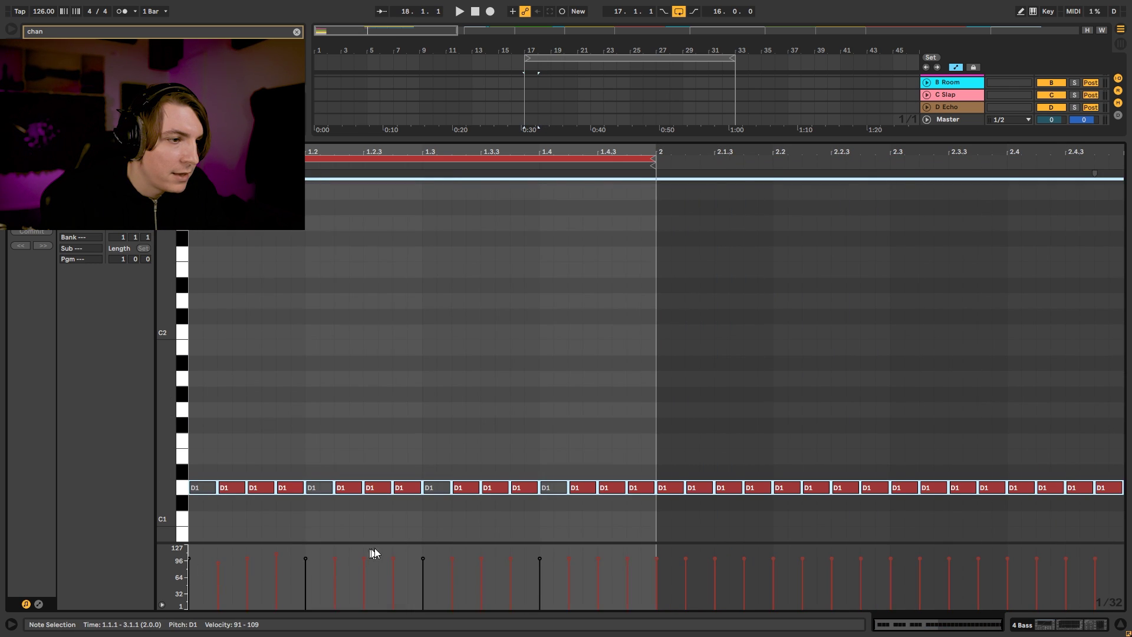
pyautogui.moveTo(305, 567); pyautogui.dragTo(306, 565)
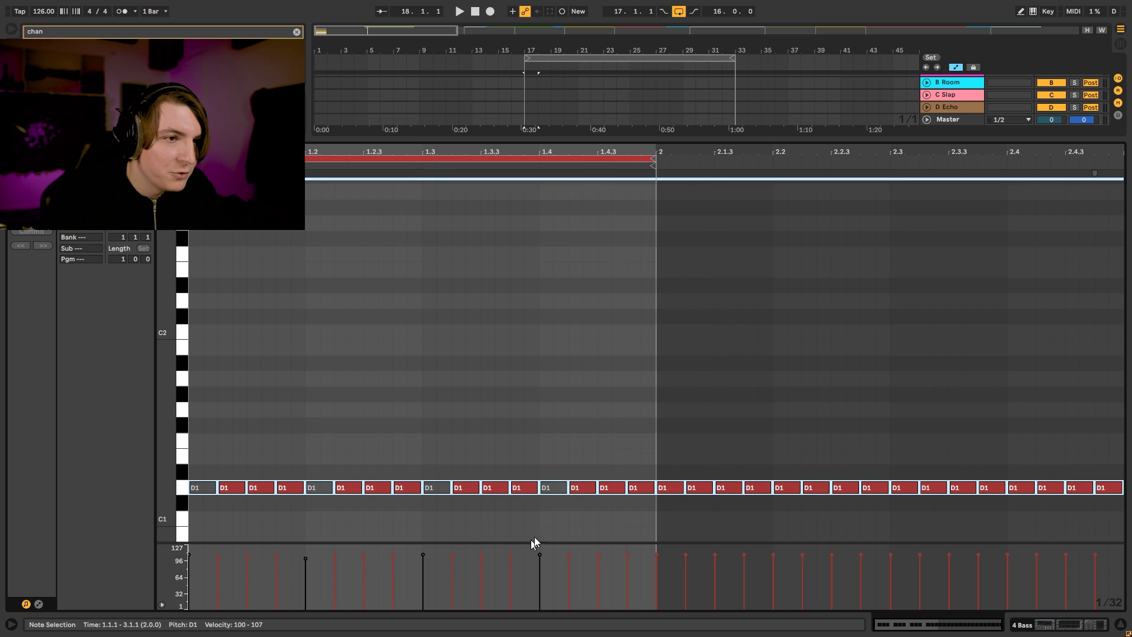
# Step: Return to the arrangement and extend the bass clip to bar 33 to match the kick clip
pyautogui.hotkey('shift', 'Tab')
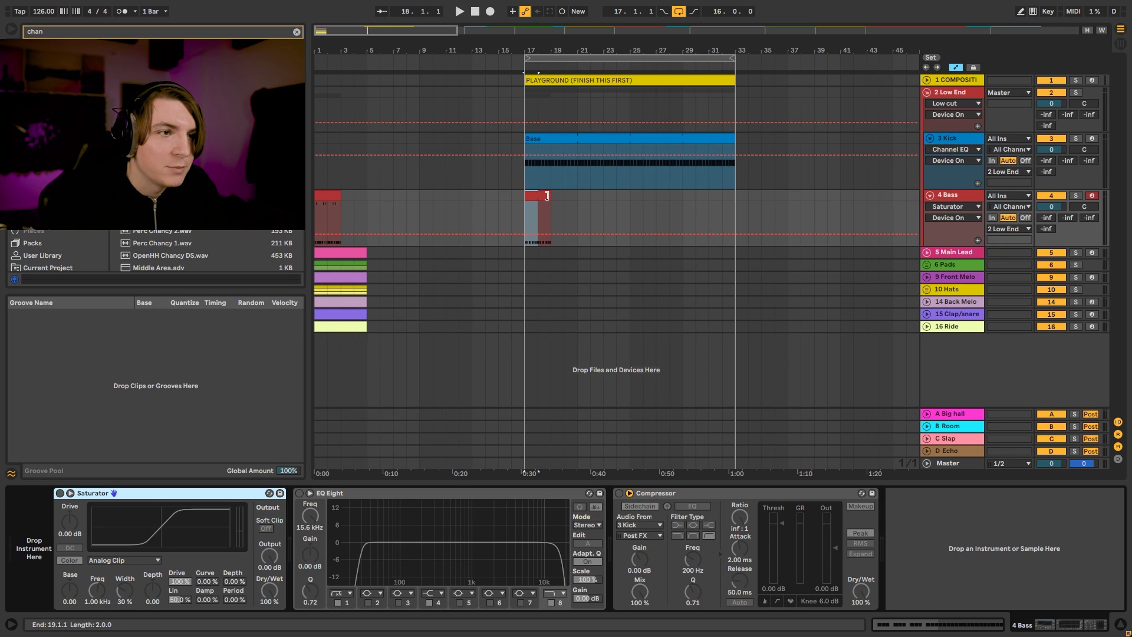
pyautogui.moveTo(547, 196); pyautogui.dragTo(735, 197)
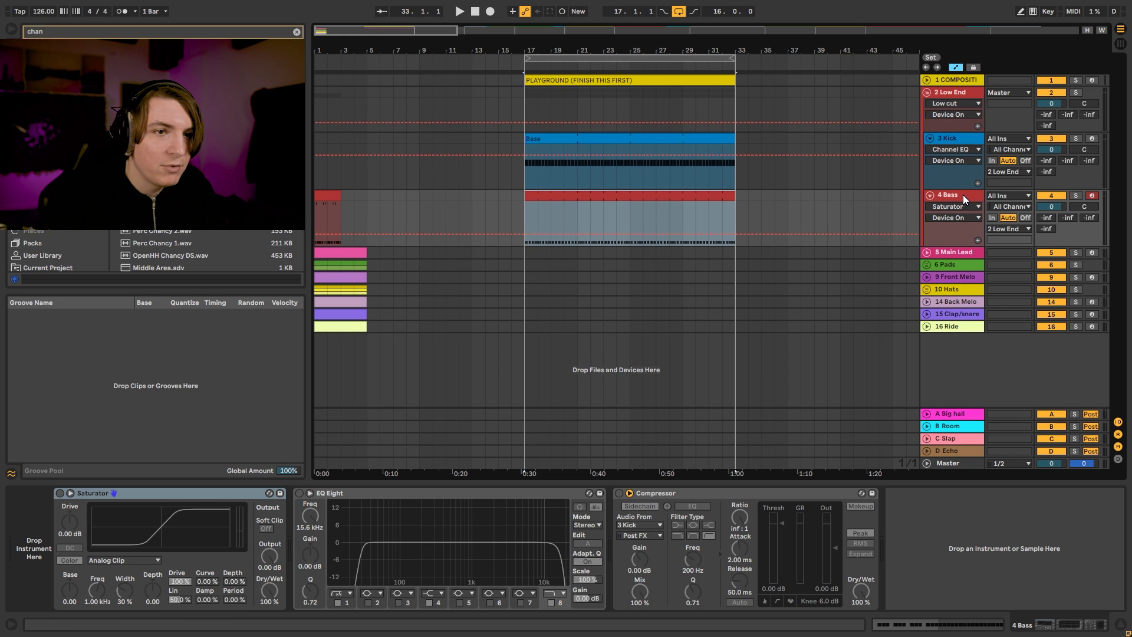
# Step: Search the browser for "diva" and load Diva(x64) as the instrument on the Bass track
pyautogui.hotkey('ctrl', 'f')
pyautogui.write('diva')
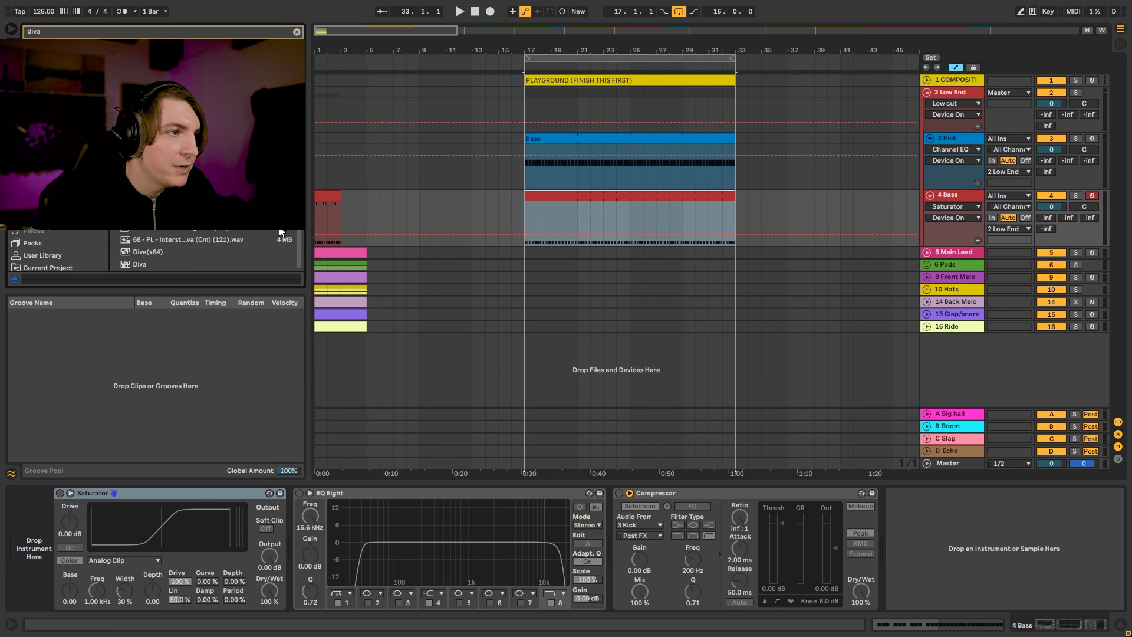
pyautogui.click(153, 253)
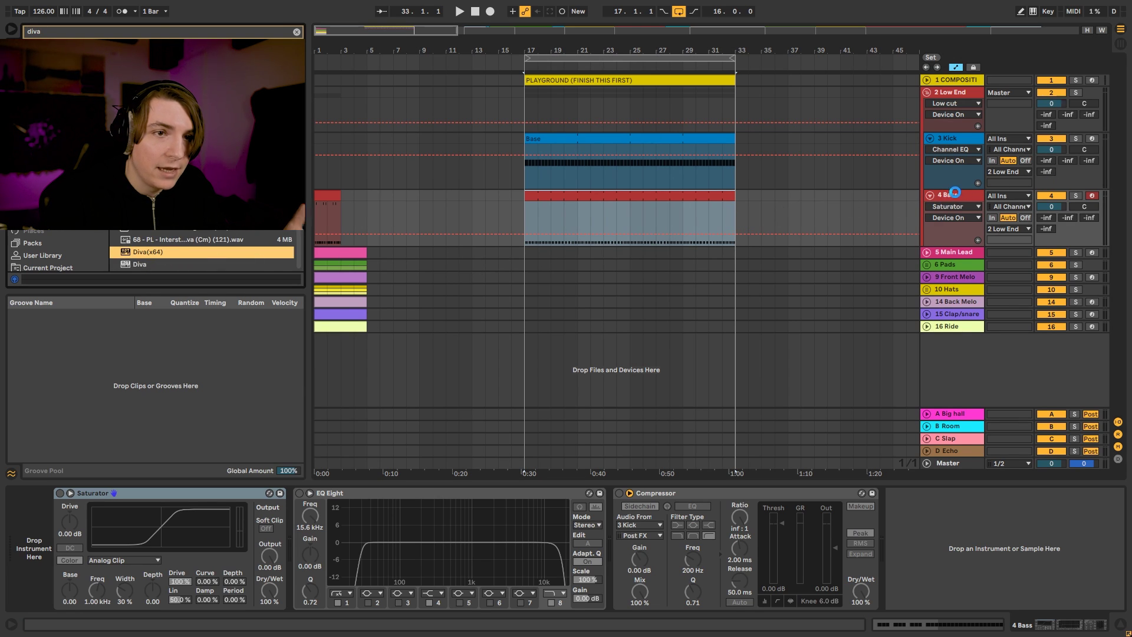
pyautogui.moveTo(953, 193); pyautogui.dragTo(954, 193)
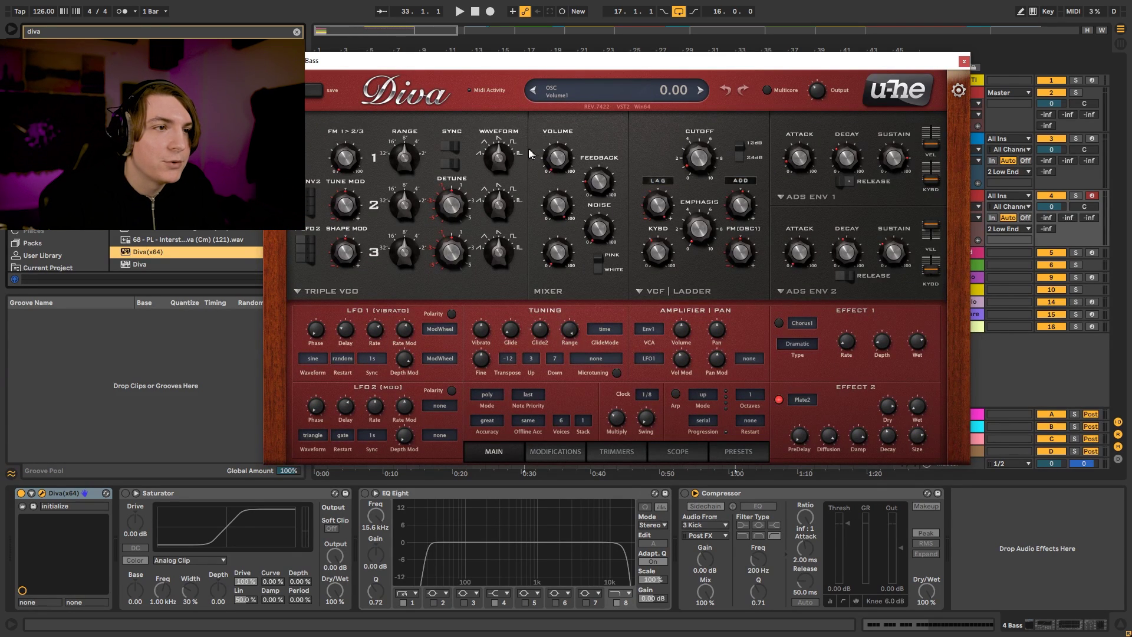
# Step: Load the INIT Minimono preset from Diva's 8 TEMPLATES folder and return to the main synth page
pyautogui.click(739, 452)
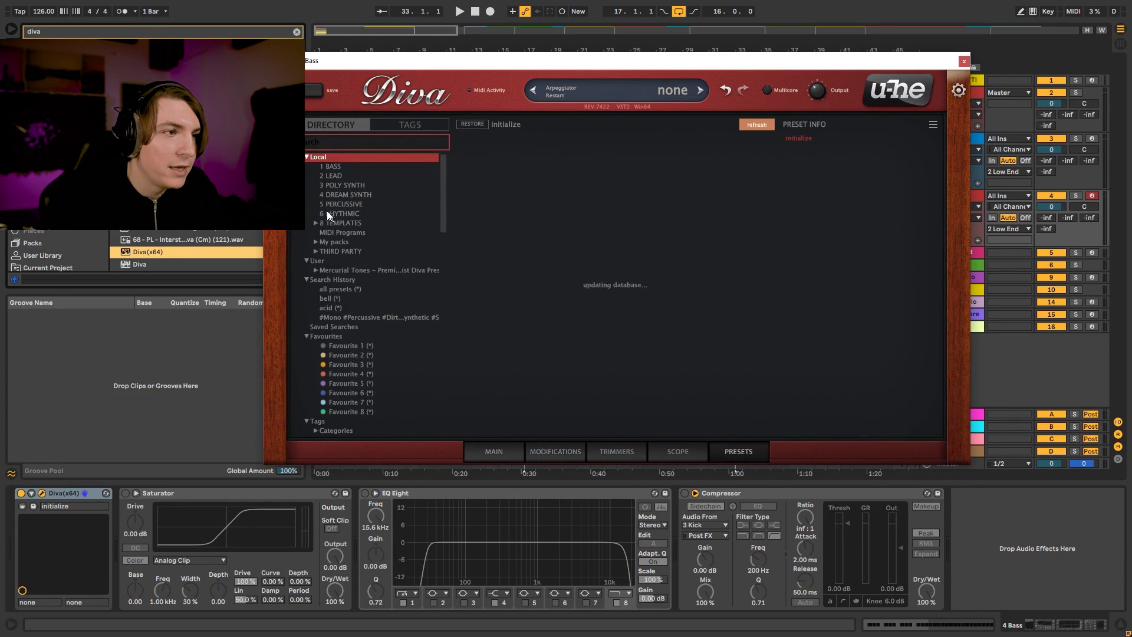
pyautogui.click(317, 222)
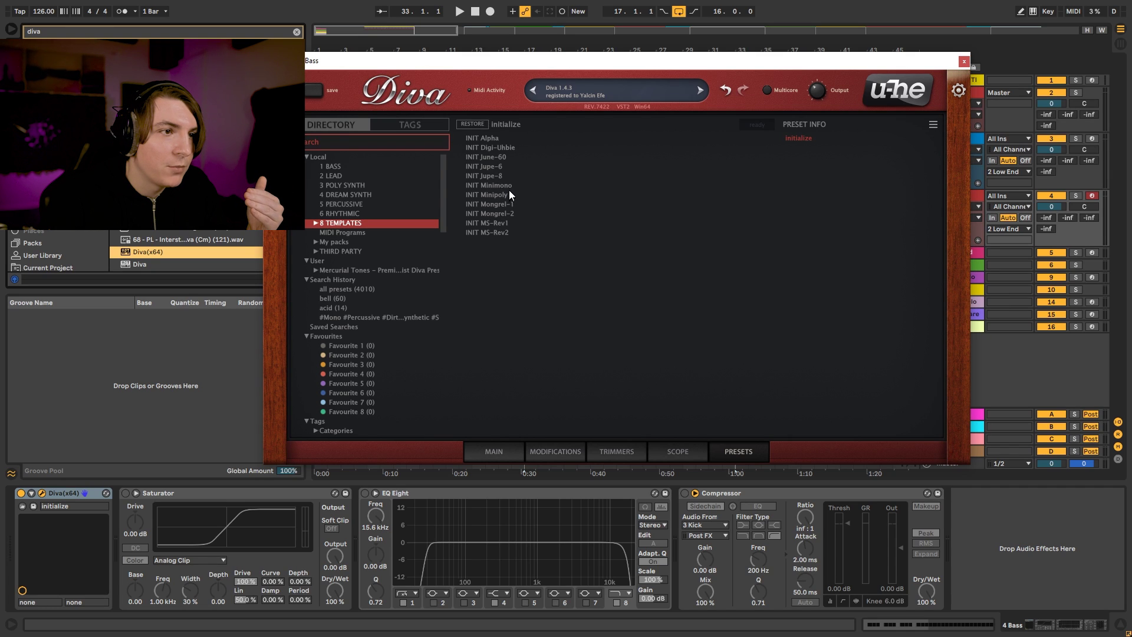
pyautogui.click(500, 190)
pyautogui.click(489, 450)
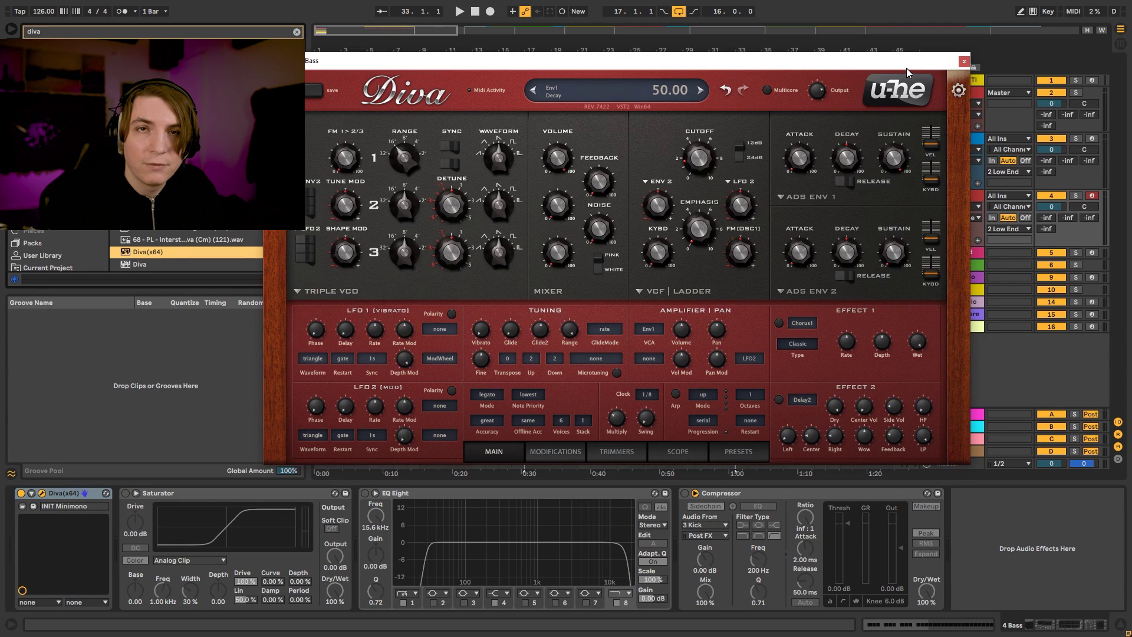
# Step: Play the arrangement from bar 17 to audition the Diva bass with the kick, moving the synth window clear of the tracks
pyautogui.moveTo(907, 68); pyautogui.dragTo(804, 283)
pyautogui.click(530, 220)
pyautogui.press('space')
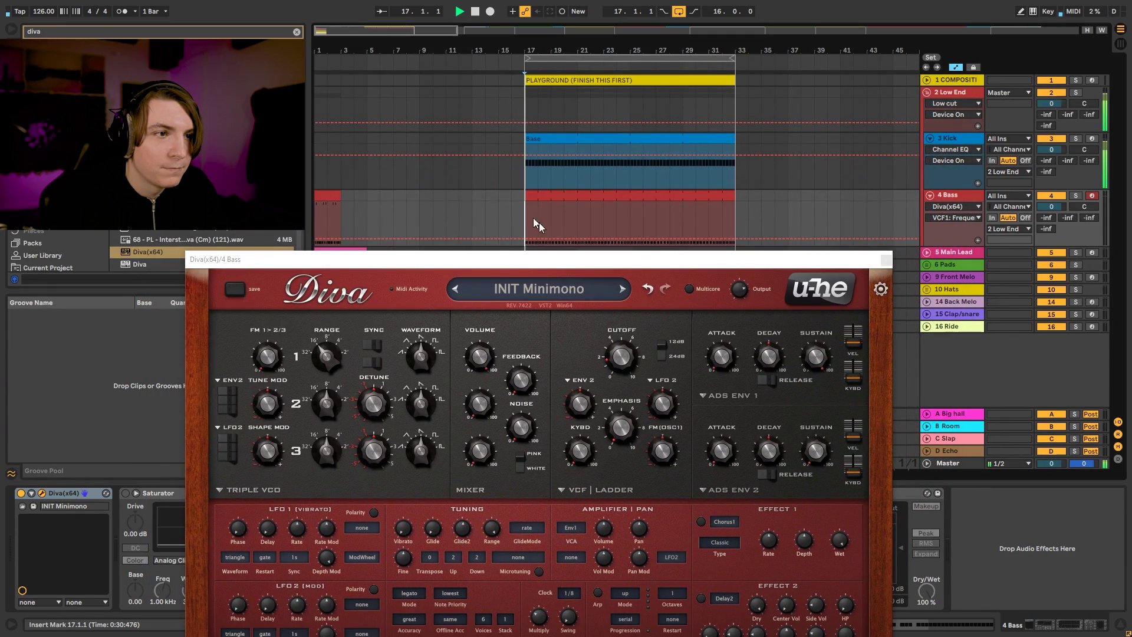
pyautogui.moveTo(596, 263); pyautogui.dragTo(635, 159)
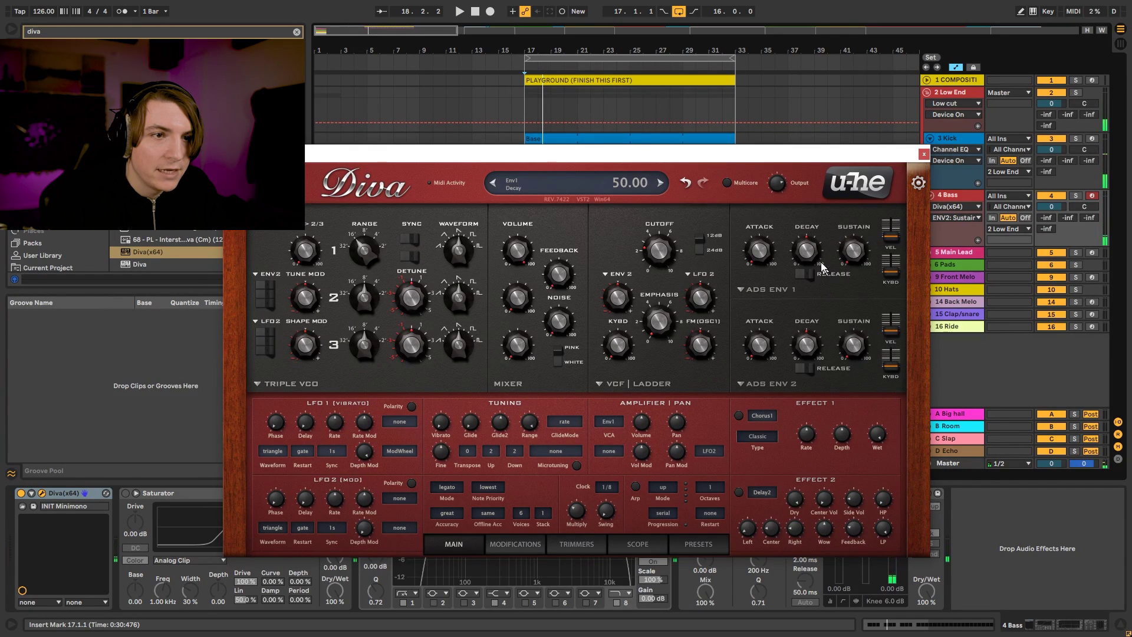
# Step: Reduce the decay of both Diva envelopes and adjust the filter's ENV 2 amount during playback, and close the synth window
pyautogui.press('space')
pyautogui.moveTo(811, 256); pyautogui.dragTo(811, 267)
pyautogui.moveTo(813, 334); pyautogui.dragTo(813, 340)
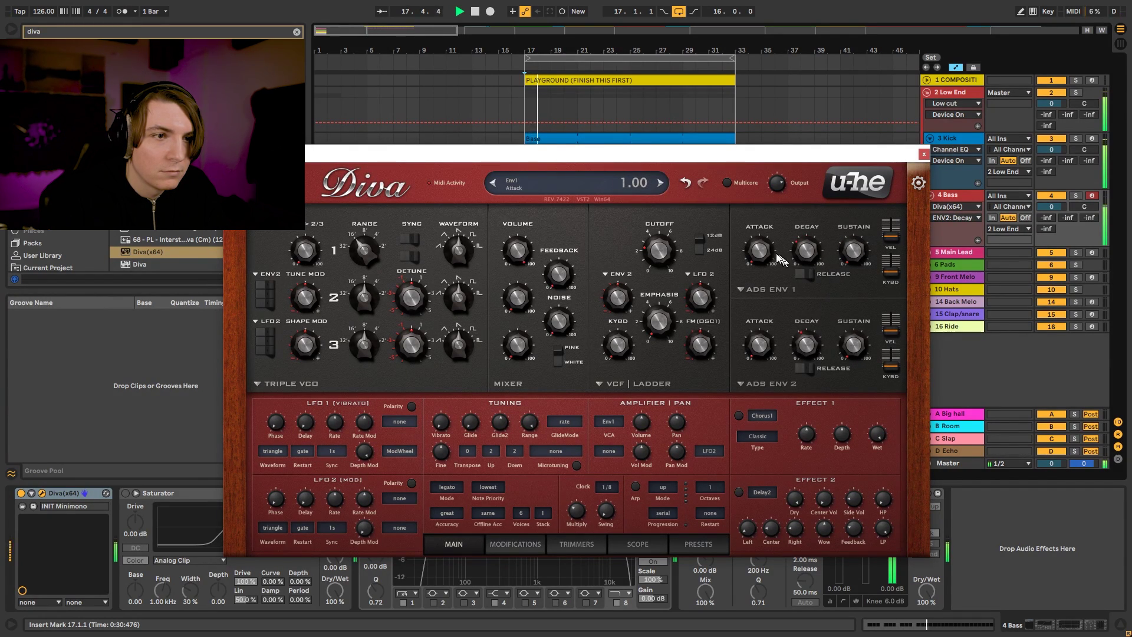
pyautogui.moveTo(801, 260); pyautogui.dragTo(801, 260)
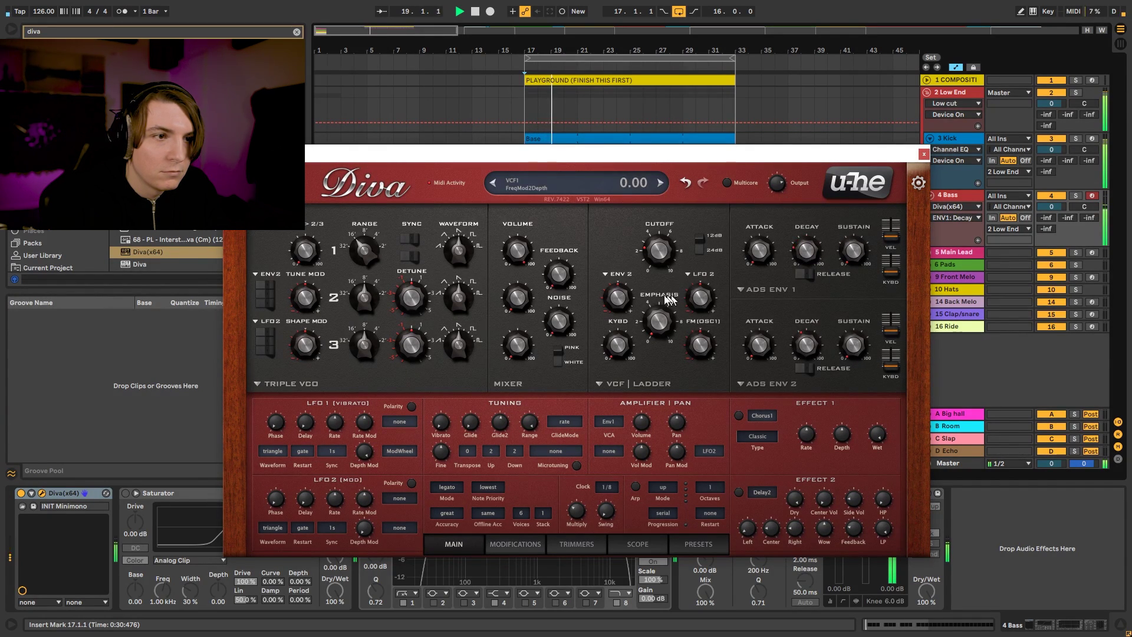
pyautogui.moveTo(629, 294); pyautogui.dragTo(628, 281)
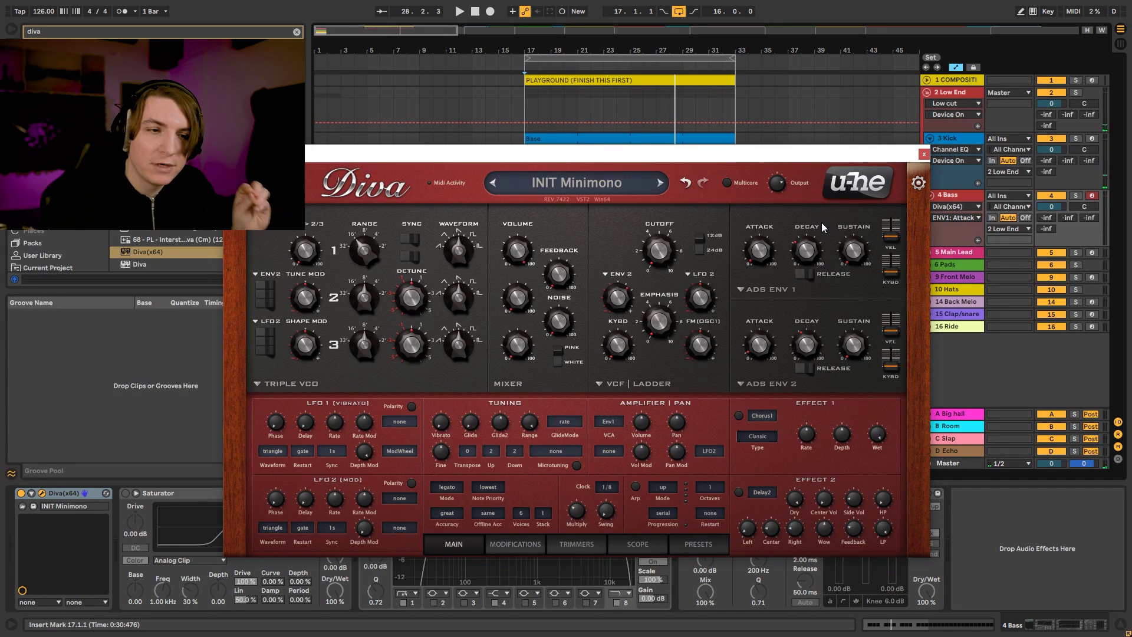
pyautogui.click(924, 154)
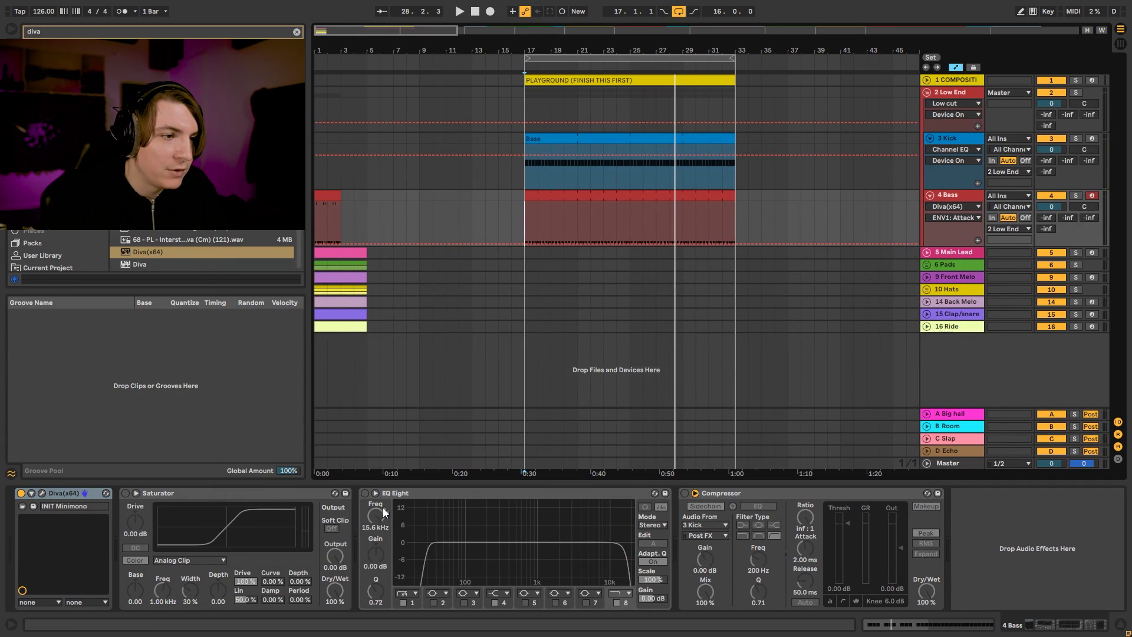
# Step: Enable EQ Eight on the Bass track and lower its band 8 high cut to 42.6 Hz while auditioning
pyautogui.press('space')
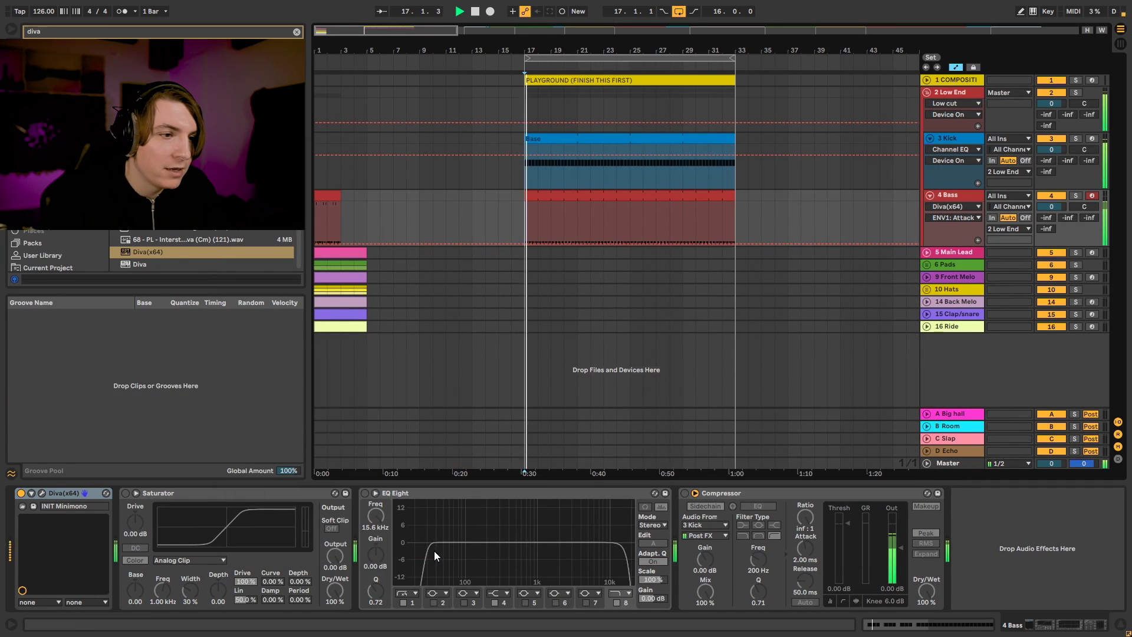
pyautogui.click(364, 493)
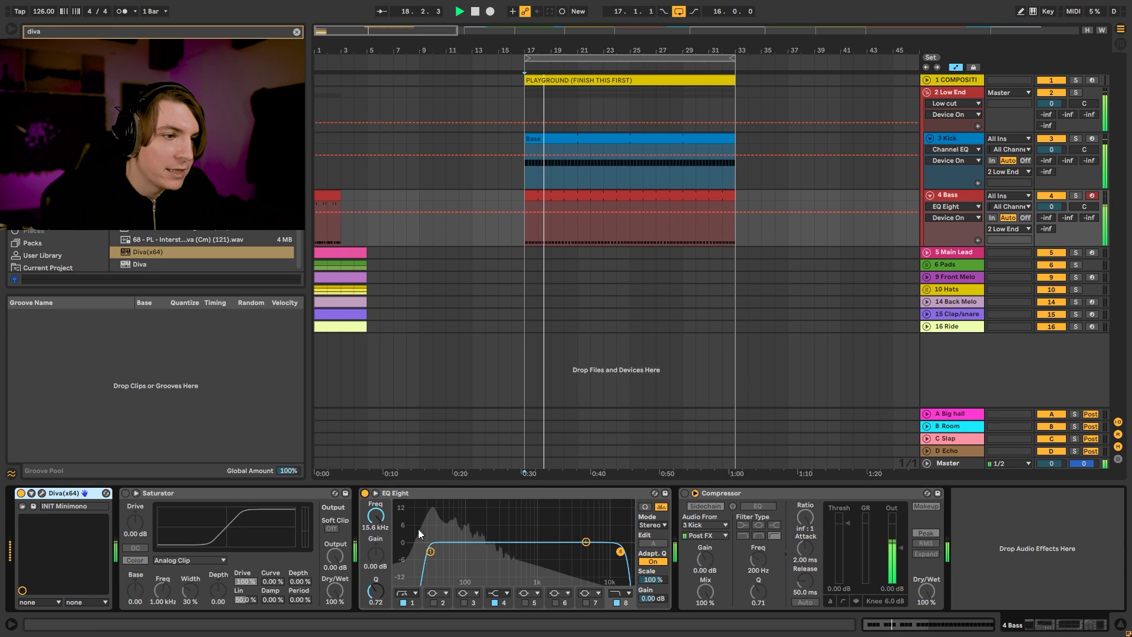
pyautogui.press('space')
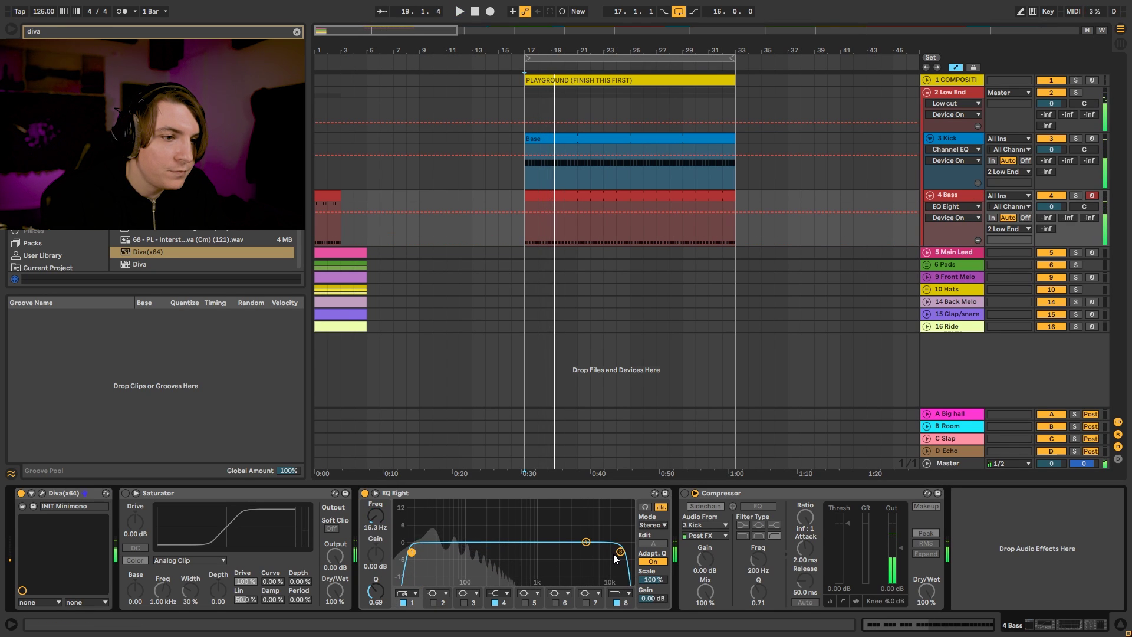
pyautogui.moveTo(620, 551); pyautogui.dragTo(459, 553)
pyautogui.press('space')
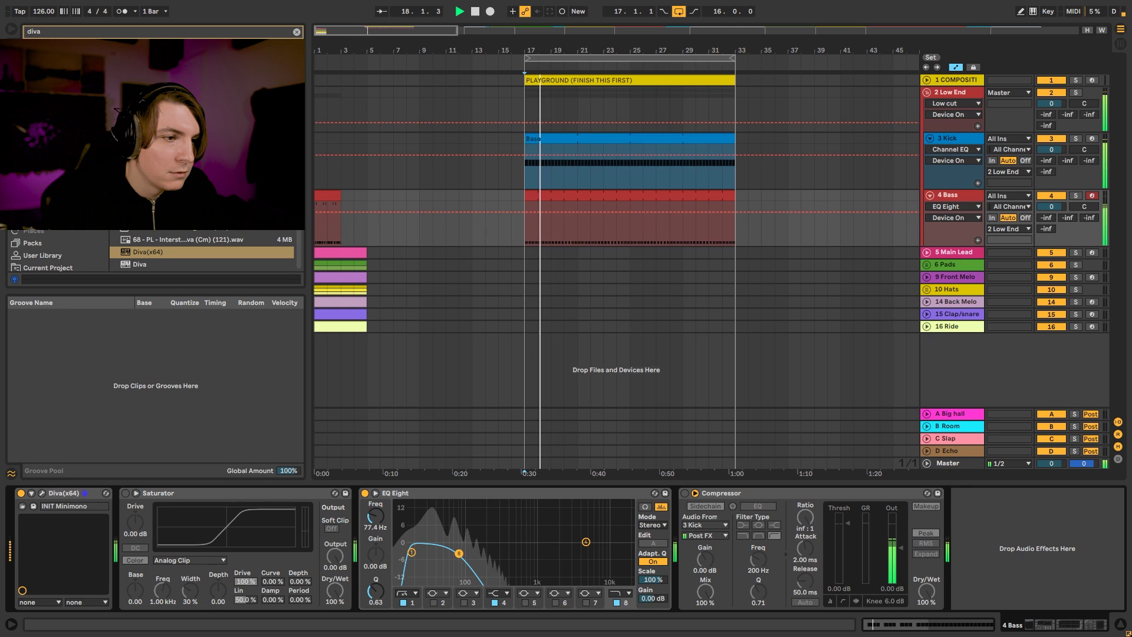
pyautogui.press('space')
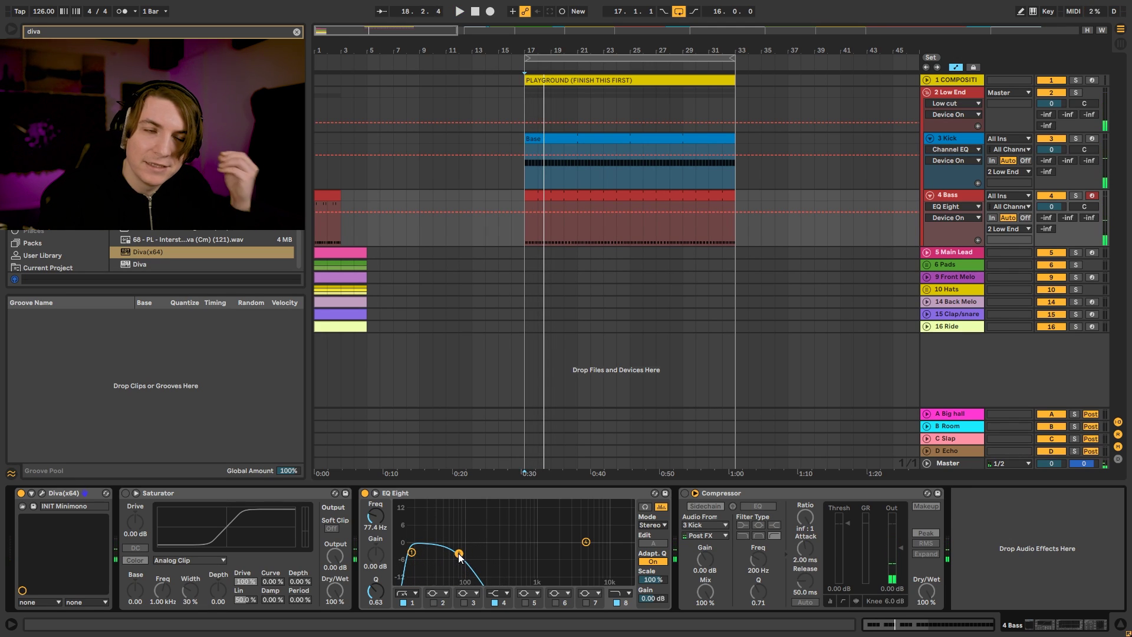
pyautogui.press('space')
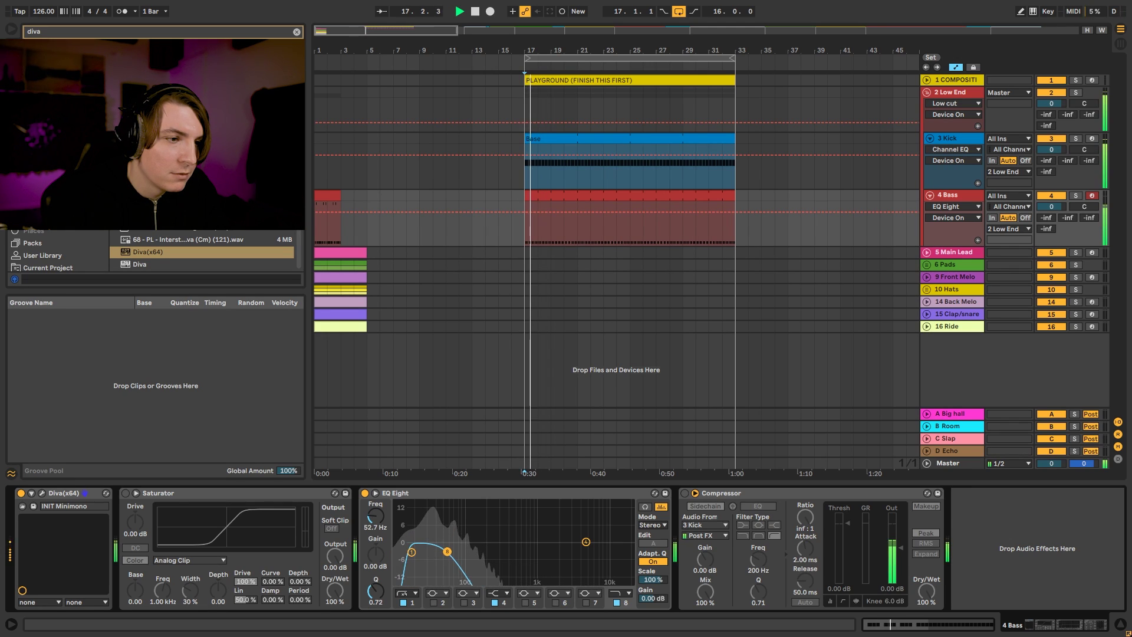
pyautogui.moveTo(446, 552); pyautogui.dragTo(441, 553)
pyautogui.press('space')
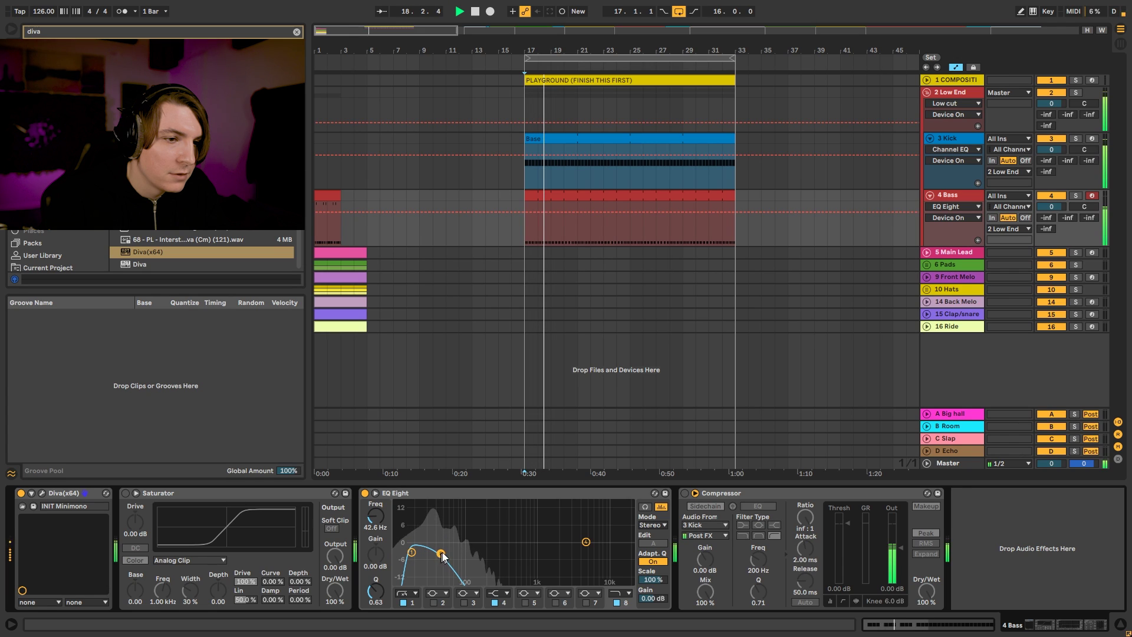
# Step: Enable the Bass track's Compressor with its sidechain fed by 3 Kick, and lower the threshold to -18.2 dB
pyautogui.click(685, 492)
pyautogui.click(697, 505)
pyautogui.press('space')
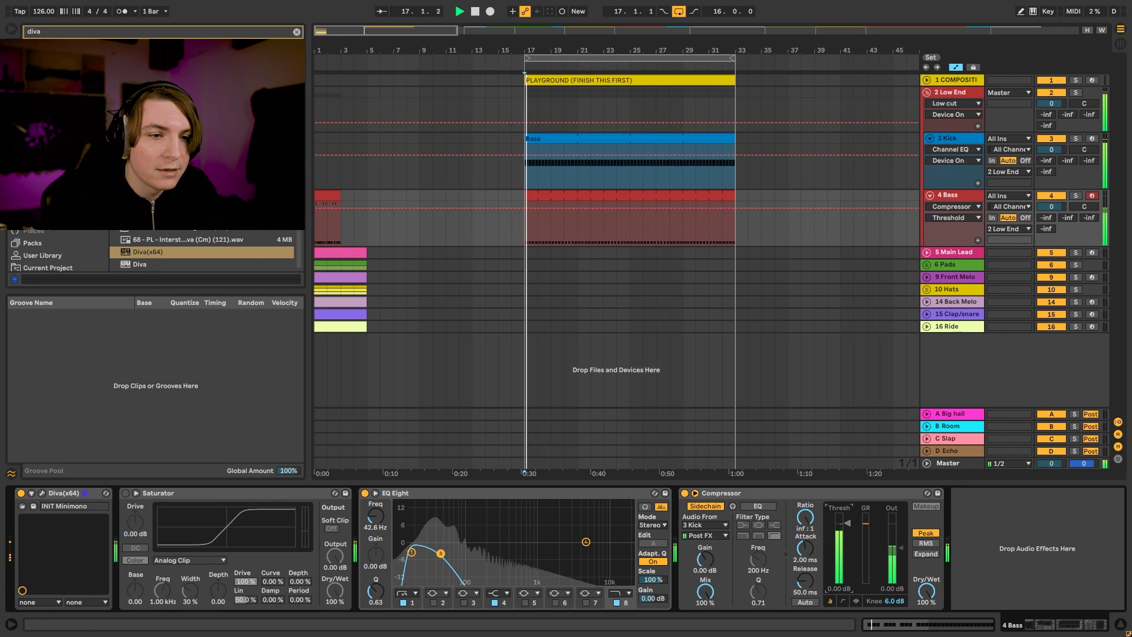
pyautogui.moveTo(847, 522); pyautogui.dragTo(847, 557)
pyautogui.press('space')
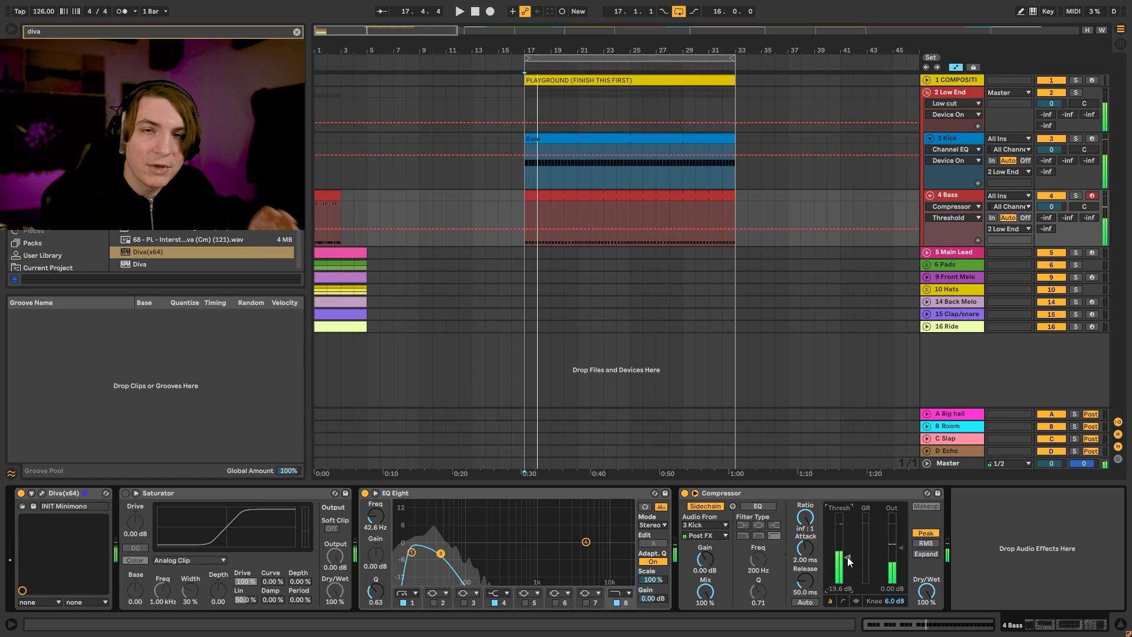
pyautogui.moveTo(847, 556); pyautogui.dragTo(847, 555)
pyautogui.press('space')
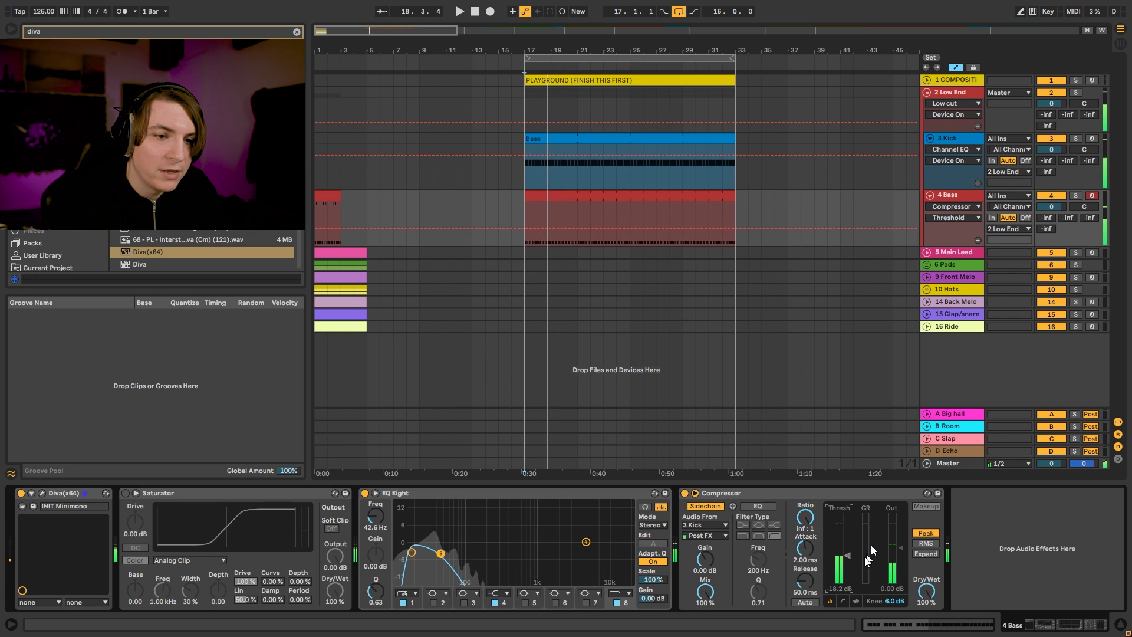
# Step: Check the sidechain compressor's gain-reduction curve in its activity view and audition the bass with the kick
pyautogui.click(856, 599)
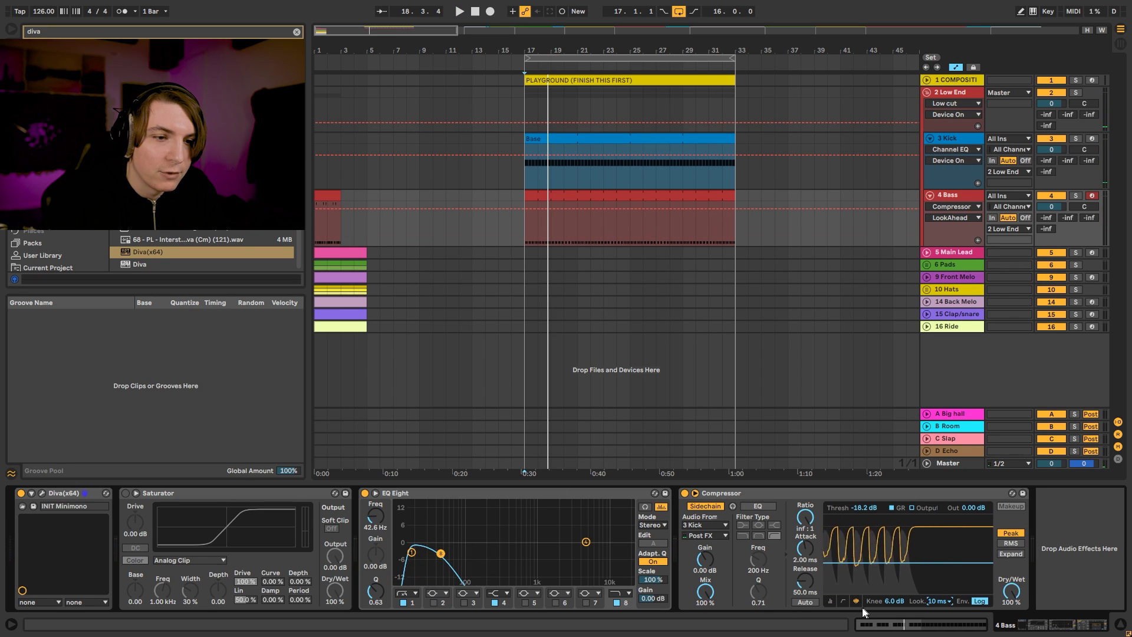
pyautogui.click(830, 600)
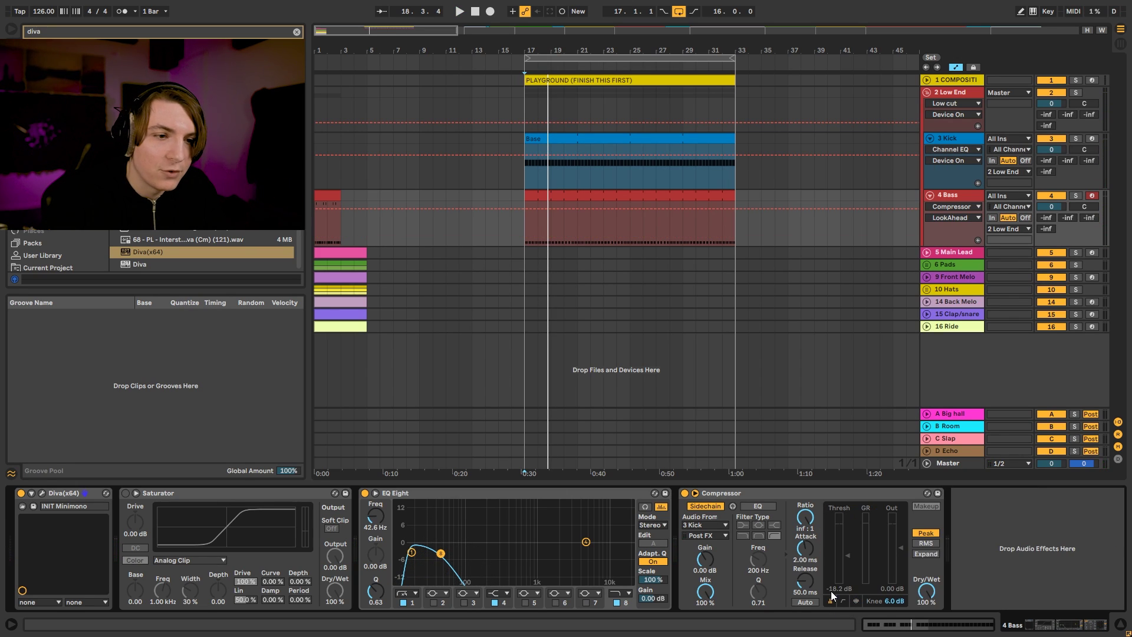
pyautogui.press('space')
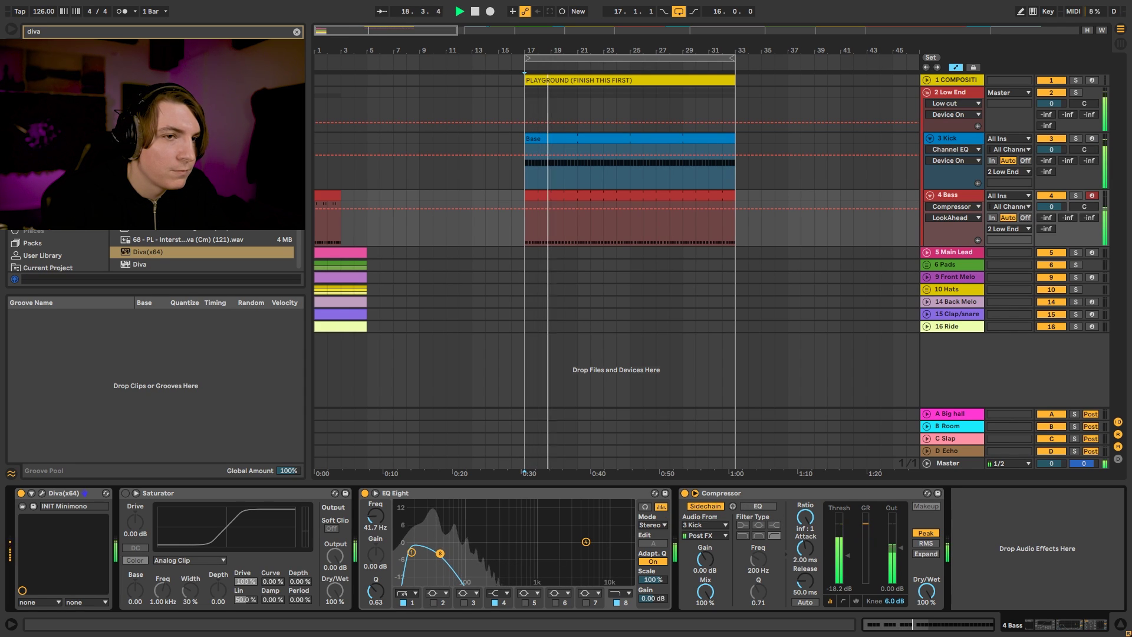
pyautogui.press('space')
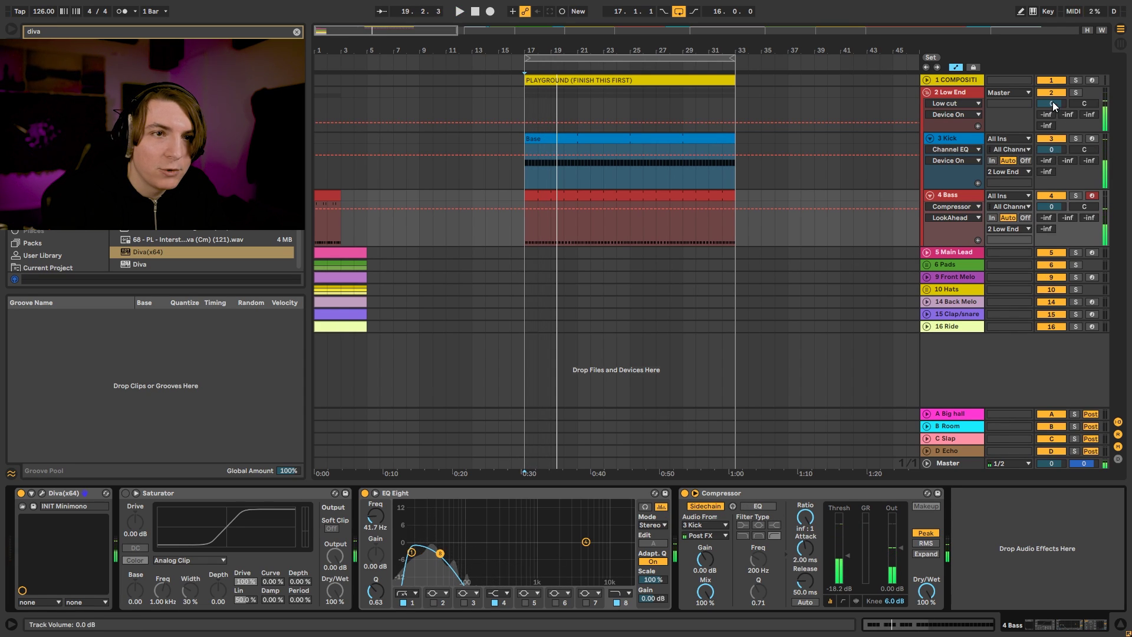
# Step: Balance the low end by lowering the Kick track volume to -6.3 dB and the Bass track volume to -7.3 dB
pyautogui.click(1051, 104)
pyautogui.moveTo(1051, 149); pyautogui.dragTo(1052, 155)
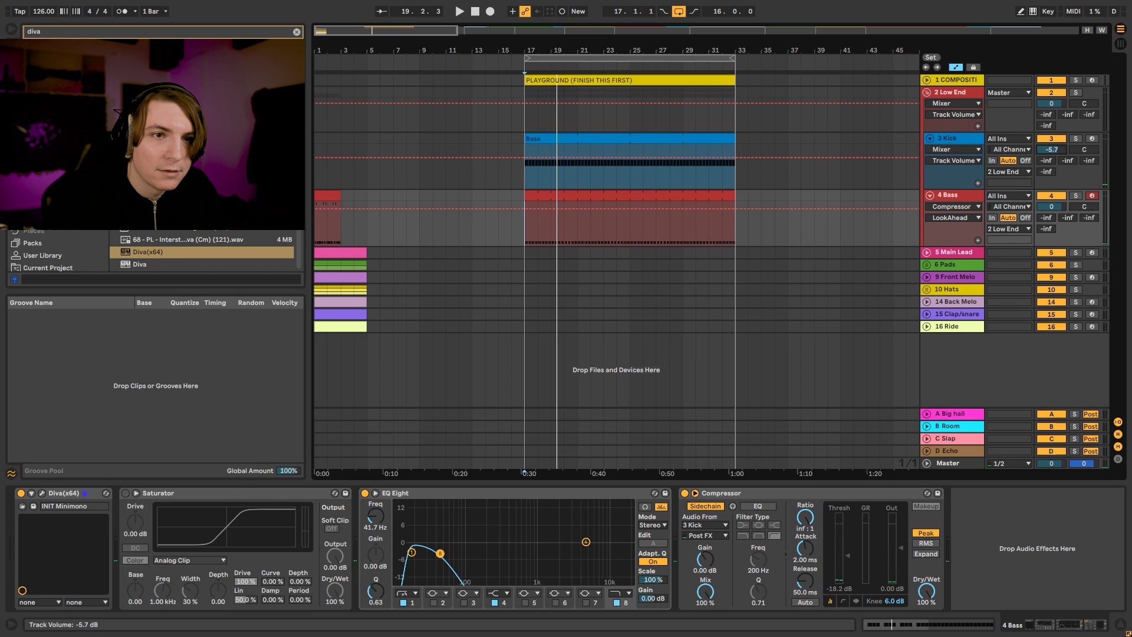
pyautogui.press('space')
pyautogui.moveTo(1052, 205); pyautogui.dragTo(1052, 218)
pyautogui.press('space')
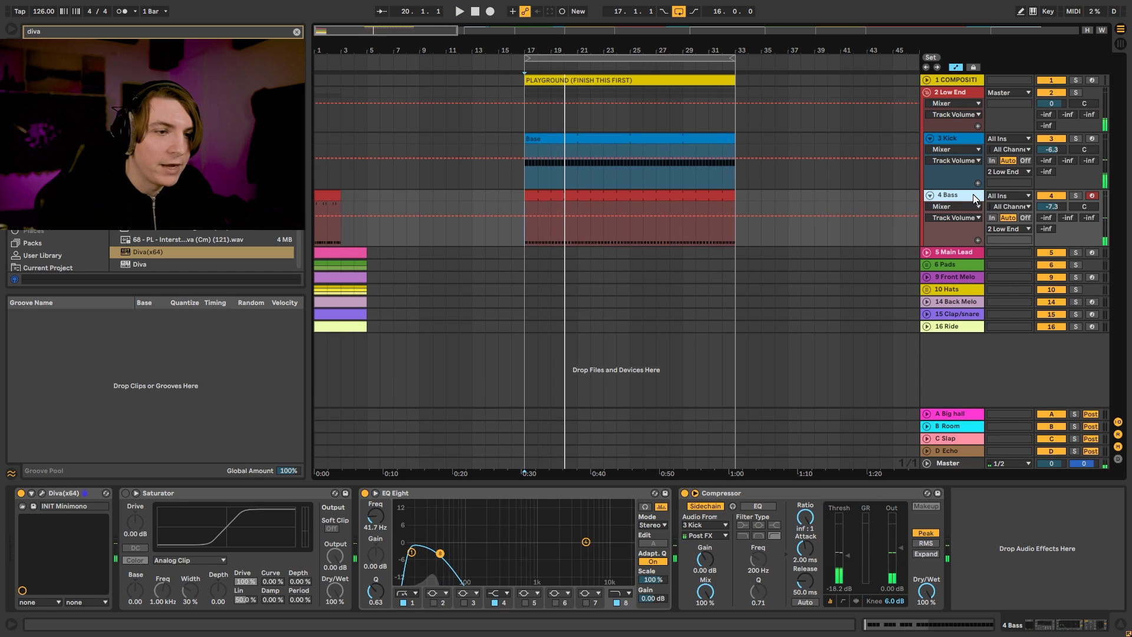
# Step: Add a MIDI track below Bass in the Low End group, load Diva(x64) on it, and copy the bass pattern to bar 17
pyautogui.hotkey('ctrl', 'shift', 't')
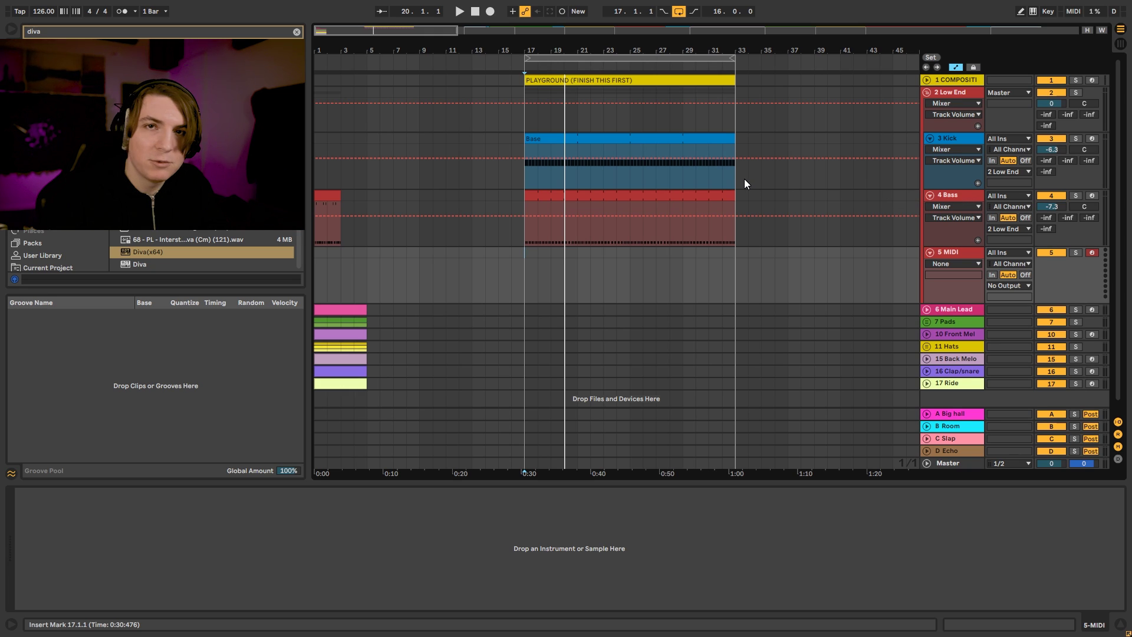
pyautogui.hotkey('ctrl', 'f')
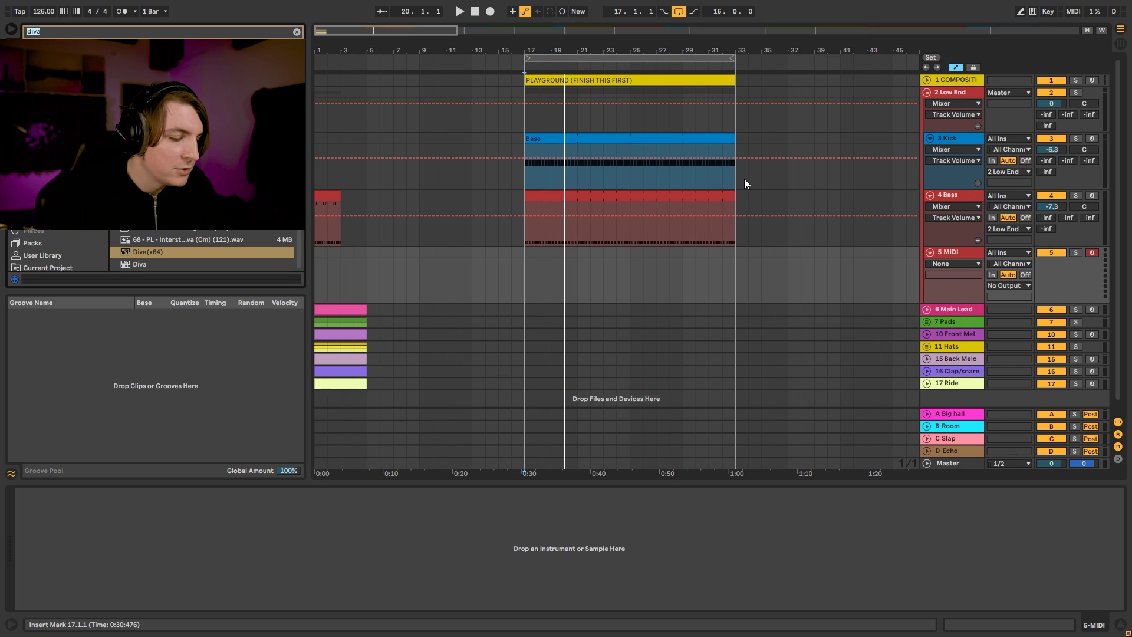
pyautogui.press('BackSpace')
pyautogui.write('diva')
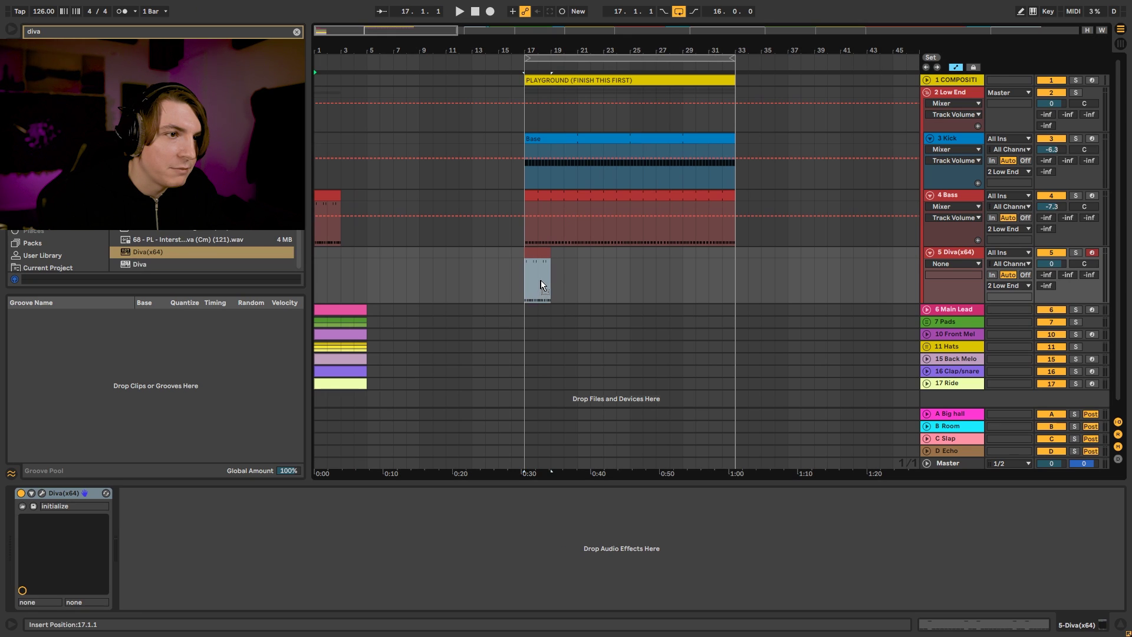
# Step: Extend the copied bass clip on the new Diva track to bar 33 and inspect its notes in the piano roll
pyautogui.moveTo(543, 285); pyautogui.dragTo(736, 267)
pyautogui.doubleClick(672, 254)
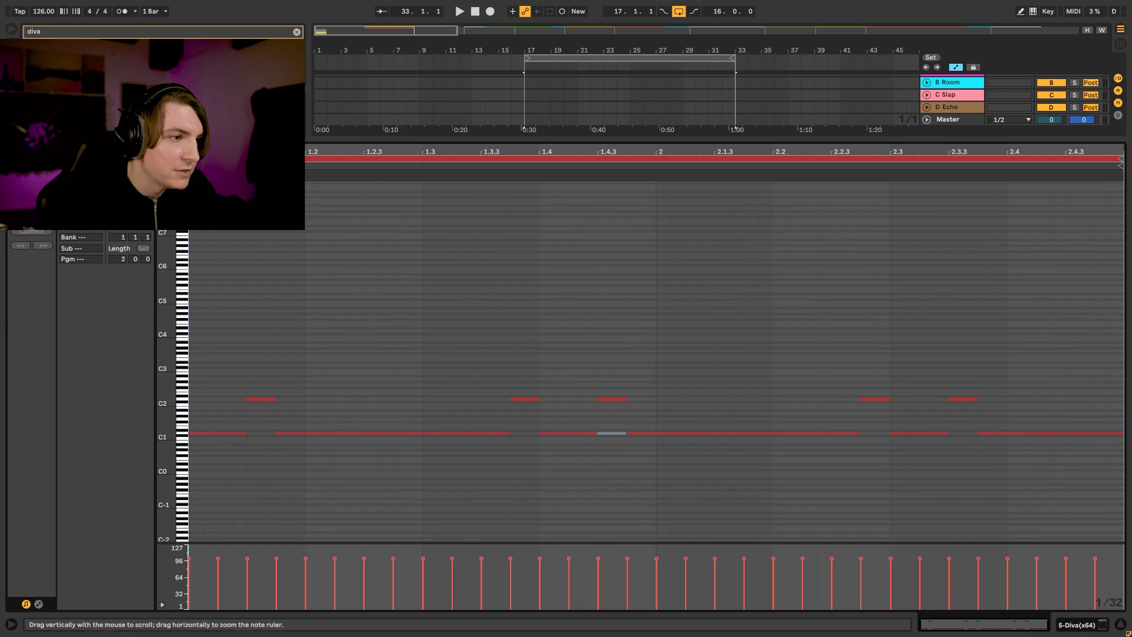
pyautogui.moveTo(167, 418); pyautogui.dragTo(220, 456)
pyautogui.hotkey('shift', 'Tab')
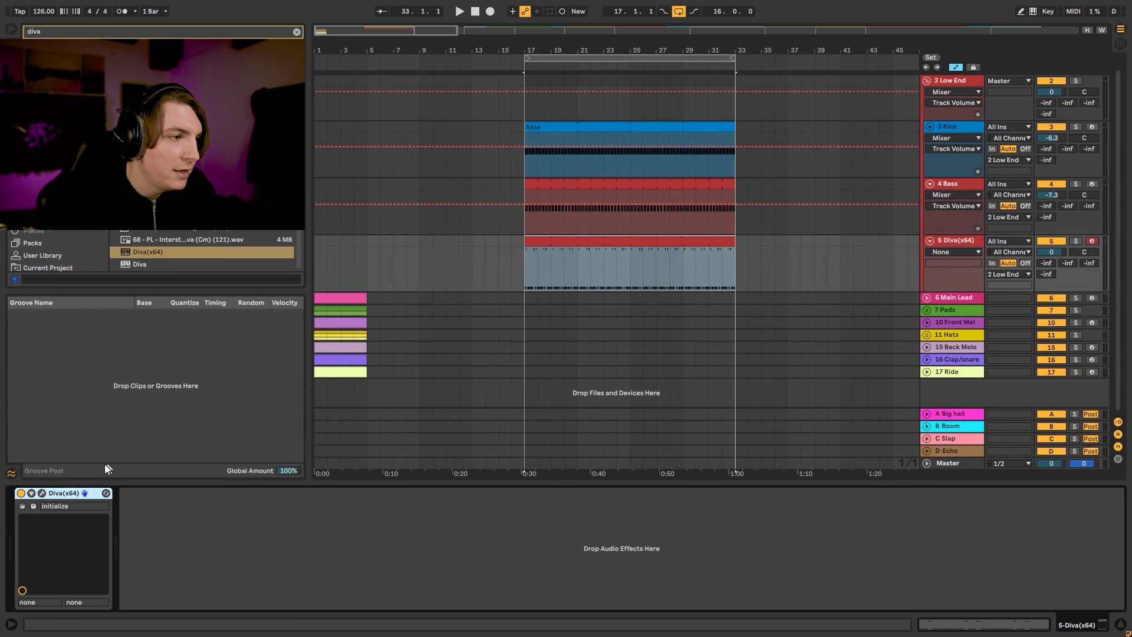
# Step: Load the INIT Minimono preset in the new Diva and set its filter cutoff to 60.50 during playback
pyautogui.click(43, 492)
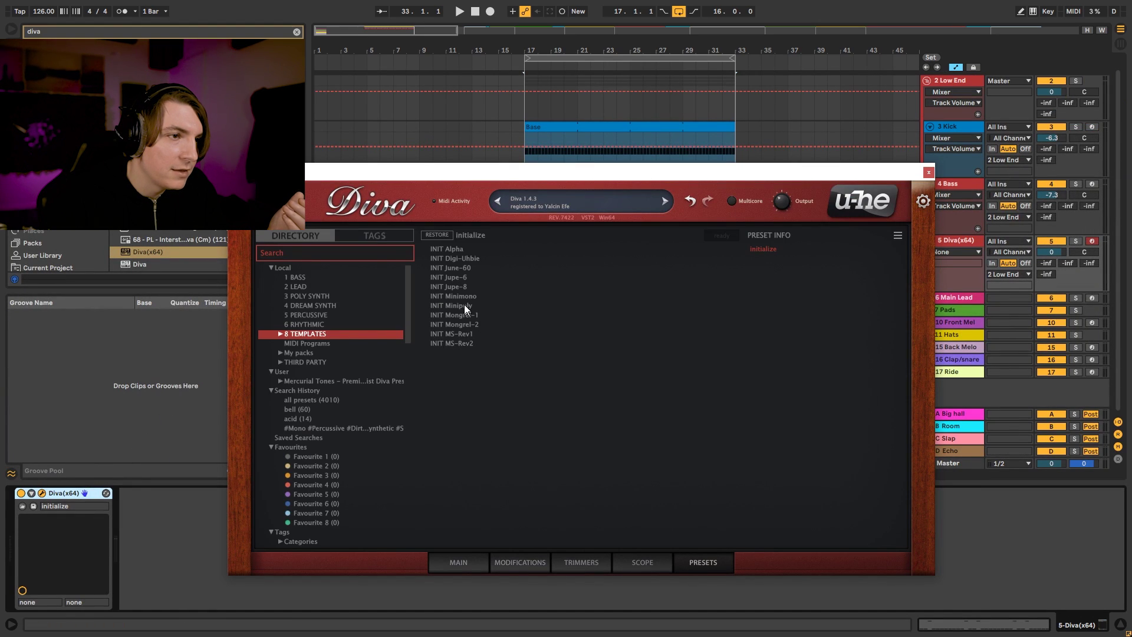
pyautogui.click(461, 297)
pyautogui.click(461, 563)
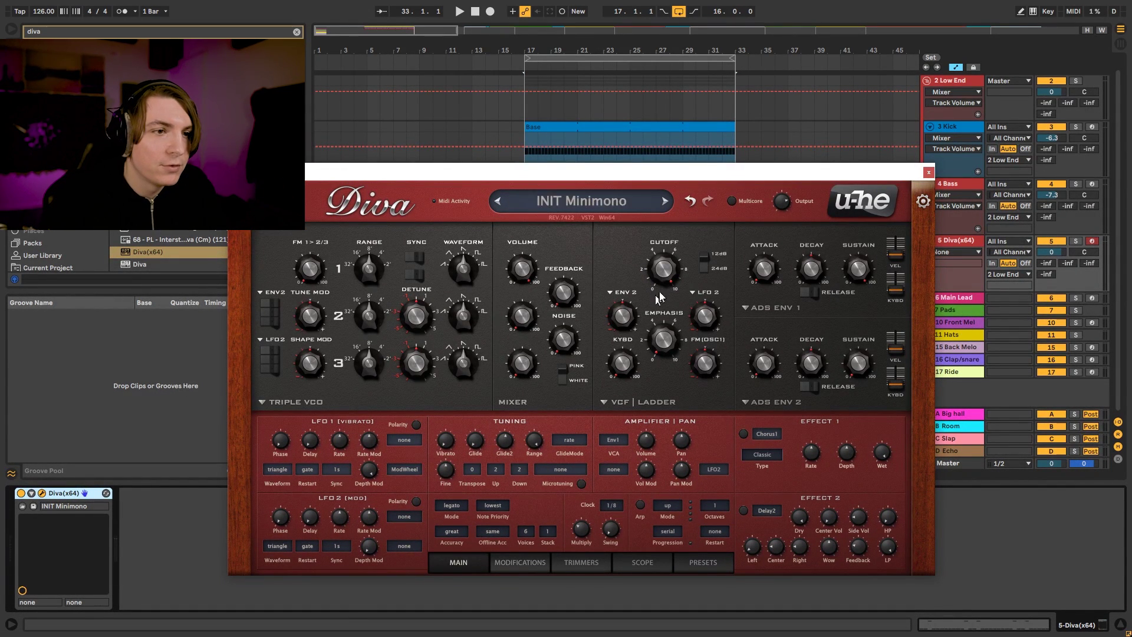
pyautogui.press('space')
pyautogui.moveTo(652, 296); pyautogui.dragTo(671, 322)
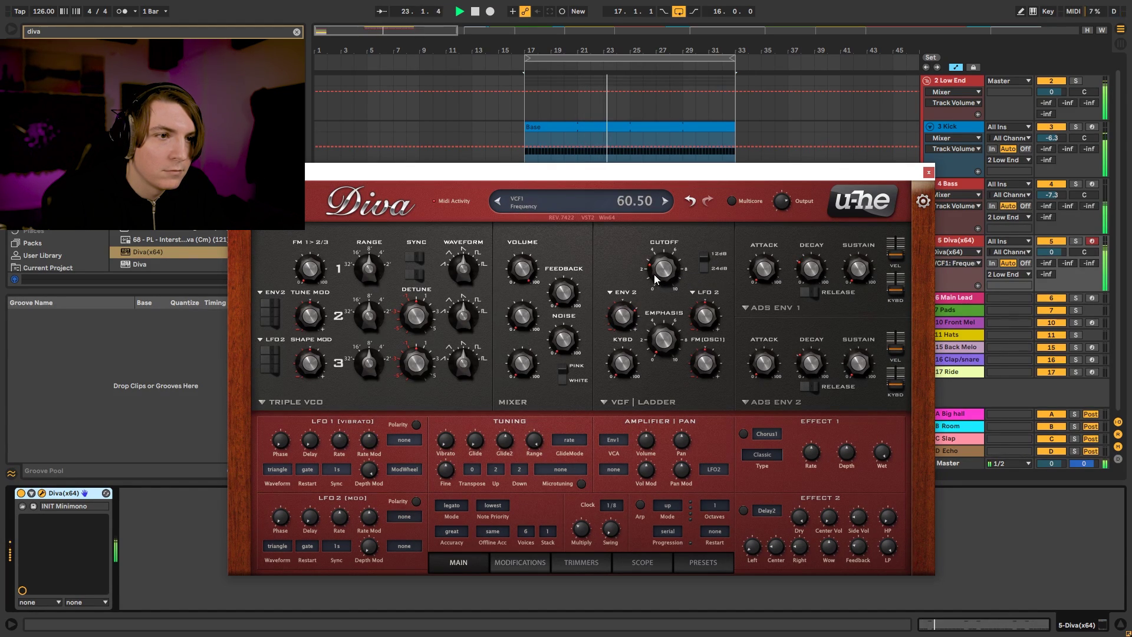
# Step: Close the synth window and lower the new Diva track's volume to about -12 dB
pyautogui.click(929, 172)
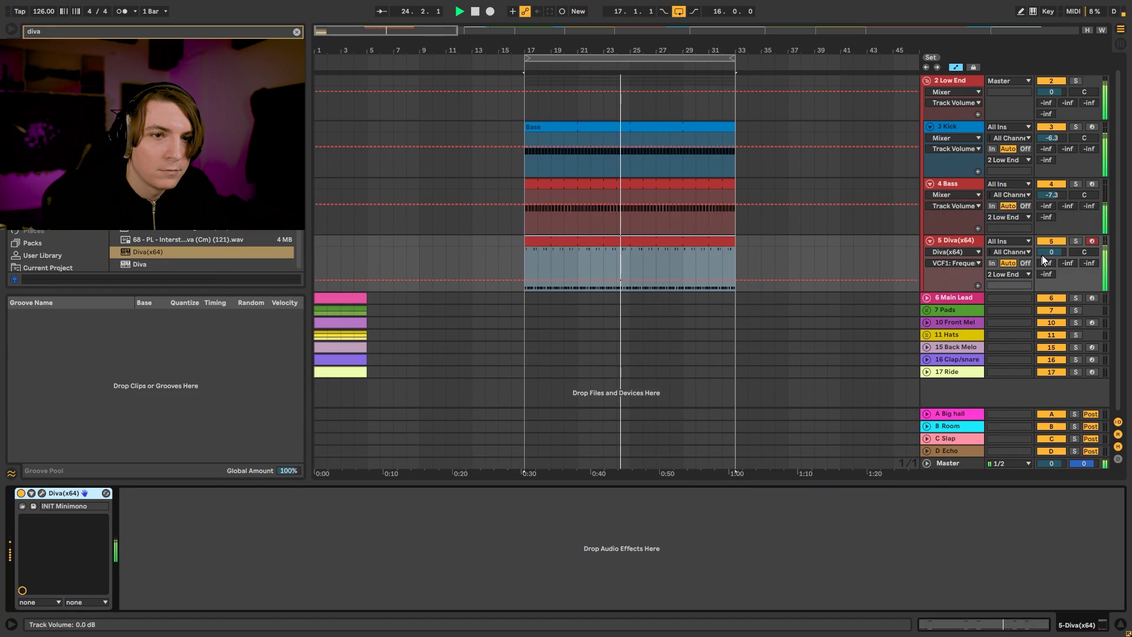
pyautogui.moveTo(1042, 255)
pyautogui.mouseDown()
pyautogui.moveTo(1042, 274)
pyautogui.moveTo(1051, 248)
pyautogui.mouseUp()
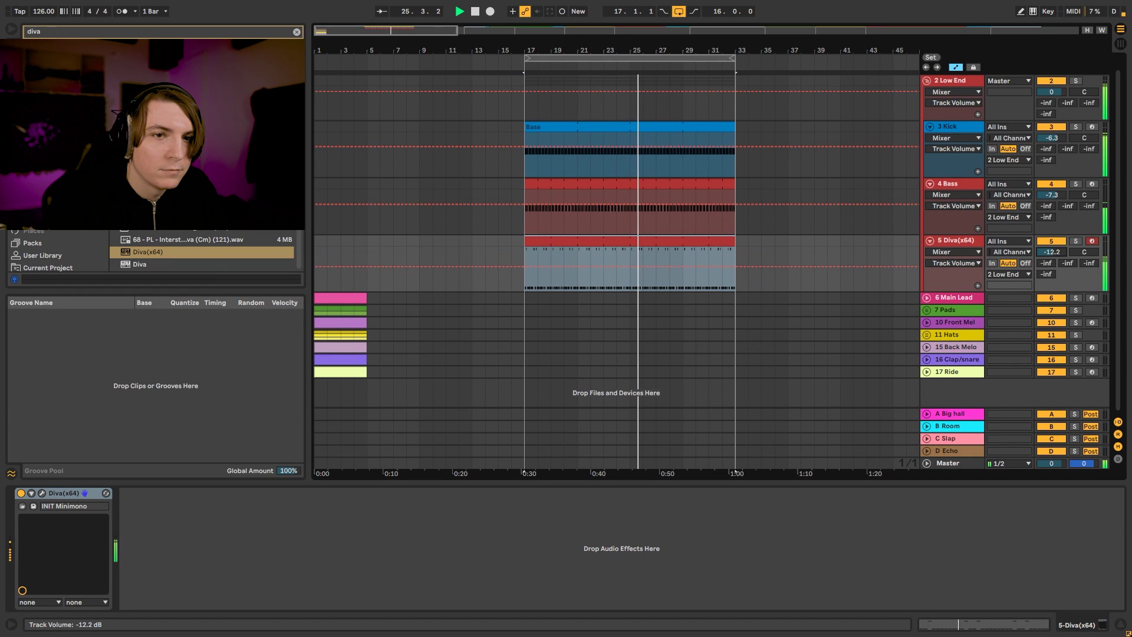
pyautogui.click(969, 241)
# Step: Set the new Diva's filter cutoff to 55.00, and enable Chorus1 with a reduced wet level
pyautogui.click(42, 492)
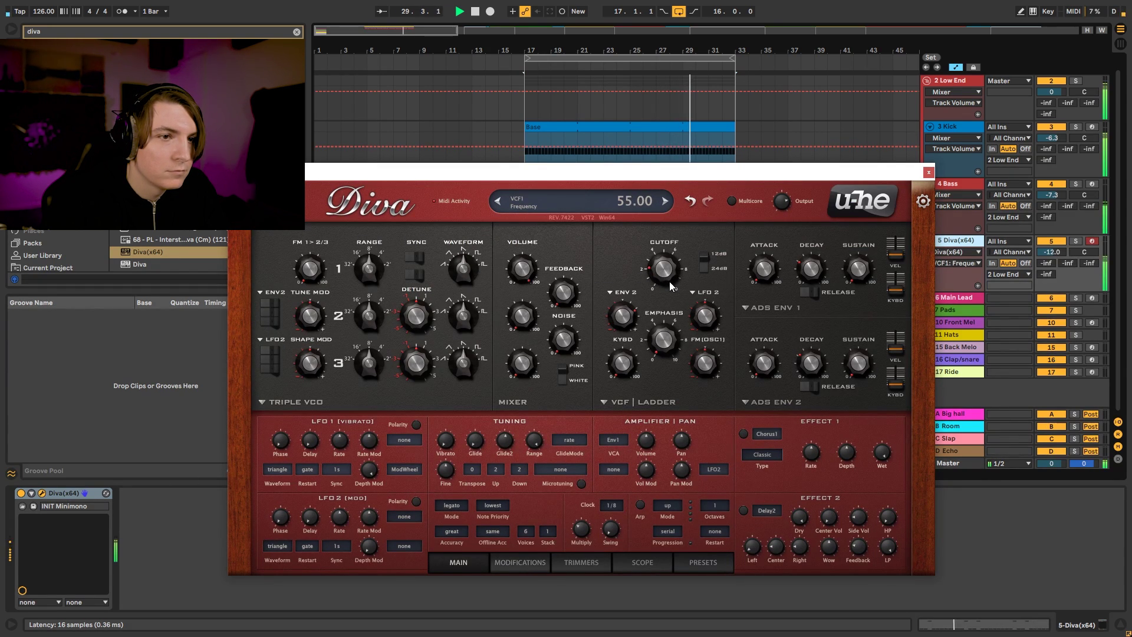
pyautogui.click(743, 435)
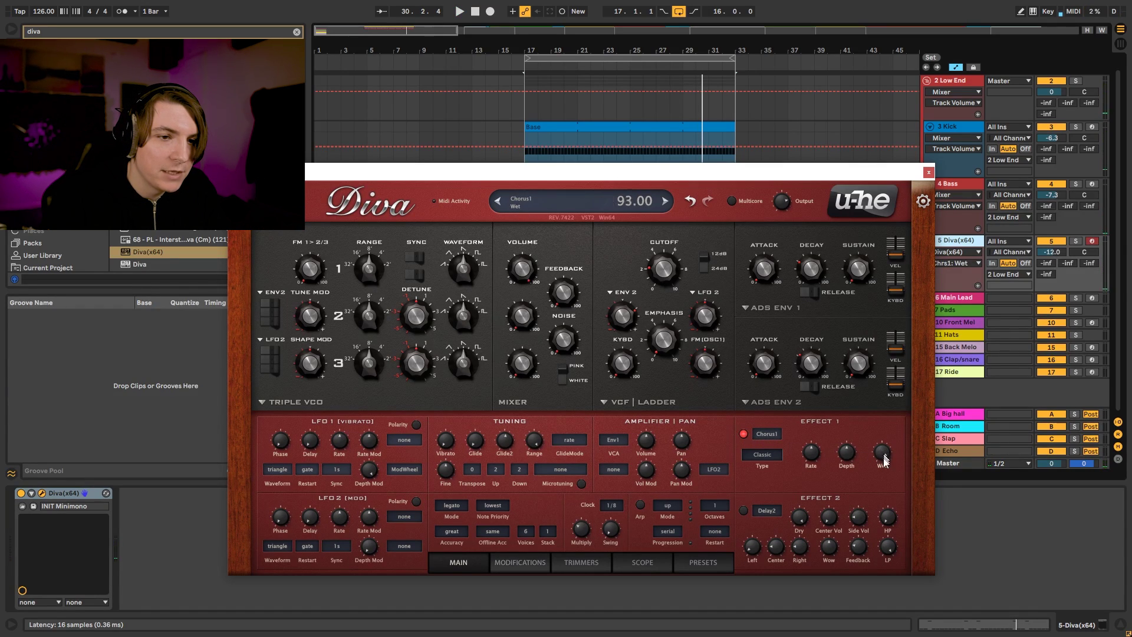
pyautogui.moveTo(885, 460); pyautogui.dragTo(885, 508)
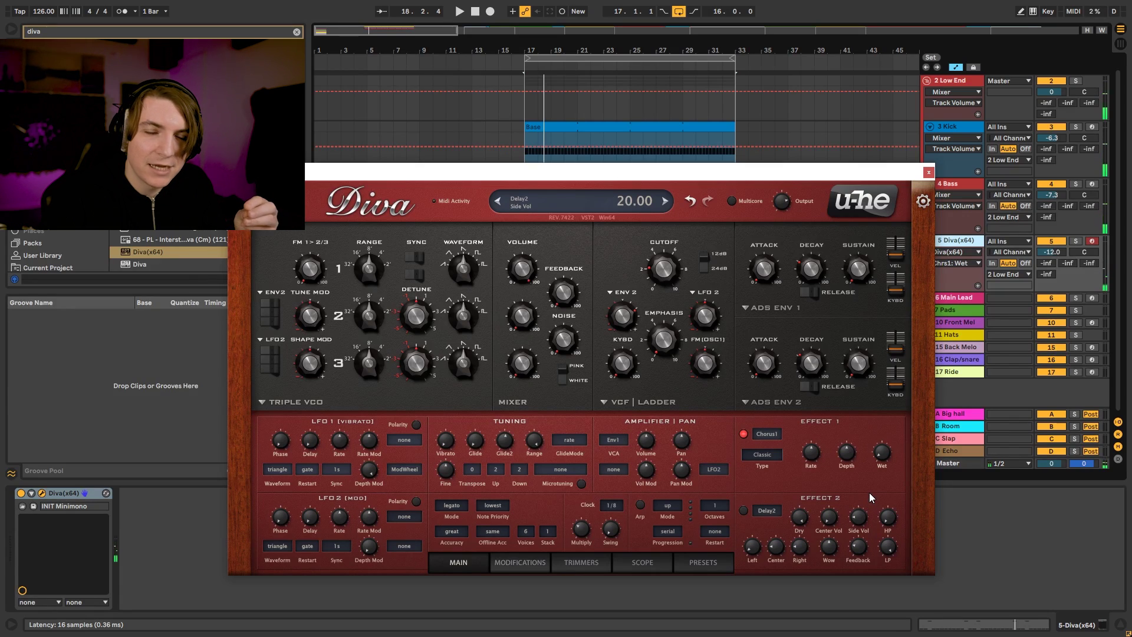
pyautogui.click(929, 172)
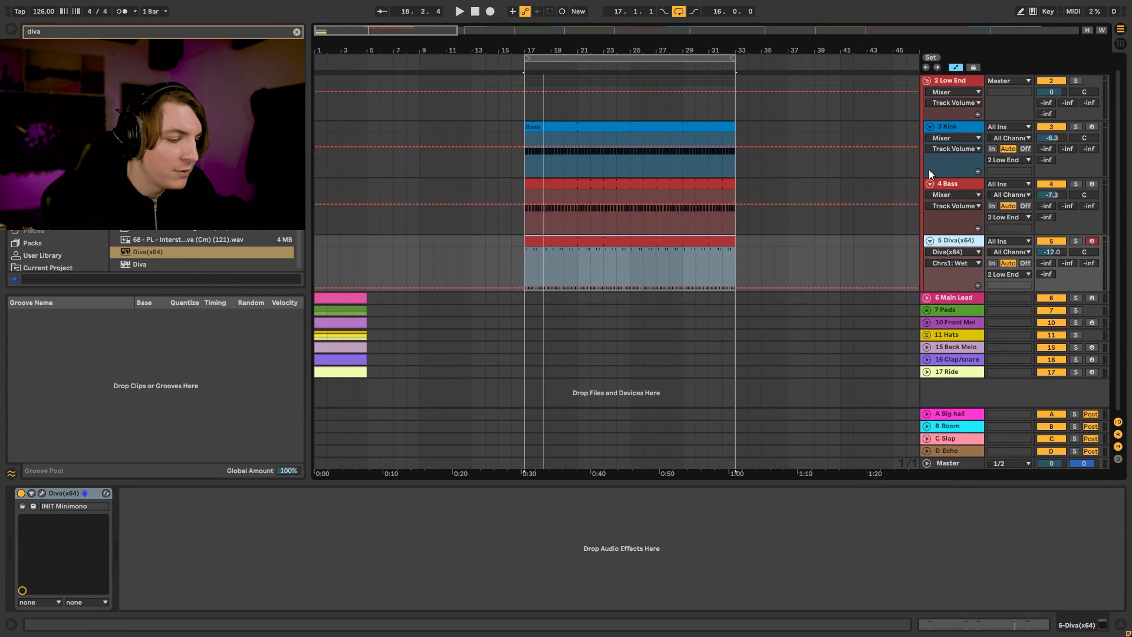
# Step: Add an EQ Eight after the synth on the second Diva track and start playback
pyautogui.hotkey('ctrl', 'f')
pyautogui.write('eq')
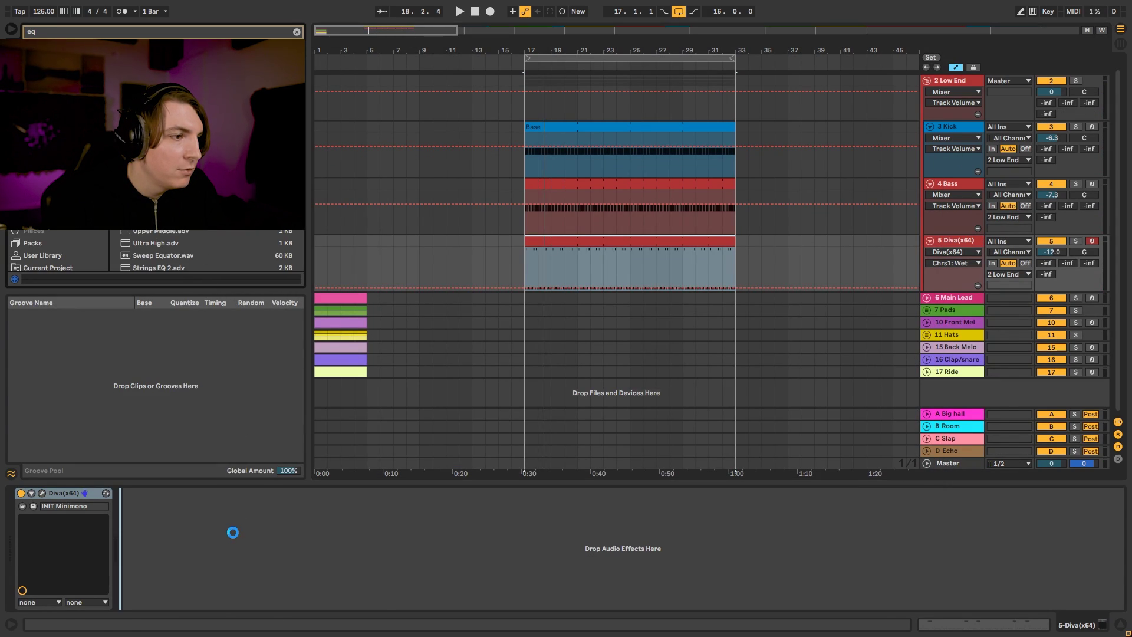
pyautogui.moveTo(233, 532); pyautogui.dragTo(233, 532)
pyautogui.press('space')
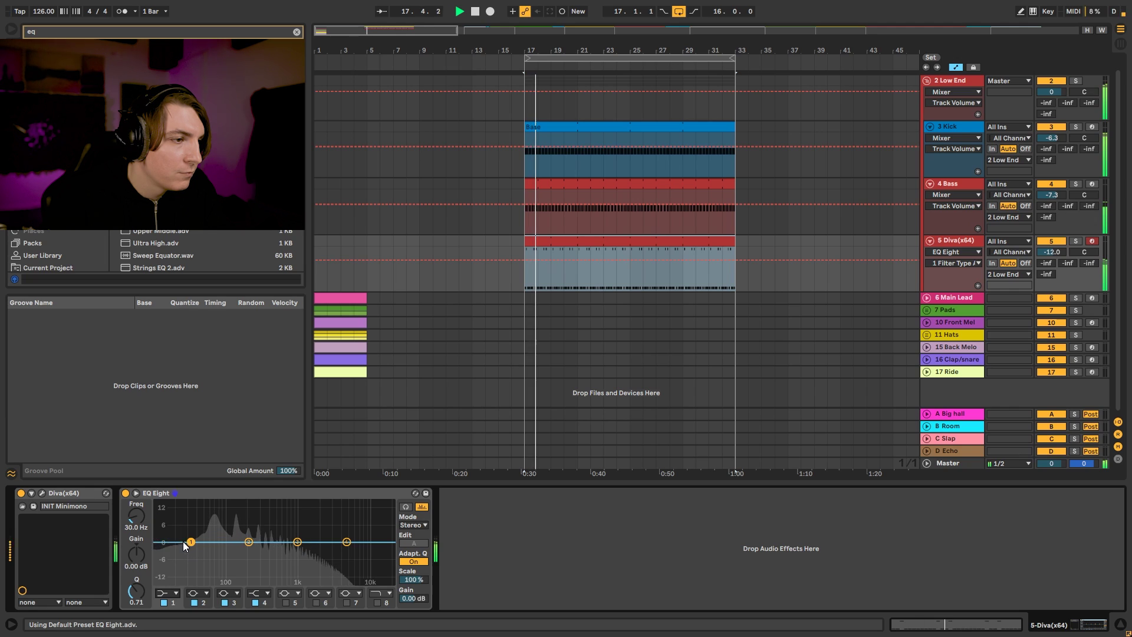
# Step: Shape the EQ Eight with a low cut near 71 Hz, a high cut near 1.4 kHz and a -2.36 dB dip at 109 Hz
pyautogui.click(169, 593)
pyautogui.click(171, 520)
pyautogui.moveTo(190, 550); pyautogui.dragTo(217, 553)
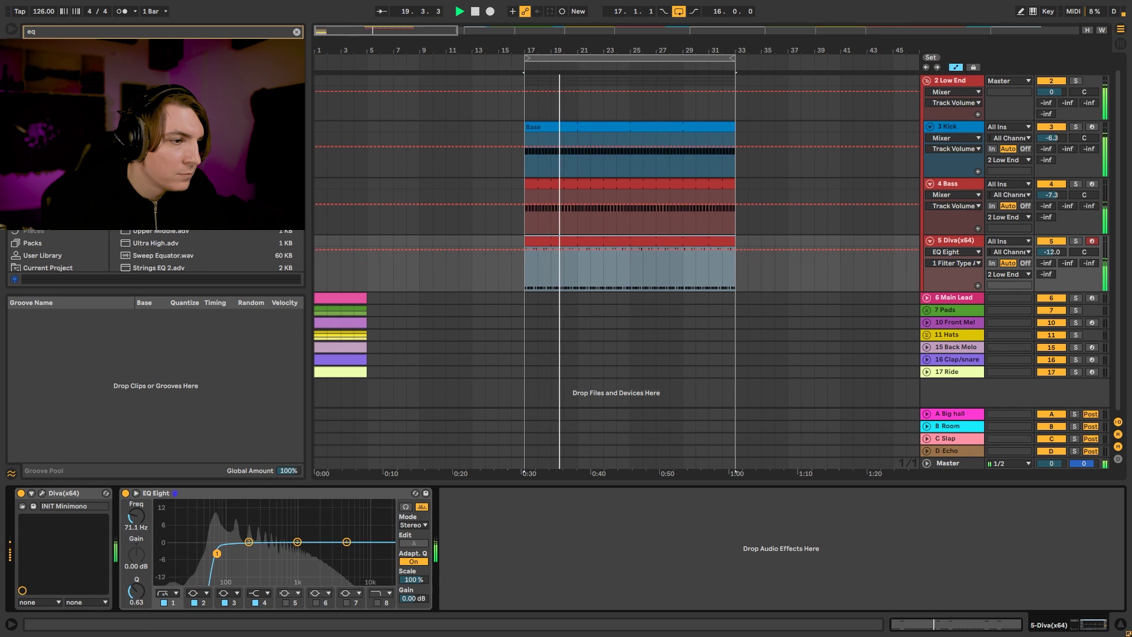
pyautogui.click(377, 602)
pyautogui.moveTo(384, 553); pyautogui.dragTo(308, 562)
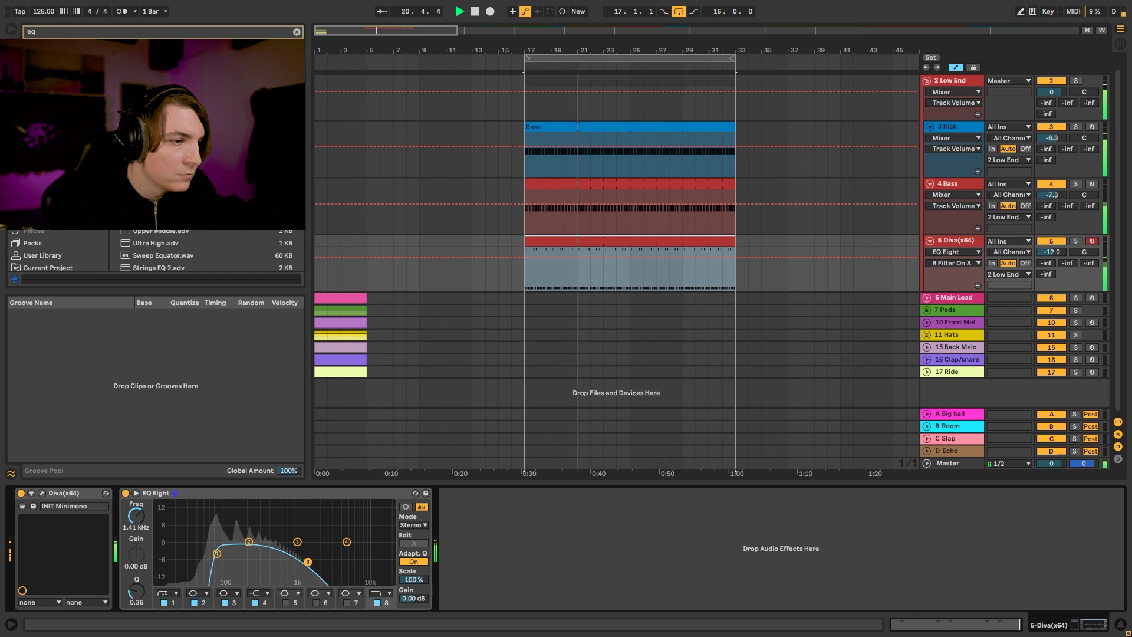
pyautogui.moveTo(248, 541)
pyautogui.mouseDown()
pyautogui.moveTo(275, 535)
pyautogui.moveTo(230, 548)
pyautogui.mouseUp()
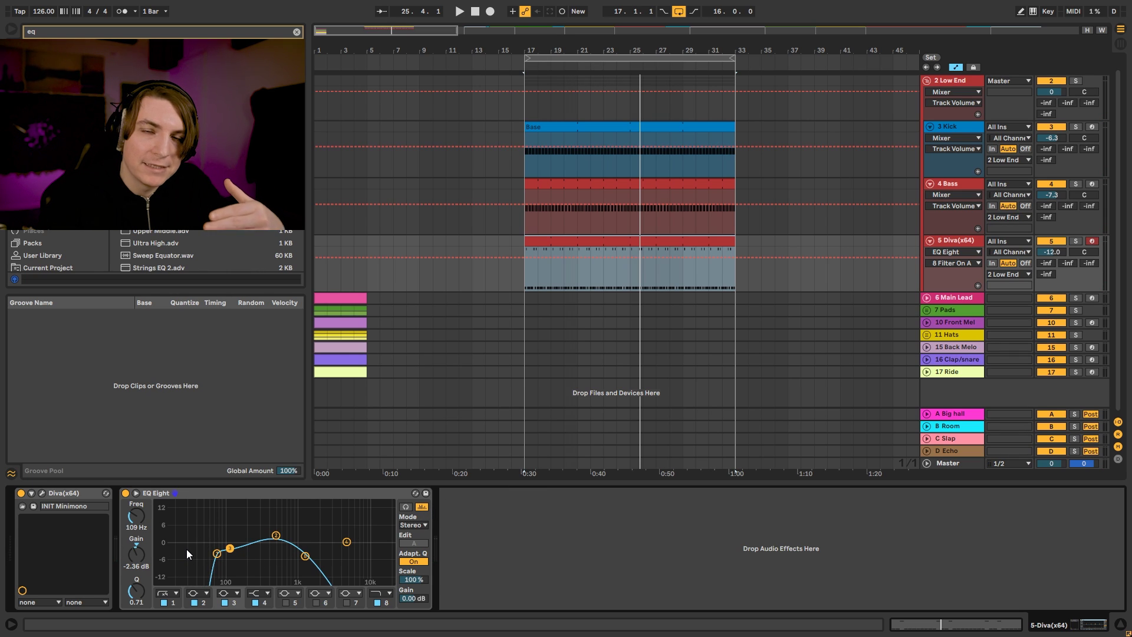
# Step: Copy the Bass track's kick-sidechained Compressor onto the second Diva track after its EQ Eight
pyautogui.click(945, 188)
pyautogui.moveTo(754, 494); pyautogui.dragTo(891, 347)
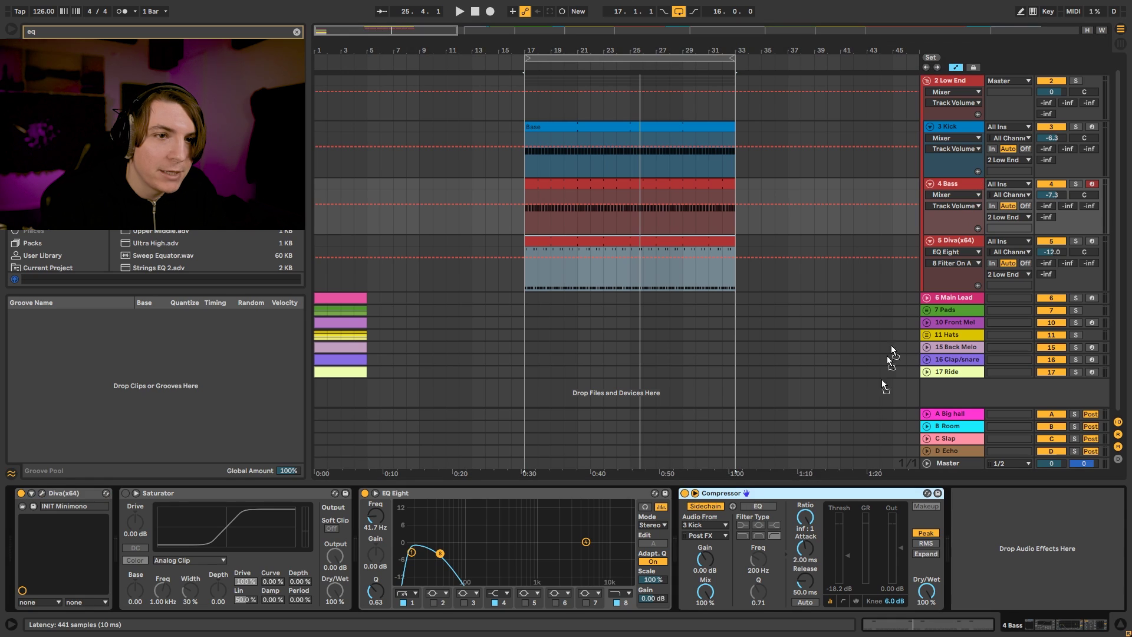
pyautogui.click(949, 241)
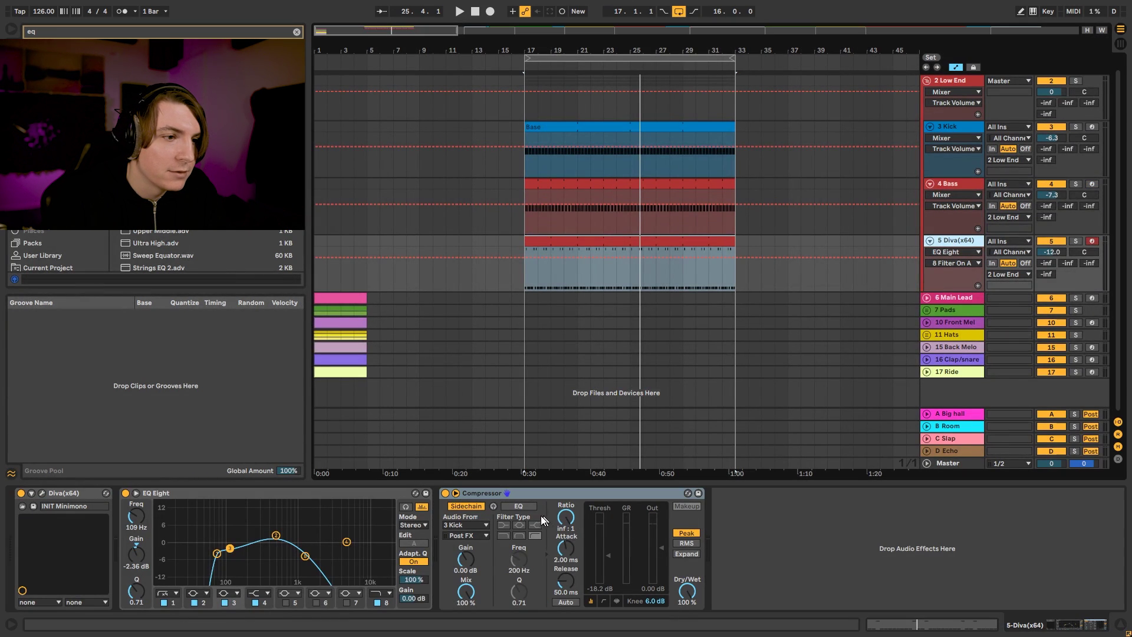
# Step: Set the copied Compressor's threshold to -9.41 dB and move the EQ Eight's high cut to 1.63 kHz during playback
pyautogui.press('space')
pyautogui.moveTo(607, 555); pyautogui.dragTo(601, 538)
pyautogui.moveTo(305, 555); pyautogui.dragTo(312, 554)
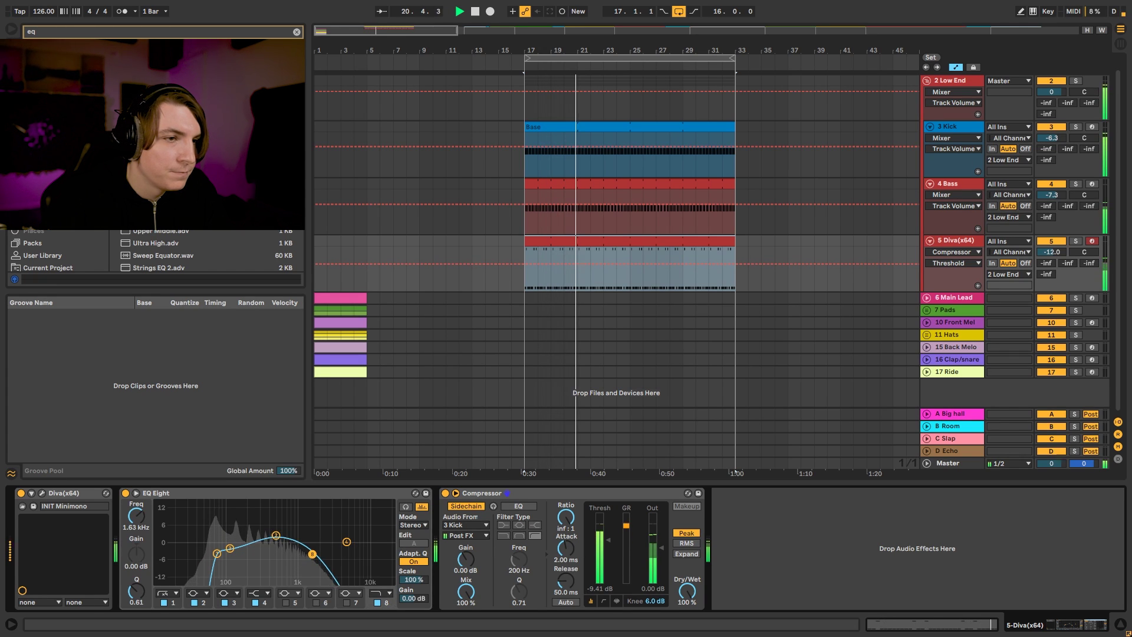
pyautogui.press('space')
# Step: Enable the EQ Eight on the Low End group and audition it
pyautogui.click(949, 81)
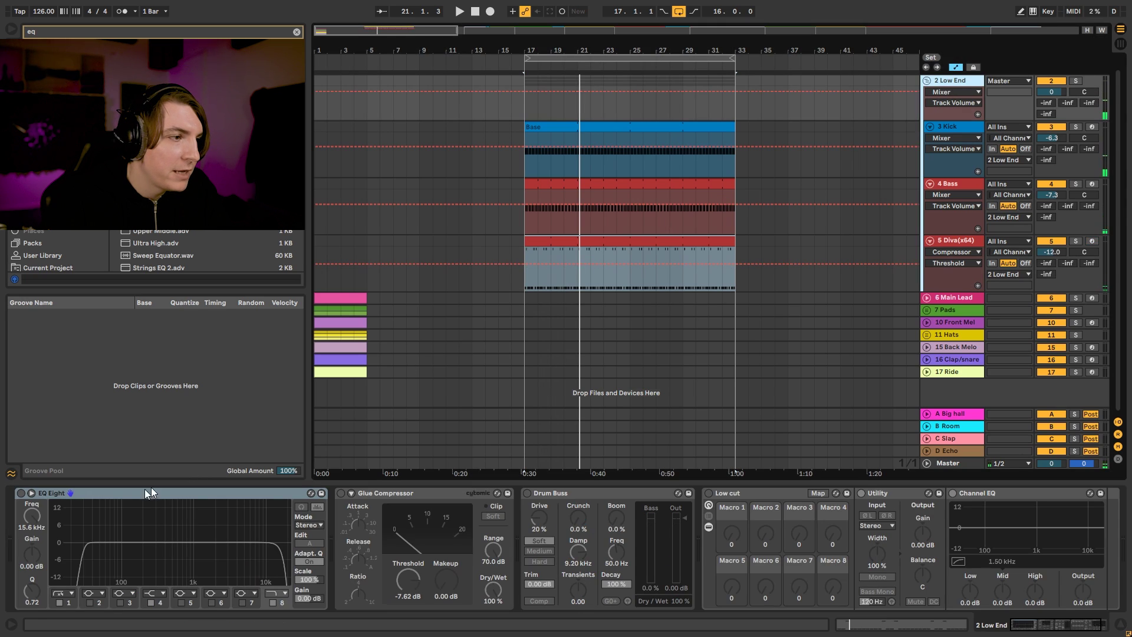
pyautogui.click(21, 493)
pyautogui.press('space')
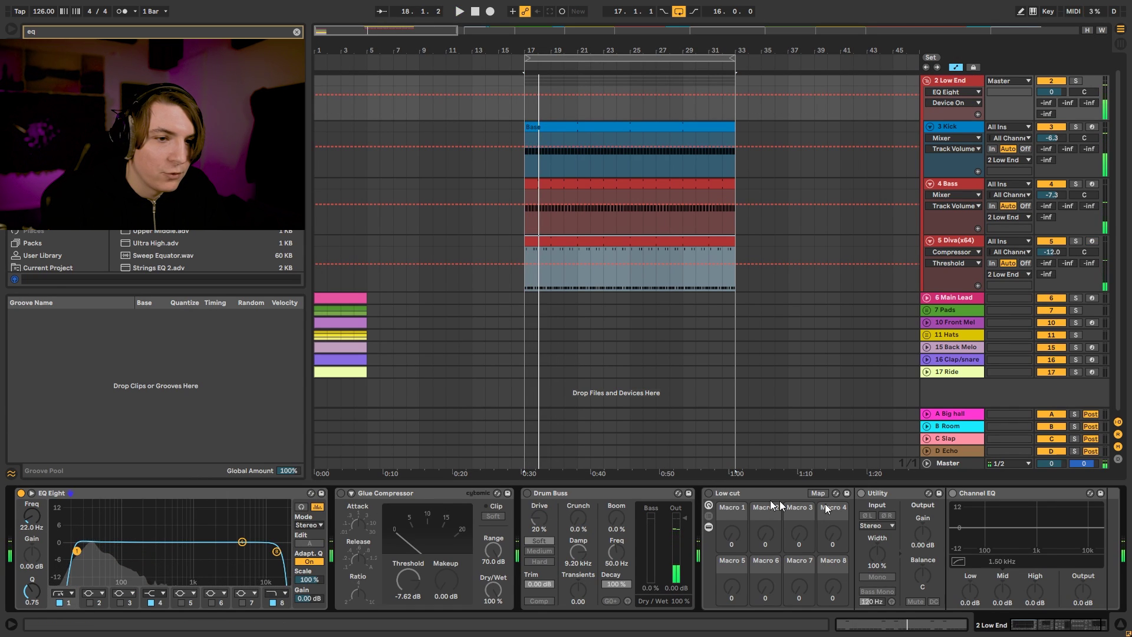
# Step: Move the Low End group's Channel EQ directly after Drum Buss and delete the Low cut rack and Utility
pyautogui.moveTo(1017, 497); pyautogui.dragTo(828, 497)
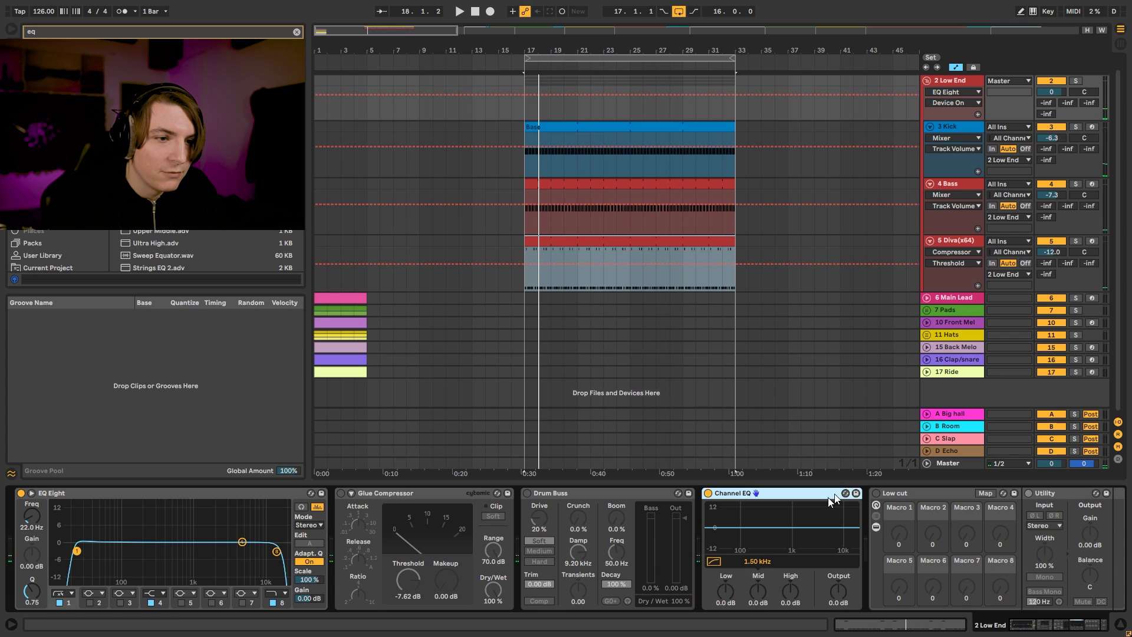
pyautogui.click(896, 494)
pyautogui.press('Delete')
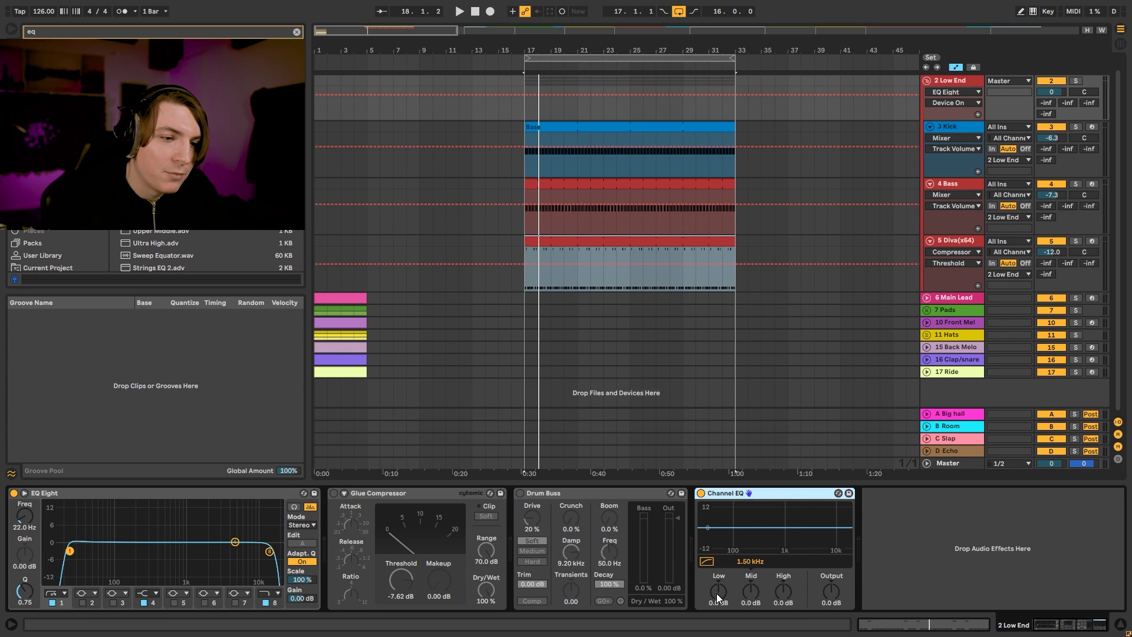
# Step: Set the Low End group's Channel EQ to 2.9 dB low, -2.3 dB mid at 215 Hz and 1.0 dB high
pyautogui.press('space')
pyautogui.moveTo(718, 592); pyautogui.dragTo(750, 601)
pyautogui.moveTo(759, 558); pyautogui.dragTo(718, 586)
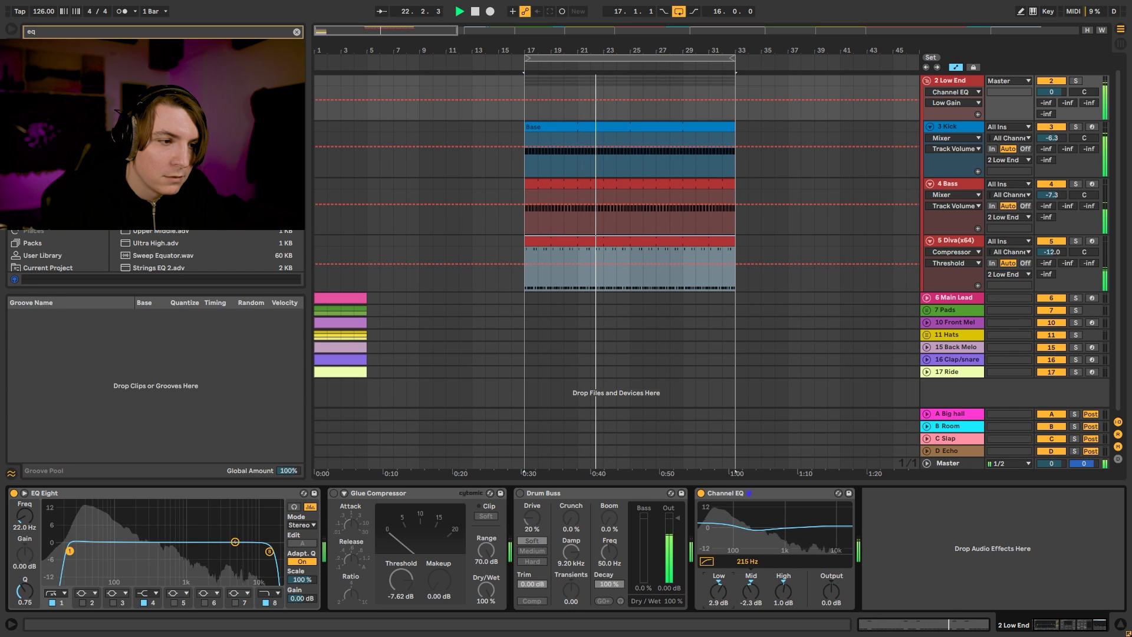
# Step: Enable Drum Buss on the Low End group with output at -4.03 dB, damp at 16.8 kHz, dry/wet at 17% and a low drive
pyautogui.click(519, 493)
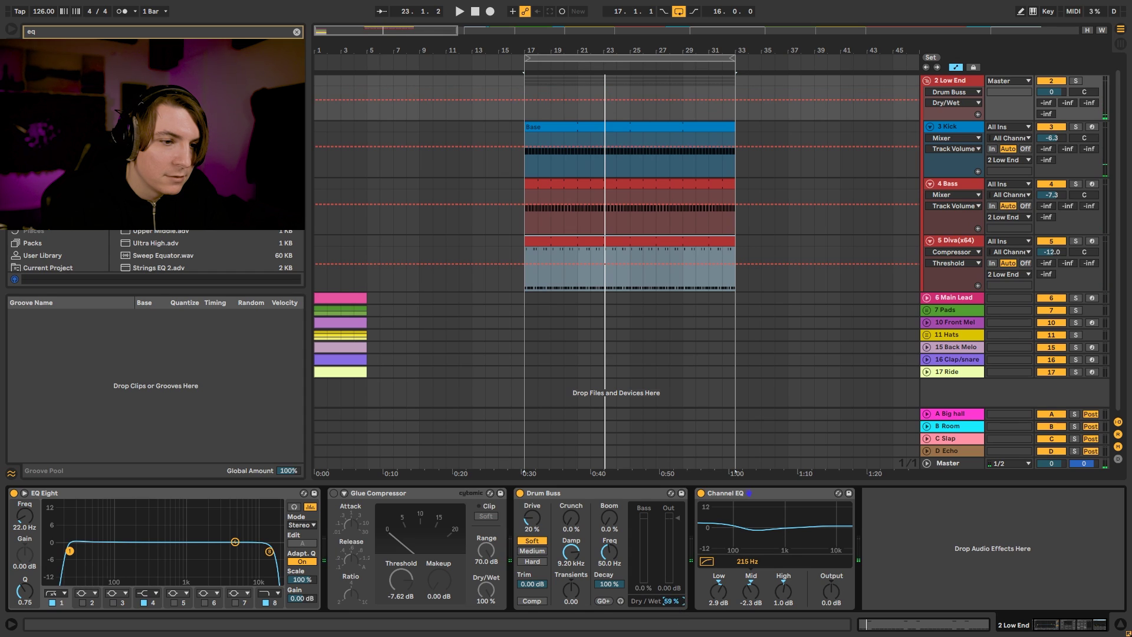
pyautogui.press('space')
pyautogui.moveTo(676, 518); pyautogui.dragTo(677, 525)
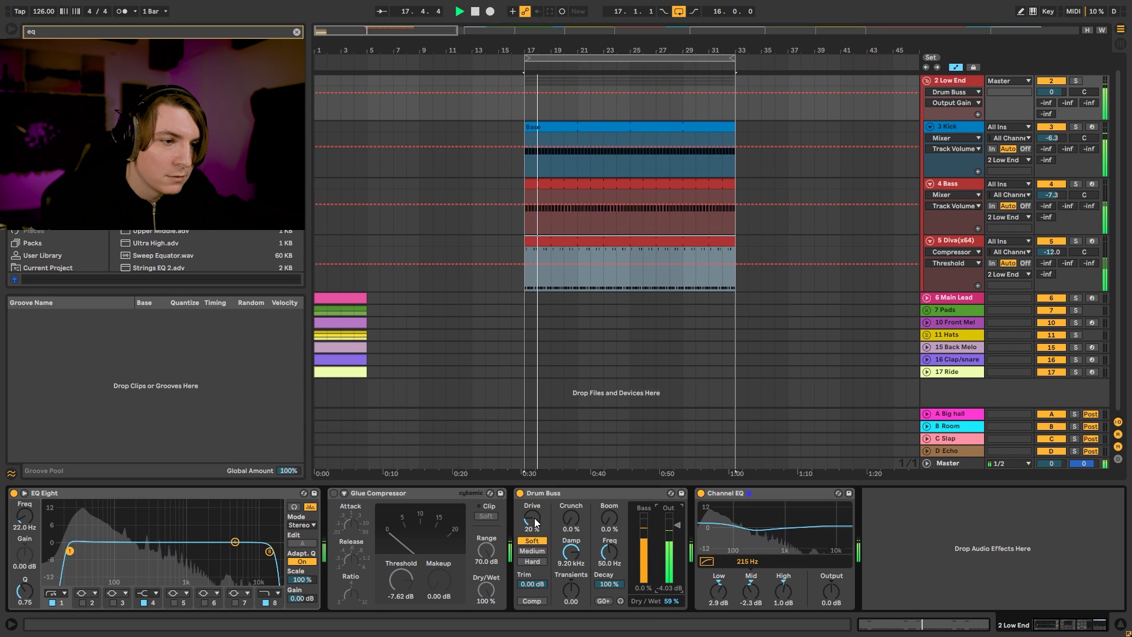
pyautogui.moveTo(534, 519); pyautogui.dragTo(570, 537)
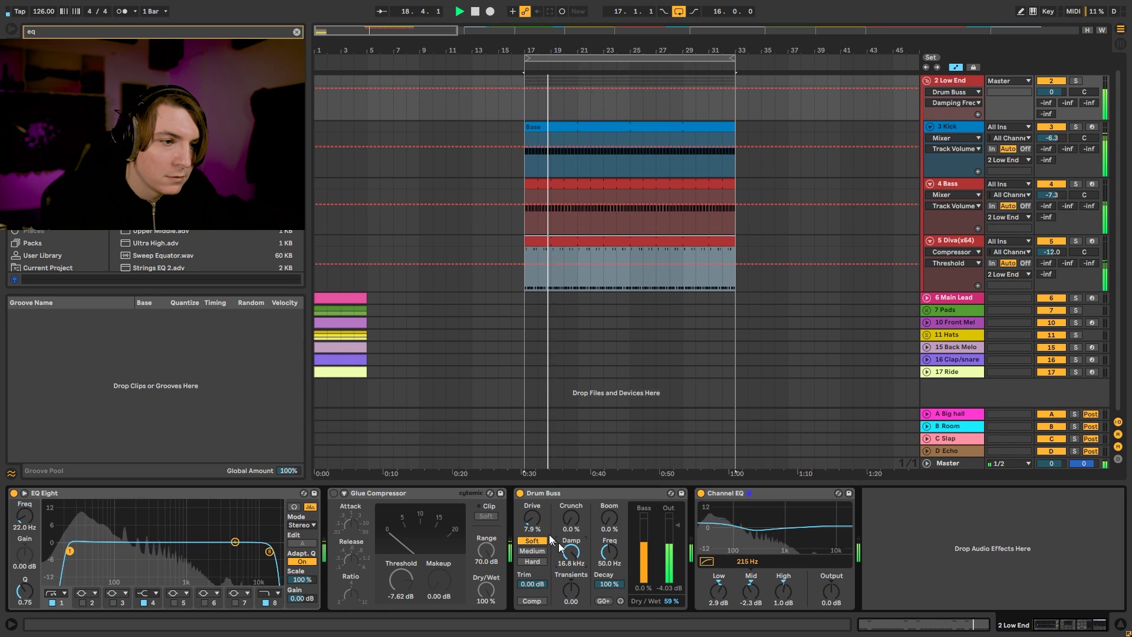
pyautogui.moveTo(671, 601); pyautogui.dragTo(671, 625)
pyautogui.click(520, 493)
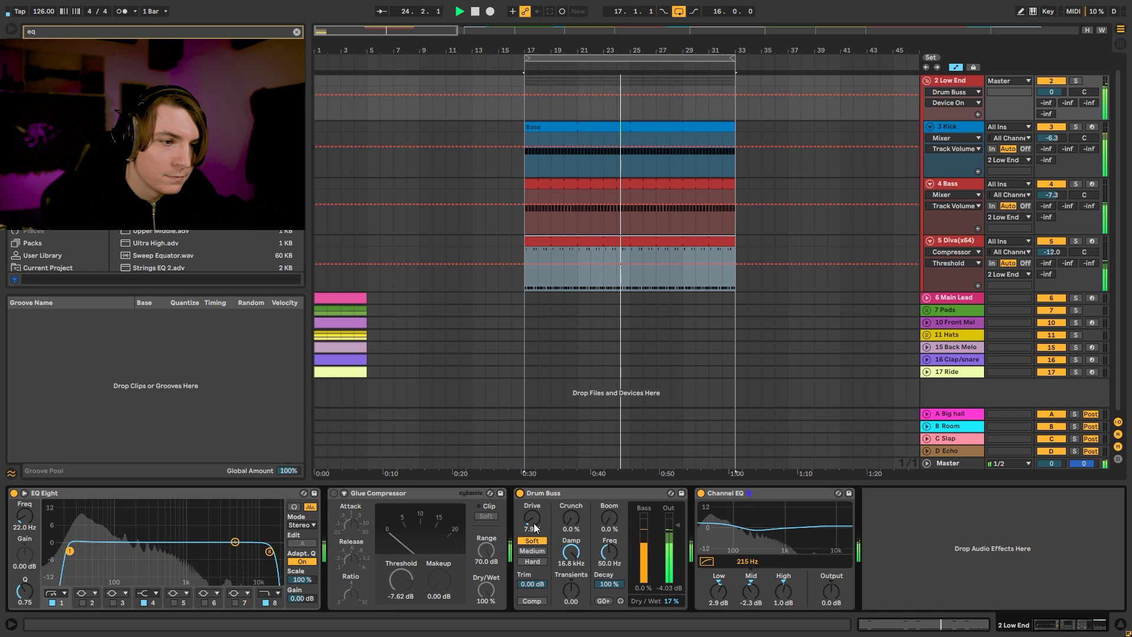
pyautogui.moveTo(534, 527); pyautogui.dragTo(534, 524)
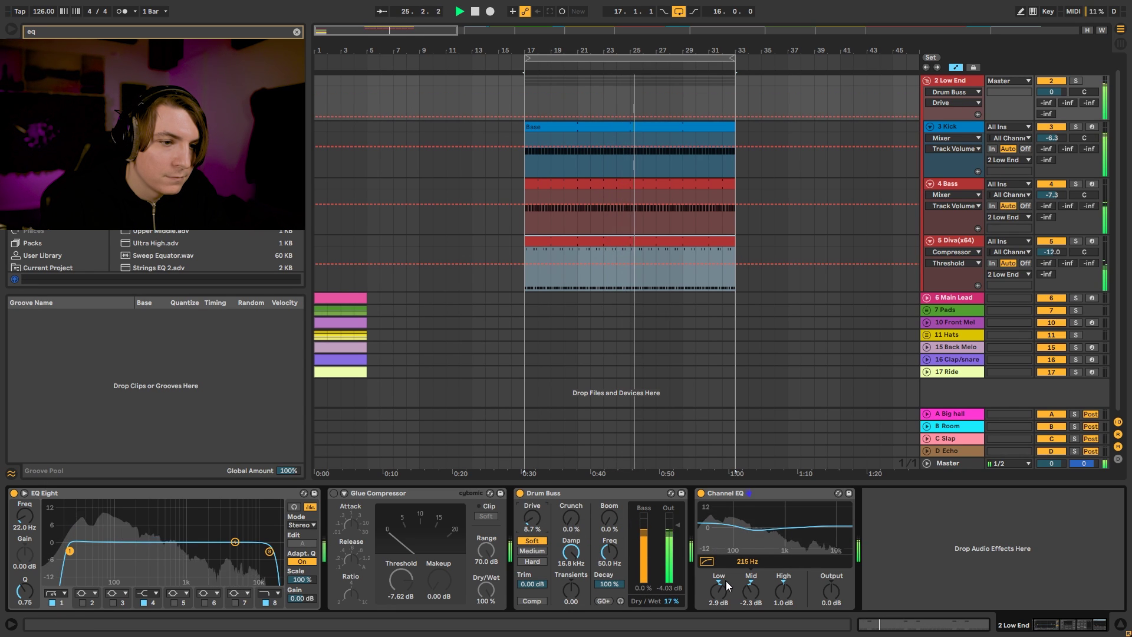
# Step: Lower the second Diva track's volume to -13.0 dB and collapse the Low End group
pyautogui.moveTo(1052, 252); pyautogui.dragTo(1052, 258)
pyautogui.press('space')
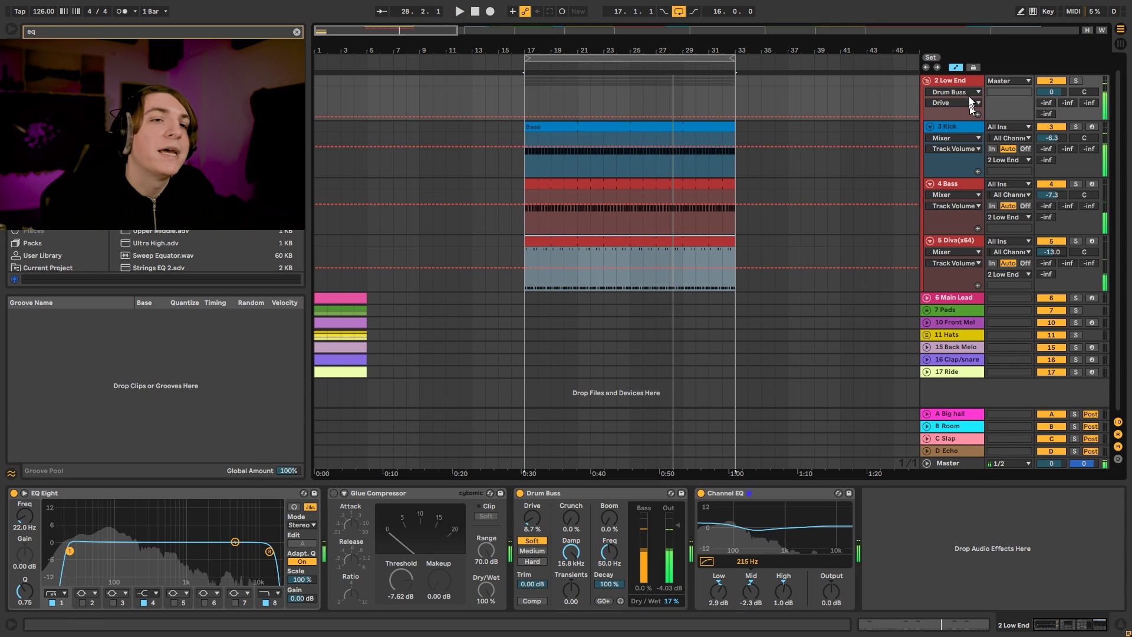
pyautogui.click(926, 80)
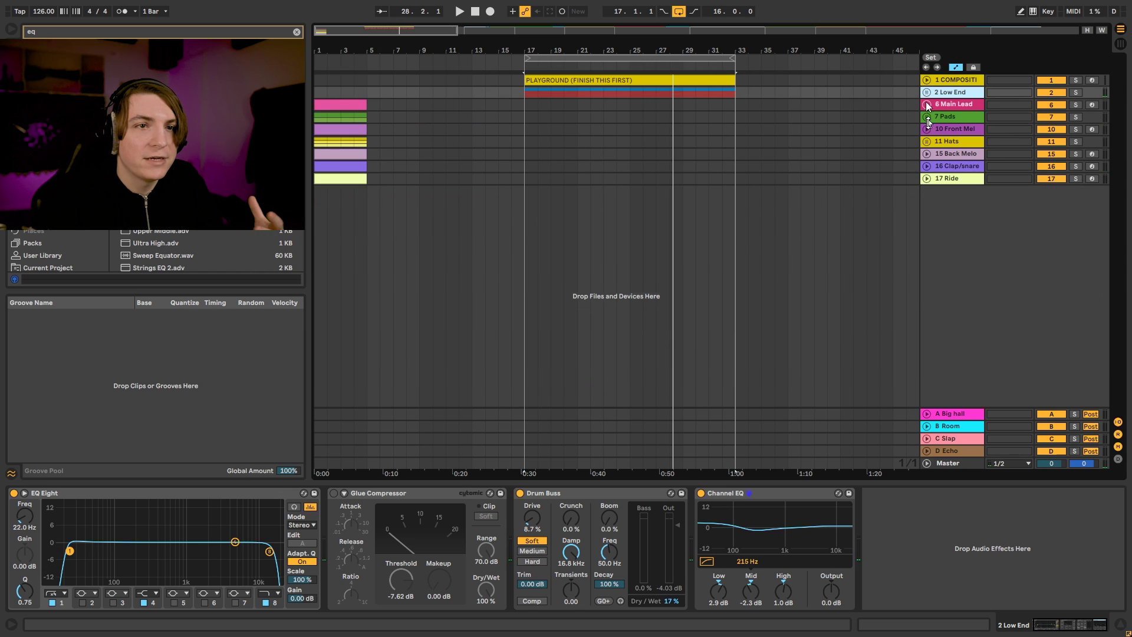
# Step: Load Wavetable on the Main Lead track with Osc 1 position at 66%, filter at 56.9 Hz and a short 228 ms amp decay
pyautogui.moveTo(739, 52); pyautogui.dragTo(739, 37)
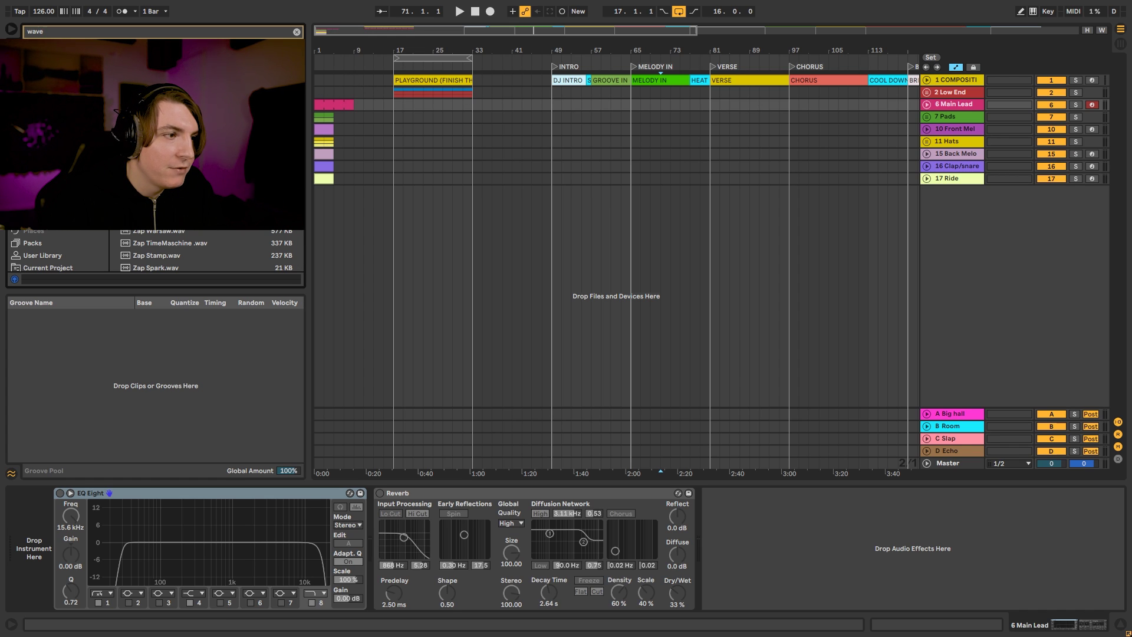
pyautogui.press('Return')
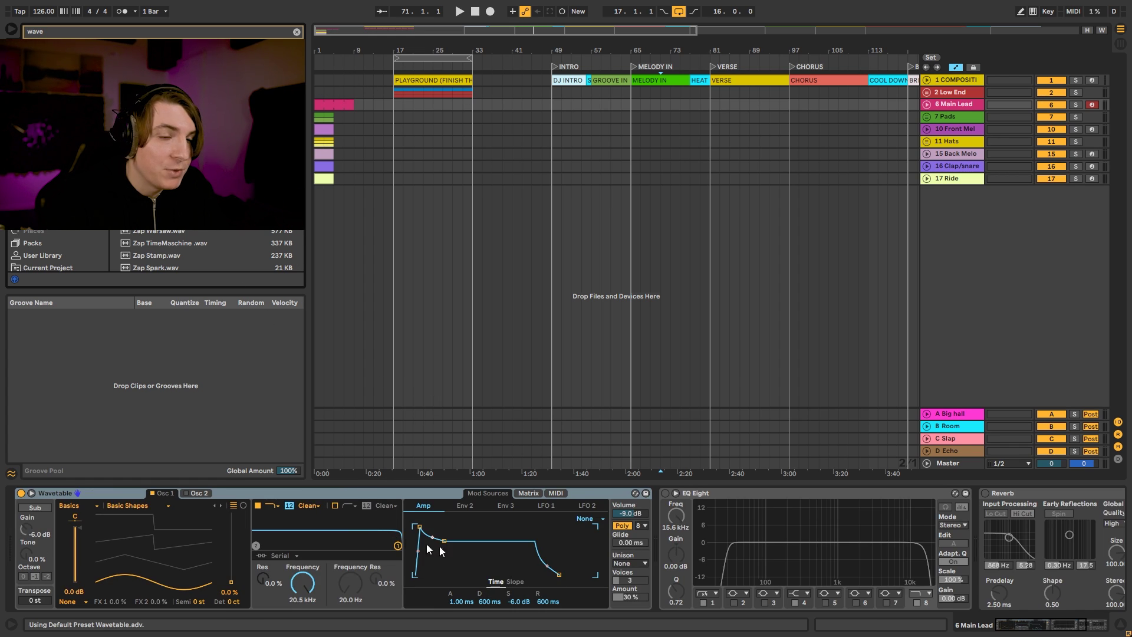
pyautogui.moveTo(166, 590); pyautogui.dragTo(166, 542)
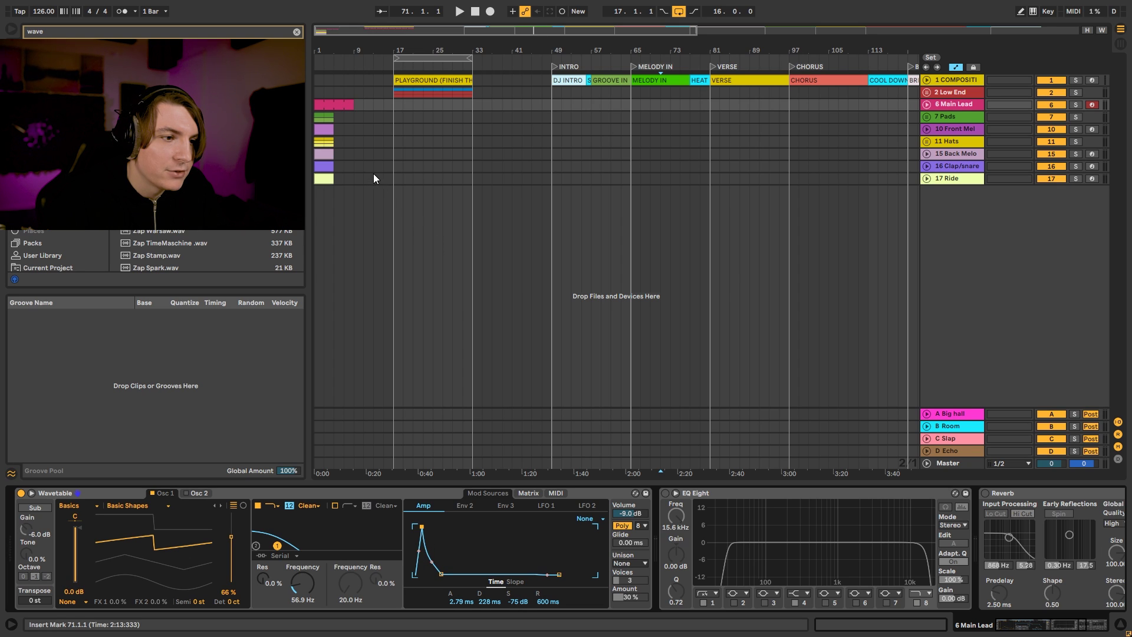
# Step: Place the Main Lead clip at bar 17 and loop bars 17 to 25
pyautogui.moveTo(319, 105); pyautogui.dragTo(406, 105)
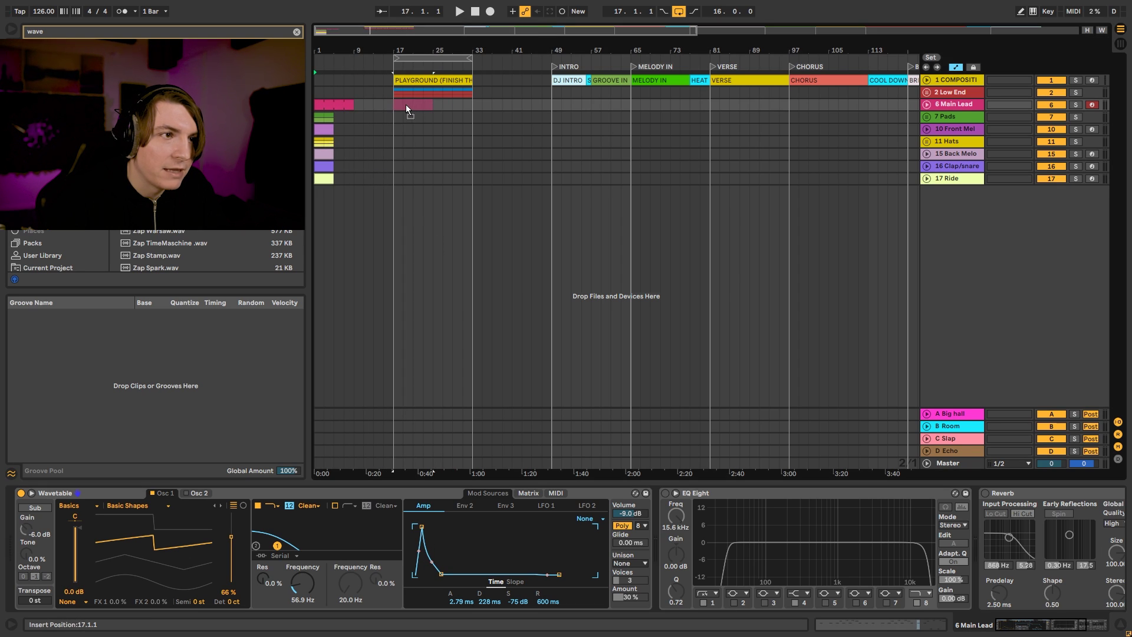
pyautogui.moveTo(392, 47); pyautogui.dragTo(412, 87)
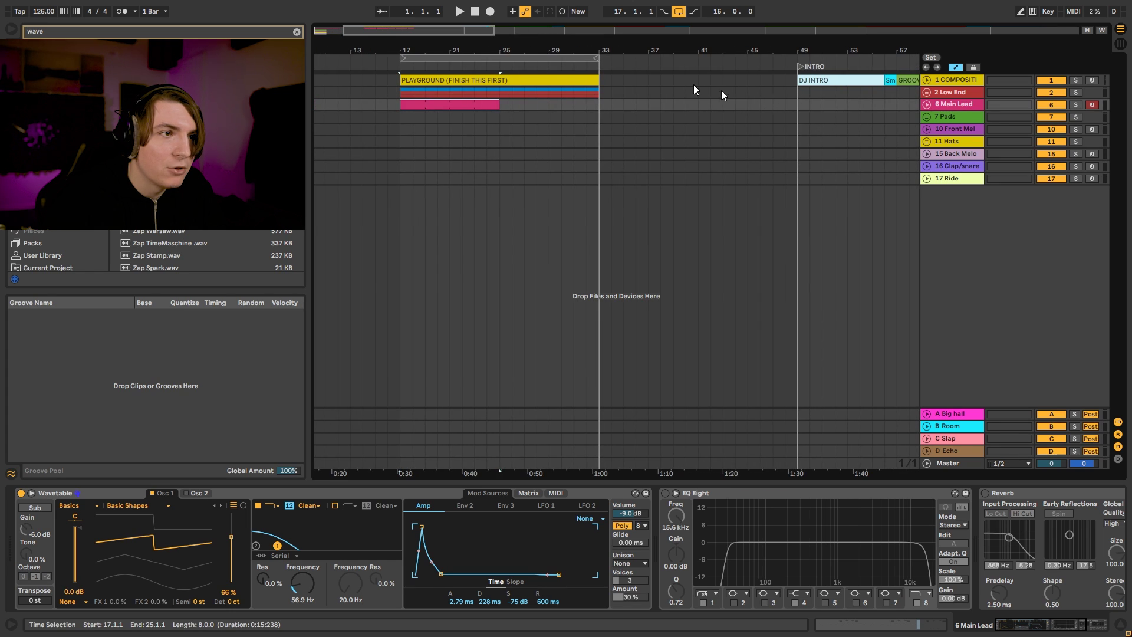
pyautogui.hotkey('ctrl', 'l')
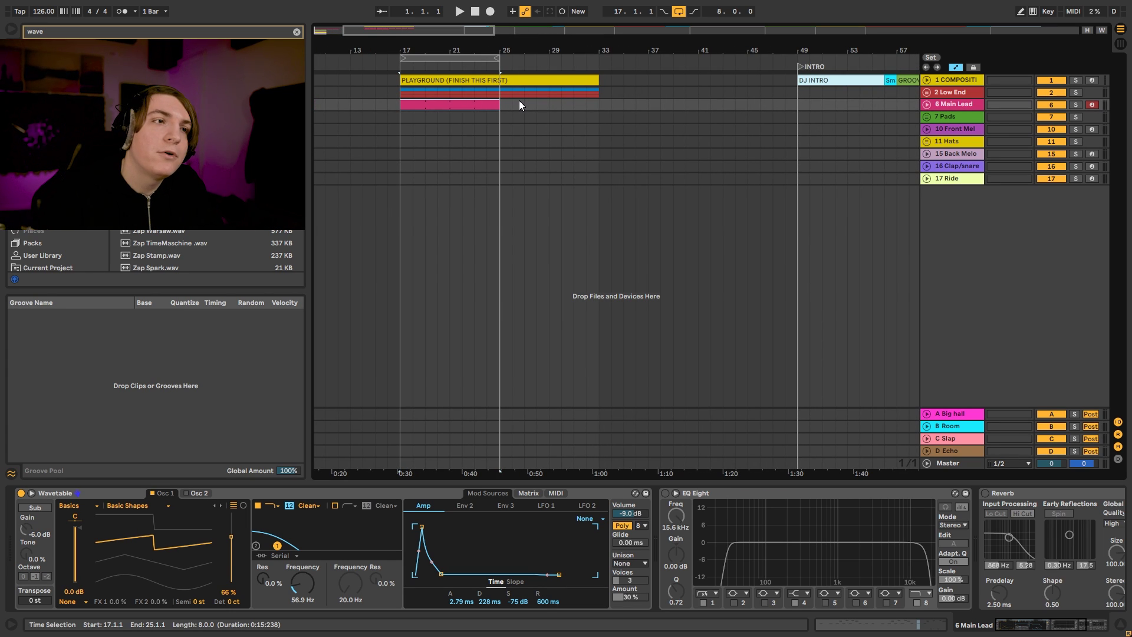
# Step: Unfold the Main Lead track and raise the Wavetable filter frequency to 123 Hz during playback
pyautogui.press('space')
pyautogui.click(927, 104)
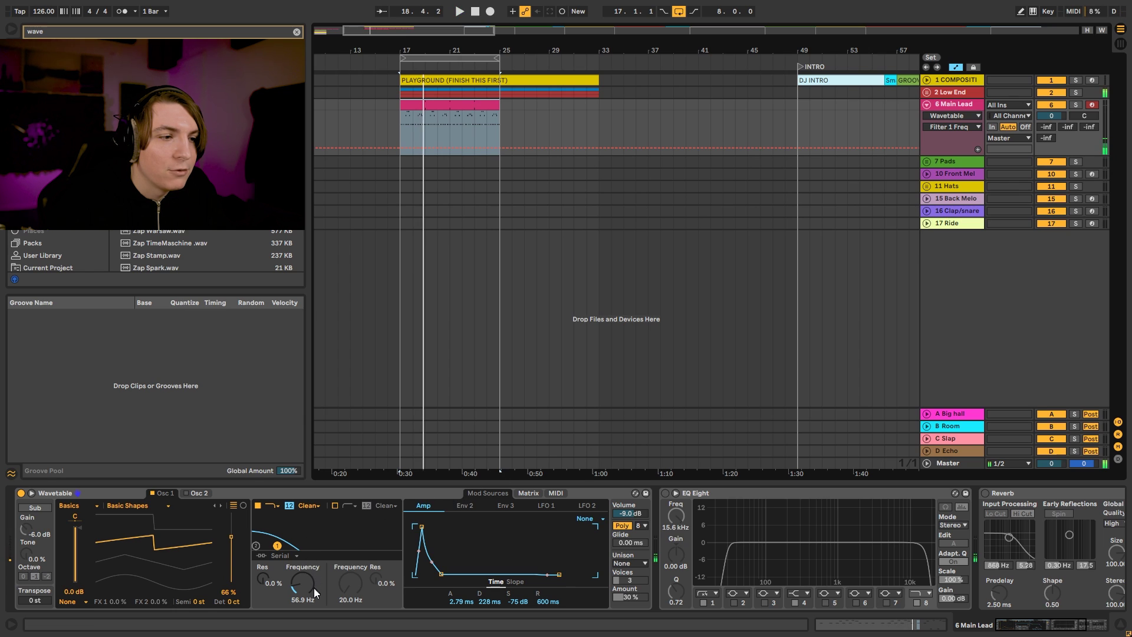
pyautogui.moveTo(313, 589)
pyautogui.mouseDown()
pyautogui.moveTo(313, 555)
pyautogui.moveTo(302, 604)
pyautogui.mouseUp()
pyautogui.press('space')
# Step: Give Env 2 a 10.7 ms attack, 333 ms decay and 0% sustain, modulating Filter 1 Freq by 55 from a 56.9 Hz base
pyautogui.click(464, 507)
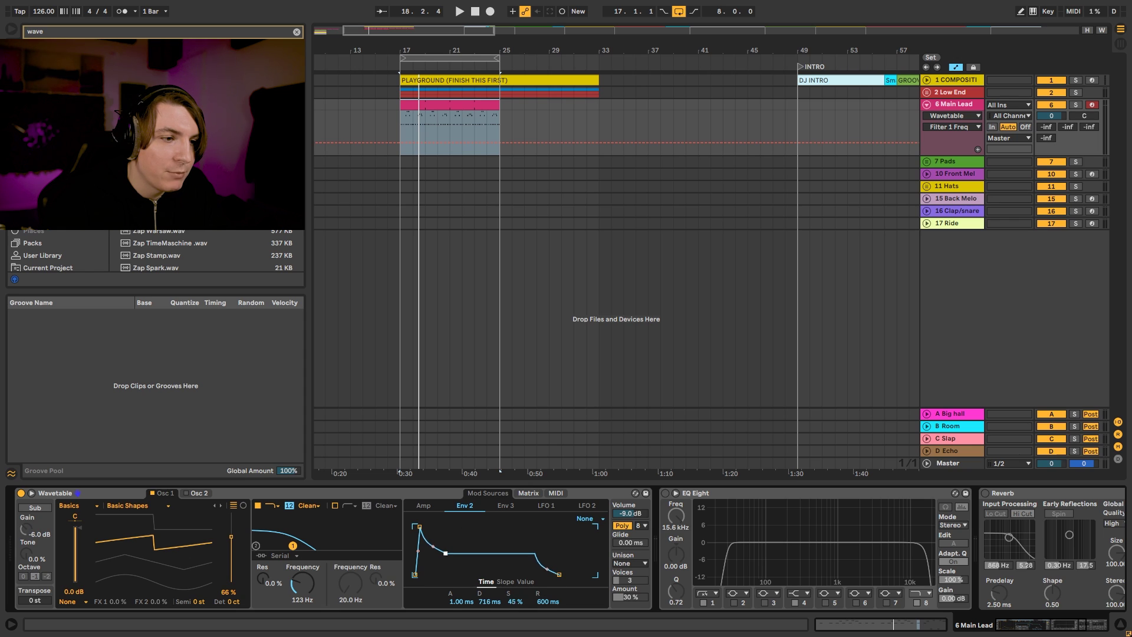
pyautogui.moveTo(445, 553); pyautogui.dragTo(444, 574)
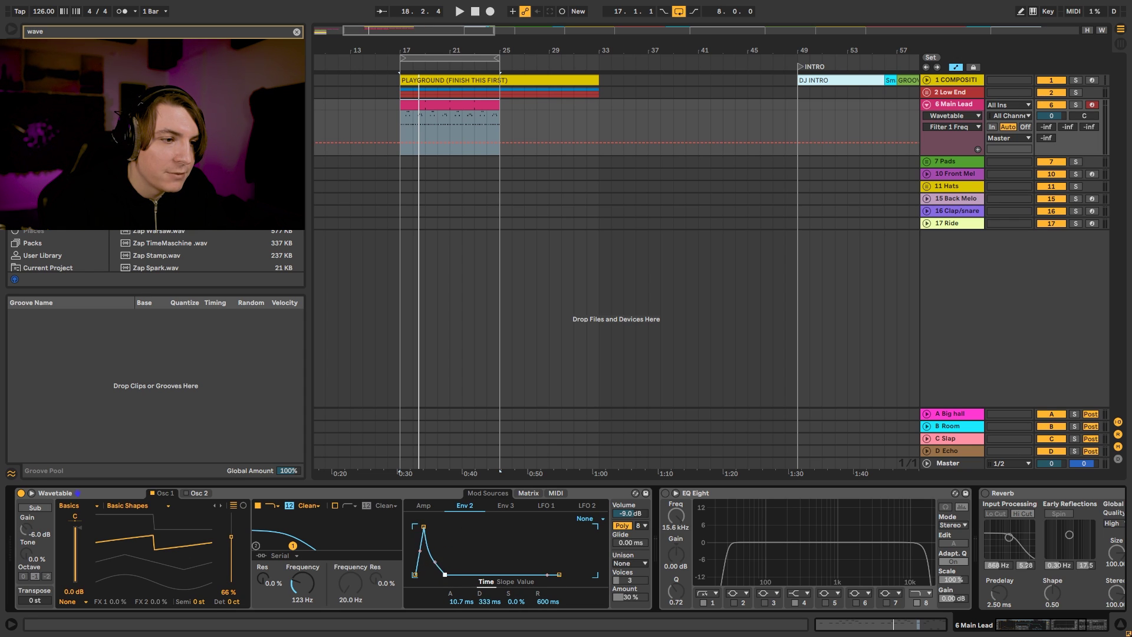
pyautogui.click(530, 493)
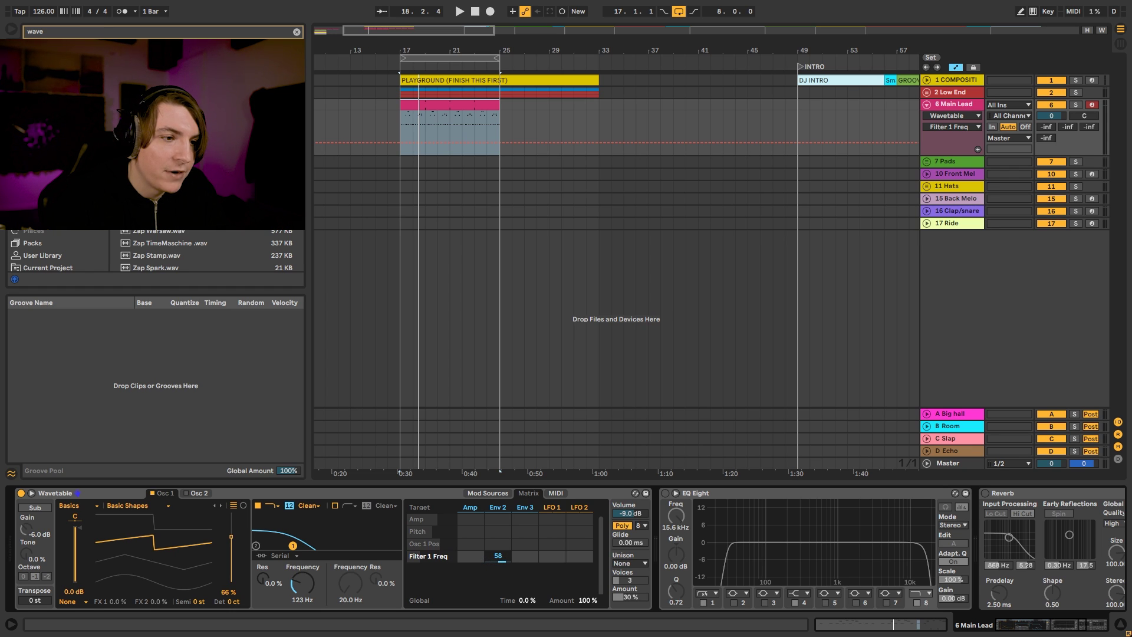
pyautogui.press('space')
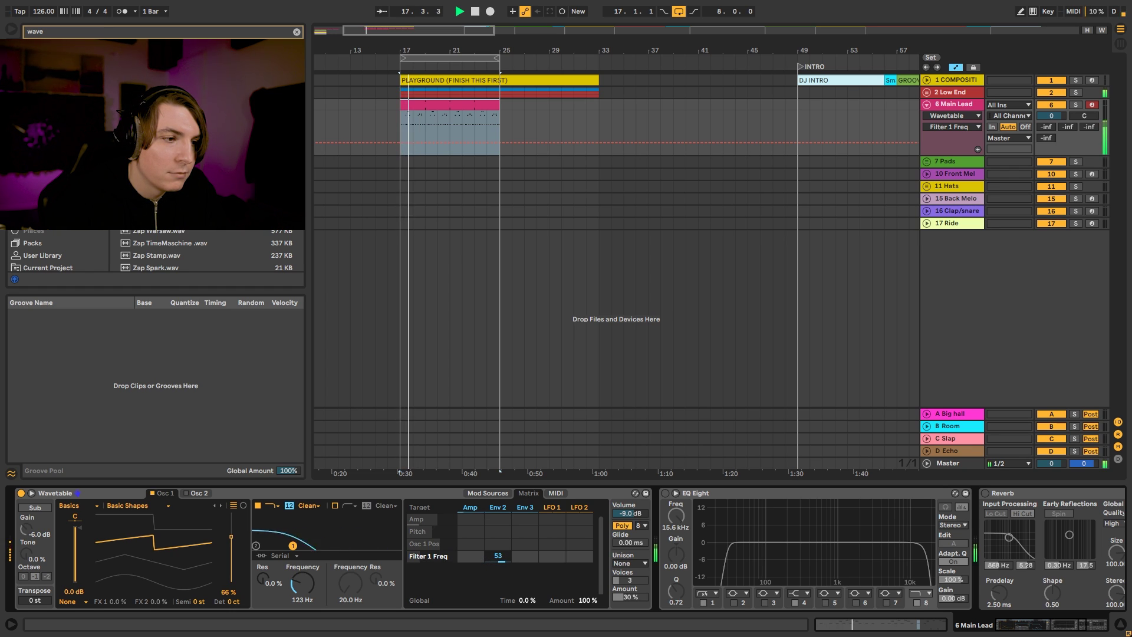
pyautogui.moveTo(498, 556); pyautogui.dragTo(498, 563)
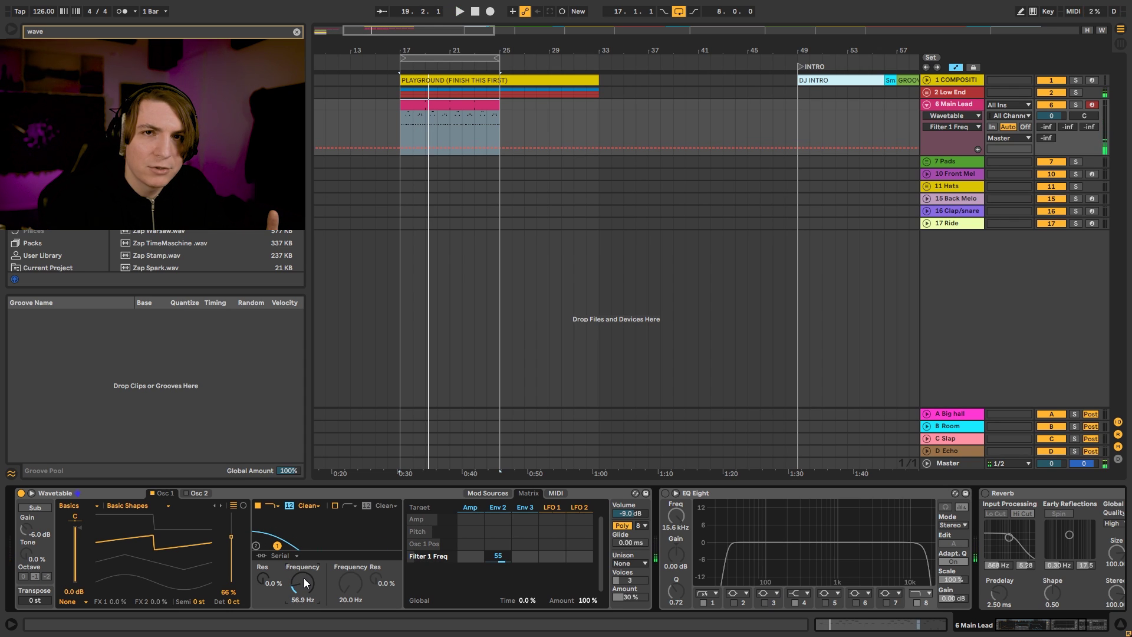
# Step: Switch Wavetable's first filter to the MS2 circuit, set its resonance to 13% and audition the lead
pyautogui.click(307, 505)
pyautogui.click(309, 532)
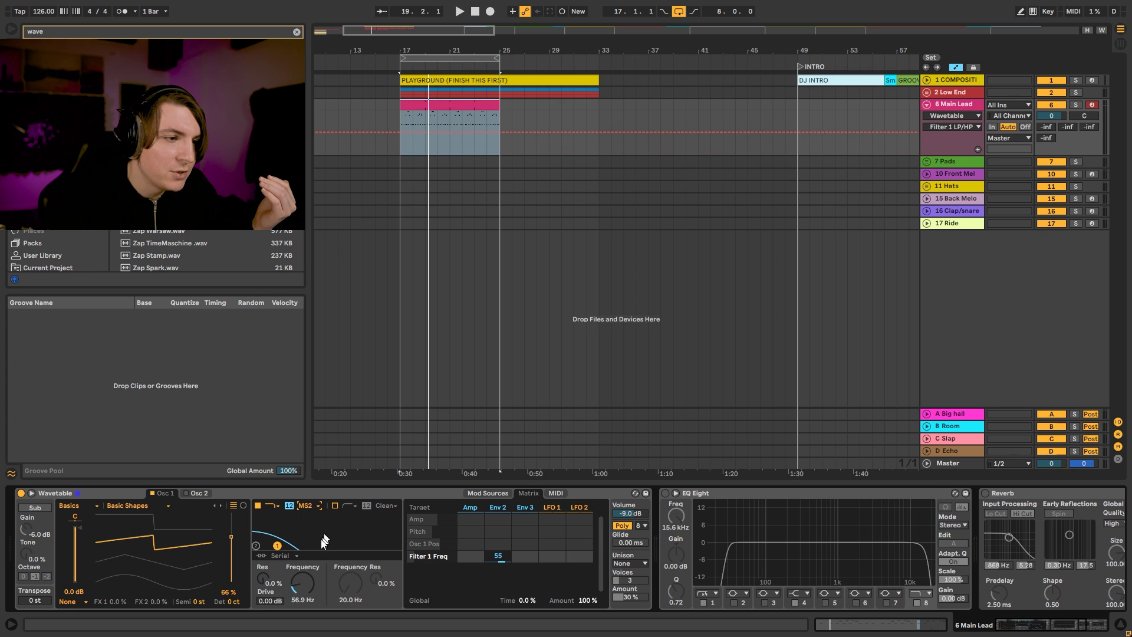
pyautogui.moveTo(263, 579); pyautogui.dragTo(263, 569)
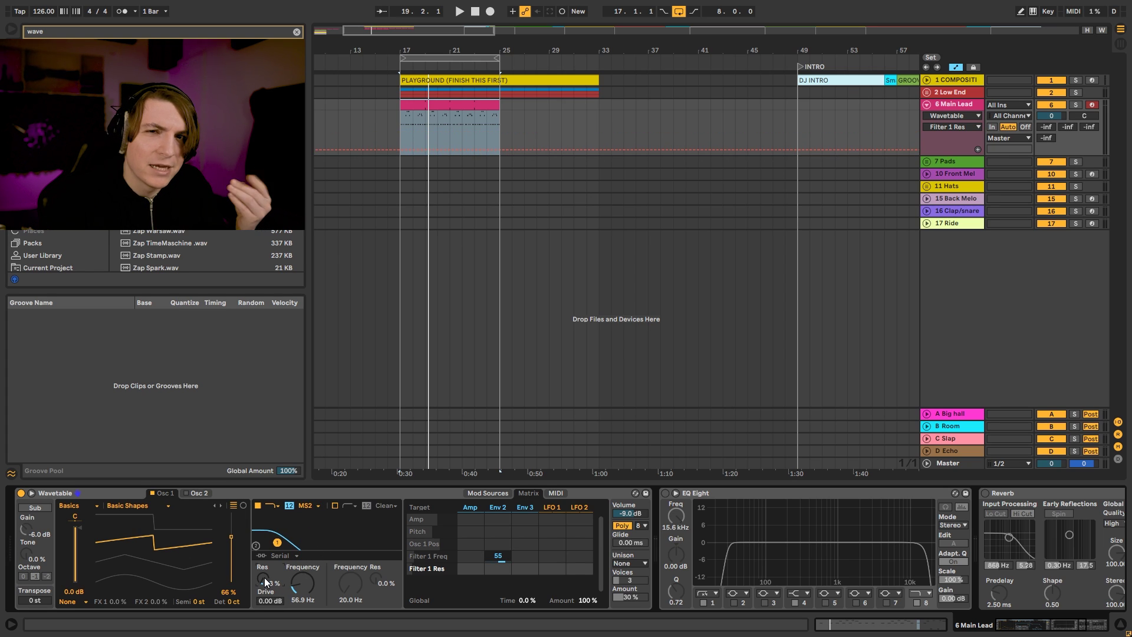
pyautogui.press('space')
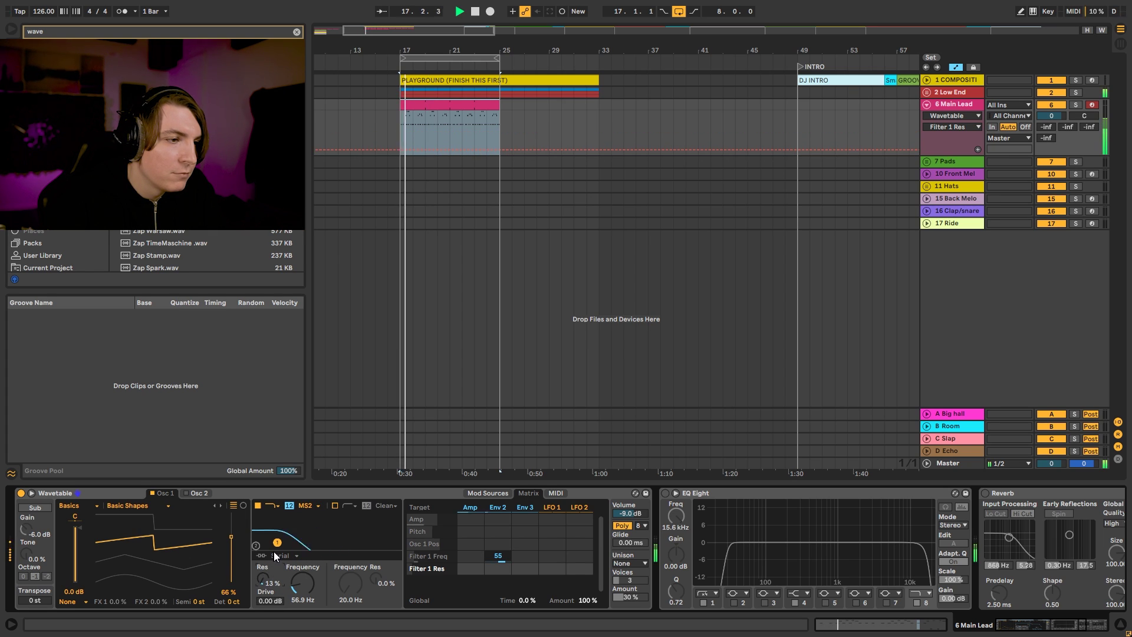
# Step: Set Wavetable's Filter 1 frequency to 51.0 Hz and its Env 2 modulation amount to 59
pyautogui.moveTo(298, 585); pyautogui.dragTo(298, 594)
pyautogui.press('space')
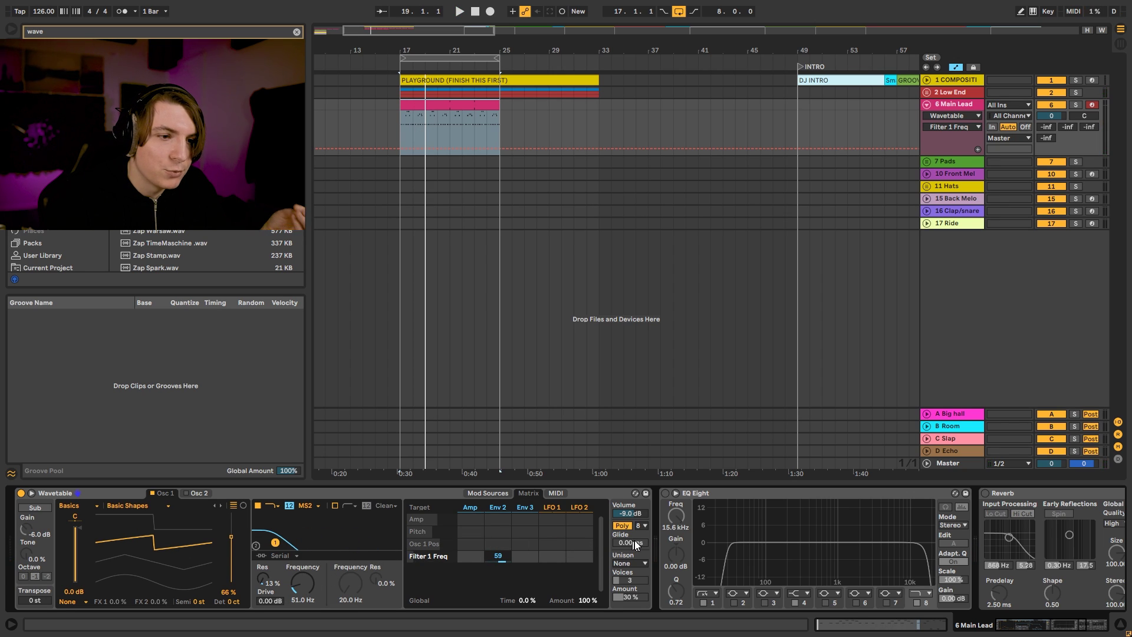
# Step: Add Shimmer unison at 36% amount to the lead and raise the filter frequency to 98.6 Hz during playback
pyautogui.click(638, 561)
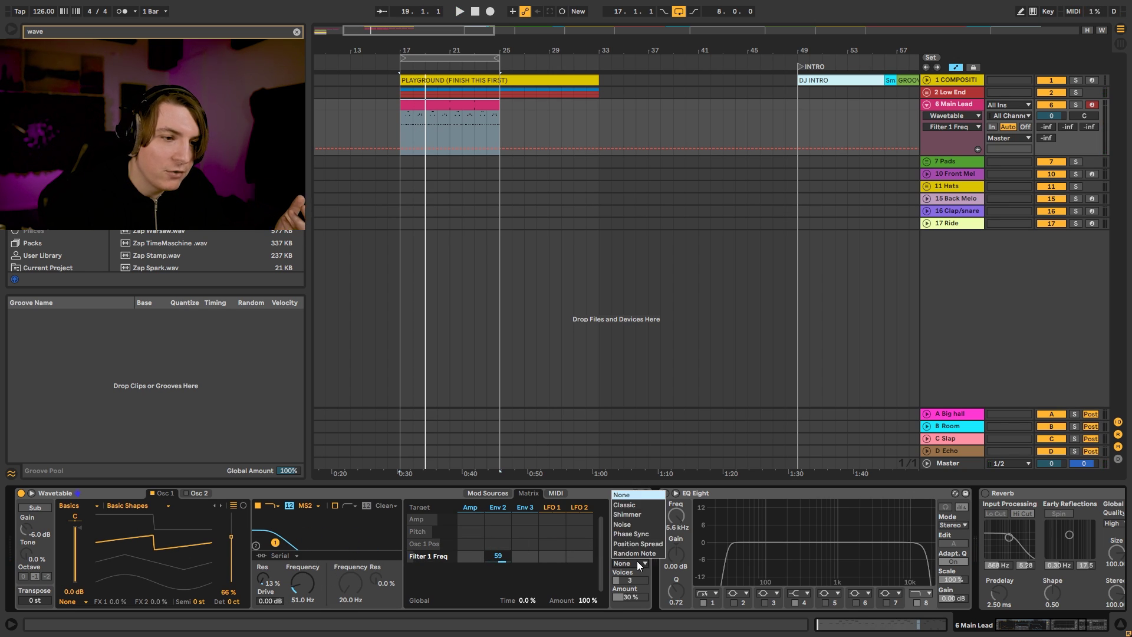
pyautogui.click(640, 516)
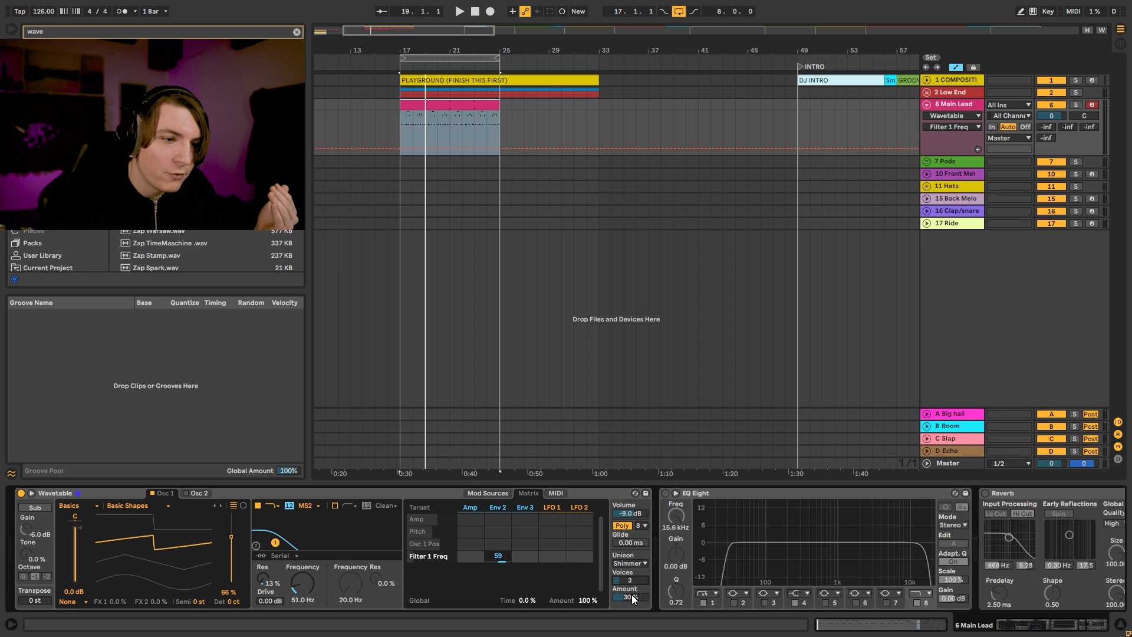
pyautogui.moveTo(633, 599); pyautogui.dragTo(633, 595)
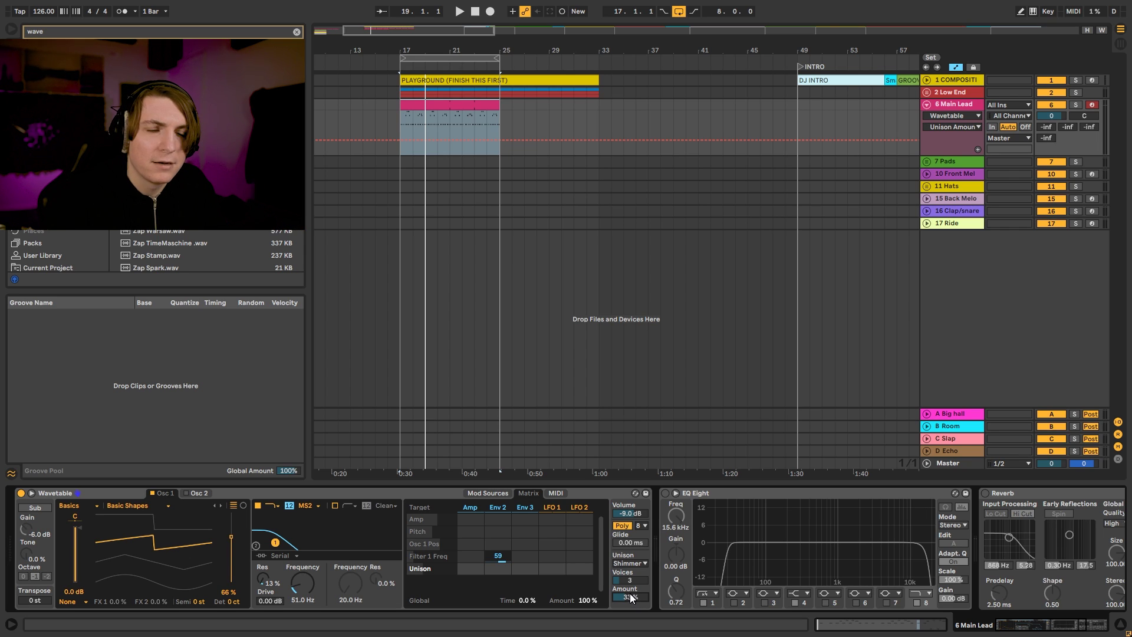
pyautogui.press('space')
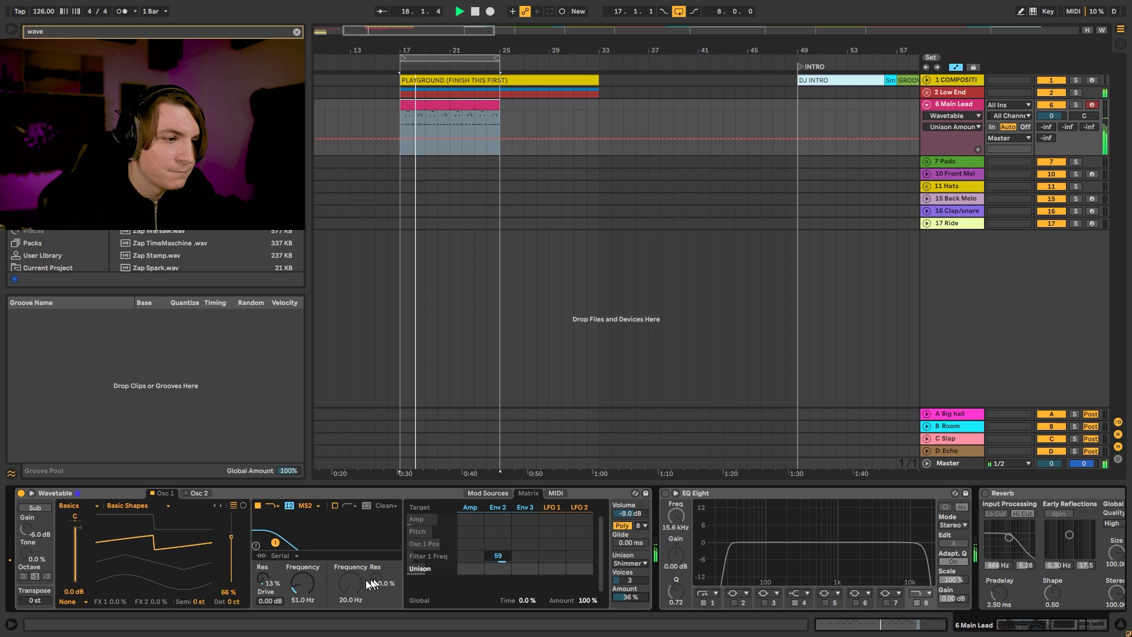
pyautogui.moveTo(302, 584); pyautogui.dragTo(252, 530)
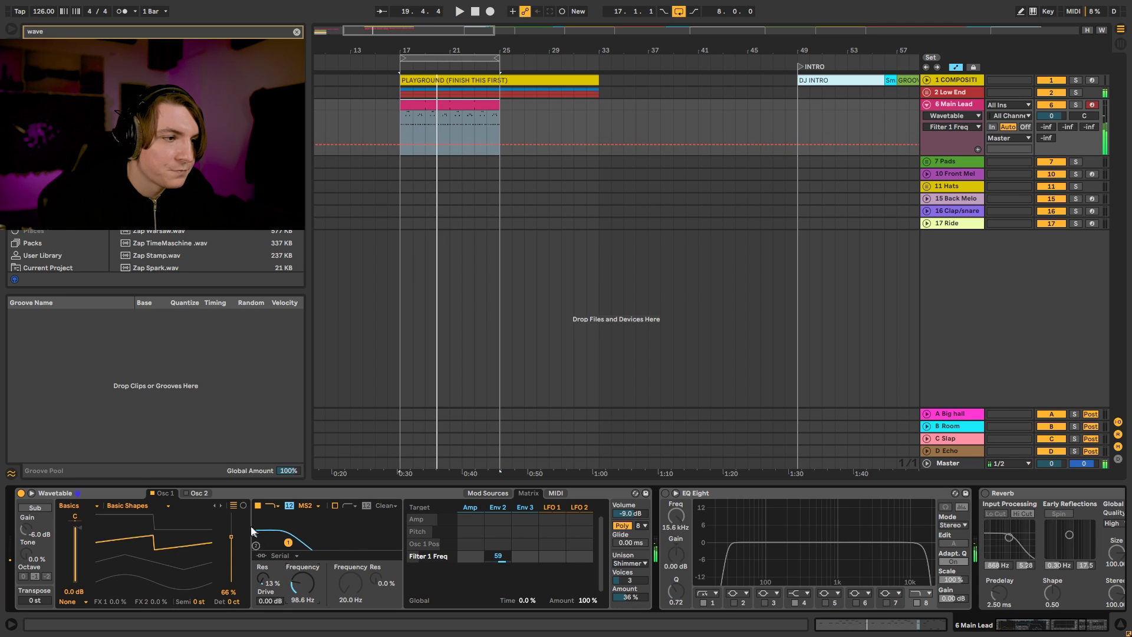
# Step: Enable Osc 2 with Basic Shapes at 65% position and 17 ct detune, and set the filter frequency to 137 Hz
pyautogui.click(204, 491)
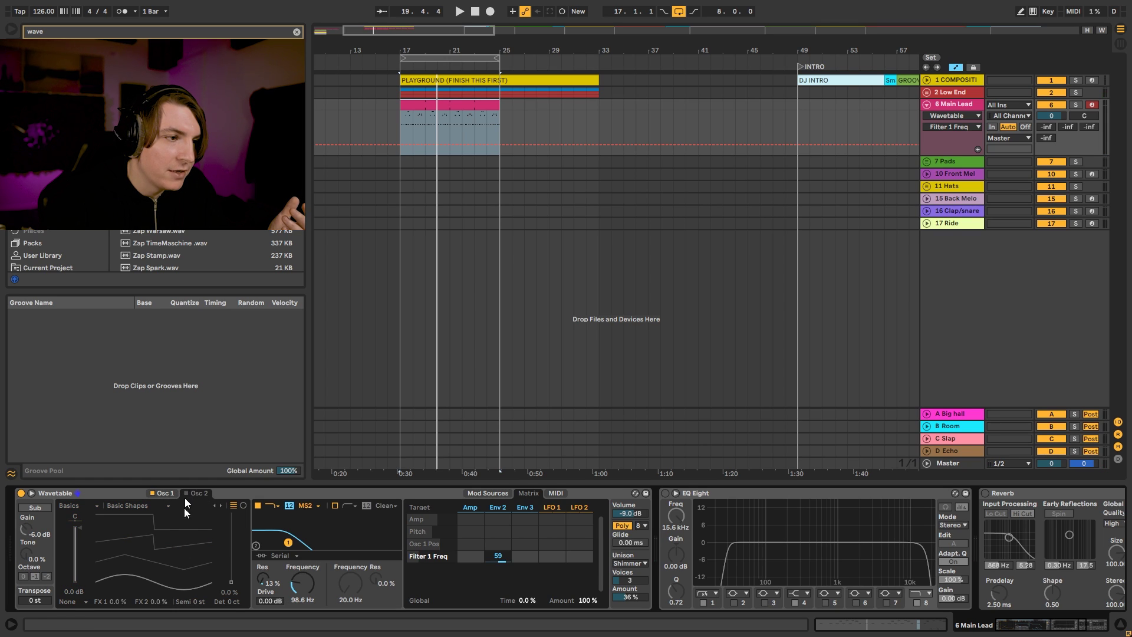
pyautogui.moveTo(186, 520); pyautogui.dragTo(186, 489)
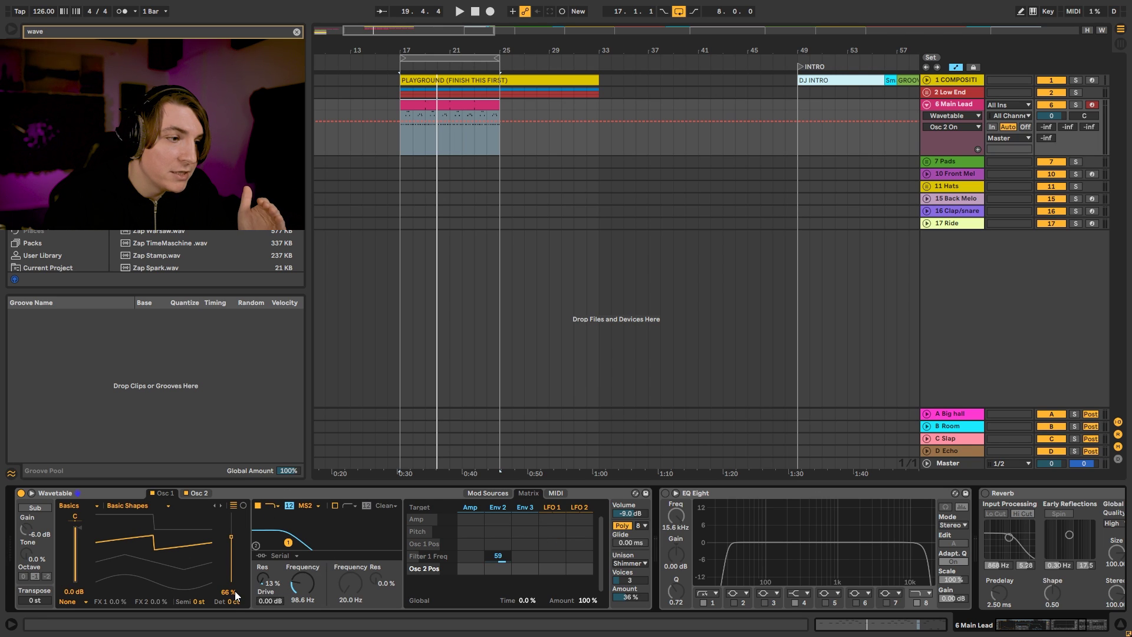
pyautogui.moveTo(235, 600); pyautogui.dragTo(235, 607)
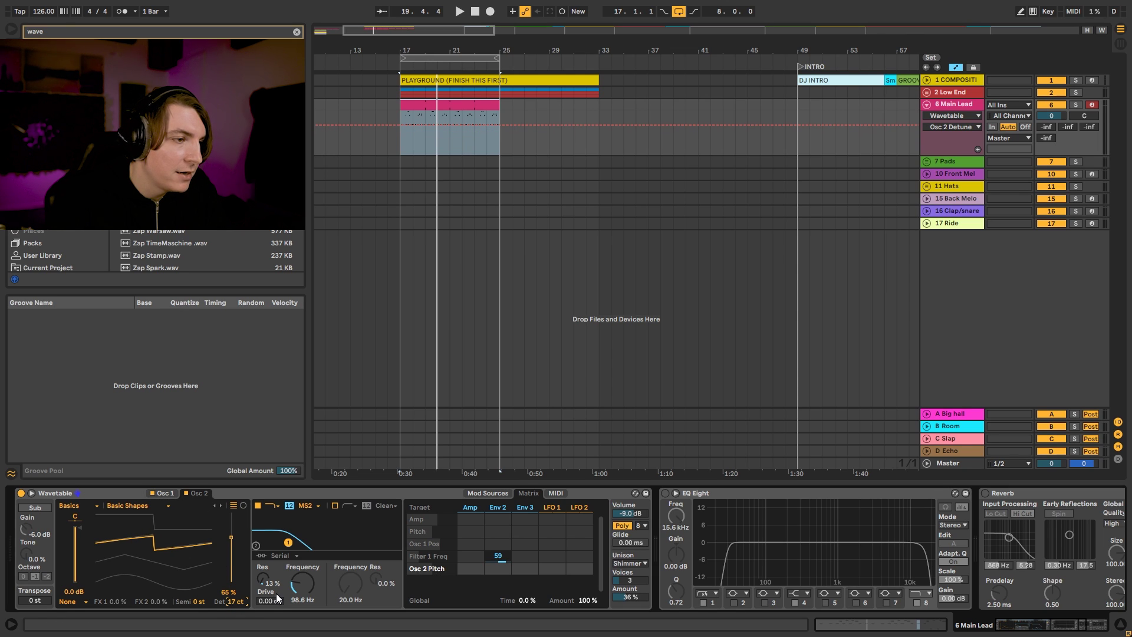
pyautogui.press('space')
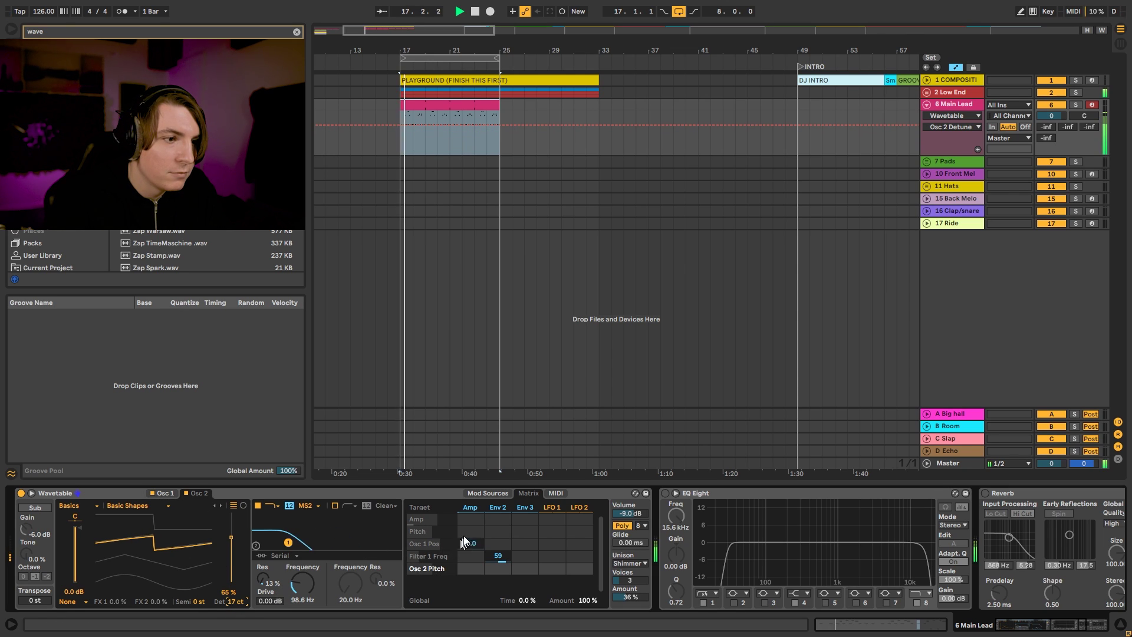
pyautogui.click(424, 556)
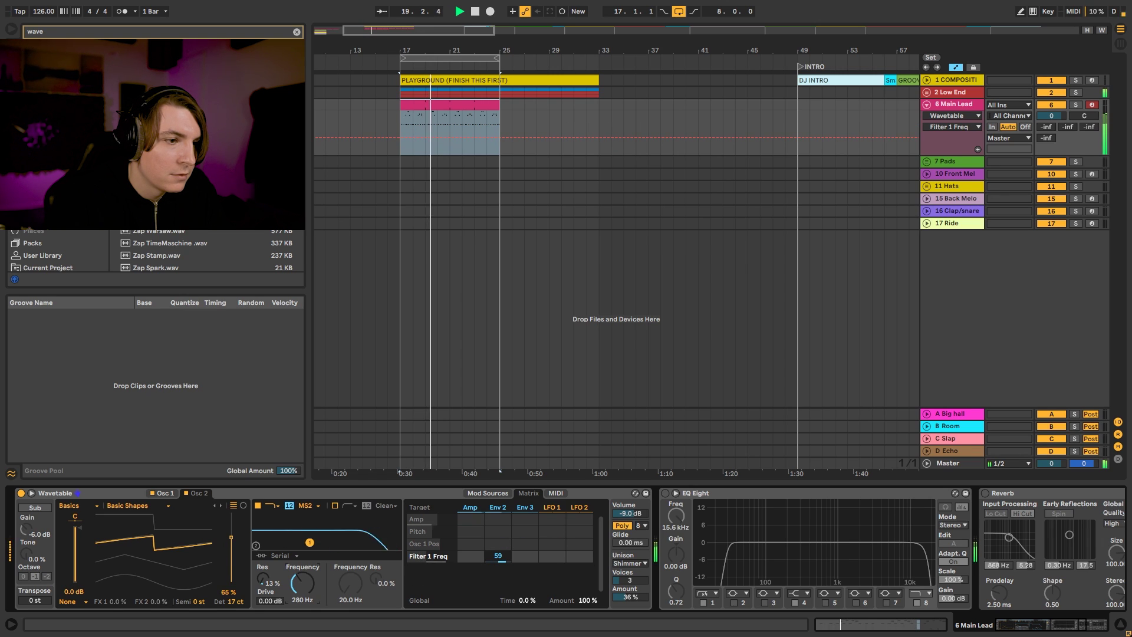
# Step: Set Env 2's attack to 54.3 ms and give the Amp envelope a 36.4 ms attack, 584 ms decay and -inf dB sustain
pyautogui.click(470, 507)
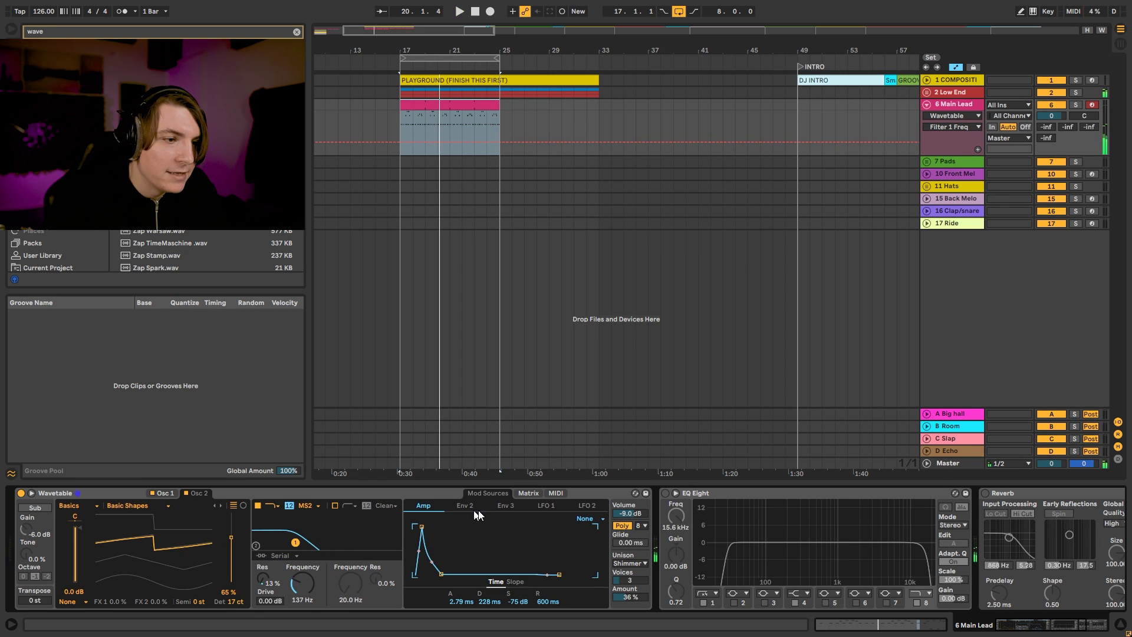
pyautogui.click(475, 506)
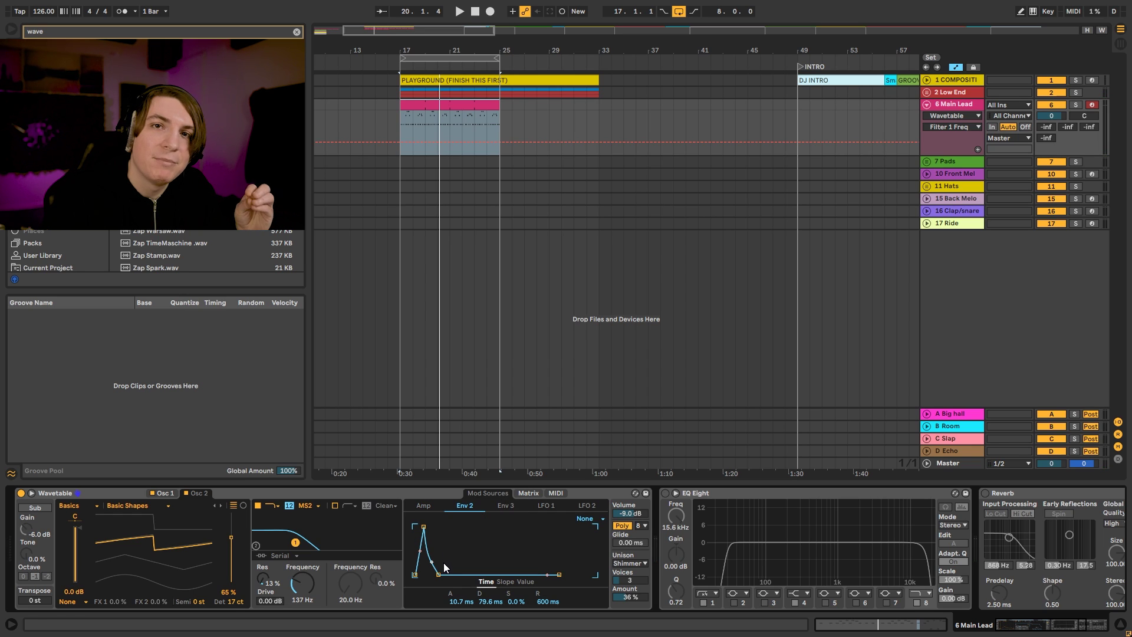
pyautogui.press('space')
pyautogui.moveTo(423, 538); pyautogui.dragTo(426, 533)
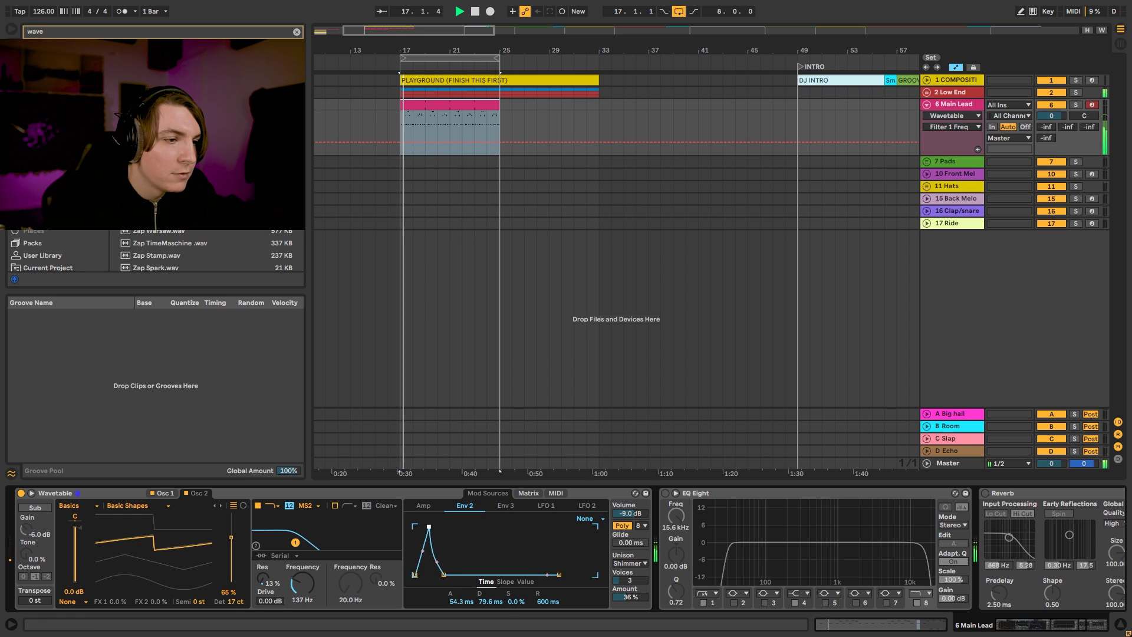
pyautogui.click(430, 510)
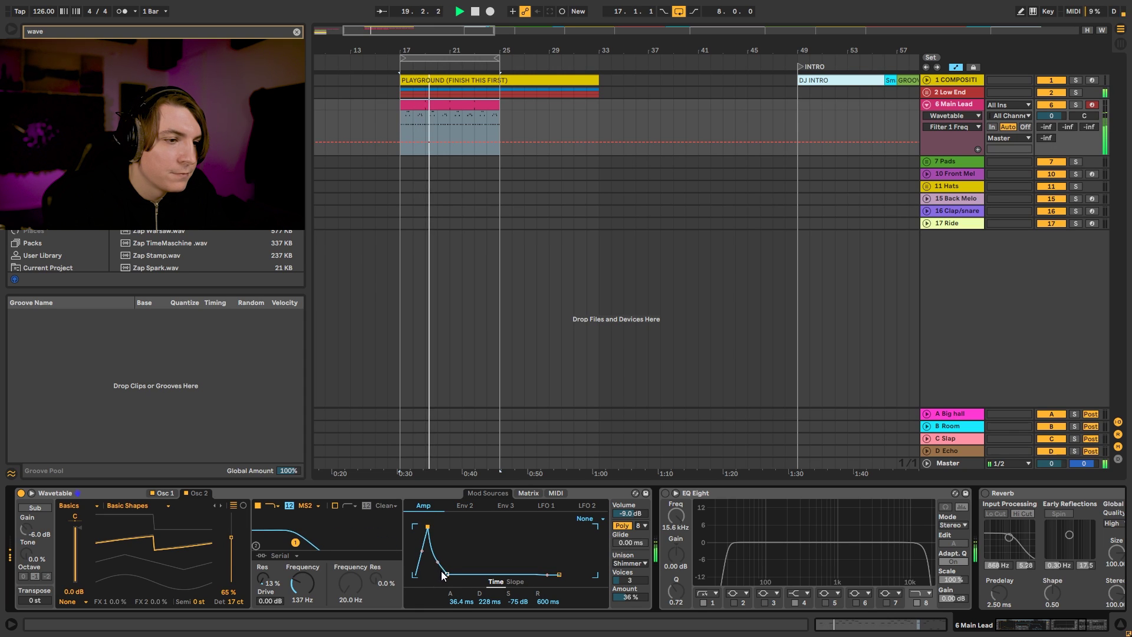
pyautogui.moveTo(447, 574); pyautogui.dragTo(452, 574)
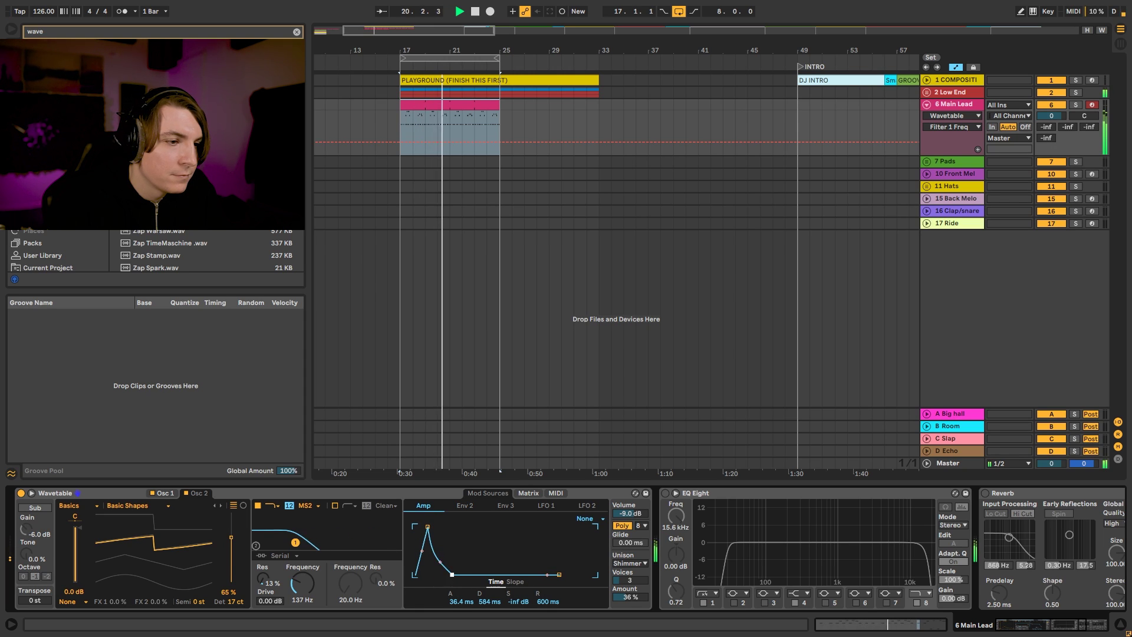
# Step: Reshape Env 2 with a 23.3 ms attack, 79.6 ms decay and 43% sustain while the lead plays
pyautogui.click(465, 505)
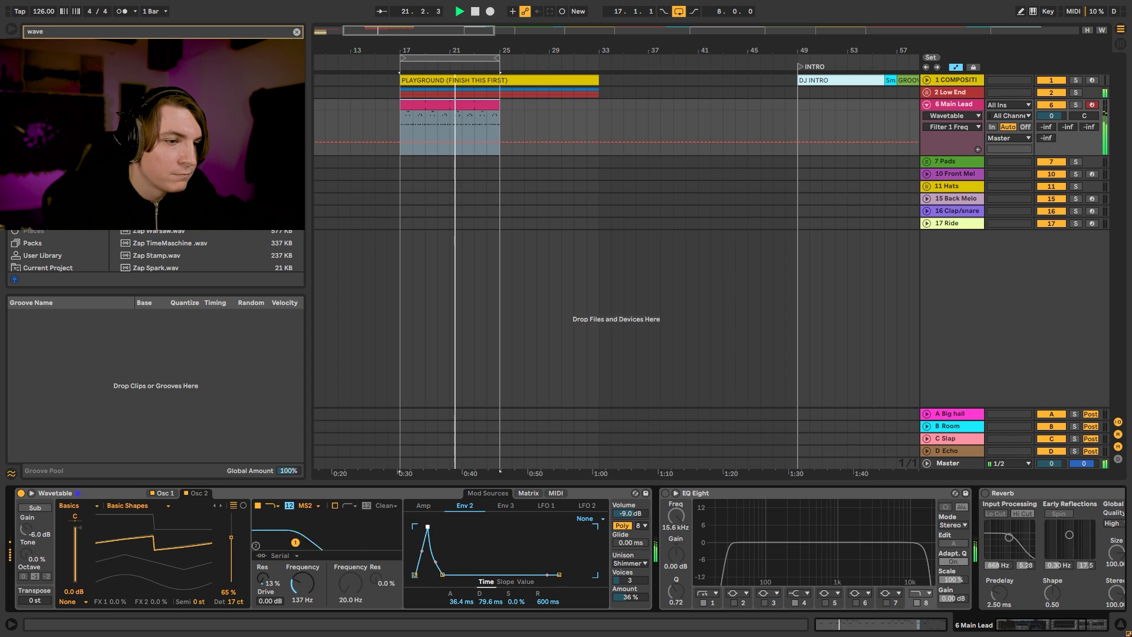
pyautogui.moveTo(427, 527); pyautogui.dragTo(427, 528)
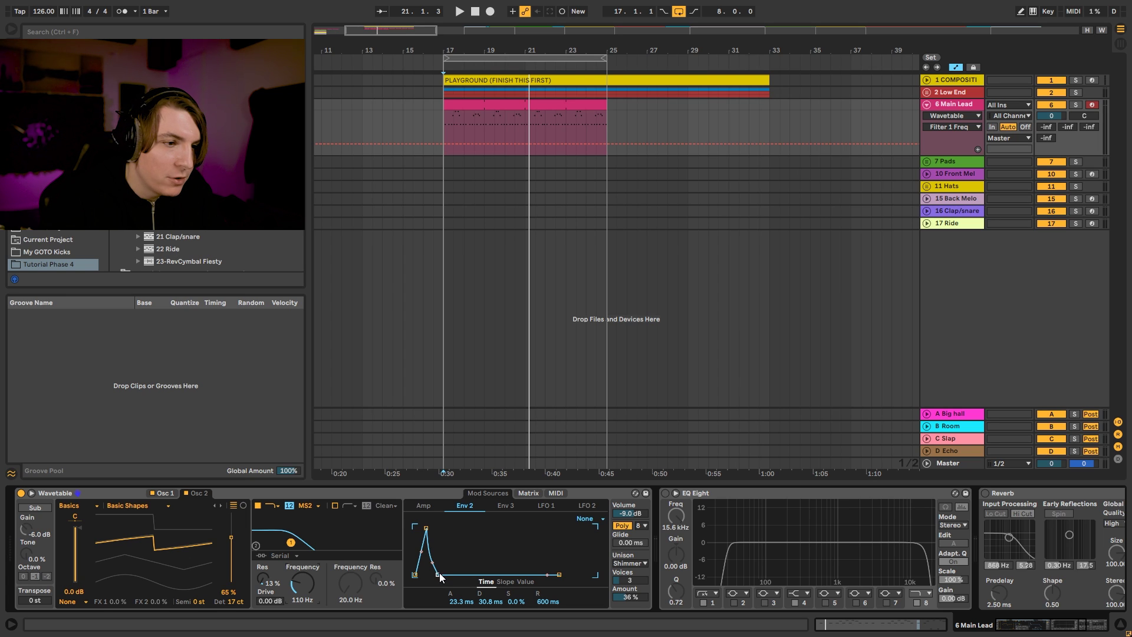
pyautogui.press('space')
pyautogui.moveTo(437, 574); pyautogui.dragTo(441, 554)
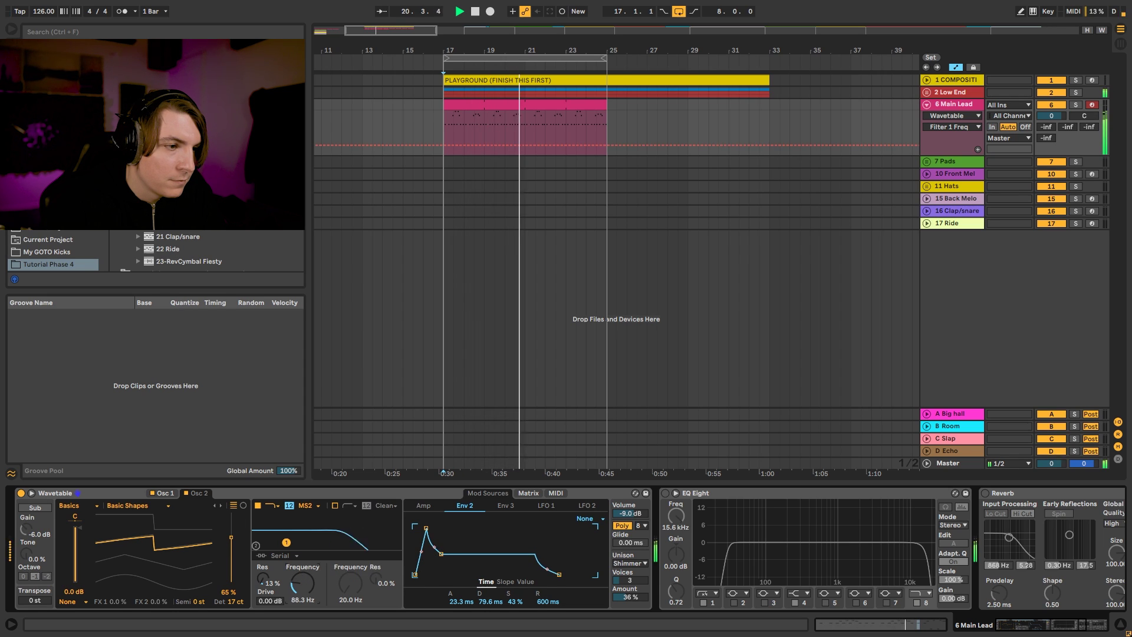
# Step: Settle Wavetable's filter frequency at 88.3 Hz and raise the unison amount to 38%
pyautogui.moveTo(299, 581); pyautogui.dragTo(300, 586)
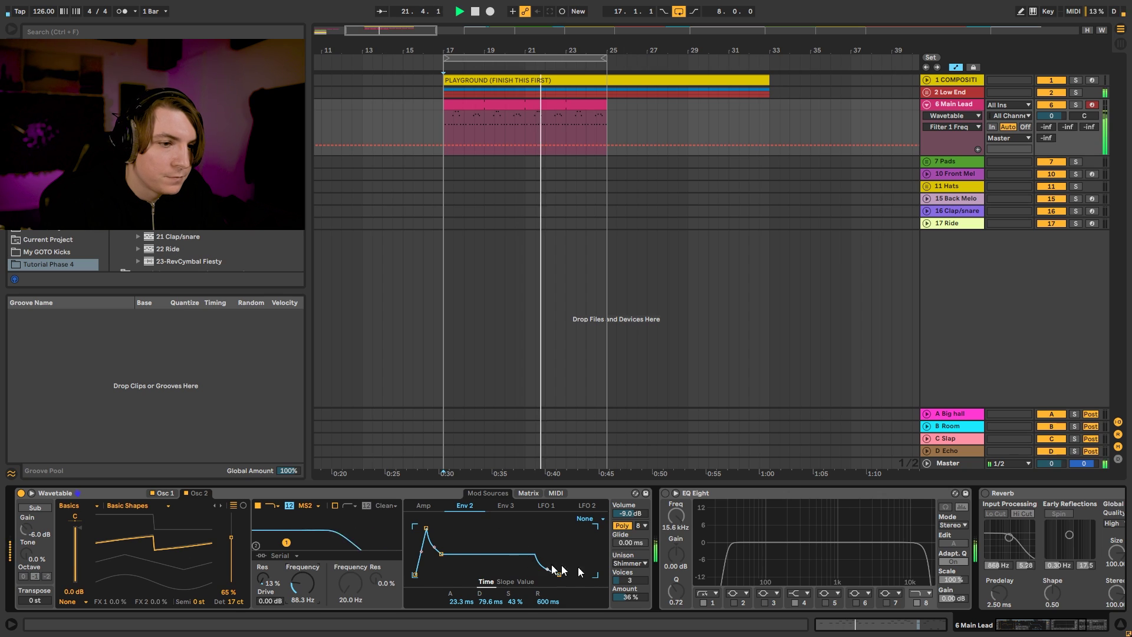
pyautogui.moveTo(625, 597); pyautogui.dragTo(624, 594)
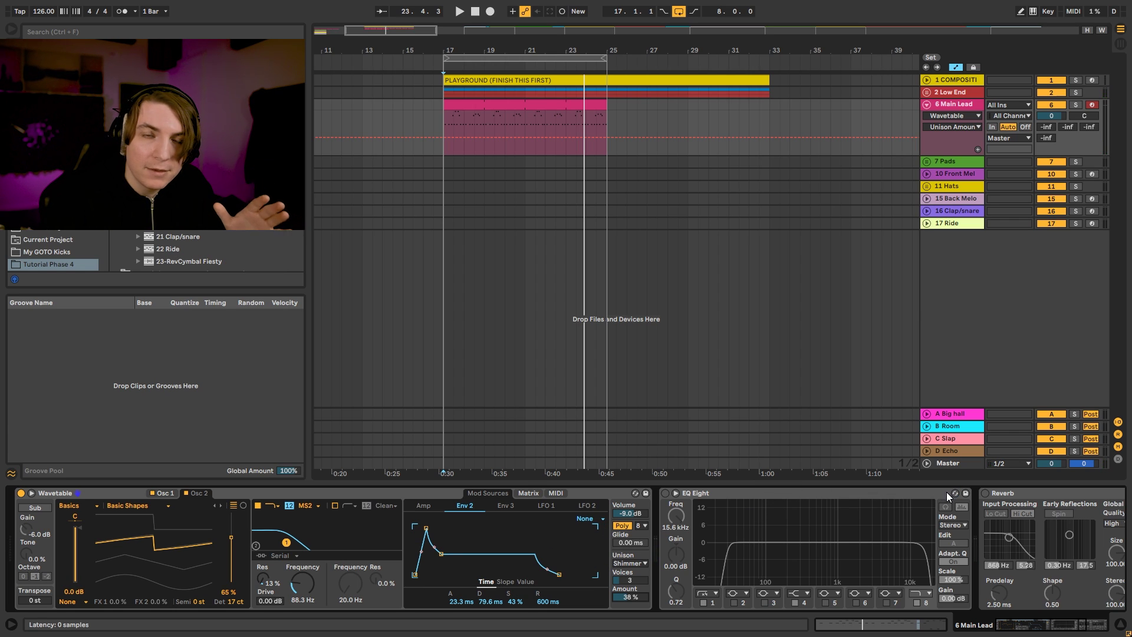
# Step: Enable EQ Eight on the Main Lead and move its low-cut band up to 202 Hz
pyautogui.moveTo(1039, 626); pyautogui.dragTo(1052, 632)
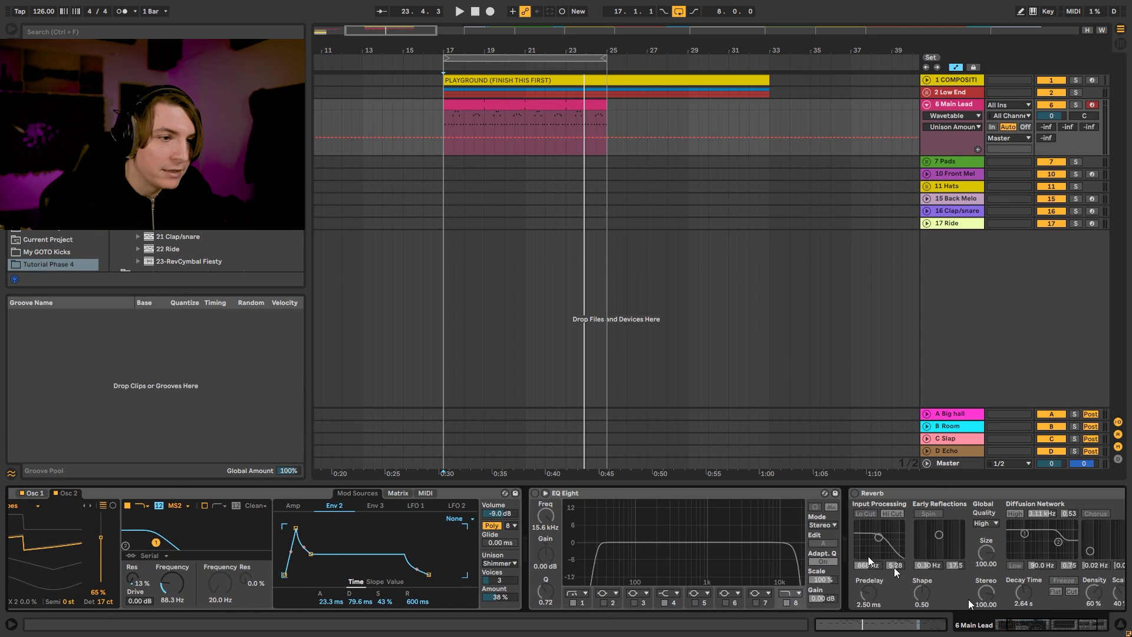
pyautogui.click(535, 493)
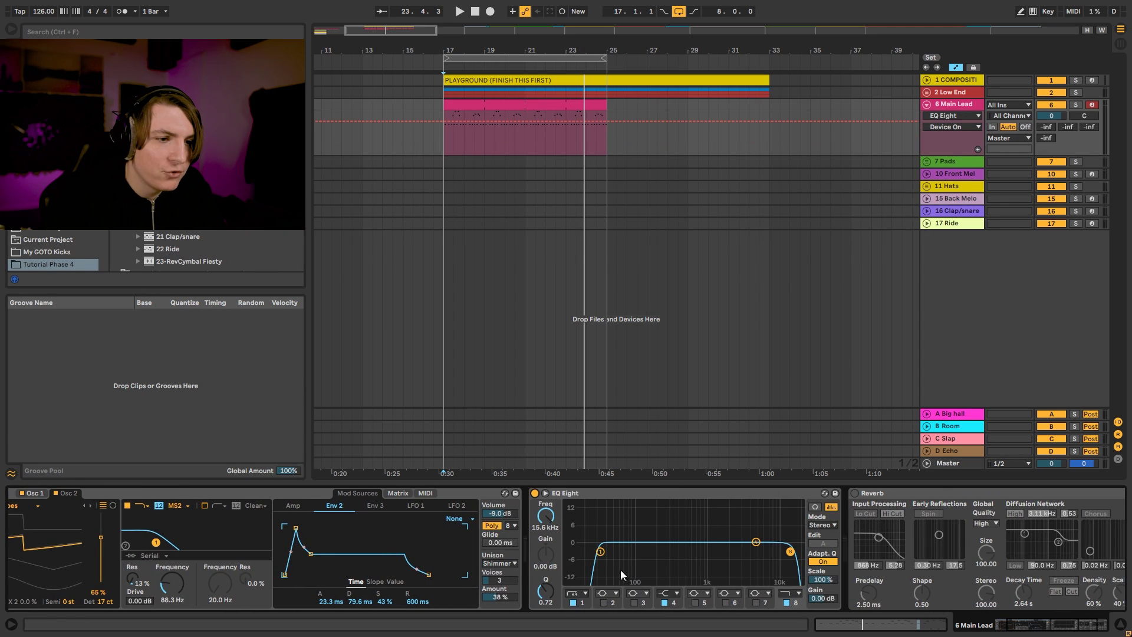
pyautogui.press('space')
pyautogui.moveTo(601, 552); pyautogui.dragTo(658, 552)
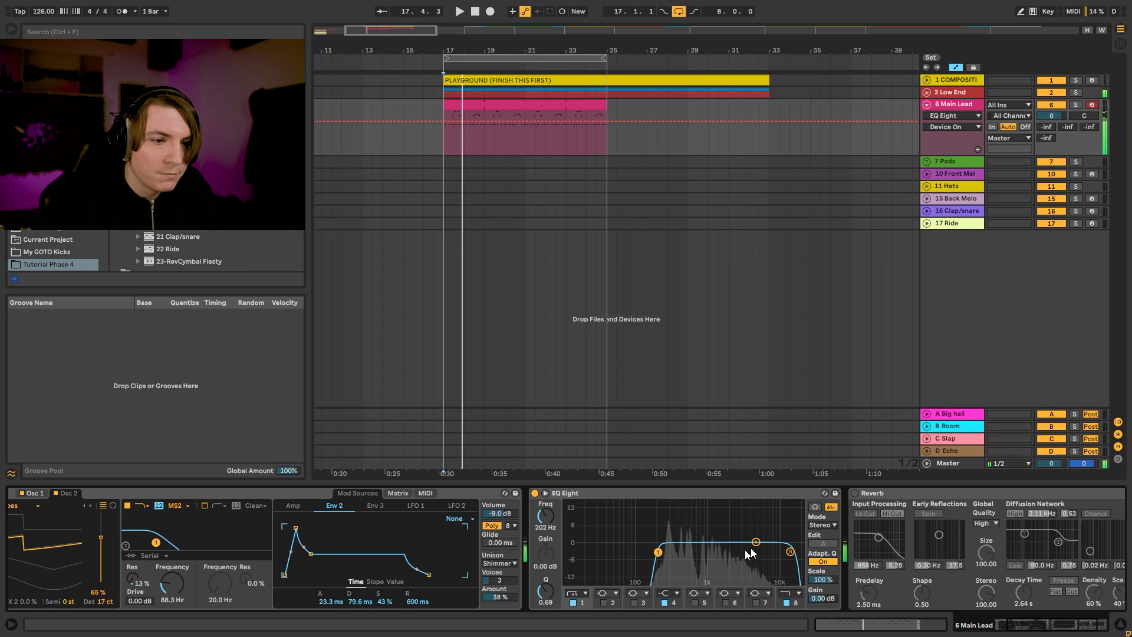
# Step: Boost EQ Eight's high shelf by 4.83 dB at 3.59 kHz and disable band 8's high cut
pyautogui.moveTo(756, 541); pyautogui.dragTo(754, 532)
pyautogui.click(785, 593)
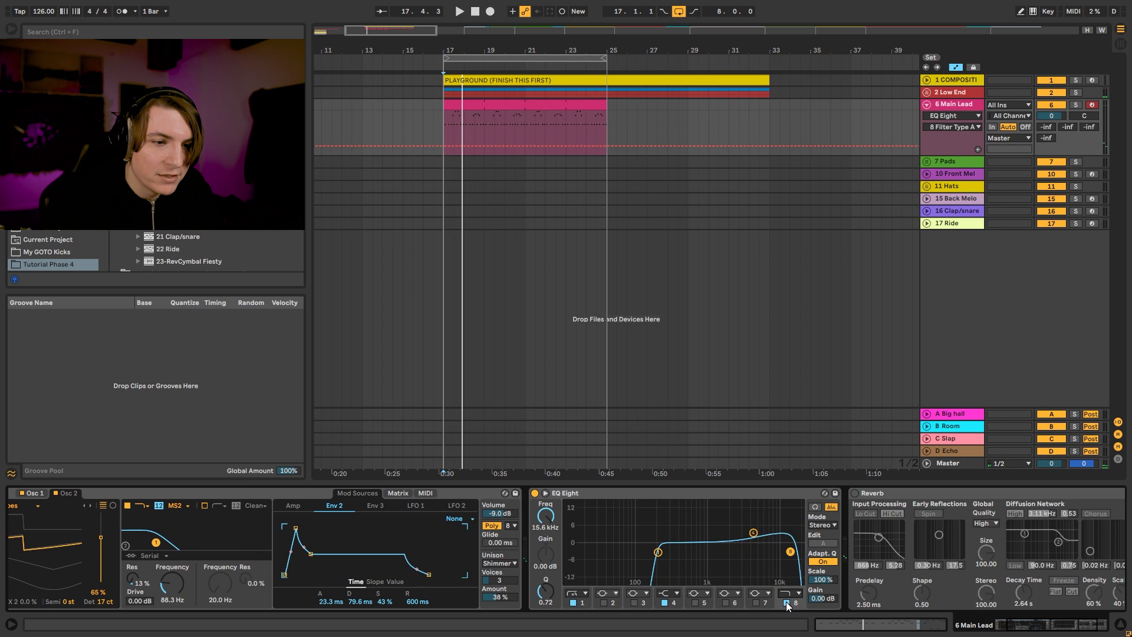
pyautogui.click(785, 602)
pyautogui.press('space')
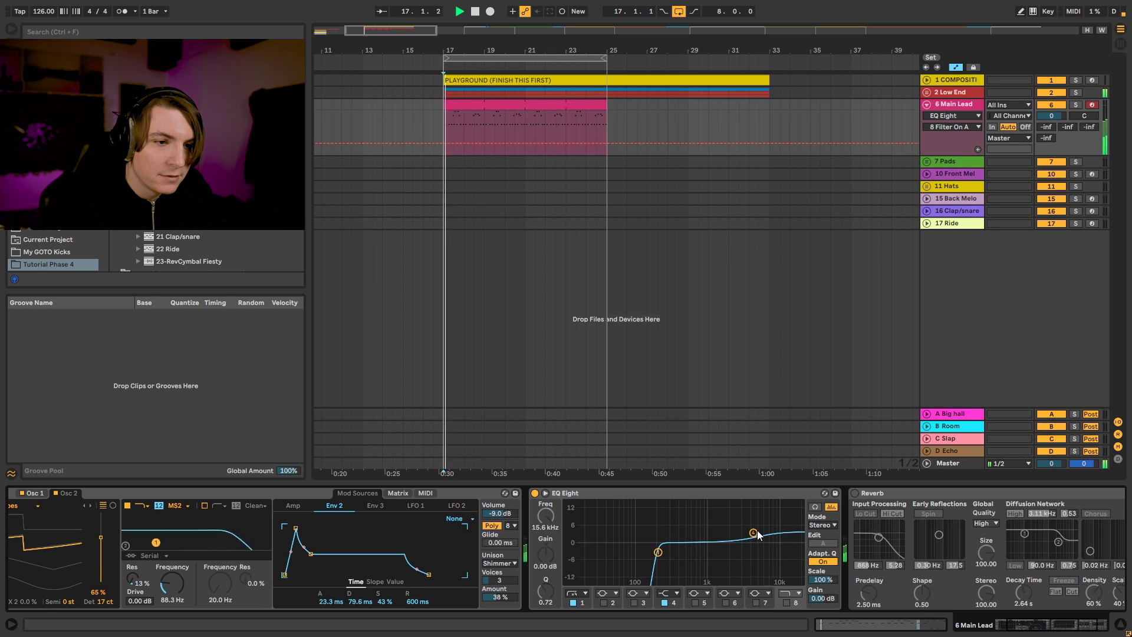
pyautogui.moveTo(753, 532); pyautogui.dragTo(745, 529)
pyautogui.press('space')
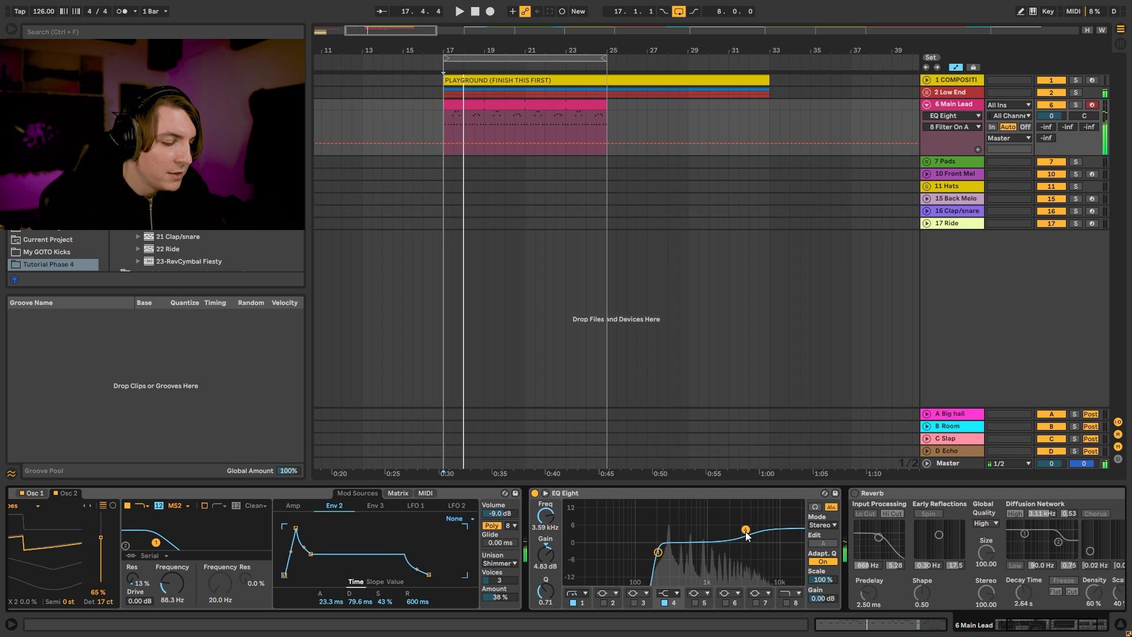
# Step: Search the browser for "over" and insert an Overdrive between the Main Lead's EQ Eight and Reverb
pyautogui.hotkey('ctrl', 'f')
pyautogui.write('over')
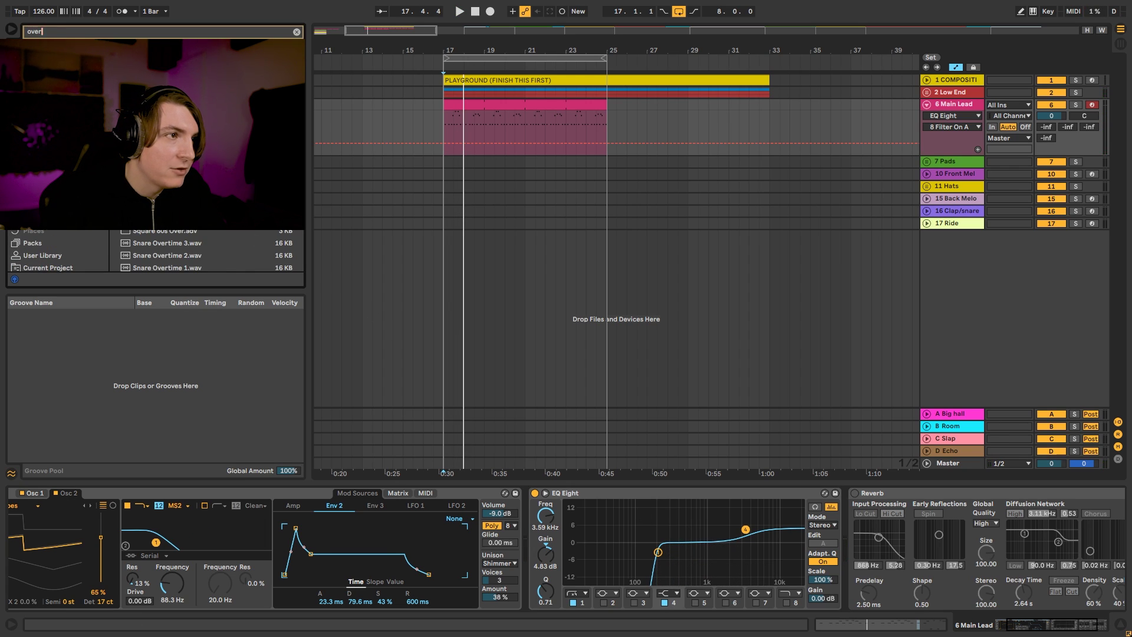
pyautogui.moveTo(153, 56); pyautogui.dragTo(837, 559)
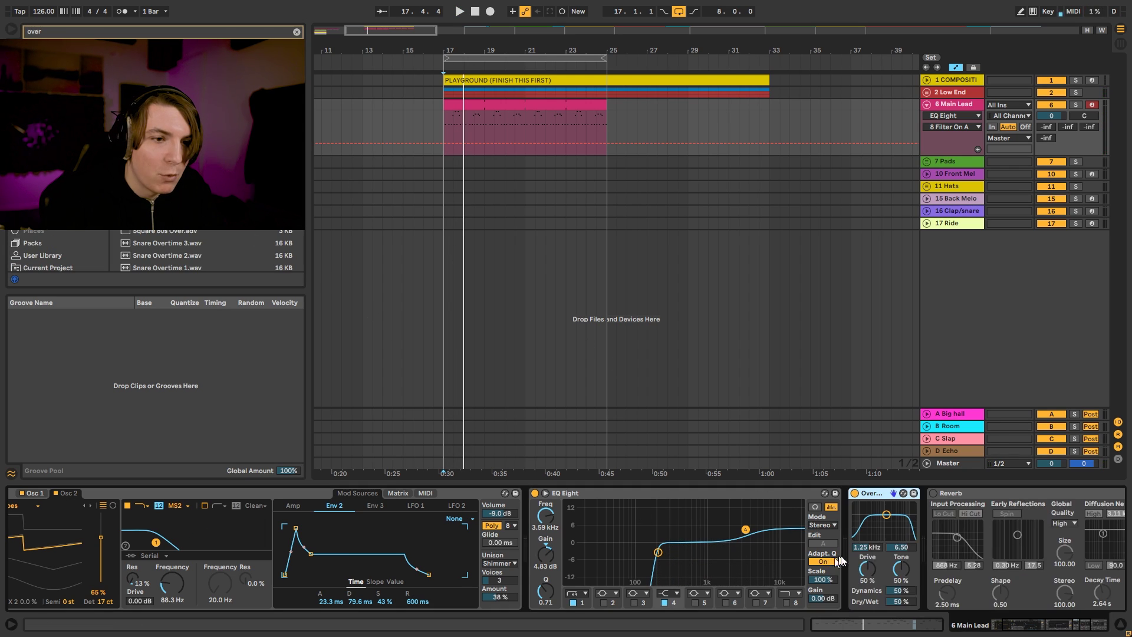
# Step: Set Overdrive to 5.04 kHz, width 5.10, 32% drive, 66% tone, 7.0% dynamics and 16% dry/wet, comparing it against bypass
pyautogui.press('space')
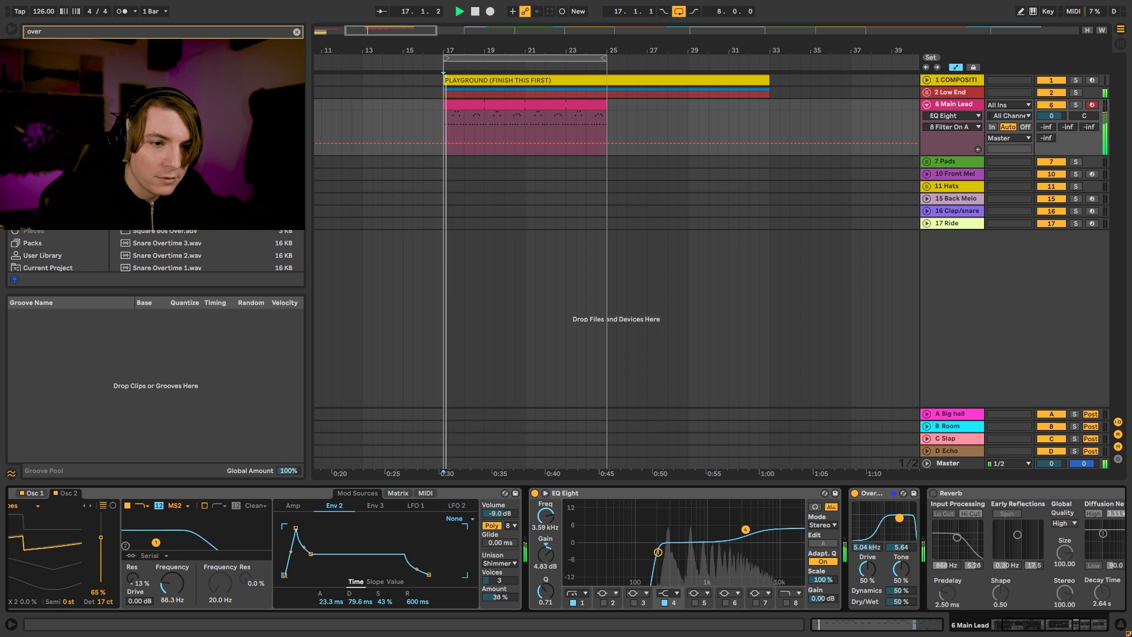
pyautogui.moveTo(899, 600); pyautogui.dragTo(867, 591)
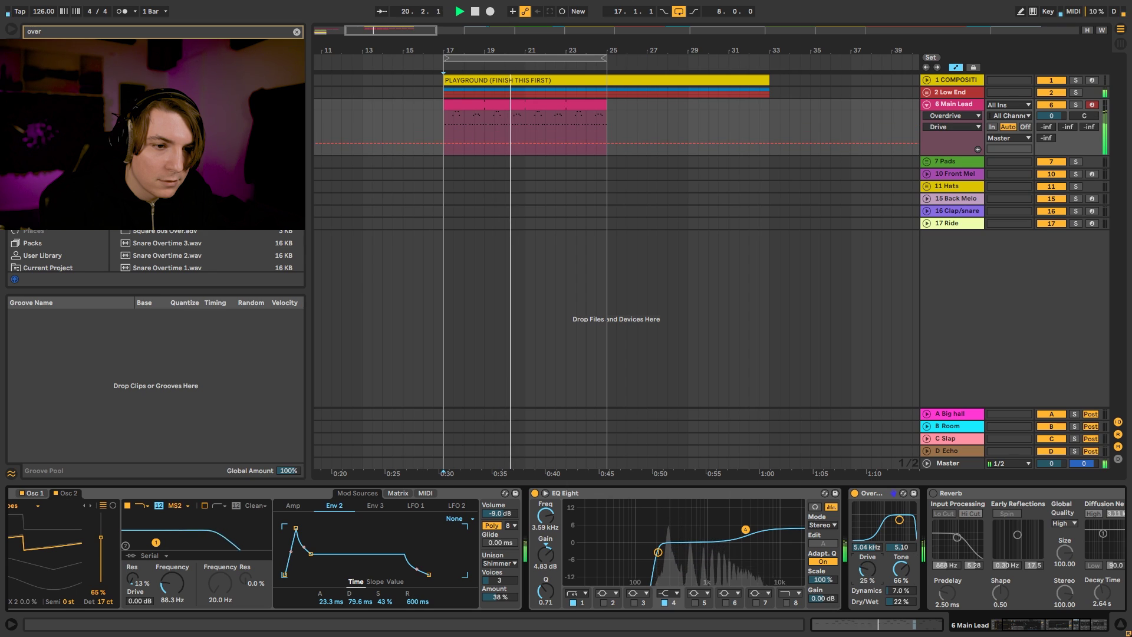
pyautogui.click(854, 493)
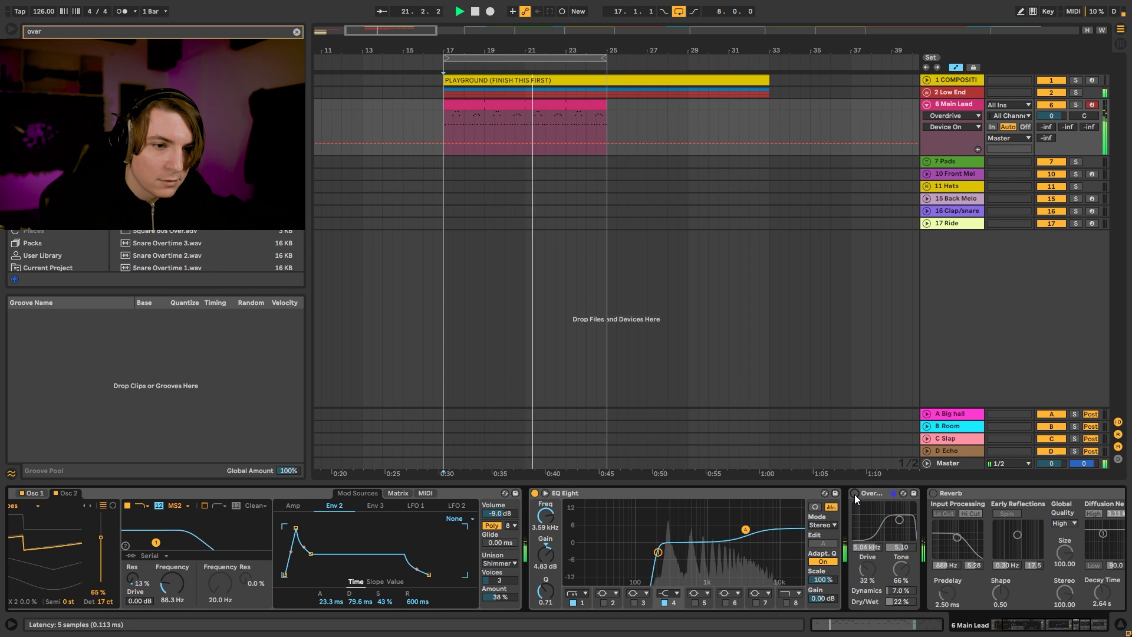
pyautogui.click(854, 493)
pyautogui.moveTo(900, 601); pyautogui.dragTo(900, 607)
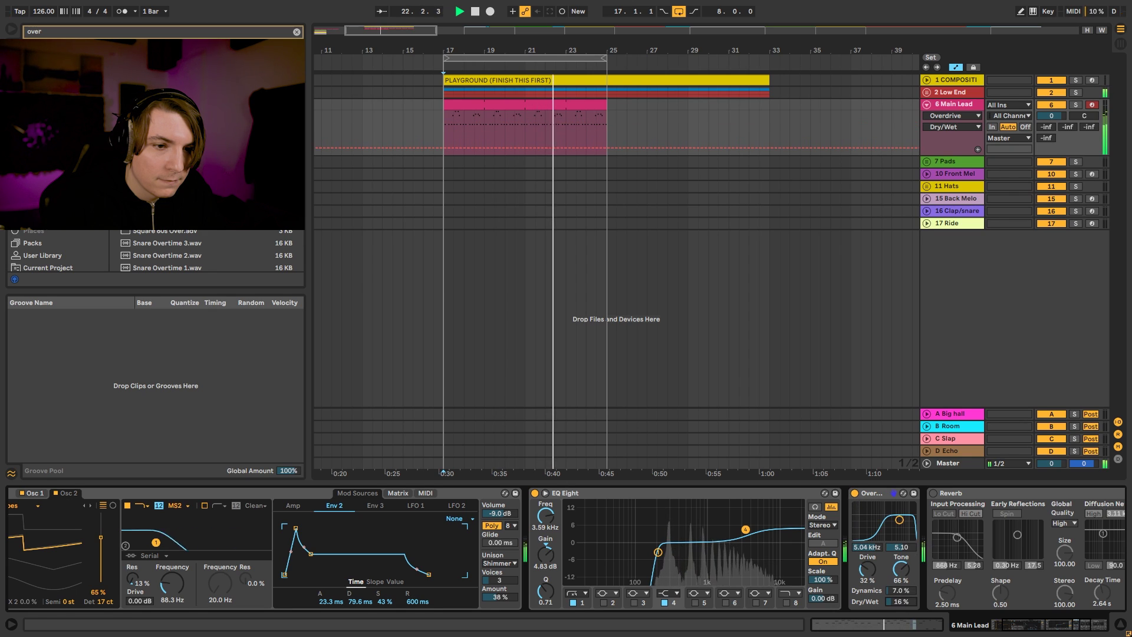
pyautogui.click(855, 494)
pyautogui.click(854, 493)
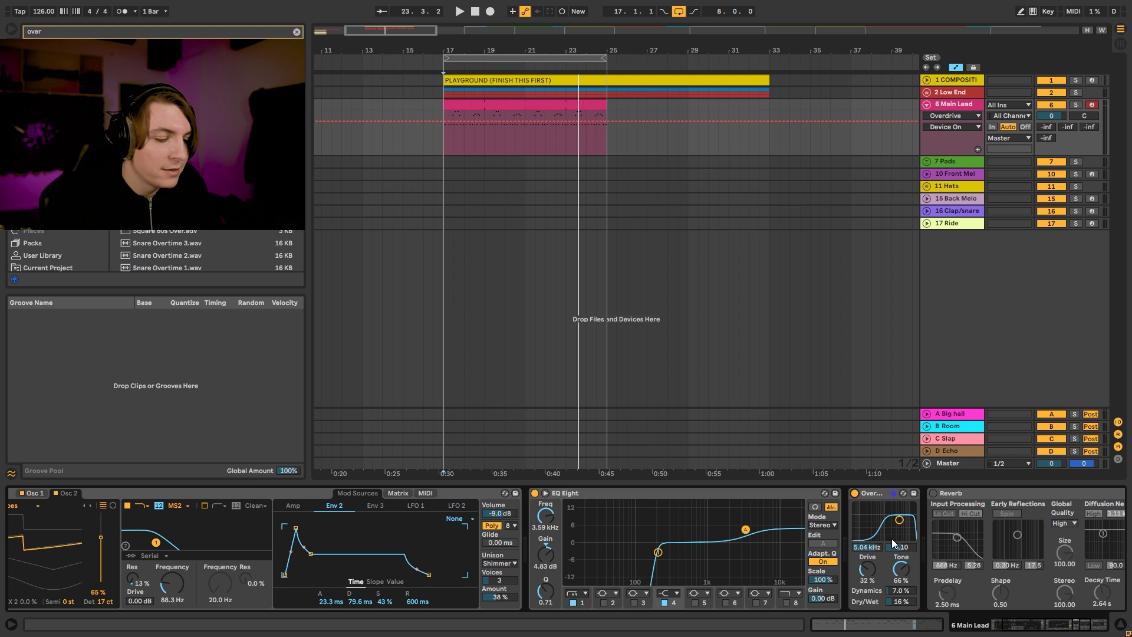
# Step: Search the browser for "echo" and insert an Echo between the Main Lead's Overdrive and Reverb
pyautogui.hotkey('ctrl', 'f')
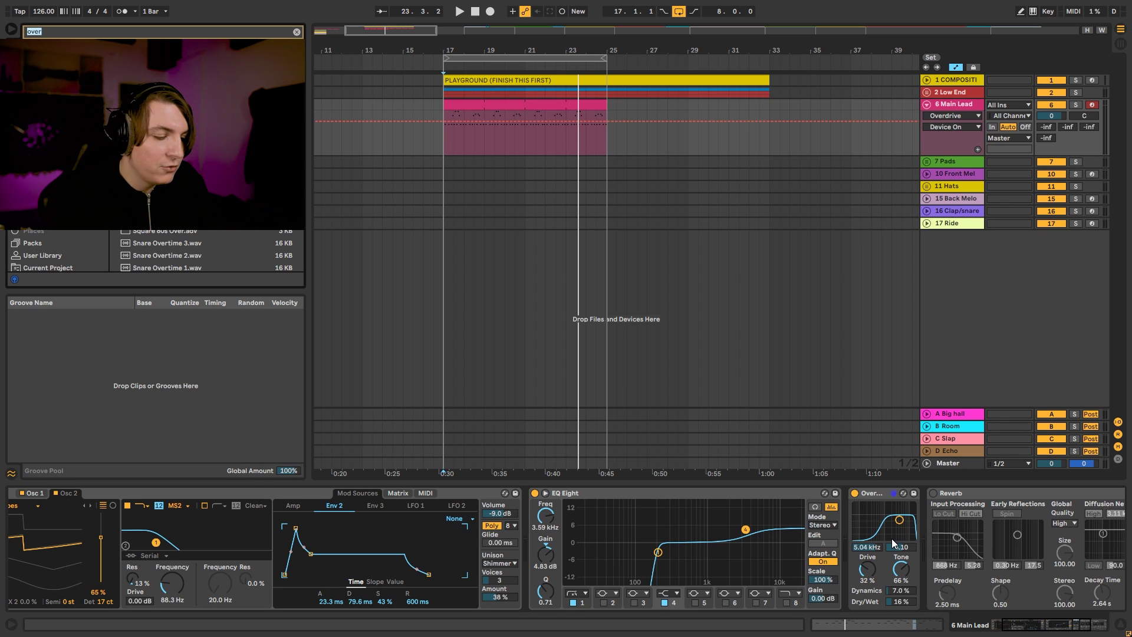
pyautogui.write('echo')
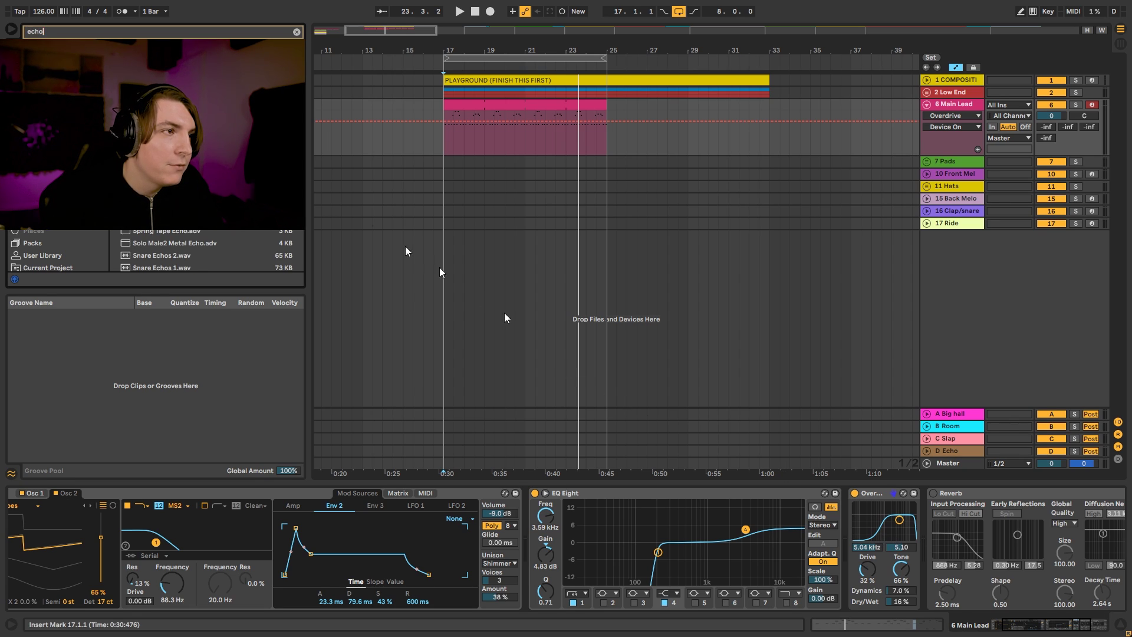
pyautogui.moveTo(153, 57); pyautogui.dragTo(947, 542)
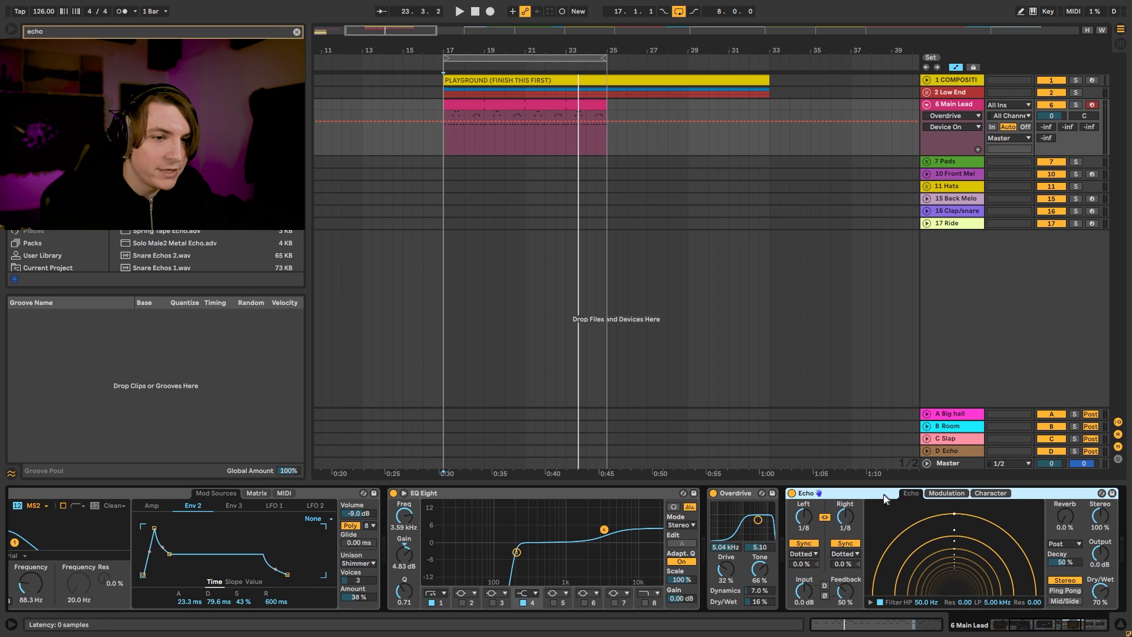
# Step: Group Echo into an Audio Effect Rack, duplicate its chain, and delete Echo from the first chain
pyautogui.hotkey('ctrl', 'g')
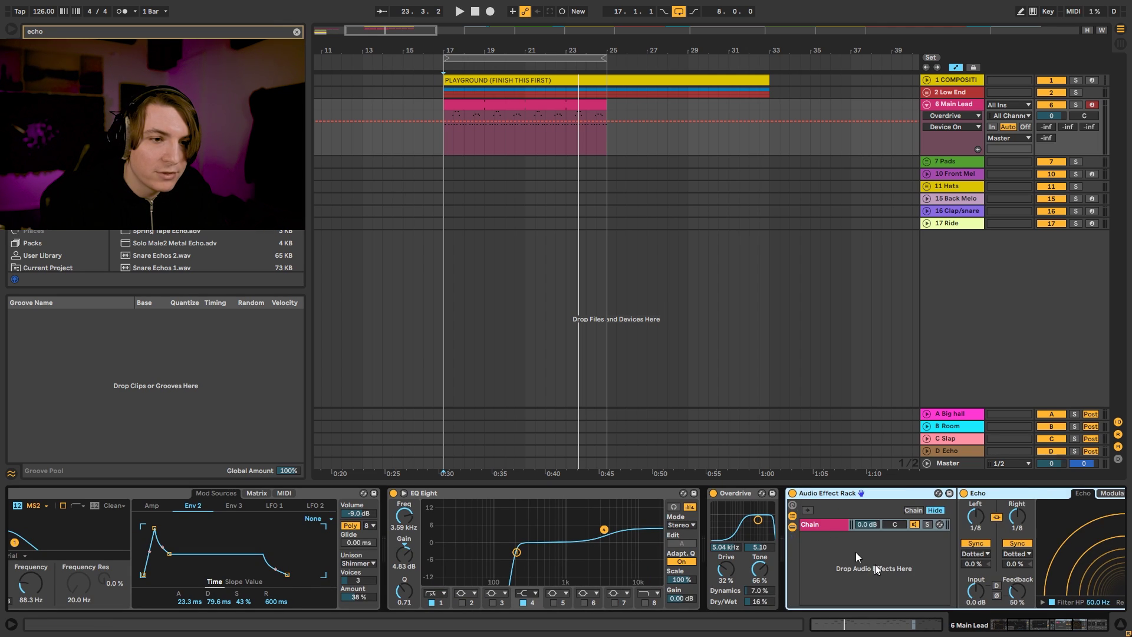
pyautogui.click(454, 523)
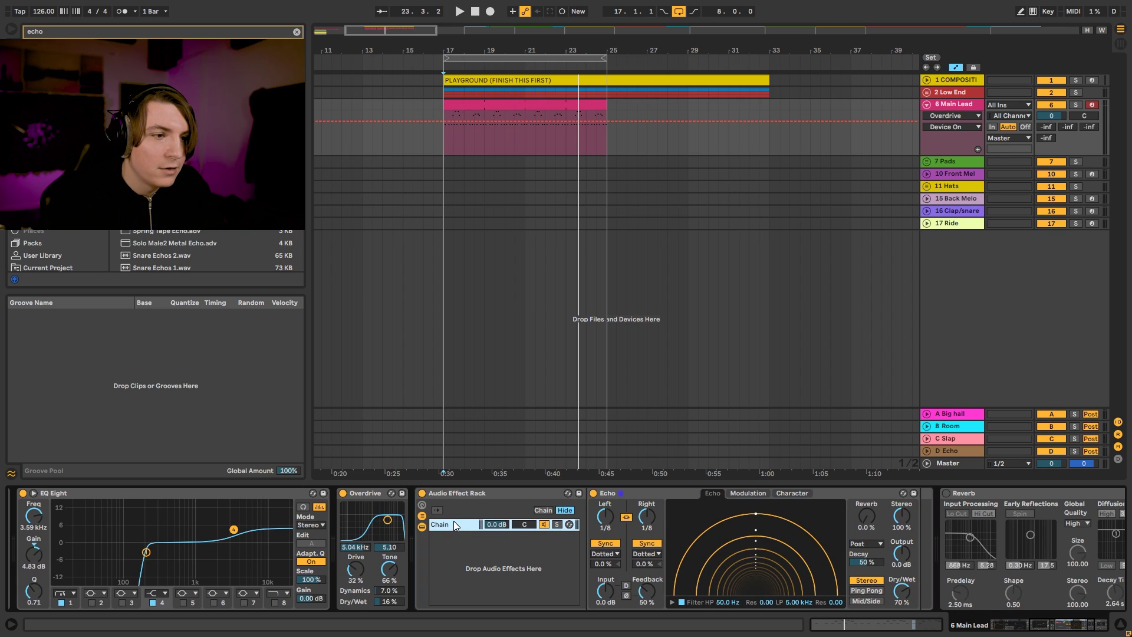
pyautogui.hotkey('ctrl', 'd')
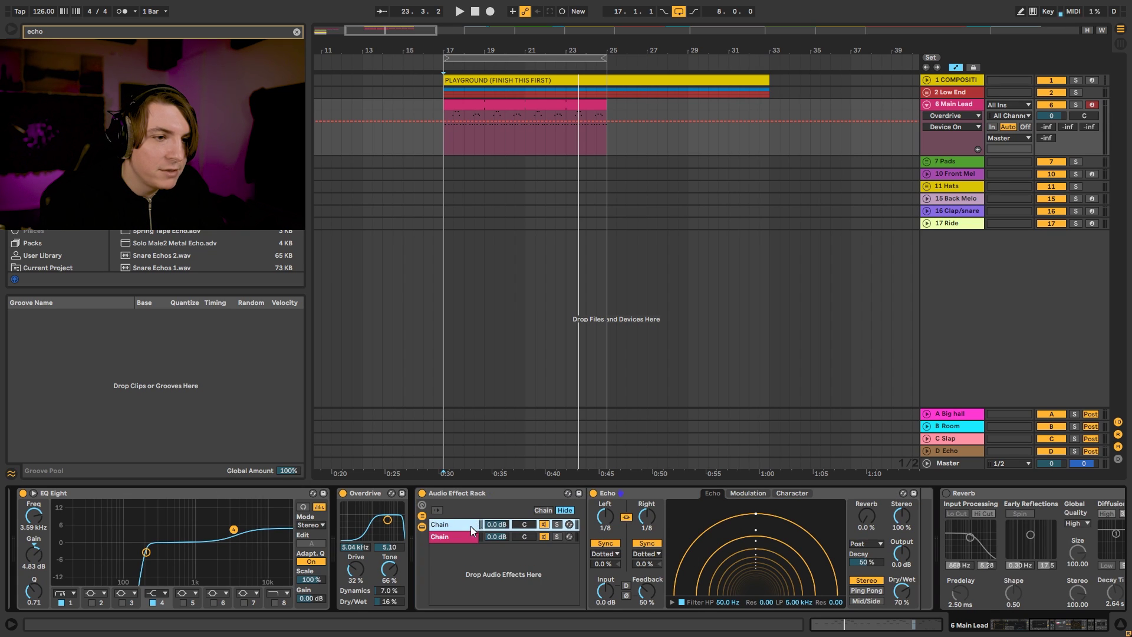
pyautogui.click(627, 498)
pyautogui.press('Delete')
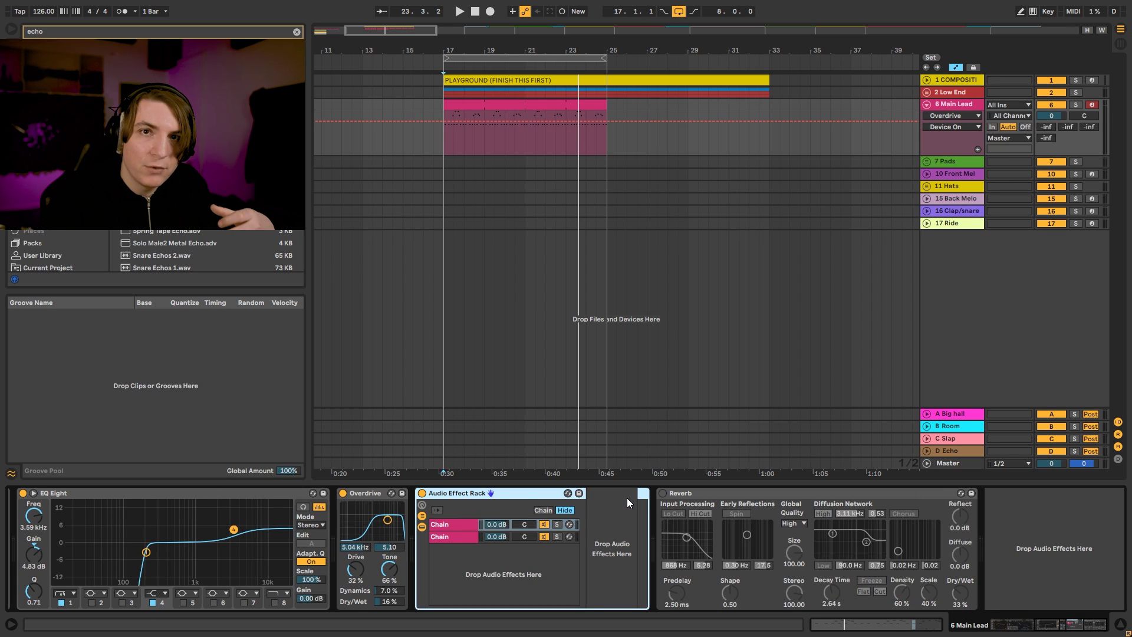
# Step: Set the second chain's Echo to 100% dry/wet in Ping Pong mode, checking it against the empty first chain
pyautogui.click(449, 538)
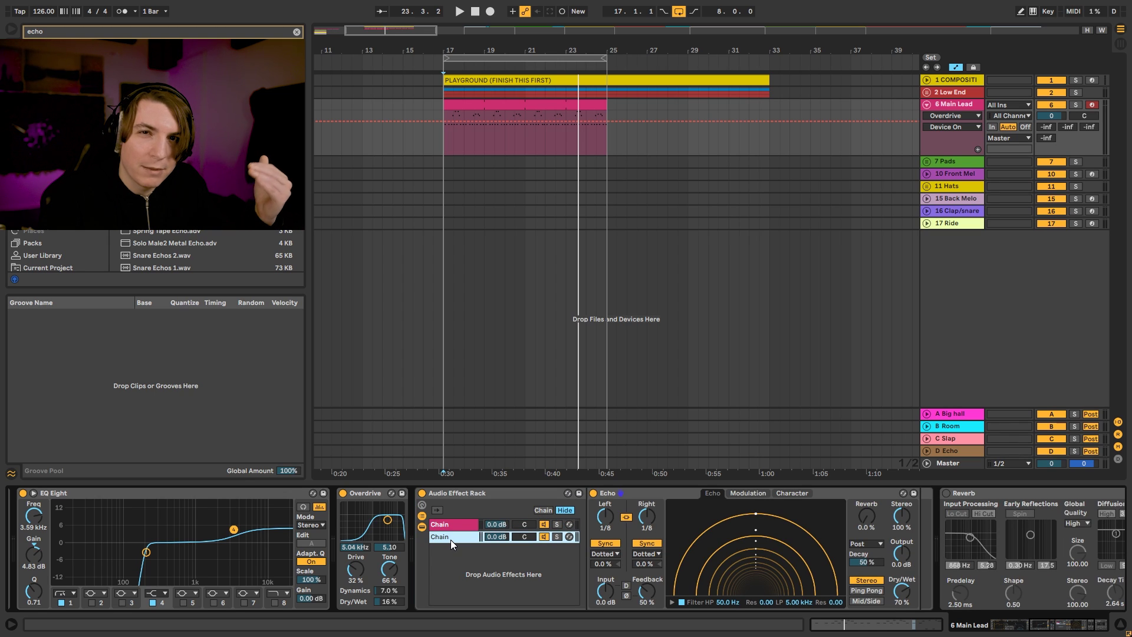
pyautogui.moveTo(914, 602); pyautogui.dragTo(915, 580)
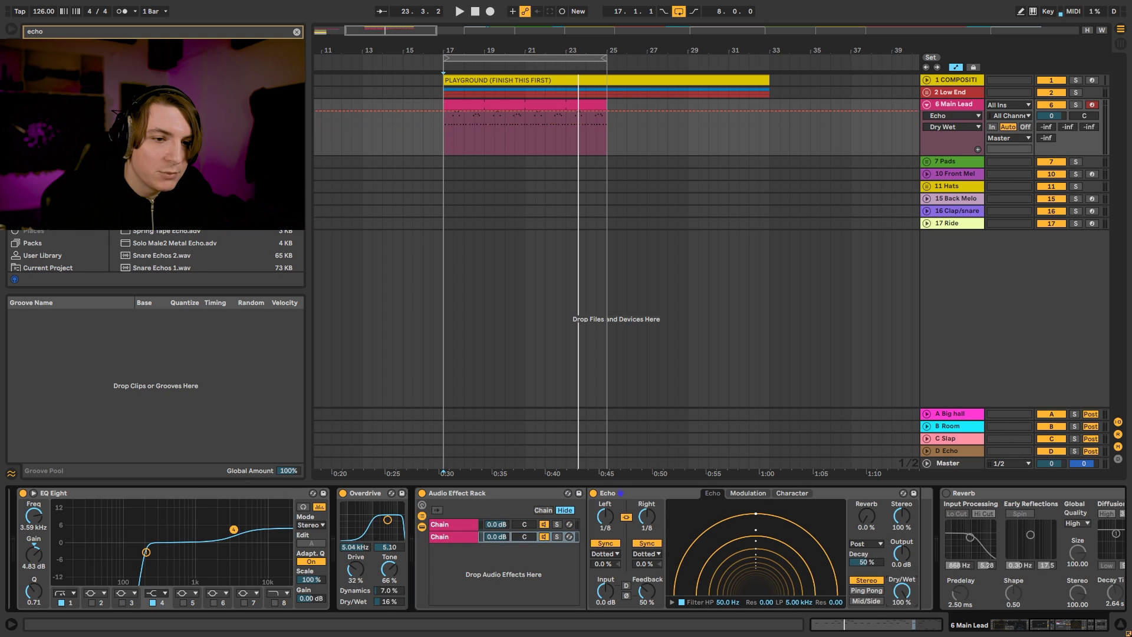
pyautogui.click(864, 591)
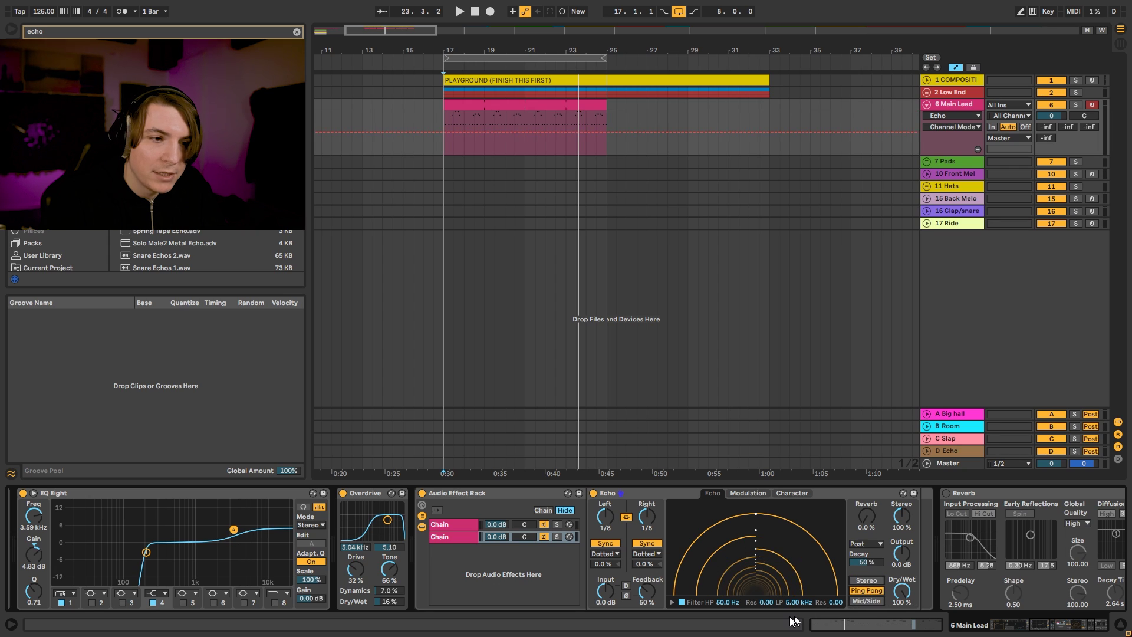
pyautogui.click(443, 524)
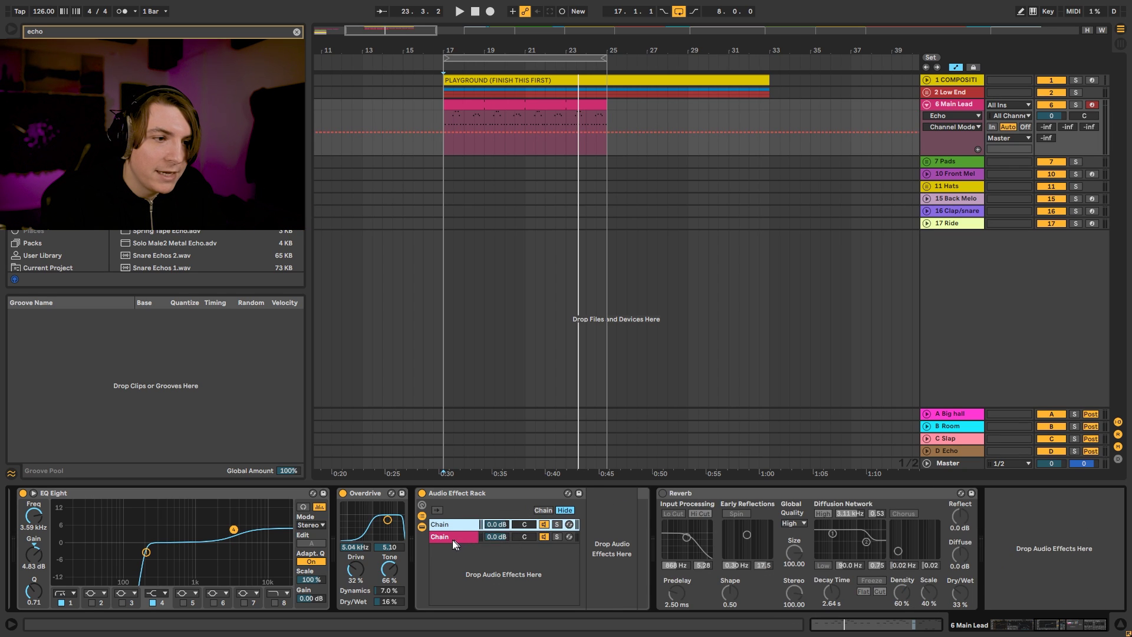
pyautogui.click(451, 540)
# Step: Lower Echo's dry/wet to 33% and switch its delay time sync mode to Notes while auditioning the lead
pyautogui.press('space')
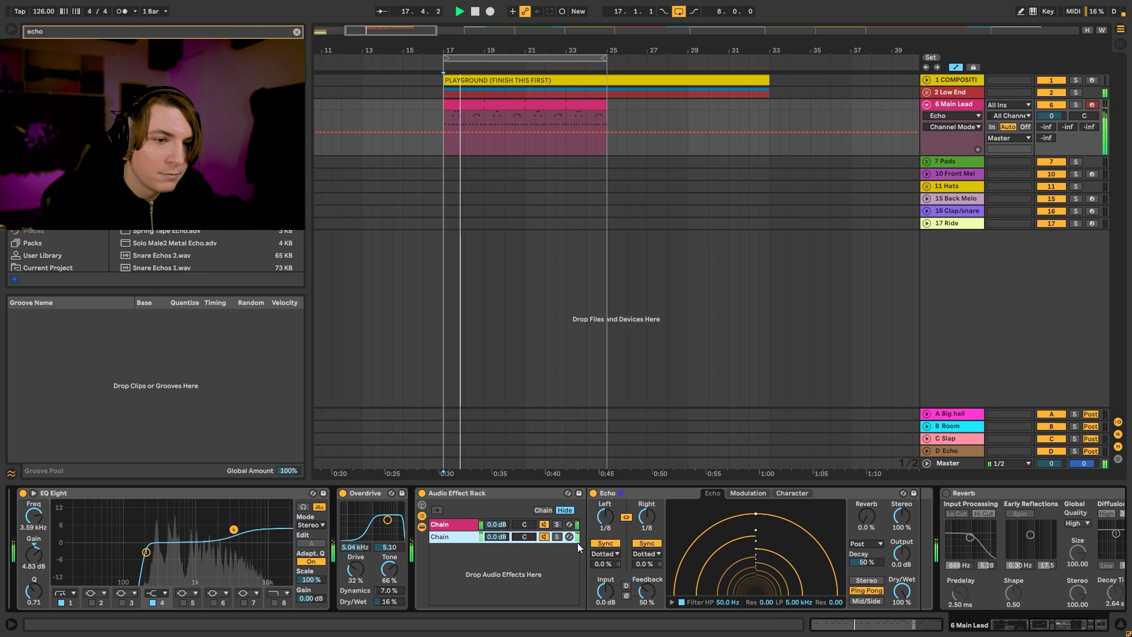
pyautogui.moveTo(902, 591); pyautogui.dragTo(901, 636)
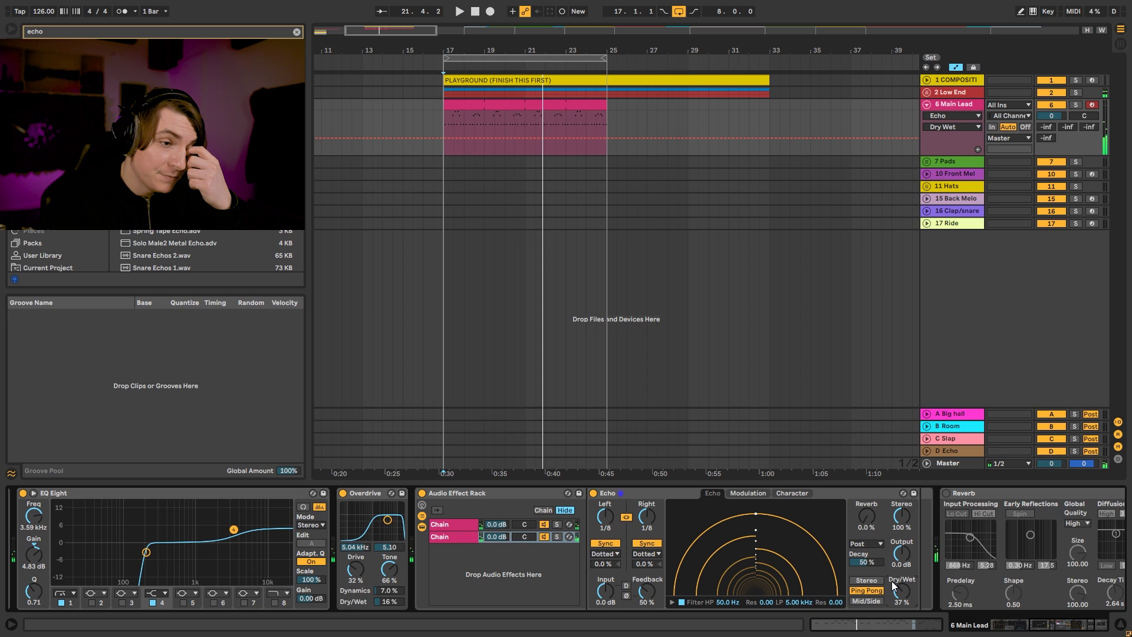
pyautogui.click(605, 554)
pyautogui.click(610, 568)
pyautogui.press('space')
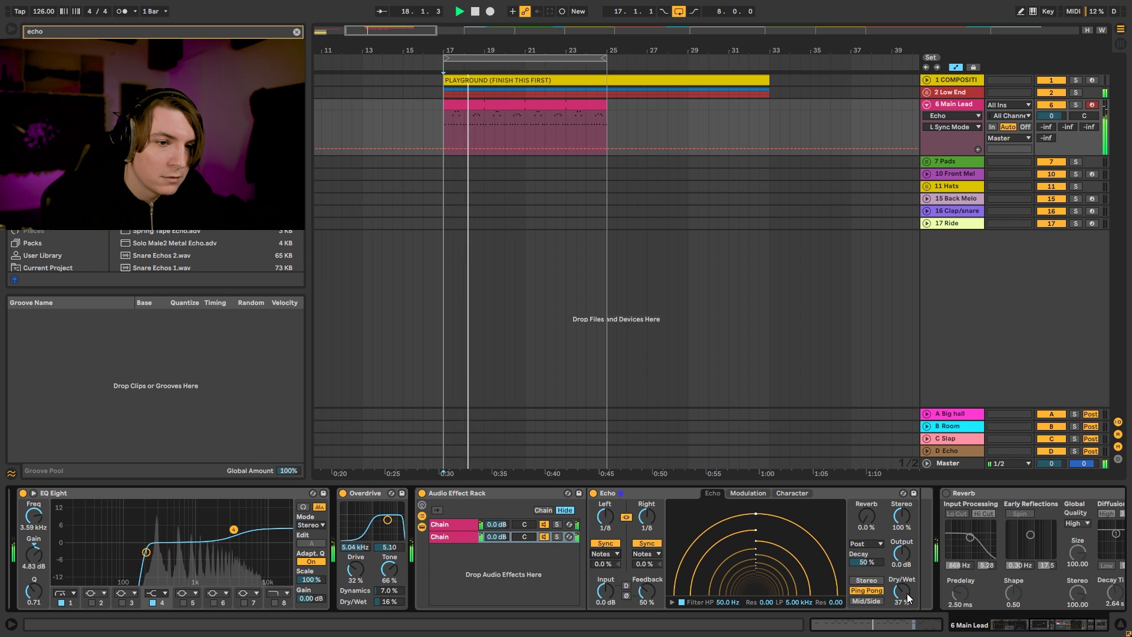
pyautogui.moveTo(908, 598); pyautogui.dragTo(907, 596)
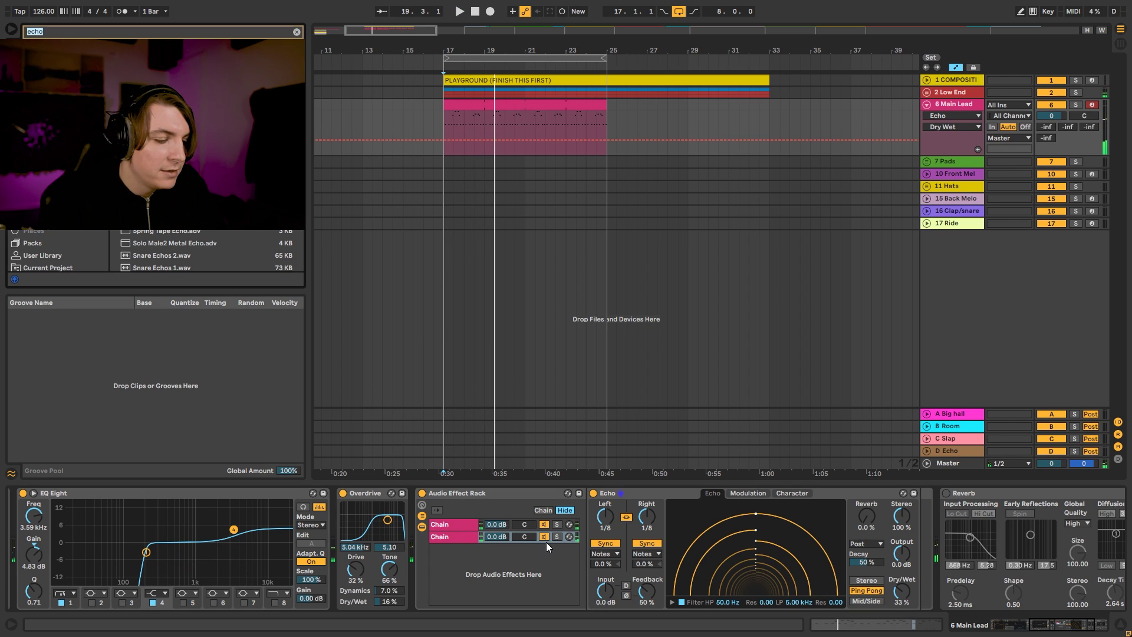
# Step: Search for "compr", insert a Compressor after Echo, and name the rack's chains Dry and Wet
pyautogui.write('c')
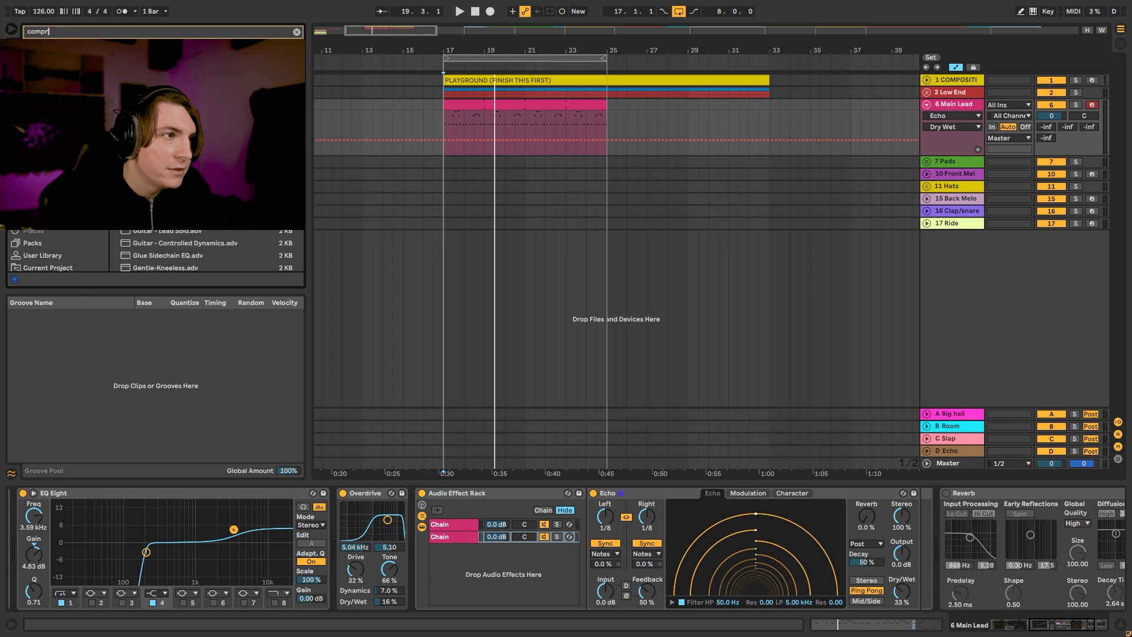
pyautogui.moveTo(763, 451); pyautogui.dragTo(851, 560)
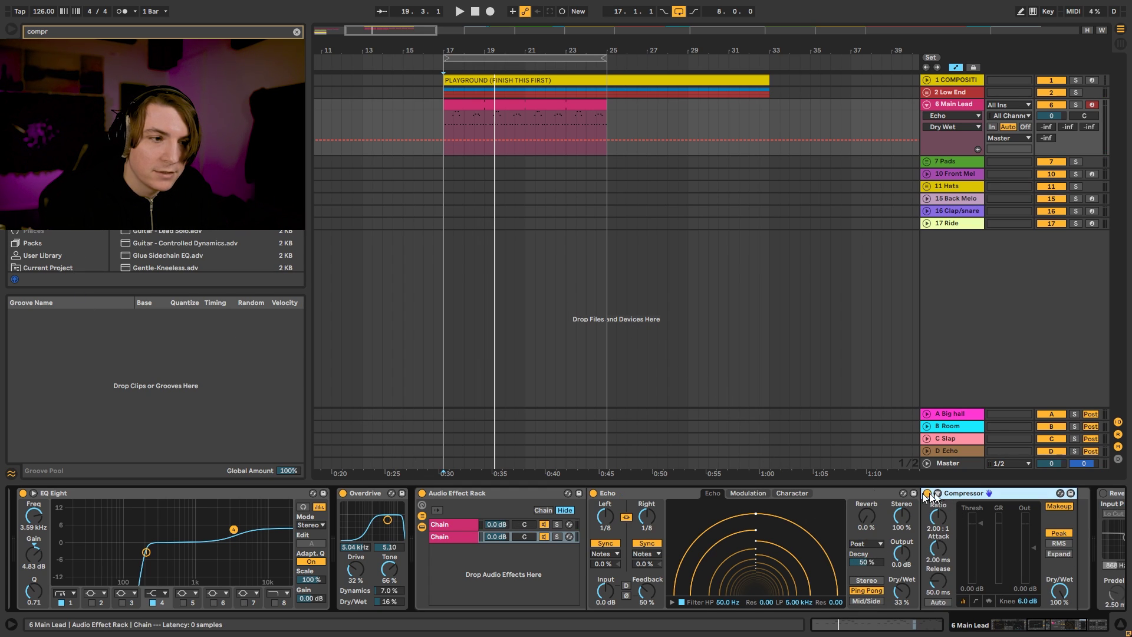
pyautogui.click(458, 522)
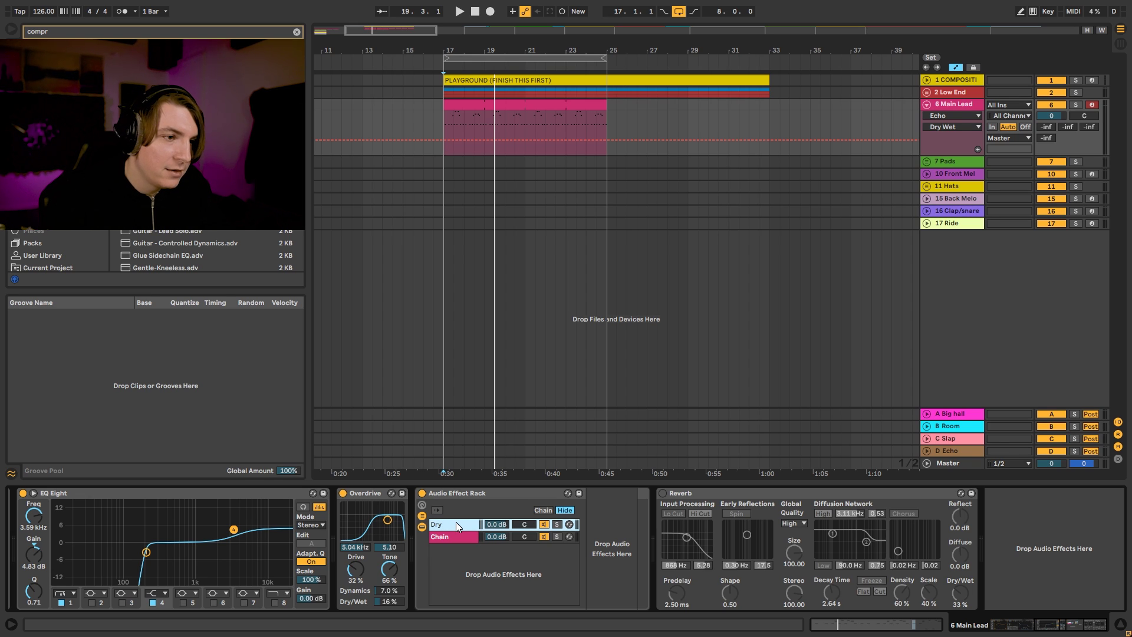
pyautogui.click(451, 535)
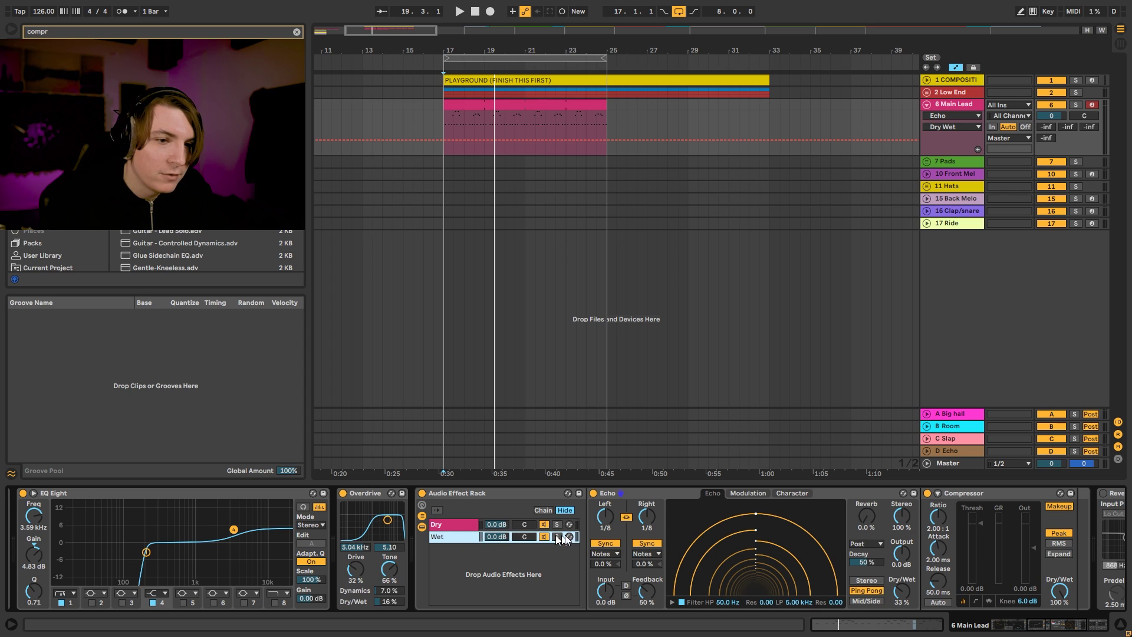
# Step: Enable the Compressor's sidechain and take its audio from 6 Main Lead
pyautogui.click(938, 493)
pyautogui.click(947, 515)
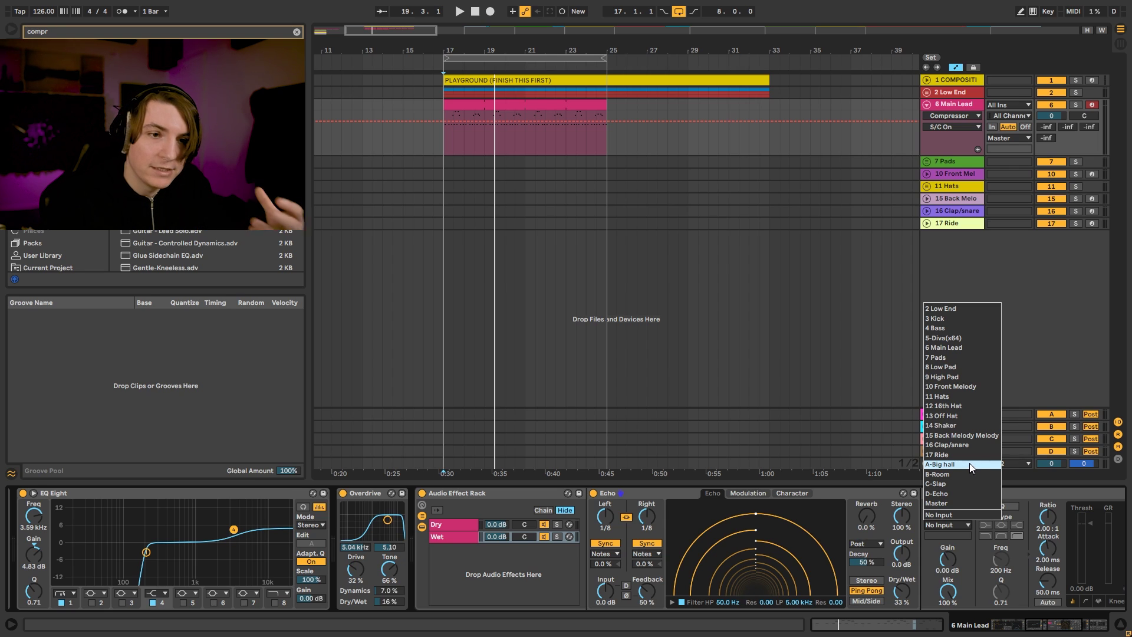
pyautogui.click(948, 347)
# Step: Solo the Wet chain and set the Compressor to a -25.5 dB threshold and 17.5 ms release during playback
pyautogui.click(1028, 629)
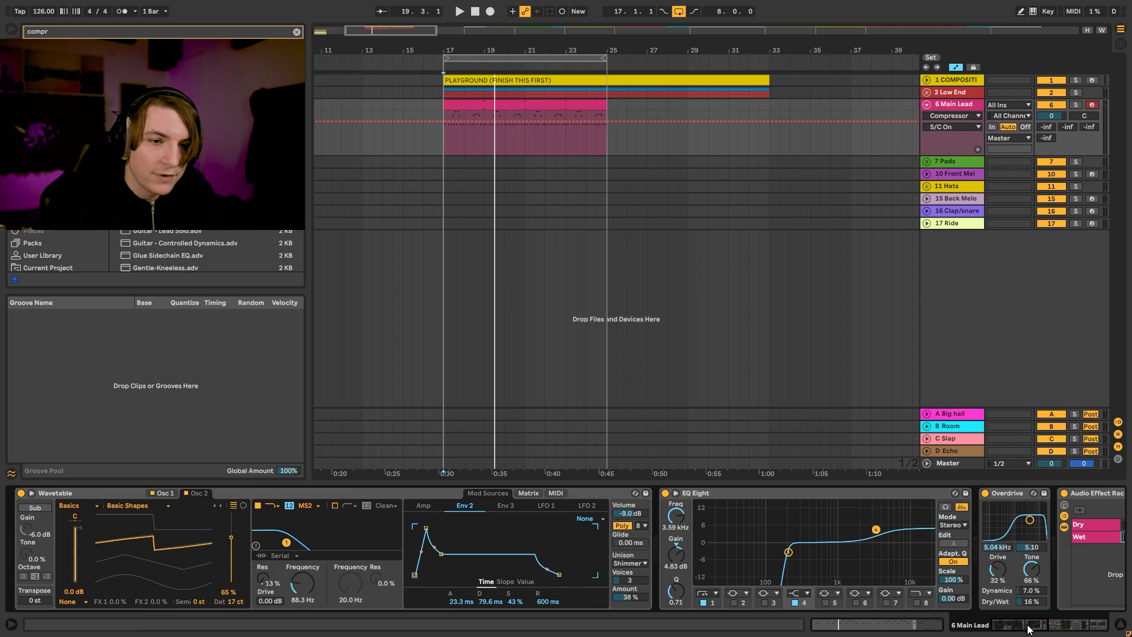
pyautogui.click(1028, 629)
pyautogui.click(741, 537)
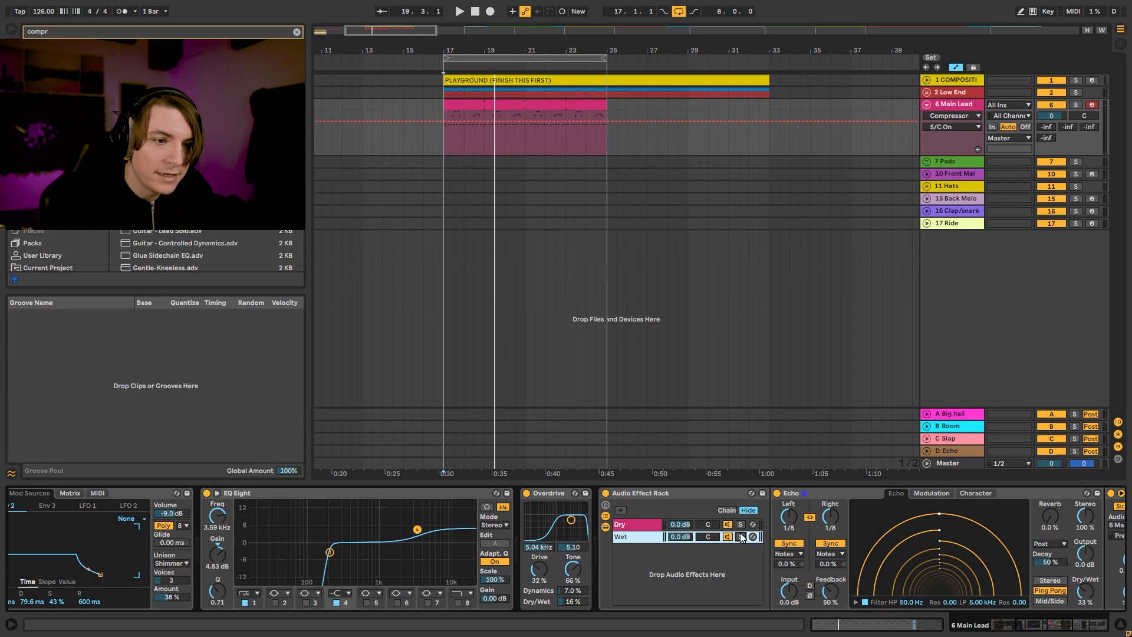
pyautogui.click(988, 630)
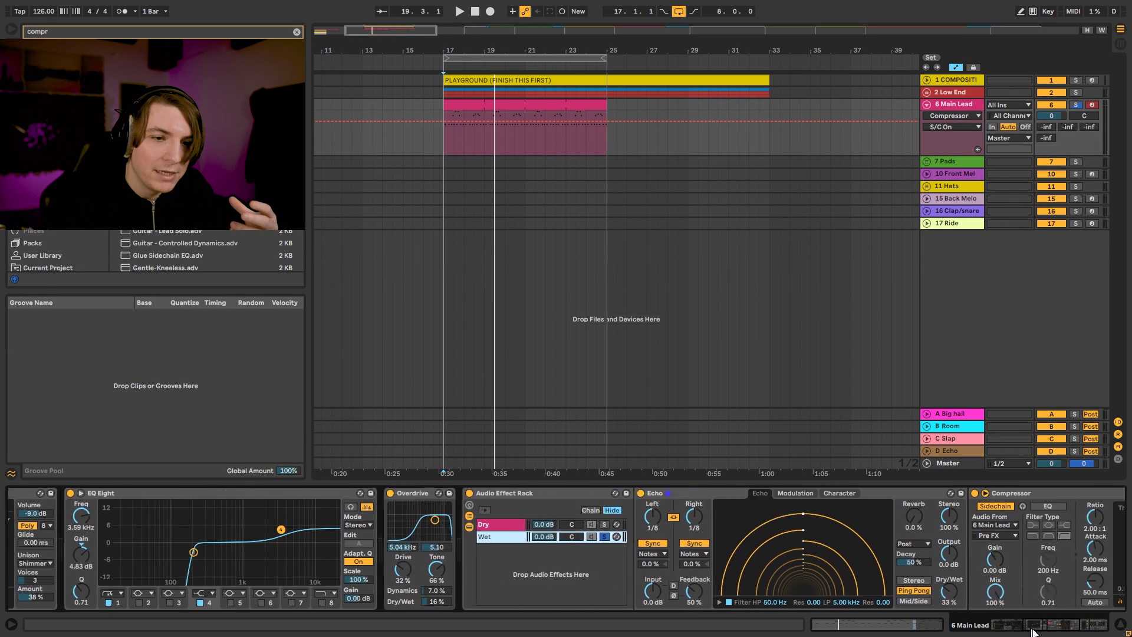
pyautogui.press('space')
pyautogui.moveTo(977, 522); pyautogui.dragTo(934, 596)
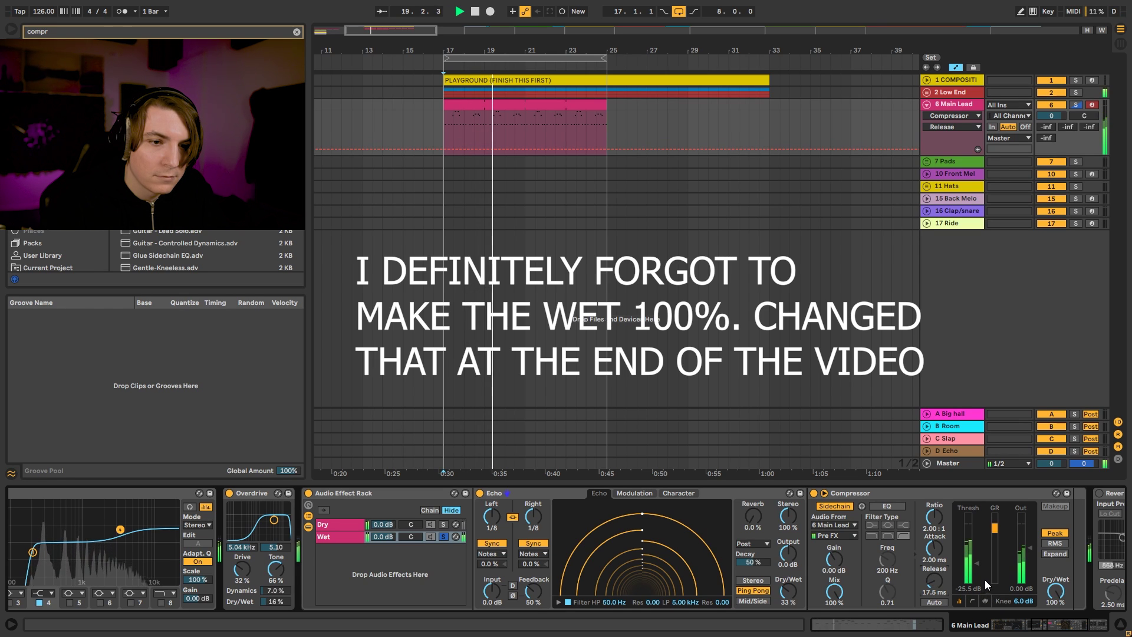
# Step: Set the Compressor's lookahead to 10 ms and its threshold to -21.3 dB
pyautogui.click(984, 601)
pyautogui.click(1058, 602)
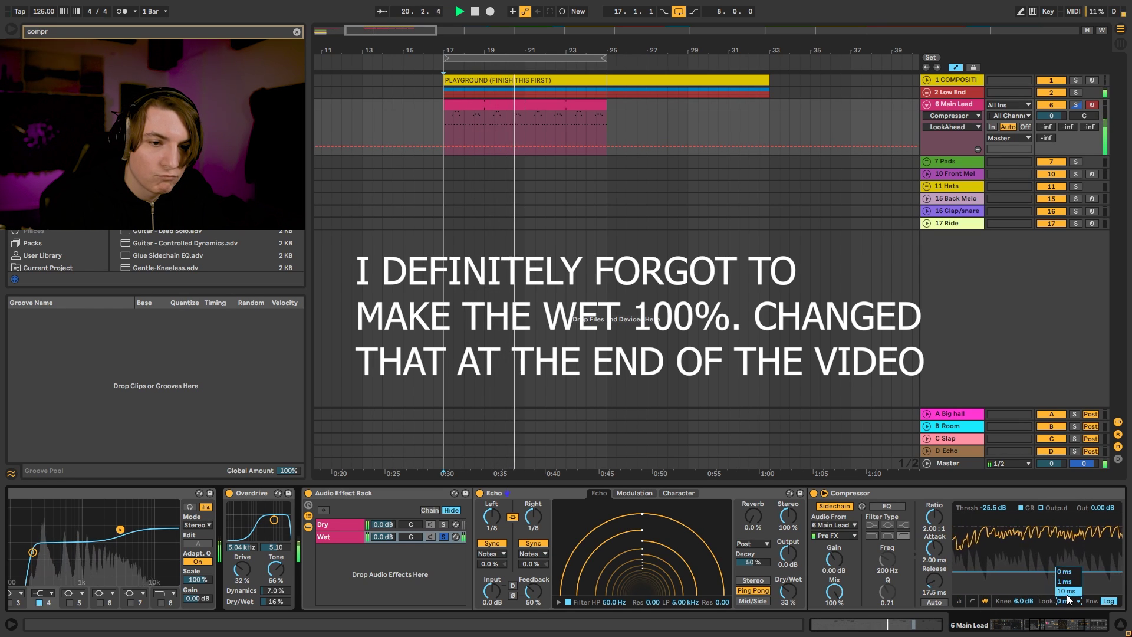
pyautogui.click(1066, 592)
pyautogui.click(964, 600)
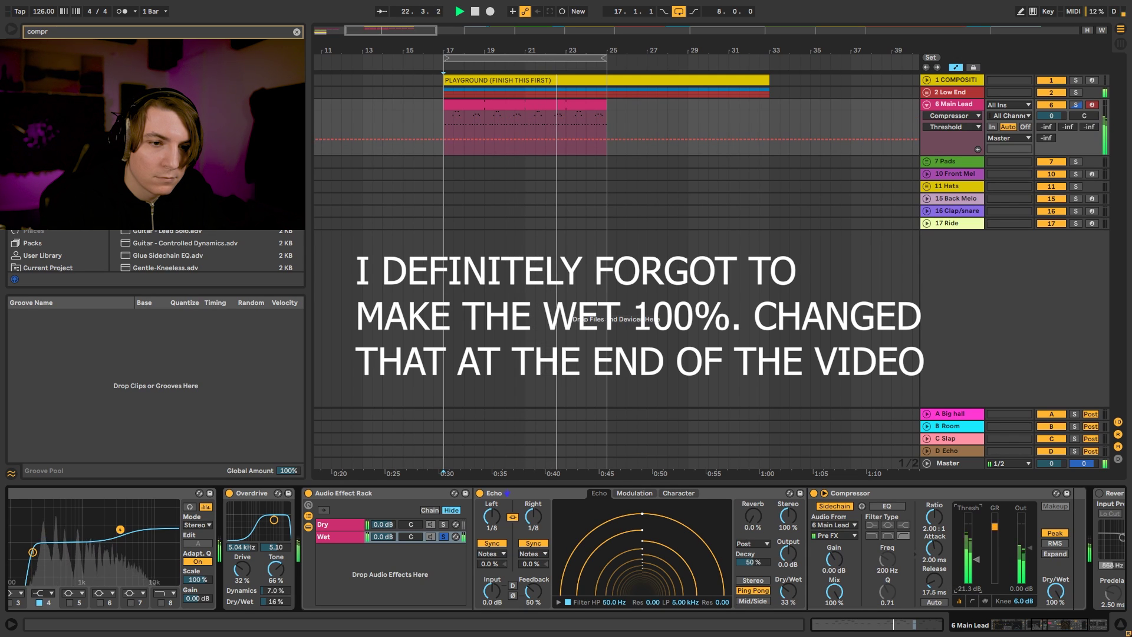
pyautogui.moveTo(981, 567); pyautogui.dragTo(978, 561)
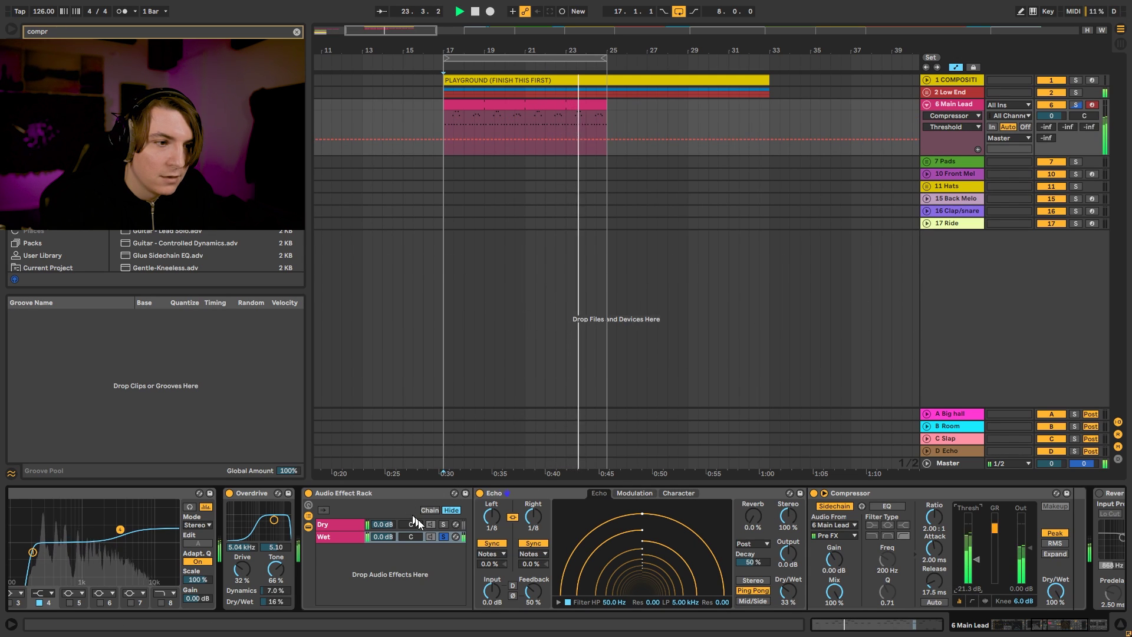
# Step: Unsolo the Wet chain and lower its volume to -3.0 dB while listening to both chains together
pyautogui.click(442, 537)
pyautogui.press('space')
pyautogui.moveTo(386, 537)
pyautogui.mouseDown()
pyautogui.moveTo(386, 554)
pyautogui.moveTo(386, 534)
pyautogui.mouseUp()
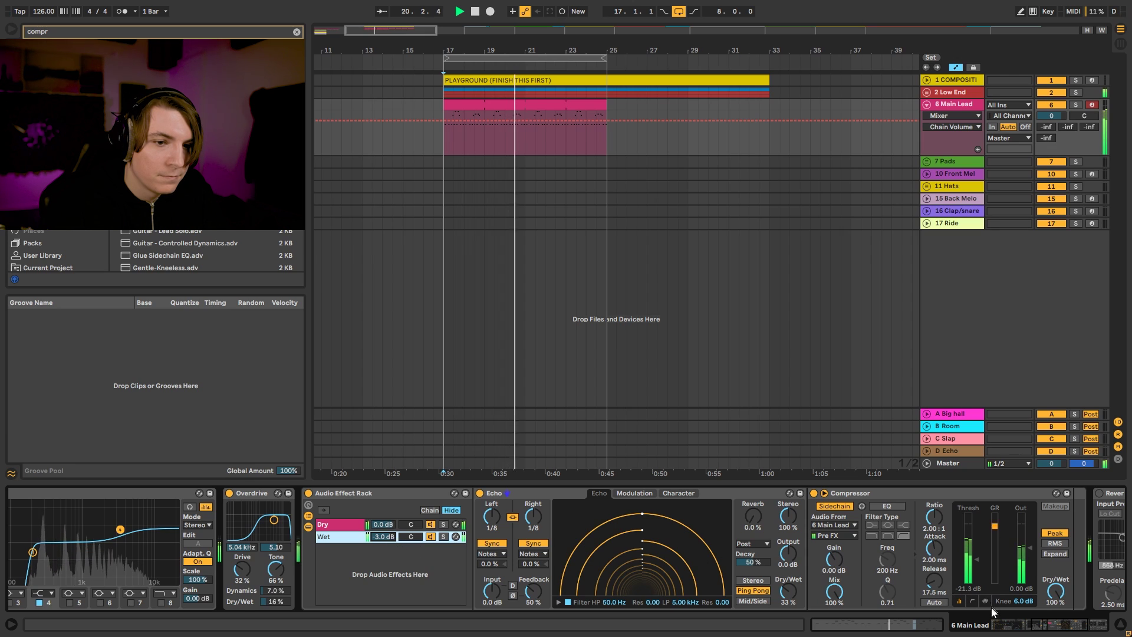
pyautogui.click(1019, 624)
pyautogui.press('space')
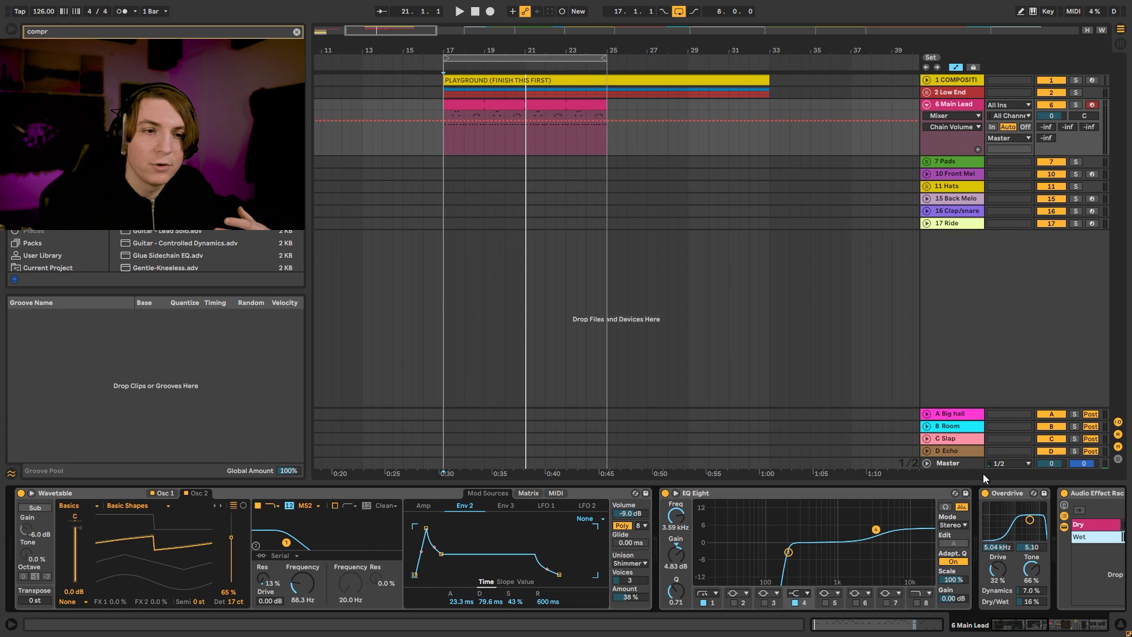
# Step: Turn off Hi Cut on the Big hall return's Dark Hall reverb and set the Main Lead's send to it at -8.7 dB
pyautogui.click(960, 415)
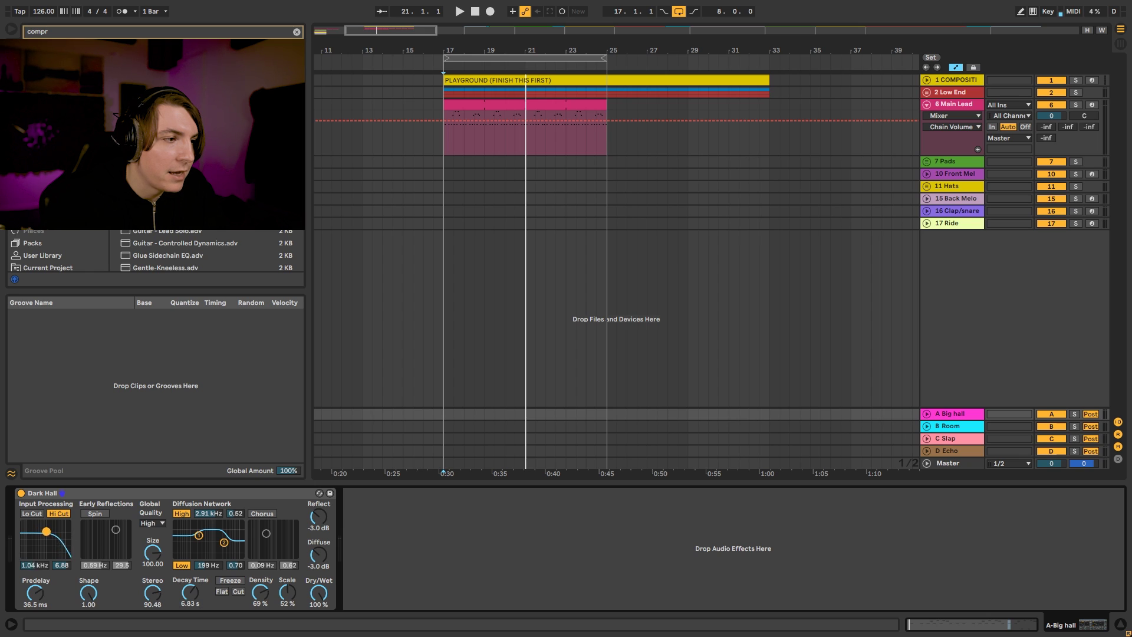
pyautogui.click(57, 514)
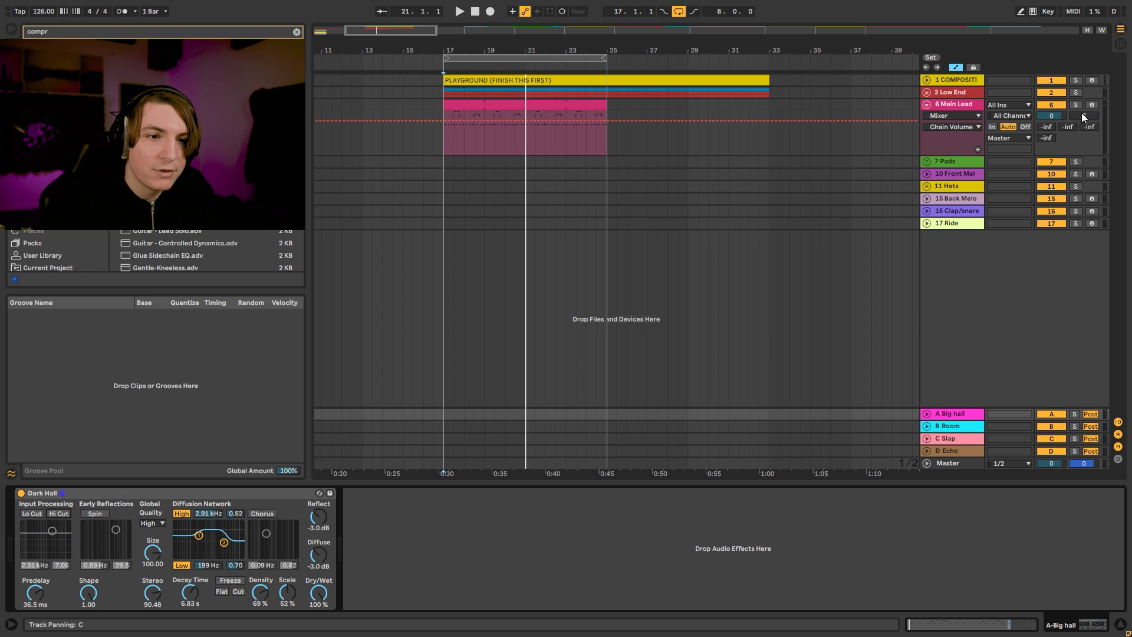
pyautogui.press('space')
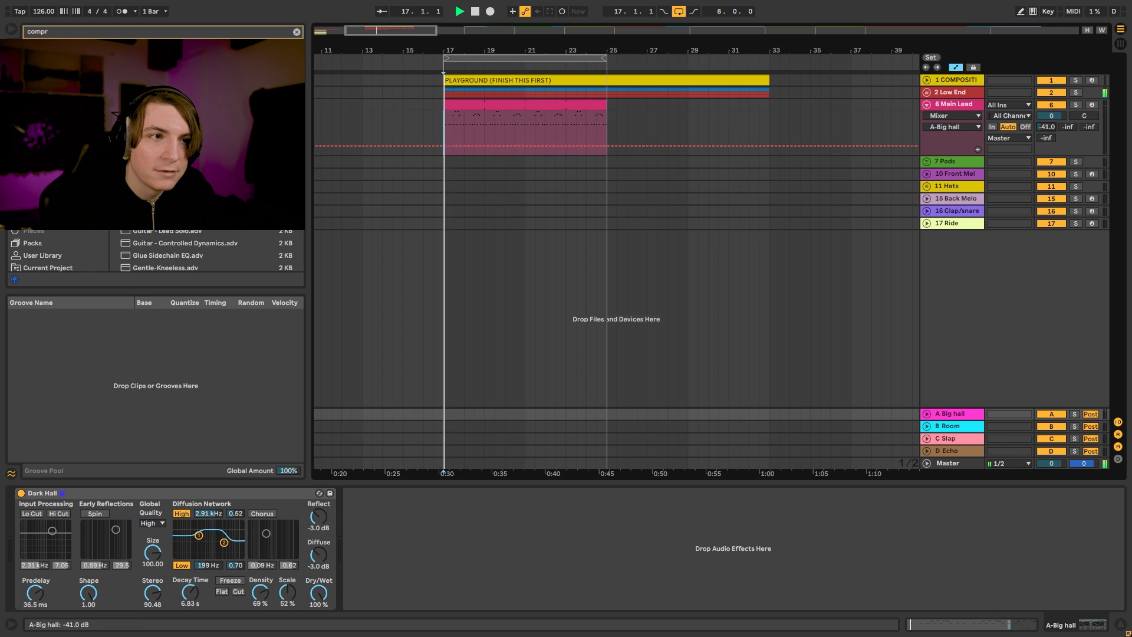
pyautogui.moveTo(1047, 127)
pyautogui.mouseDown()
pyautogui.moveTo(1047, 112)
pyautogui.moveTo(1047, 136)
pyautogui.moveTo(1051, 121)
pyautogui.mouseUp()
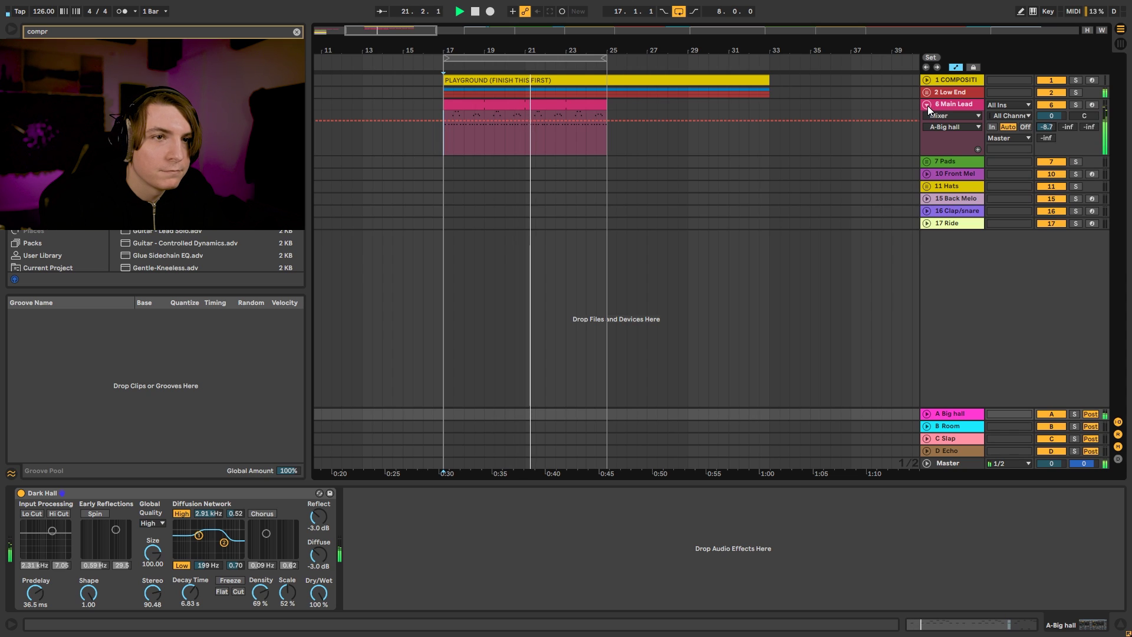
pyautogui.click(948, 109)
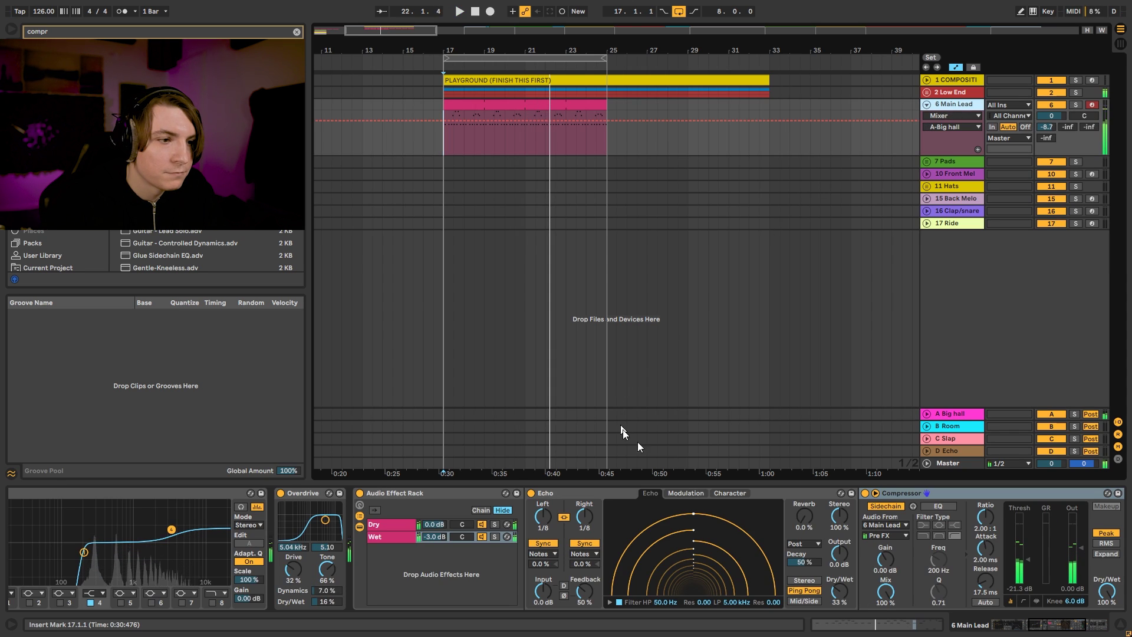
pyautogui.click(1029, 626)
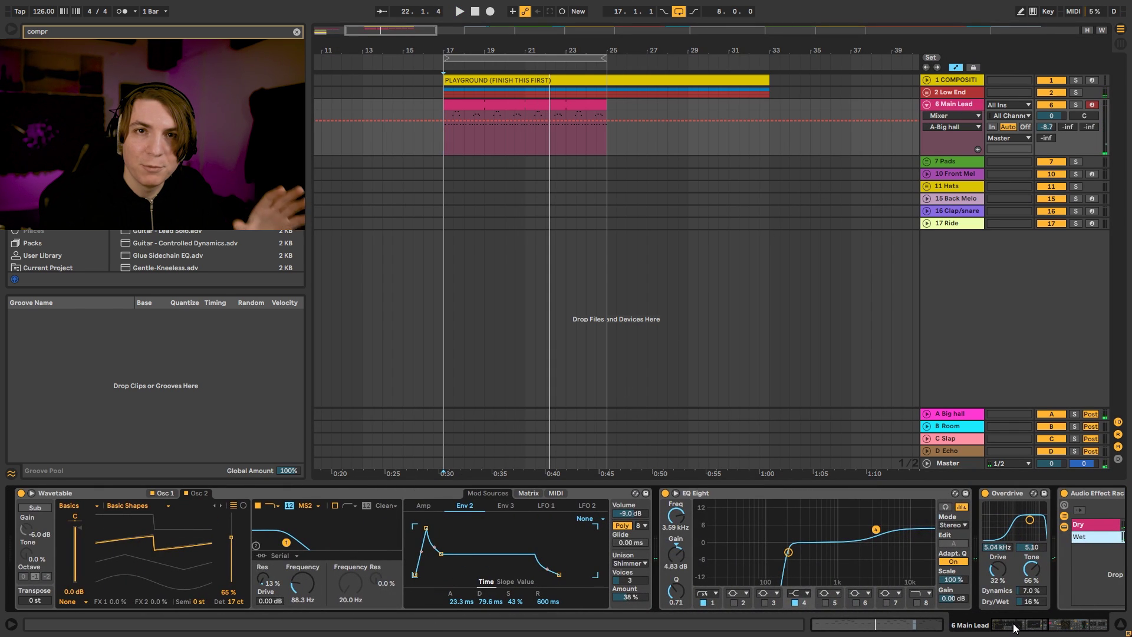
# Step: Adjust the attack times of Wavetable's Amp and Env 2 envelopes during playback, ending with the Amp attack at 23.3 ms
pyautogui.click(434, 504)
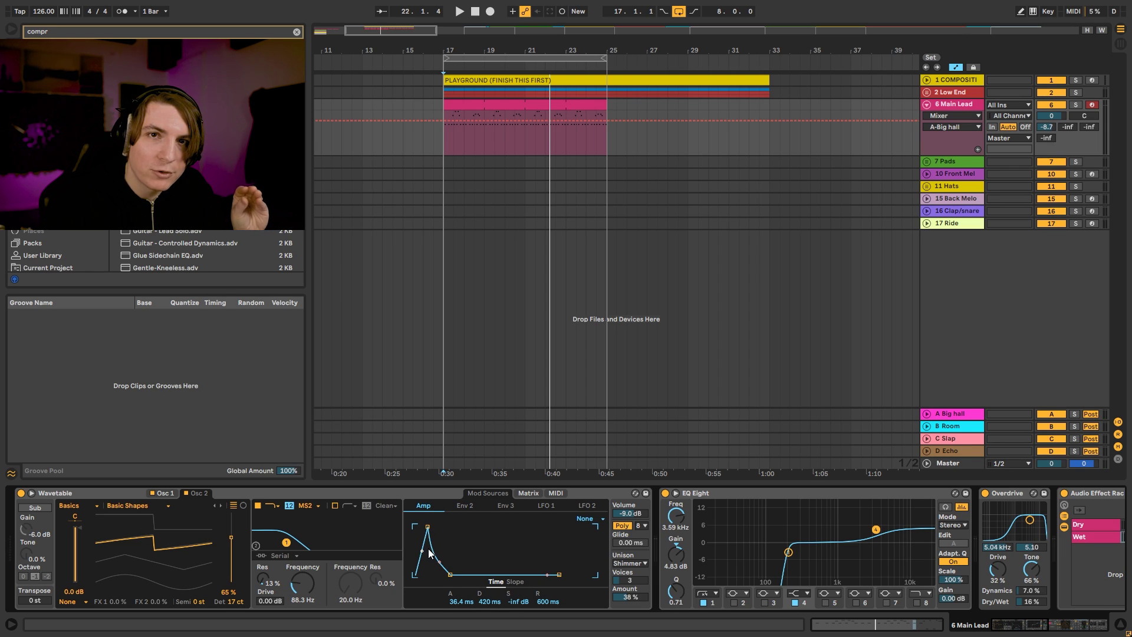
pyautogui.press('space')
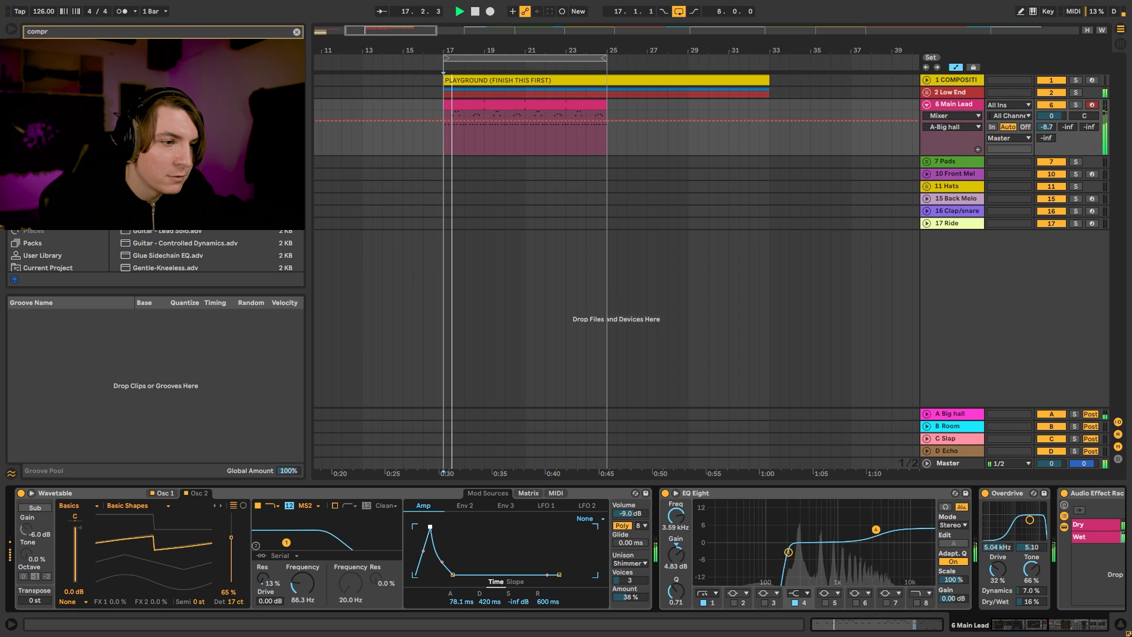
pyautogui.moveTo(427, 529); pyautogui.dragTo(441, 519)
pyautogui.click(464, 505)
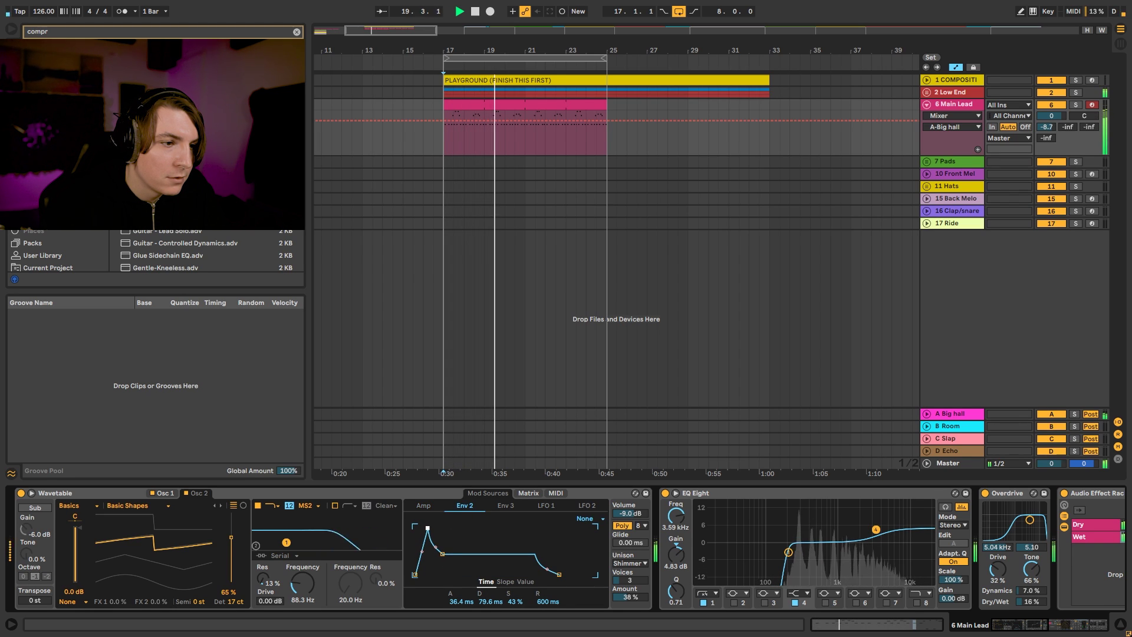
pyautogui.moveTo(427, 528); pyautogui.dragTo(426, 527)
pyautogui.click(427, 505)
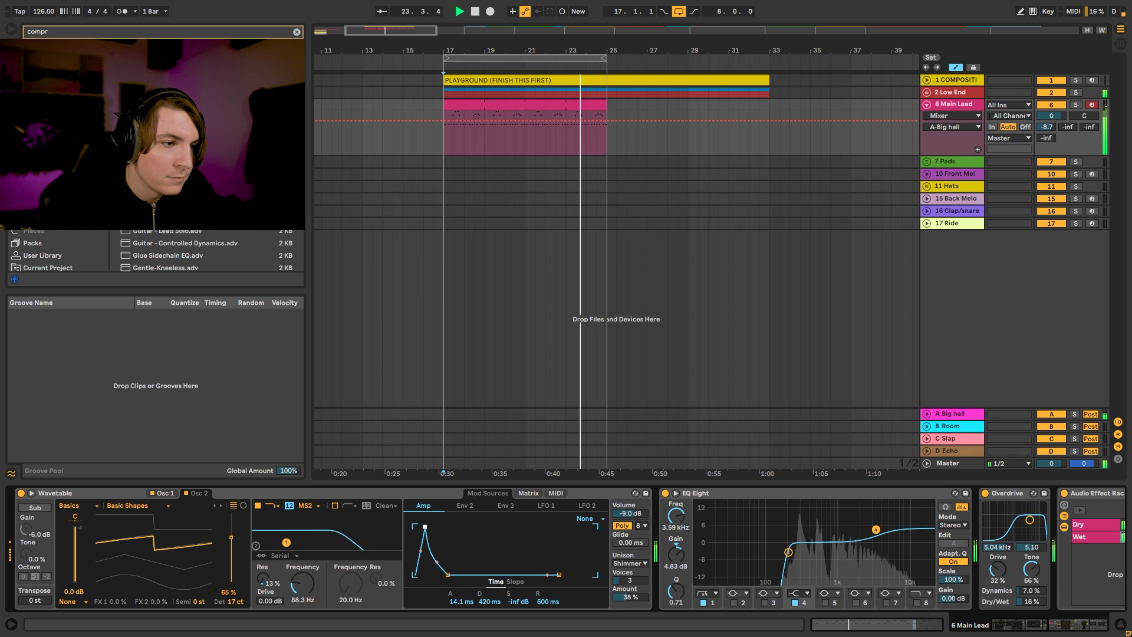
# Step: Reduce Env 2's modulation of Filter 1 Freq in Wavetable to about 53 while listening to the lead
pyautogui.click(528, 492)
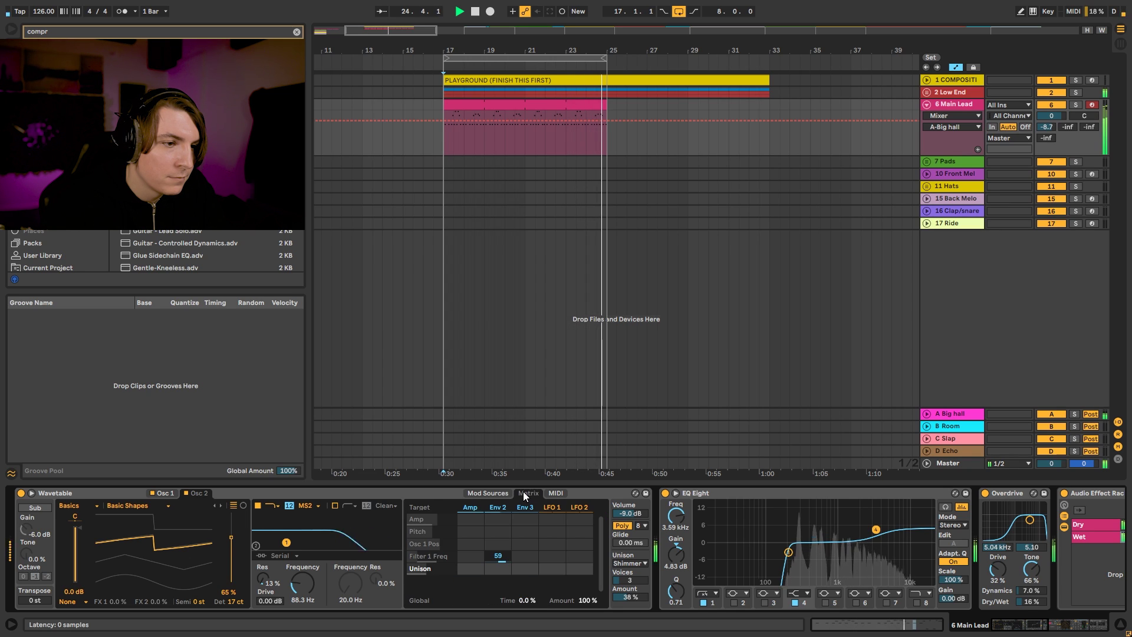
pyautogui.moveTo(499, 560); pyautogui.dragTo(500, 556)
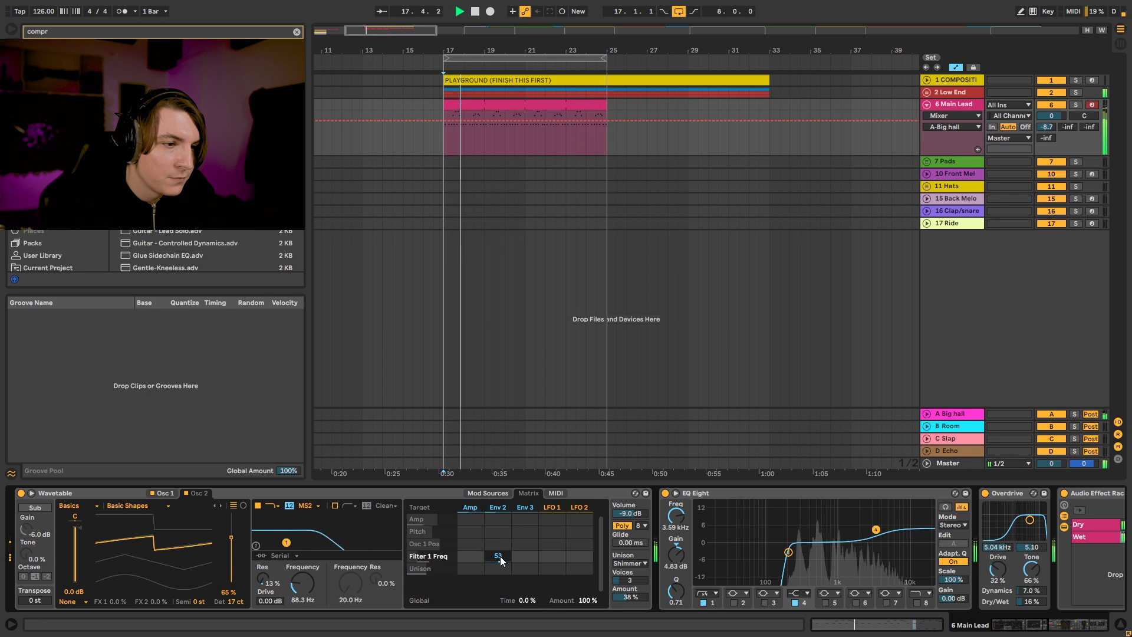
pyautogui.press('space')
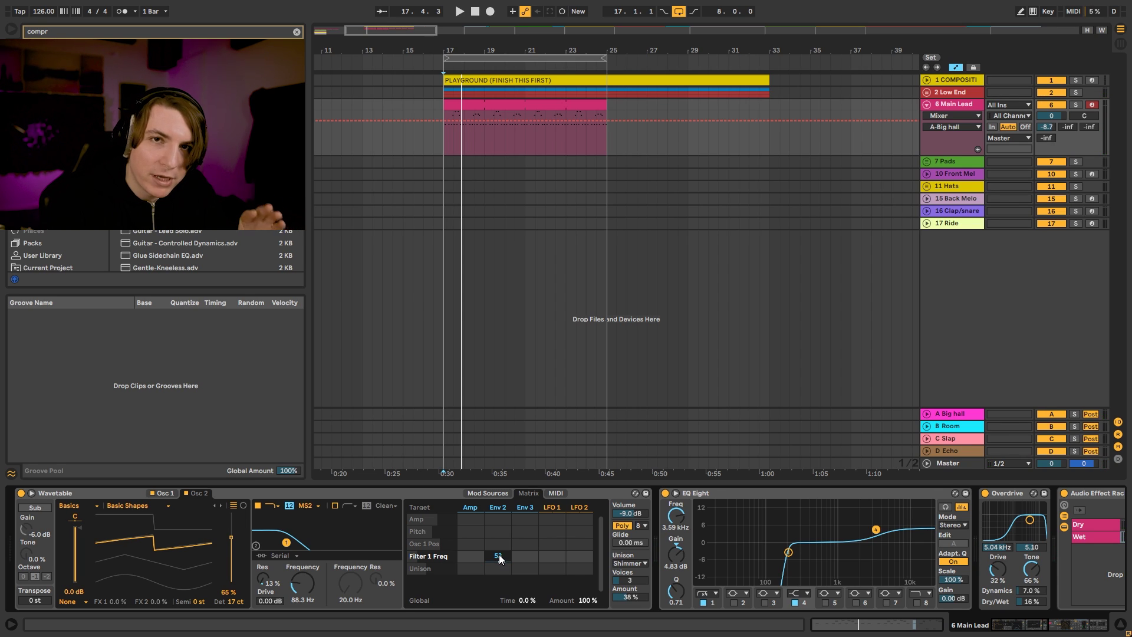
pyautogui.press('space')
pyautogui.moveTo(499, 555); pyautogui.dragTo(498, 556)
# Step: Set Wavetable's Amp decay to 294 ms and EQ Eight's low-cut band to 255 Hz with a Q of 0.49
pyautogui.click(488, 493)
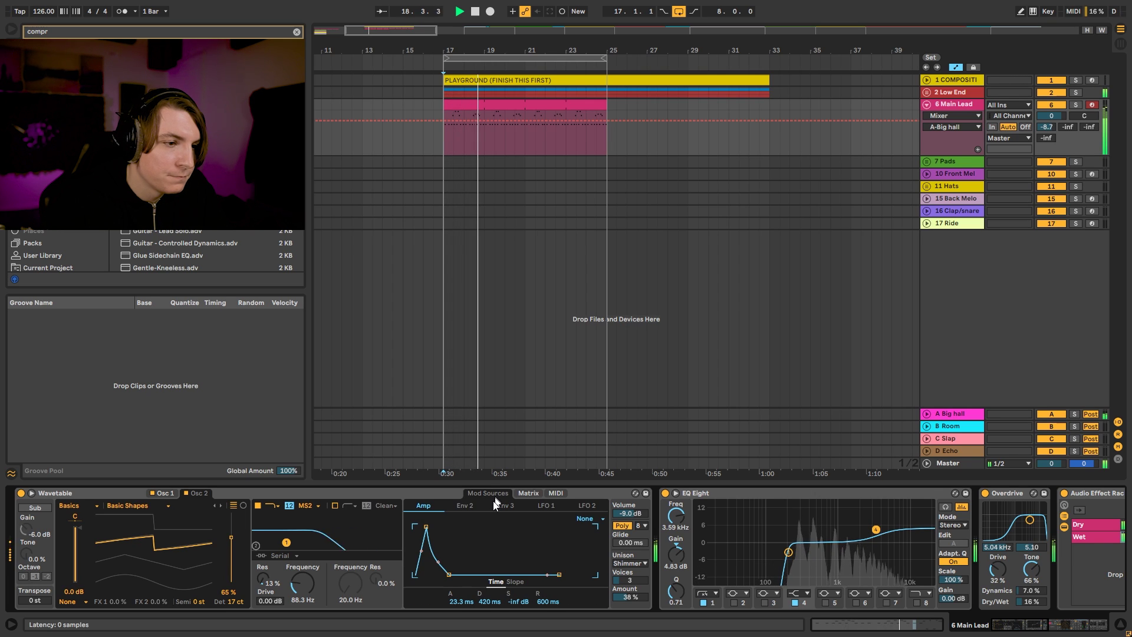
pyautogui.moveTo(449, 575)
pyautogui.mouseDown()
pyautogui.moveTo(443, 563)
pyautogui.moveTo(447, 574)
pyautogui.mouseUp()
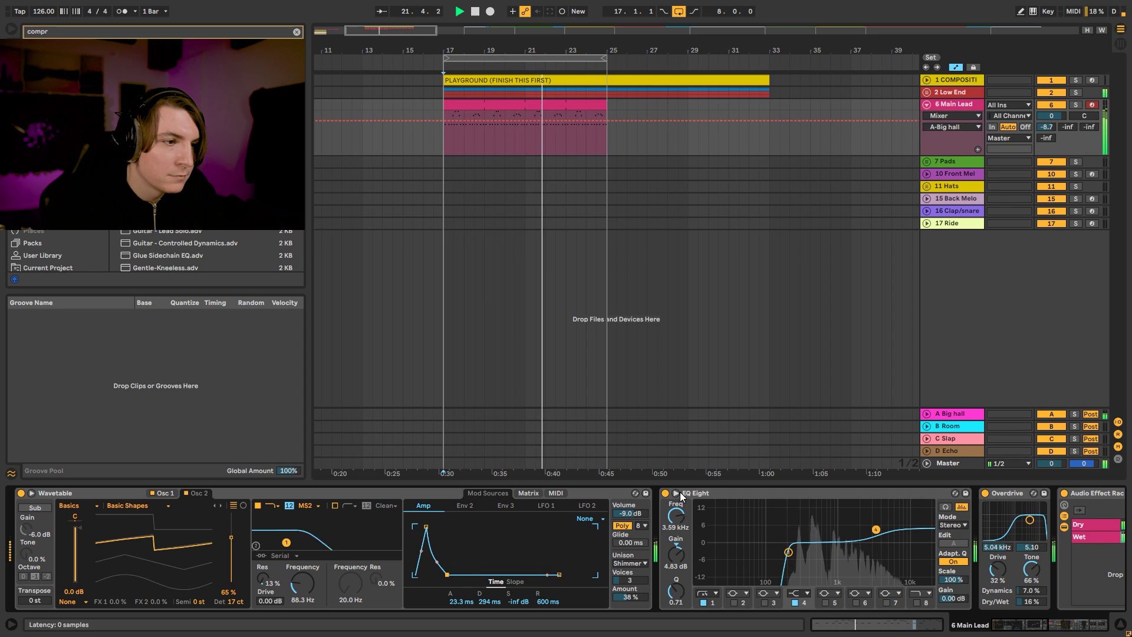
pyautogui.moveTo(794, 553); pyautogui.dragTo(796, 558)
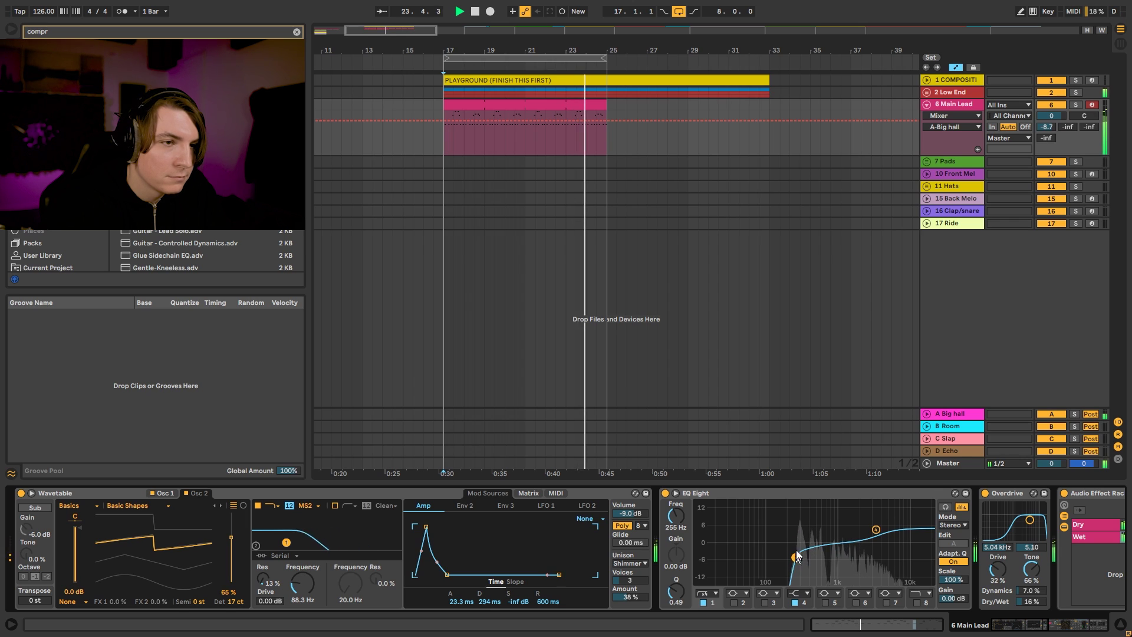
pyautogui.press('space')
# Step: Set the Main Lead's track volume to -4.2 dB during playback and fold the track
pyautogui.click(926, 104)
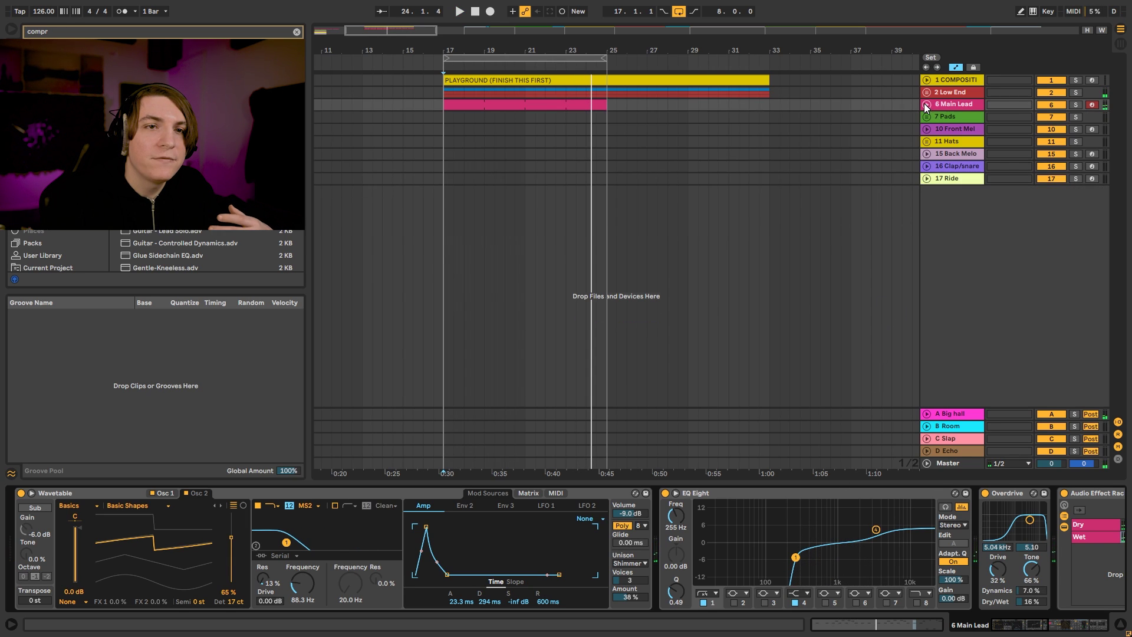
pyautogui.click(925, 104)
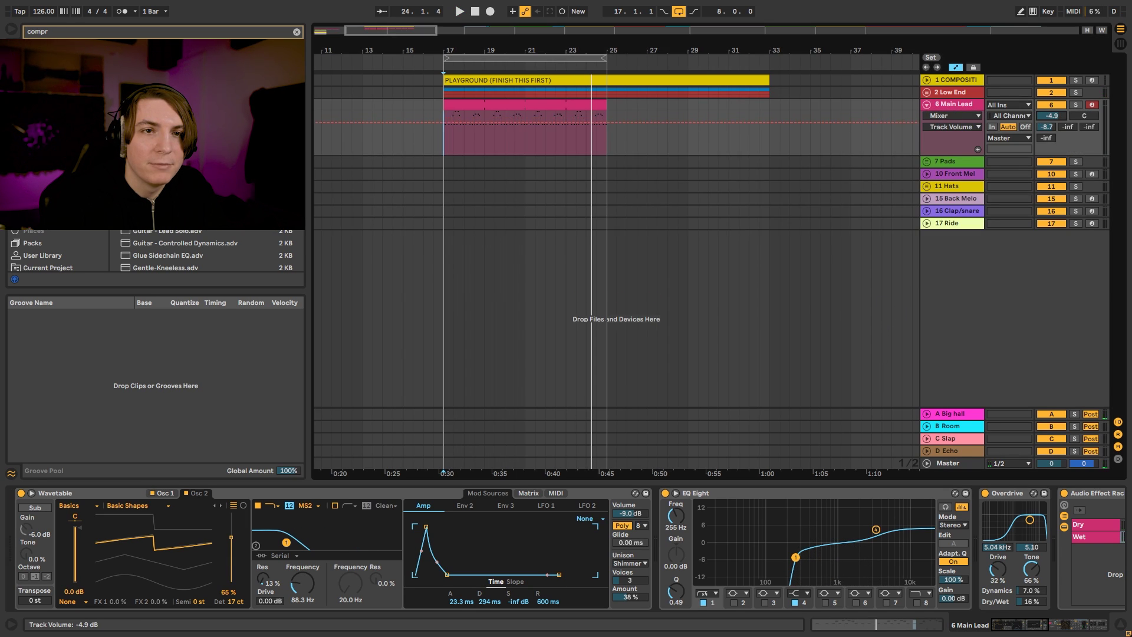
pyautogui.press('space')
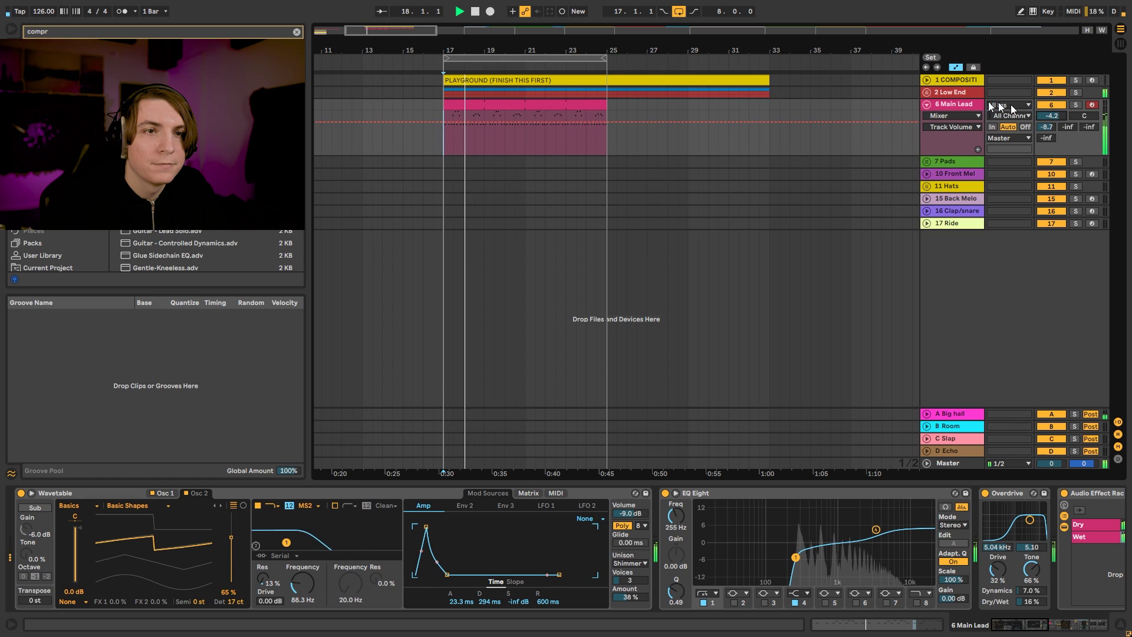
pyautogui.click(927, 105)
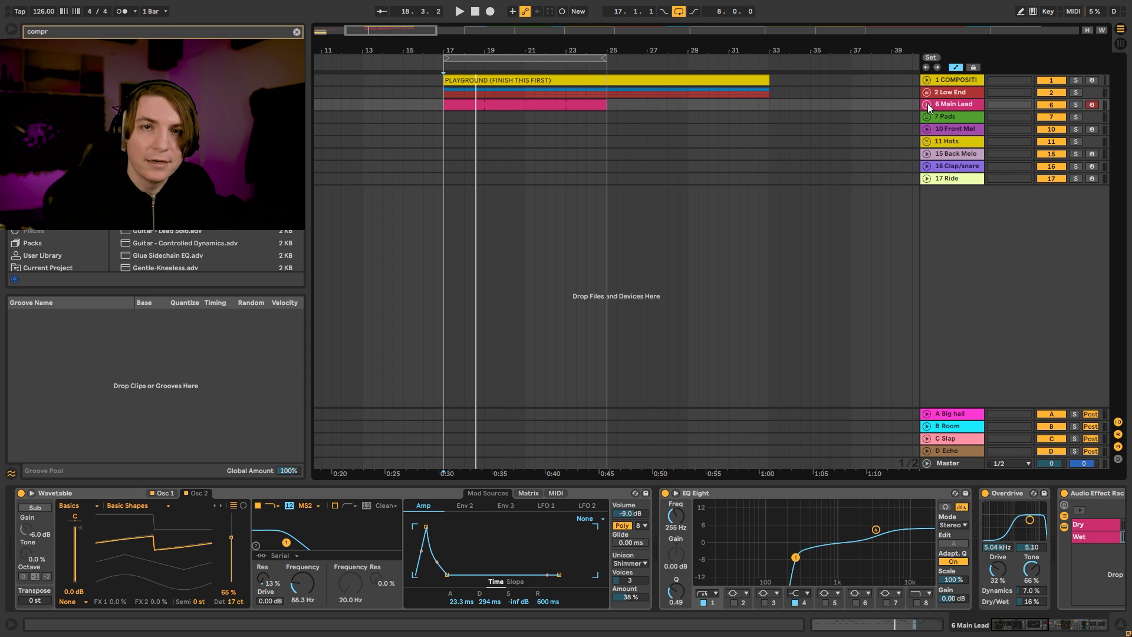
# Step: Unfold the Main Lead track and deactivate it
pyautogui.moveTo(572, 50); pyautogui.dragTo(573, 63)
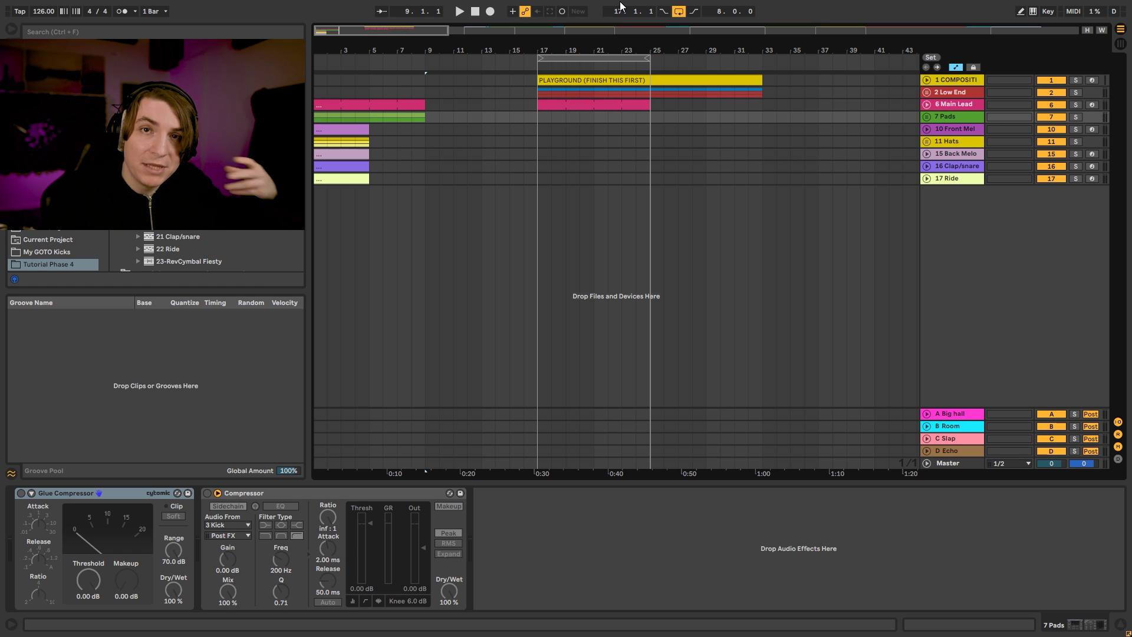
pyautogui.click(926, 104)
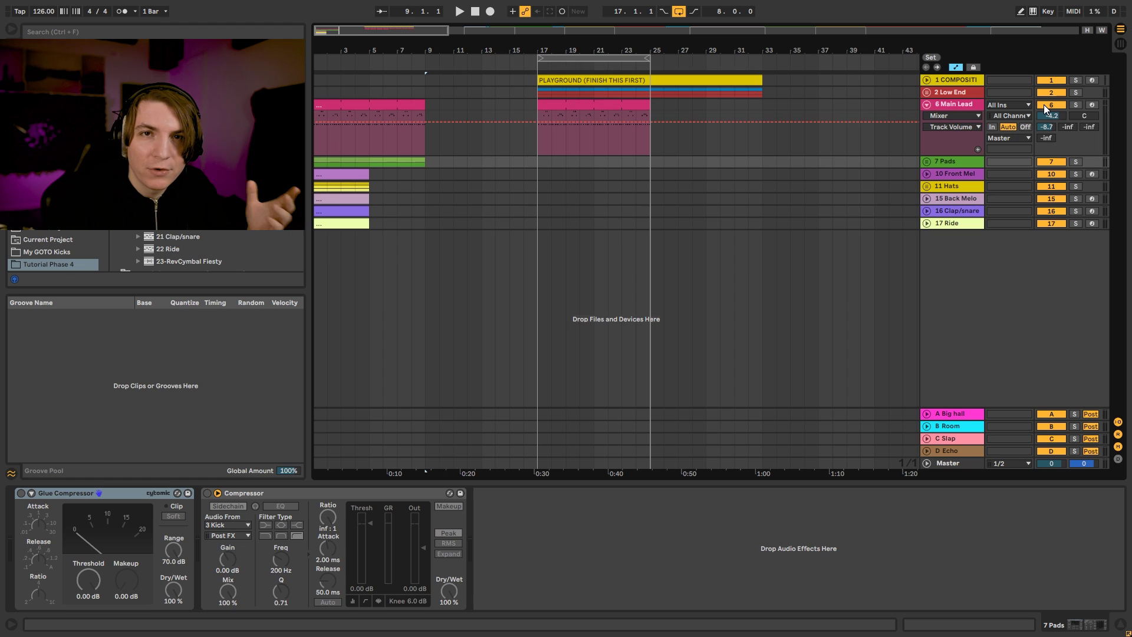
pyautogui.click(1044, 105)
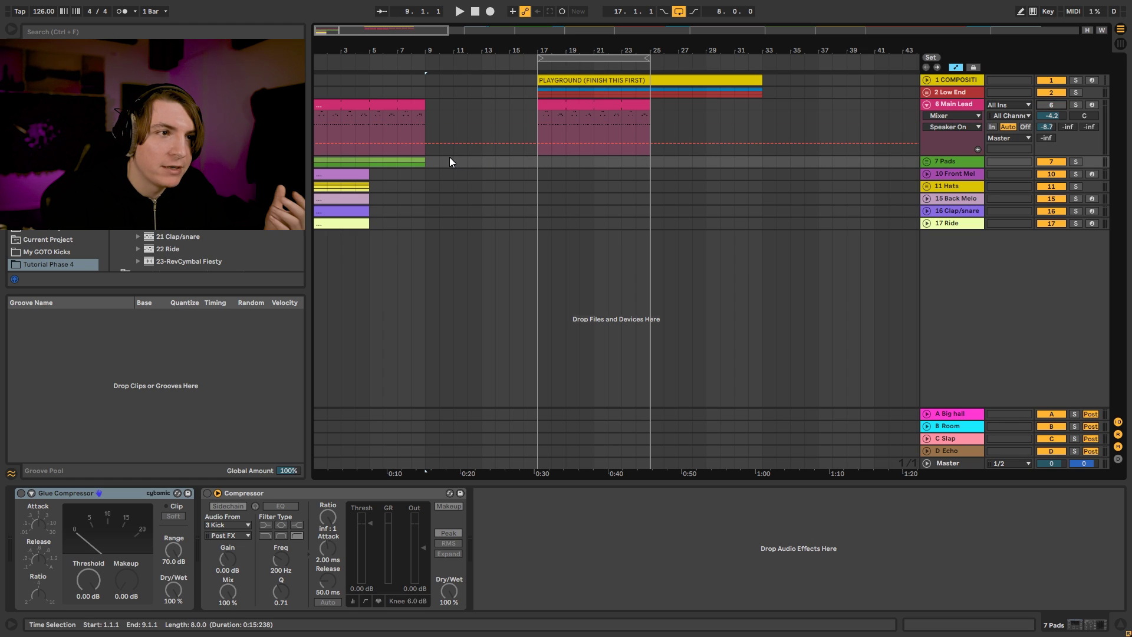
# Step: Unfold the Pads group, copy the High Pad clip to bar 17 and inspect its notes in the piano roll
pyautogui.click(925, 161)
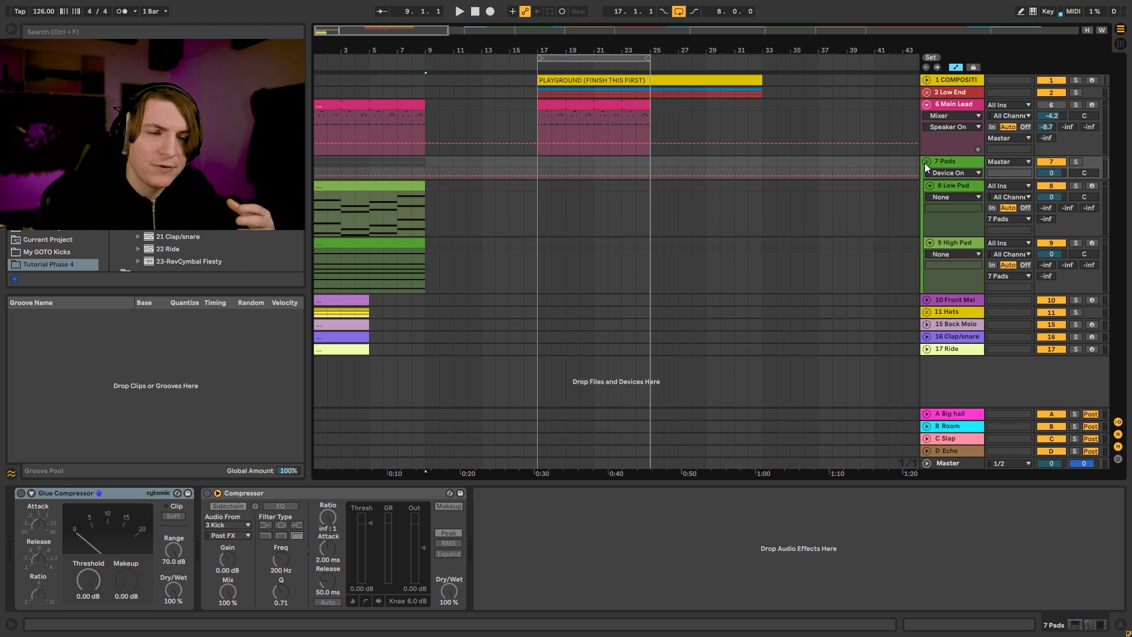
pyautogui.moveTo(442, 251); pyautogui.dragTo(600, 250)
pyautogui.doubleClick(599, 244)
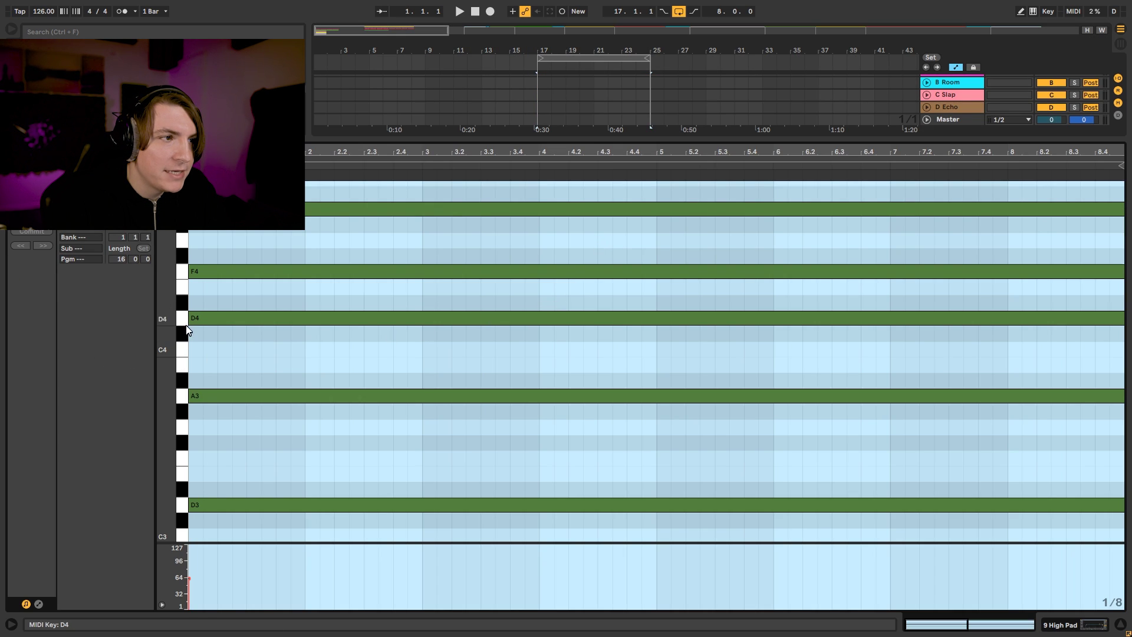
pyautogui.scroll(1, 222, 333)
pyautogui.scroll(-3, 246, 395)
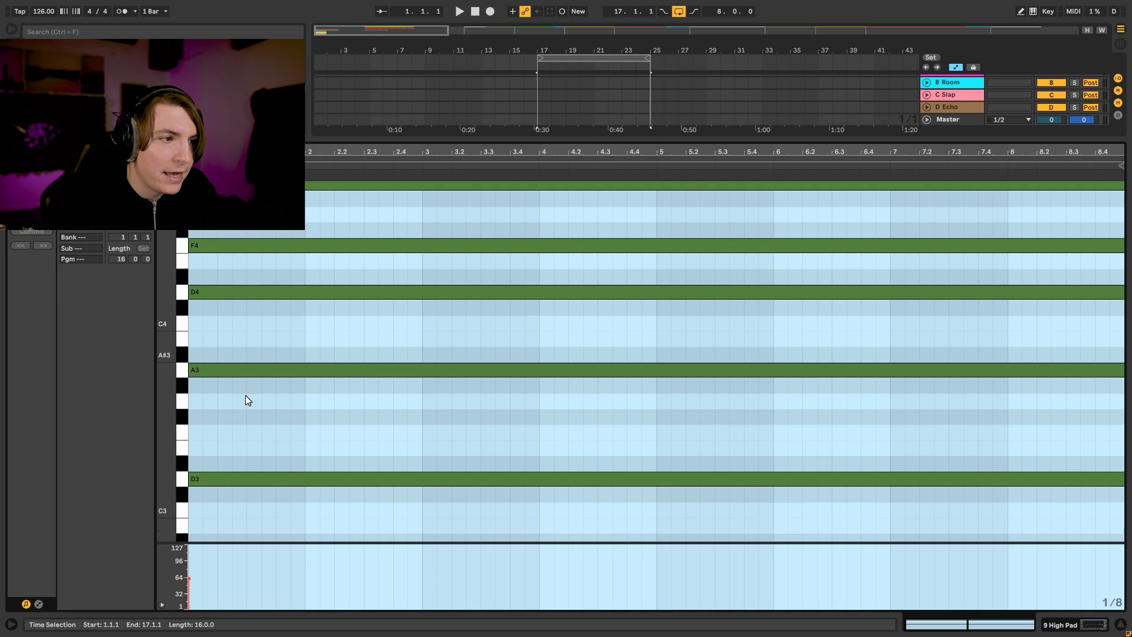
pyautogui.click(225, 277)
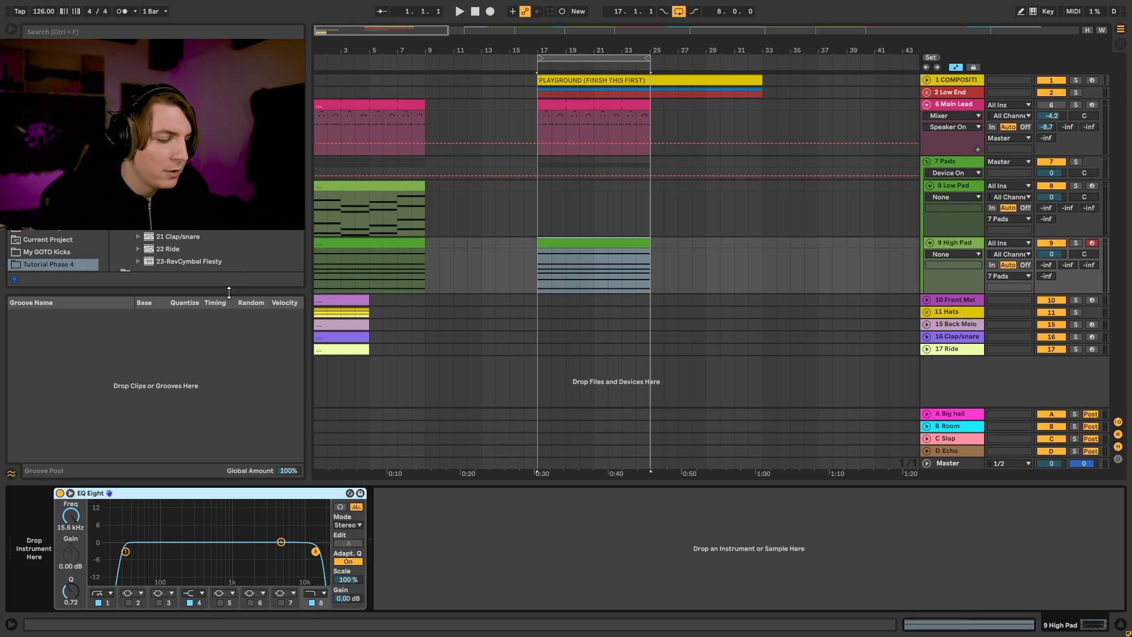
# Step: Search the browser for "diva" and load Diva(x64) onto the High Pad track
pyautogui.hotkey('ctrl', 'f')
pyautogui.write('diva')
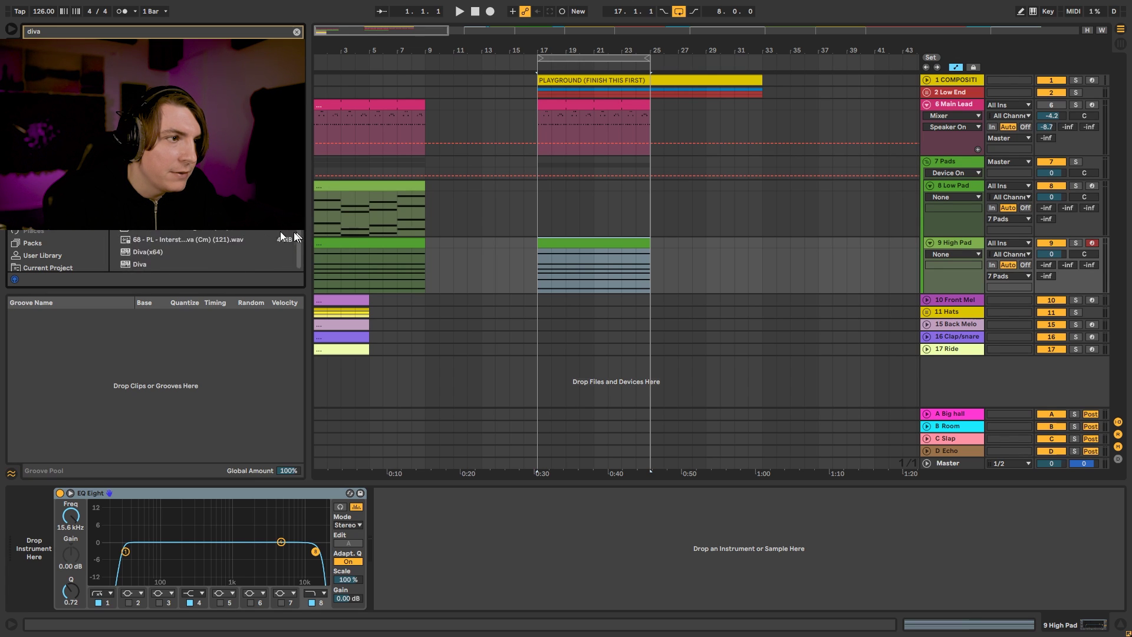
pyautogui.press('Down')
pyautogui.press('Return')
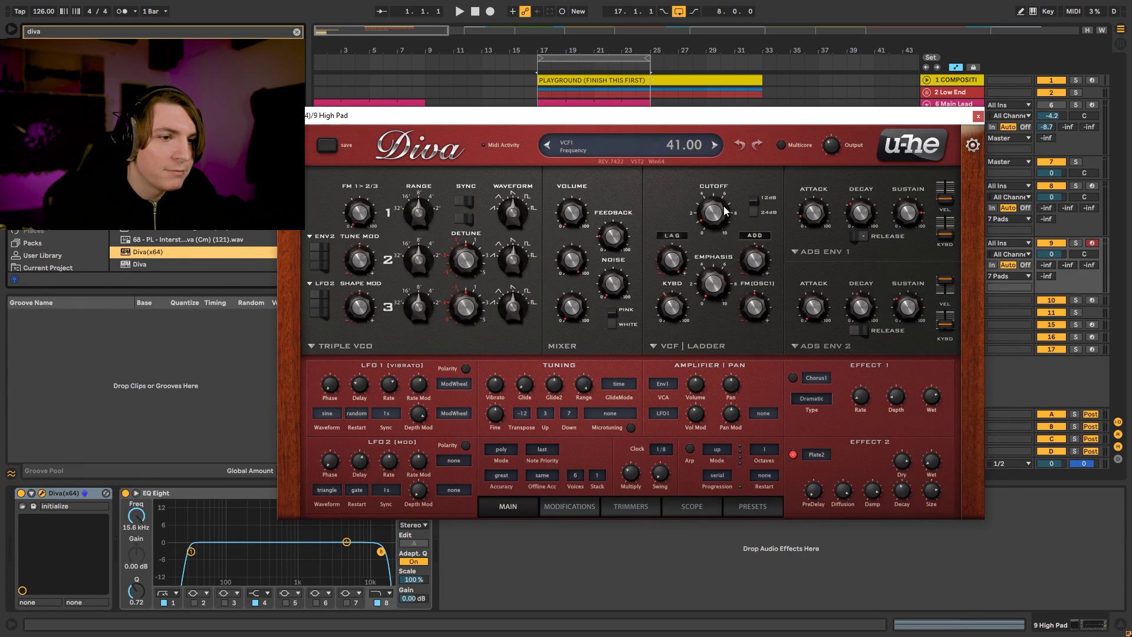
# Step: Open the Presets folder of the Mercurial Tones pack in Diva and browse to its pad presets
pyautogui.click(760, 508)
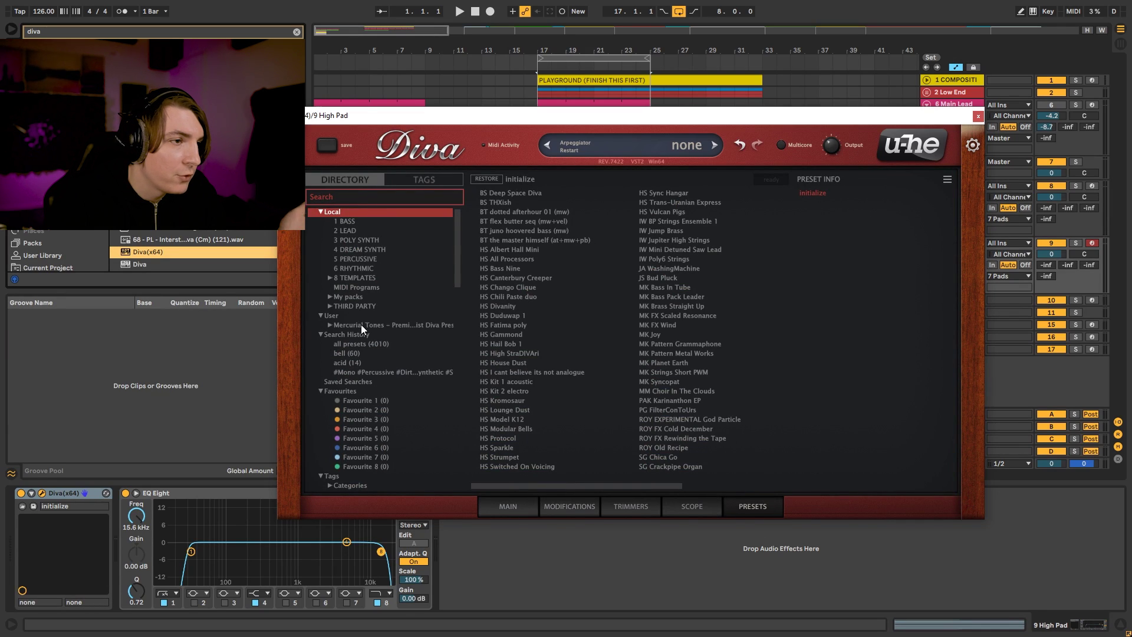
pyautogui.click(330, 325)
pyautogui.click(352, 354)
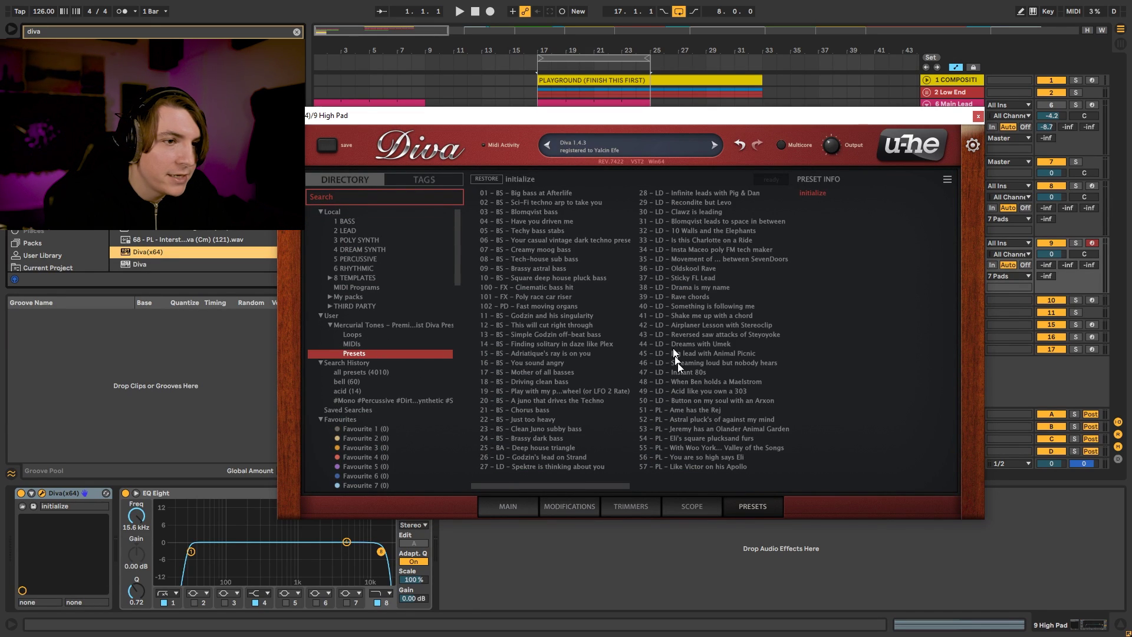
pyautogui.moveTo(624, 487); pyautogui.dragTo(723, 487)
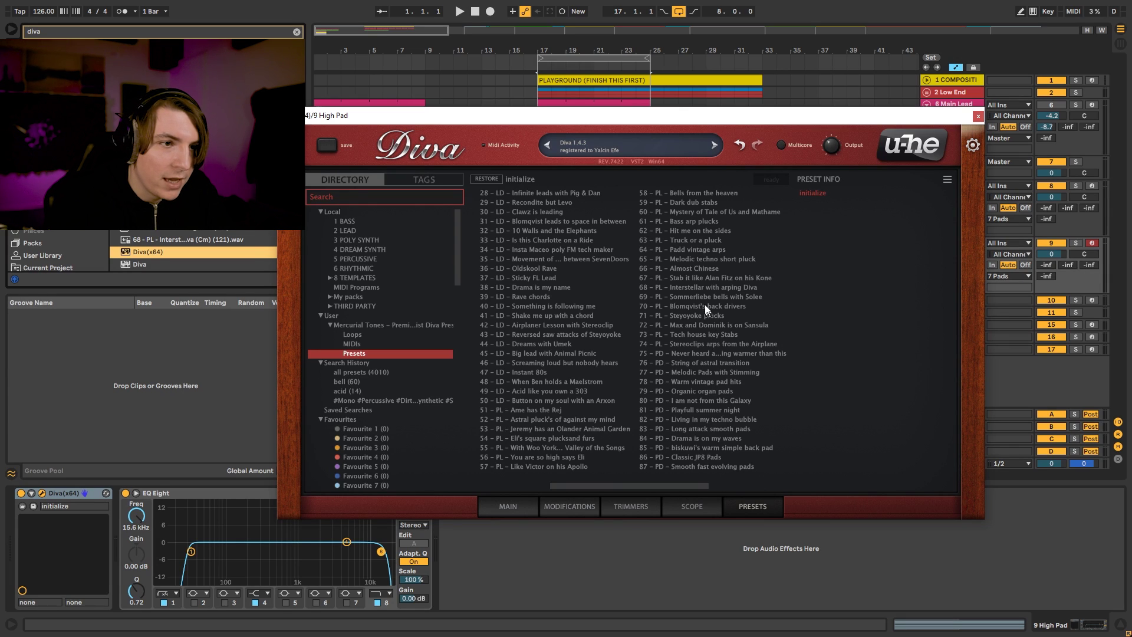
# Step: Audition pad presets 75 and 76 during playback, and load "85 - PD - biskuwi's warm simple back pad"
pyautogui.click(708, 353)
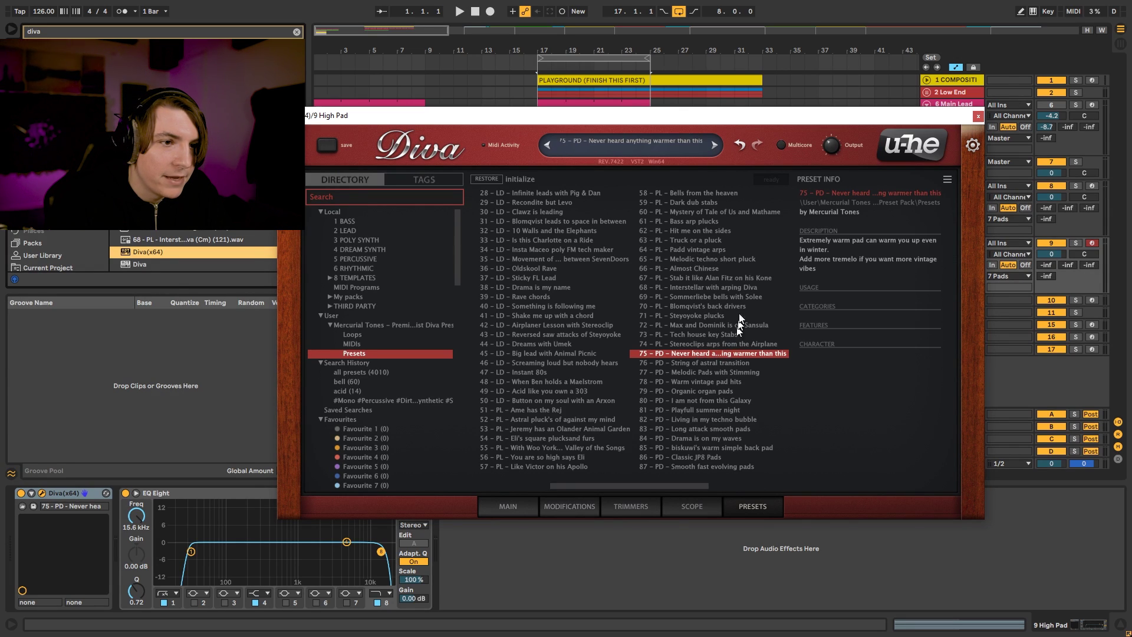
pyautogui.press('space')
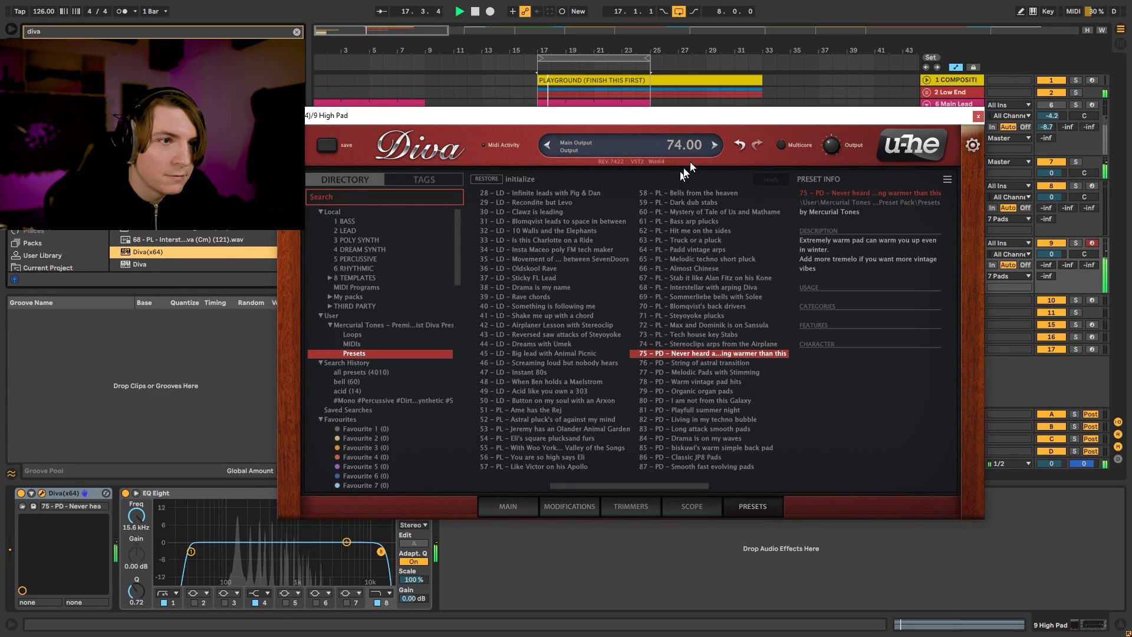
pyautogui.click(715, 144)
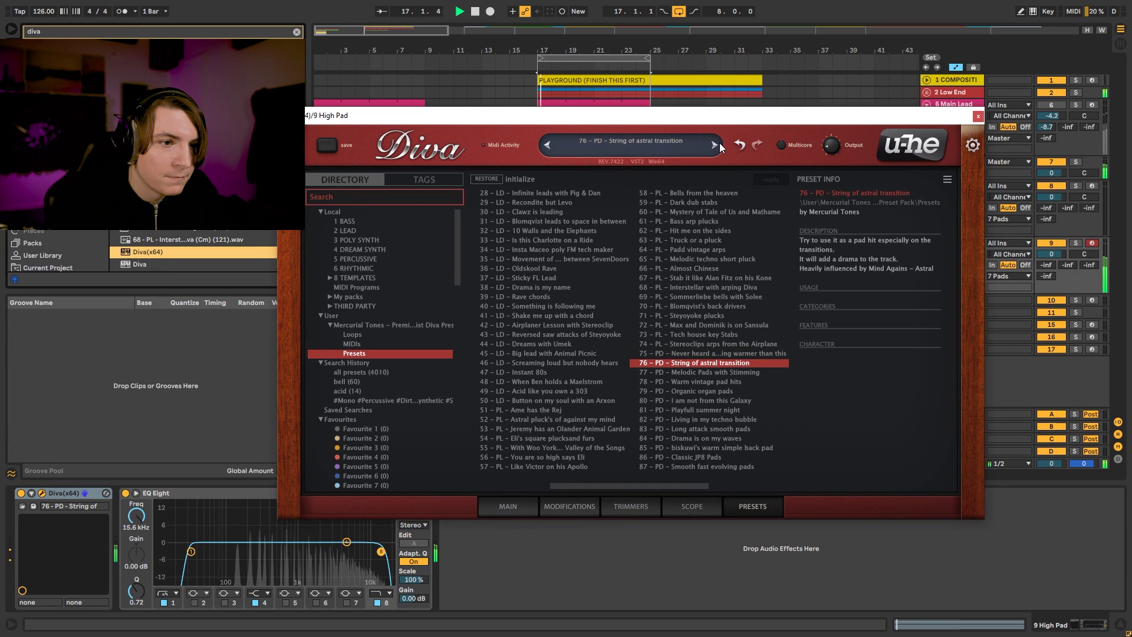
pyautogui.click(705, 447)
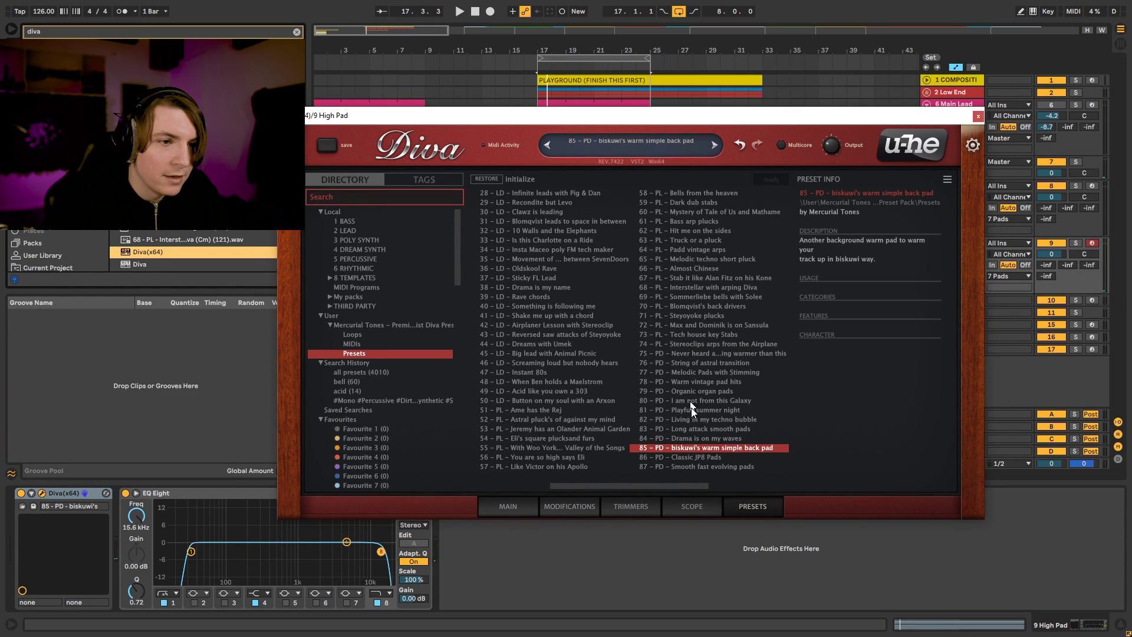
pyautogui.press('space')
# Step: Raise Diva's filter cutoff to 150 while the pad plays
pyautogui.click(514, 501)
pyautogui.press('space')
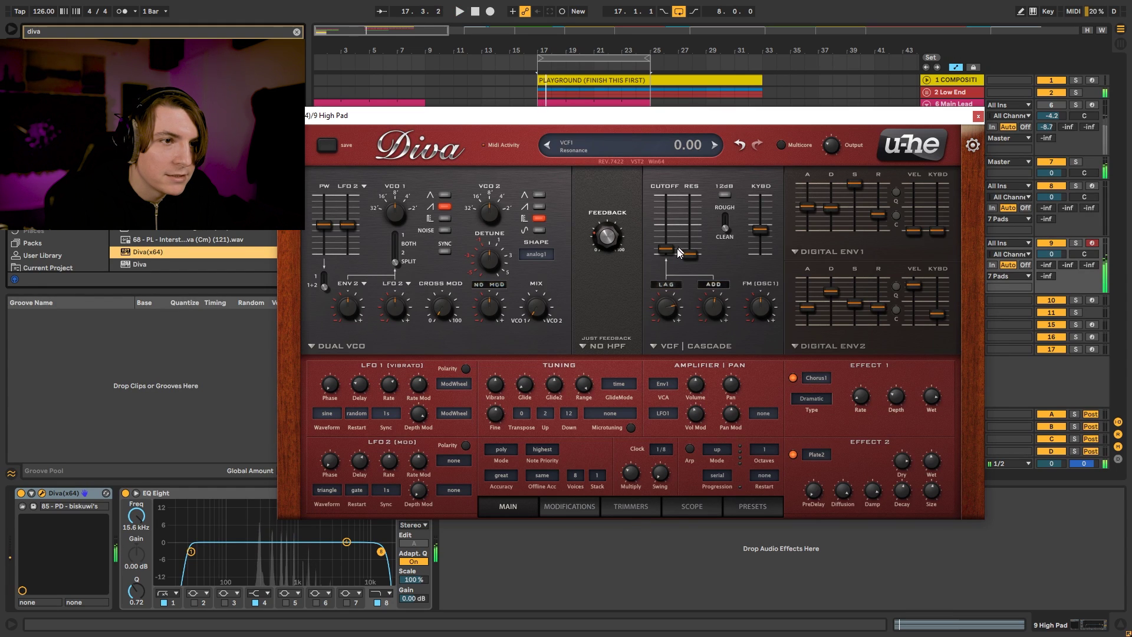
pyautogui.moveTo(665, 242); pyautogui.dragTo(672, 129)
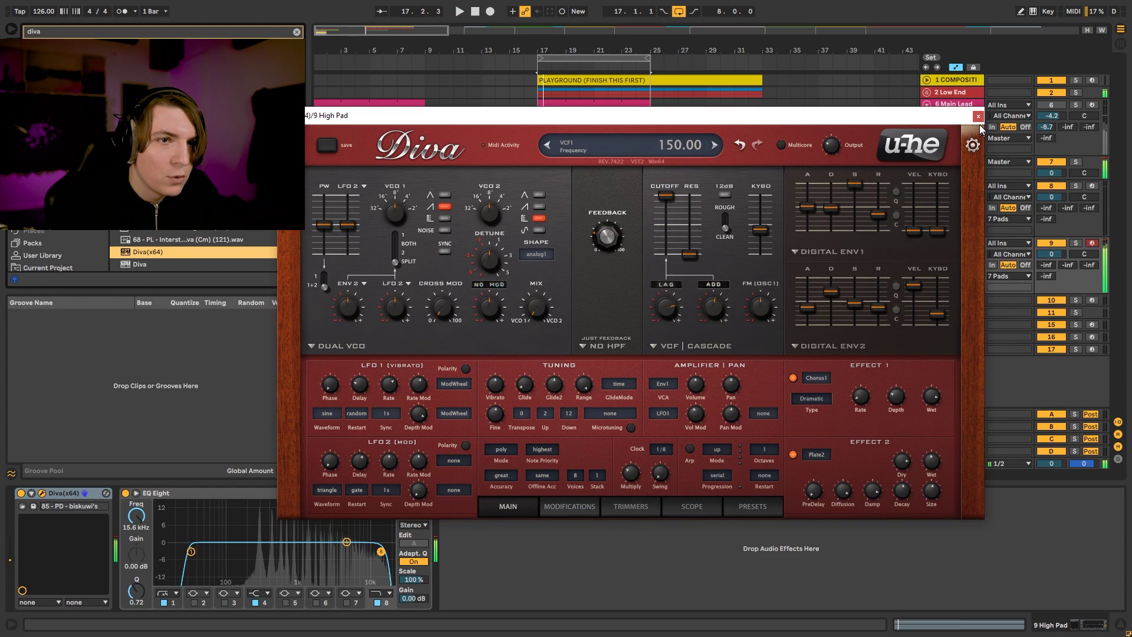
# Step: Close Diva and lower the High Pad's track volume to -14.1 dB during playback
pyautogui.click(977, 116)
pyautogui.moveTo(1051, 254); pyautogui.dragTo(1051, 280)
pyautogui.press('space')
pyautogui.press('space')
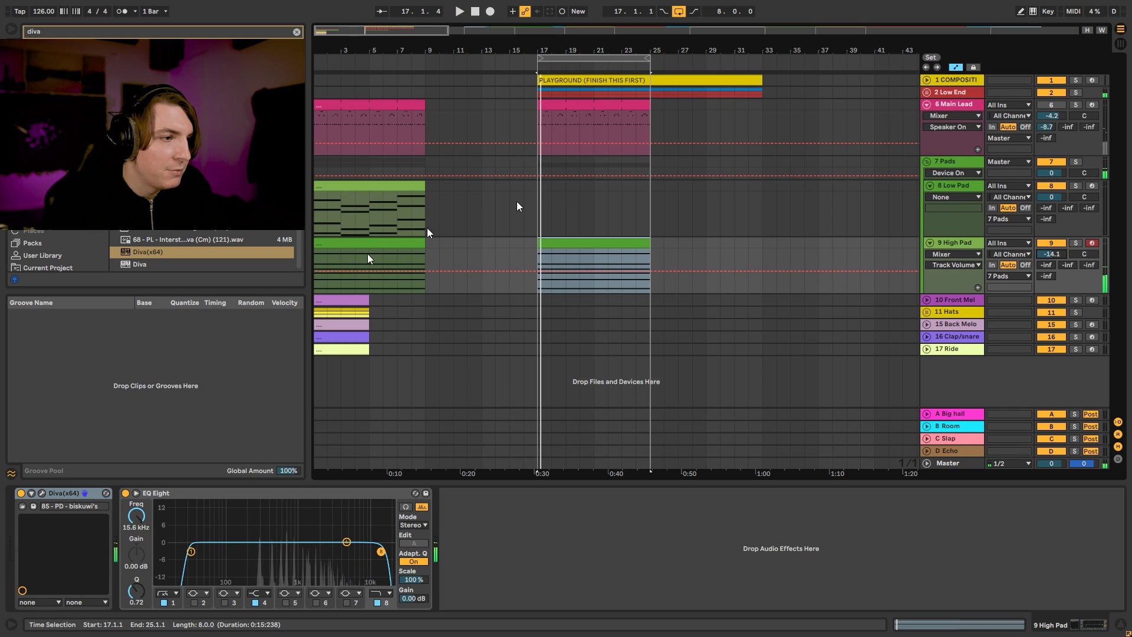
# Step: Reopen Diva, set its main output to 38, play the pad and close the plugin window
pyautogui.click(43, 491)
pyautogui.moveTo(832, 156)
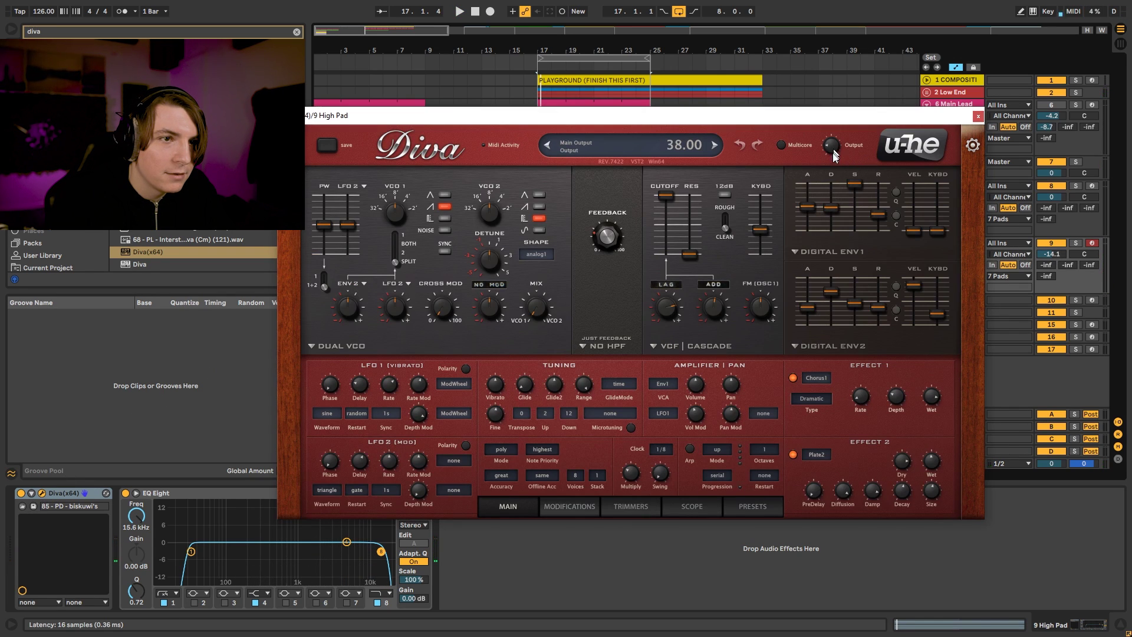
pyautogui.press('space')
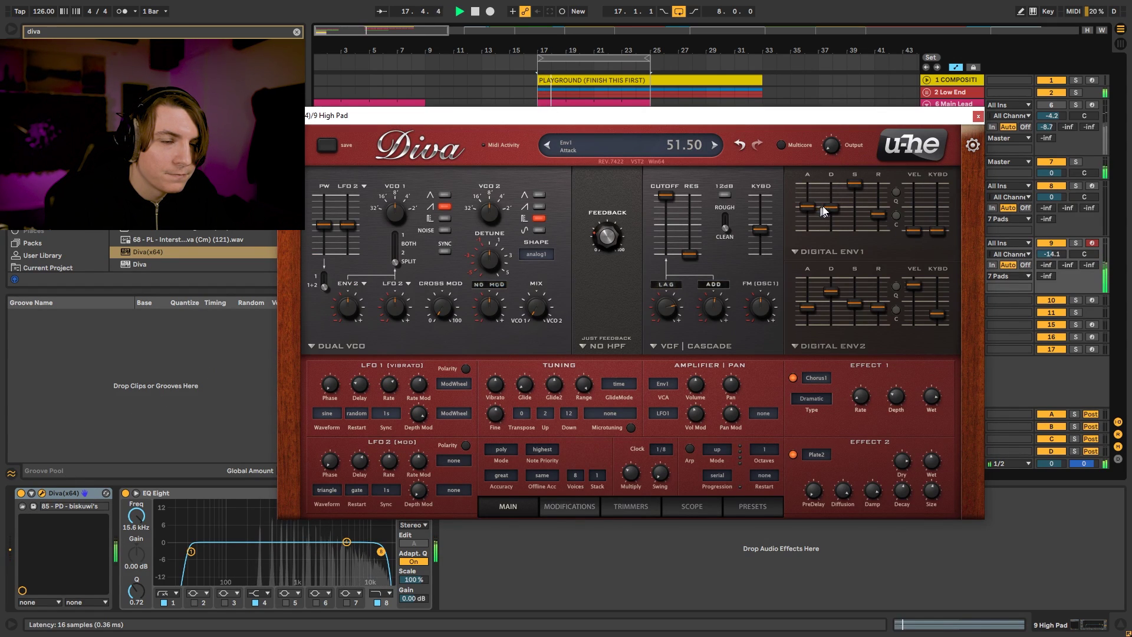
pyautogui.click(977, 116)
pyautogui.press('space')
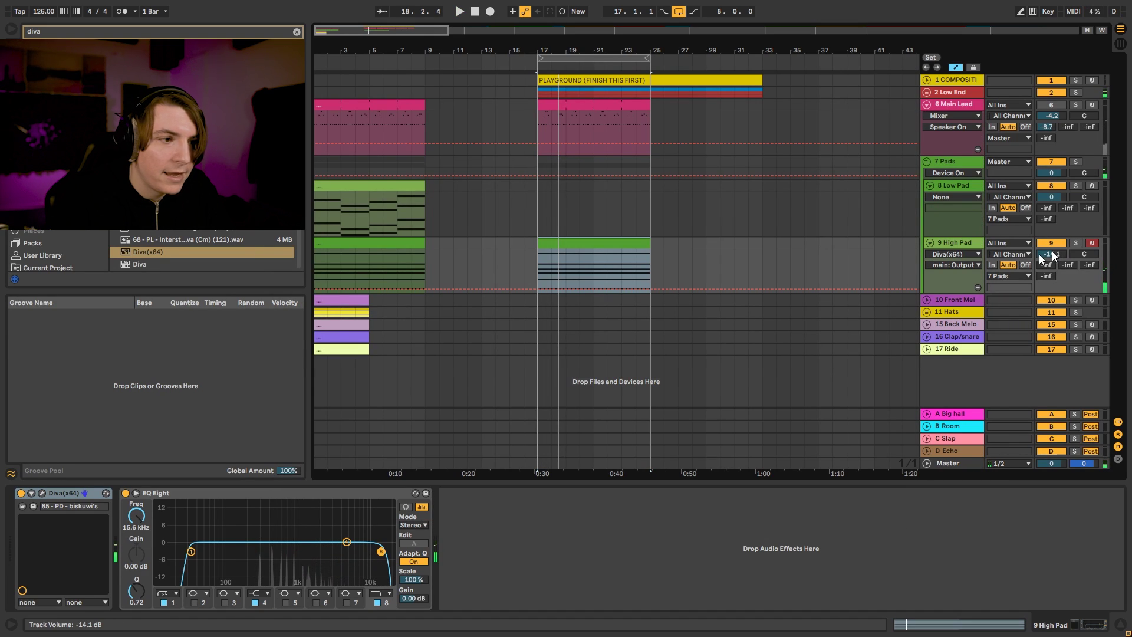
# Step: Start a new search in the browser
pyautogui.hotkey('ctrl', 'f')
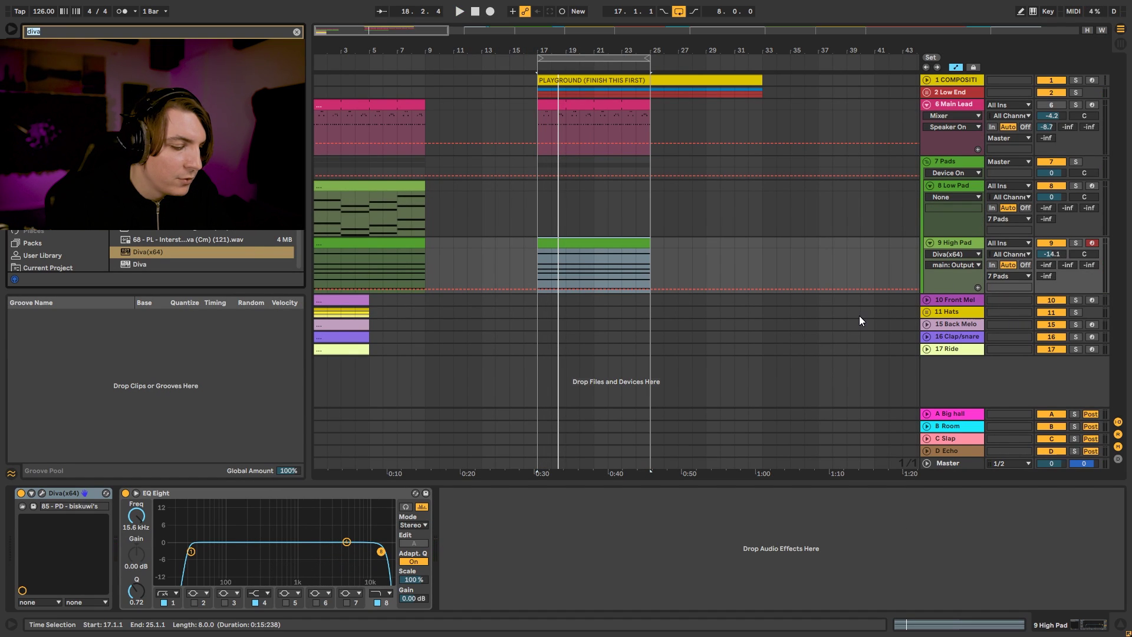
# Step: Add a Utility between Diva and EQ Eight on the High Pad and set its gain to -10.6 dB during playback
pyautogui.write('uti')
pyautogui.press('Return')
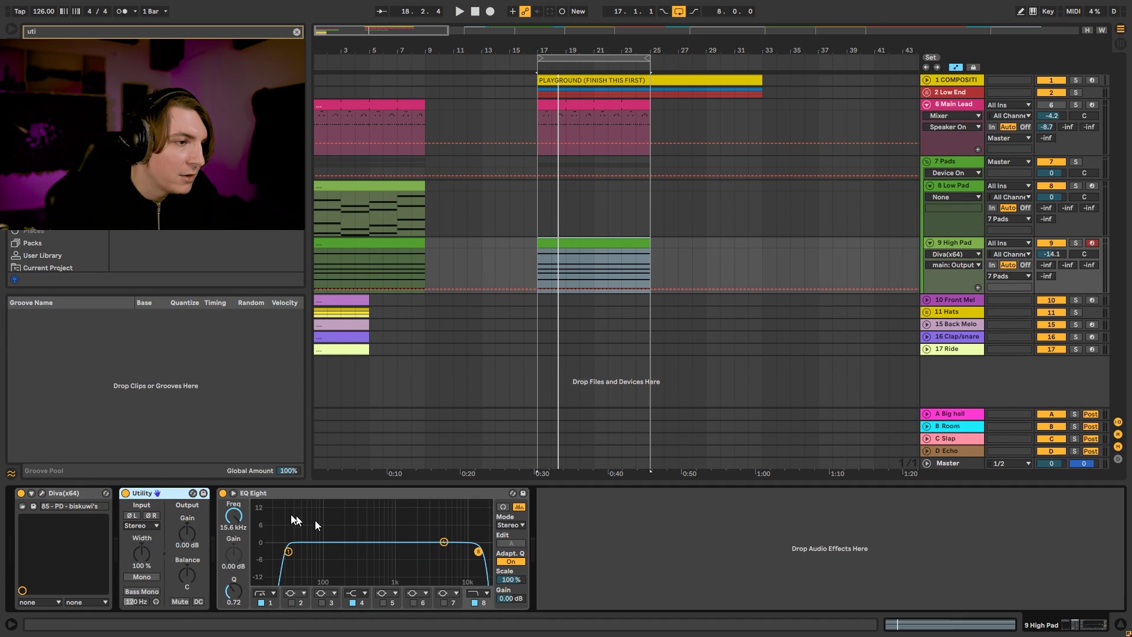
pyautogui.press('space')
pyautogui.moveTo(187, 534); pyautogui.dragTo(187, 560)
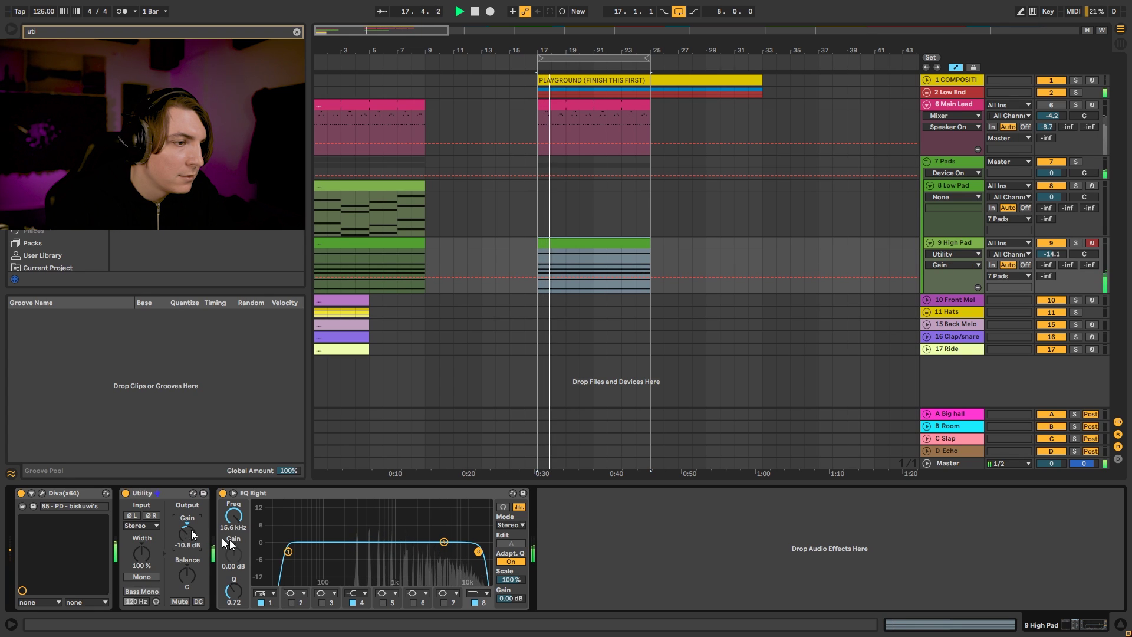
# Step: Shape the High Pad's EQ Eight with a low cut at about 539 Hz, band 8 off and a slight high-shelf boost
pyautogui.moveTo(289, 551); pyautogui.dragTo(376, 561)
pyautogui.click(473, 602)
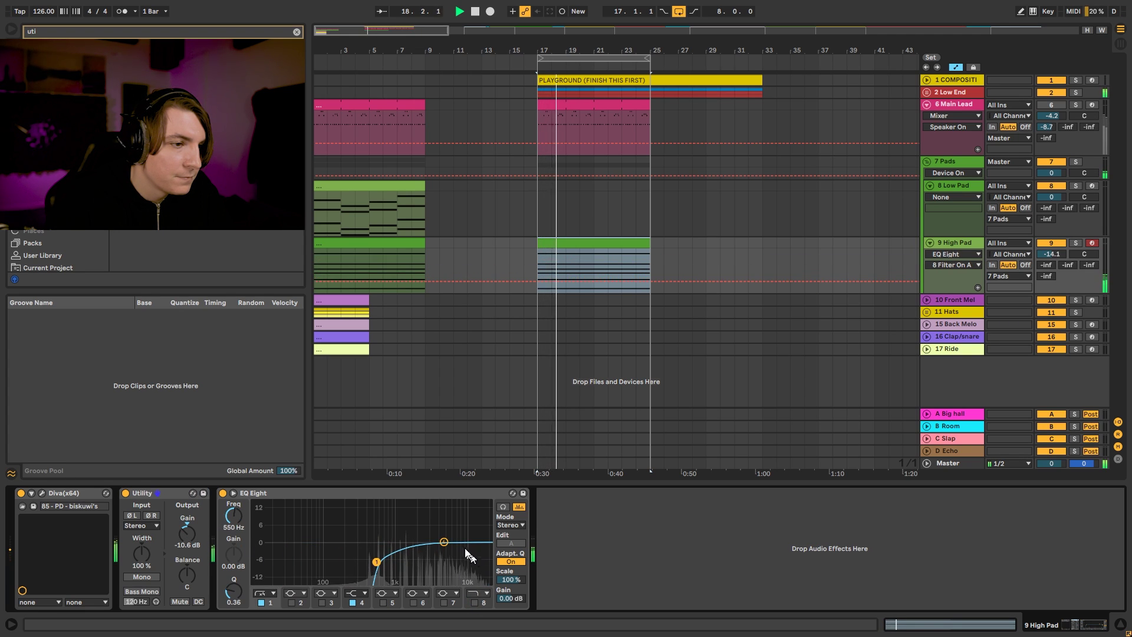
pyautogui.moveTo(444, 542); pyautogui.dragTo(445, 537)
pyautogui.click(378, 561)
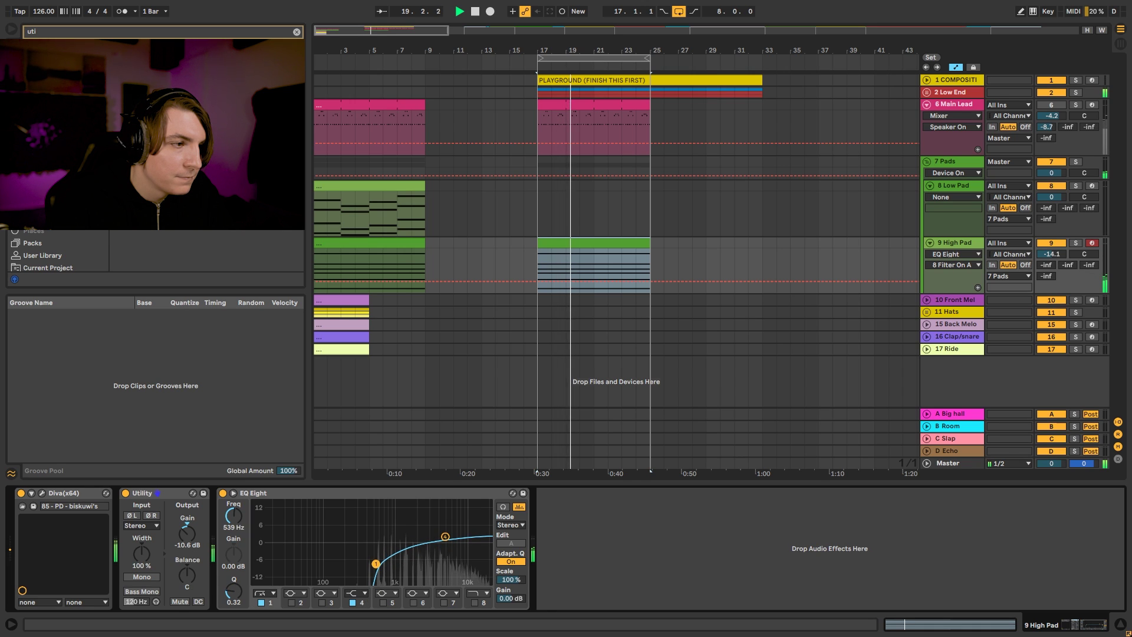
# Step: Set the Chorus1 wet amount to 84 in the High Pad's Diva and close the synth
pyautogui.click(42, 493)
pyautogui.moveTo(927, 386)
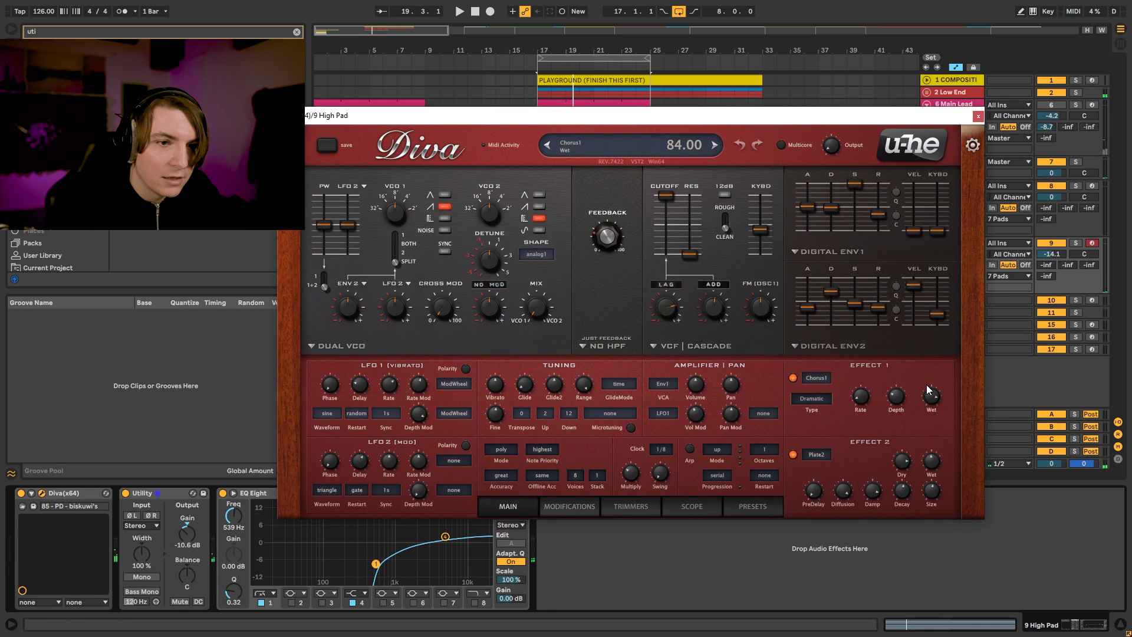
pyautogui.moveTo(930, 460); pyautogui.dragTo(932, 448)
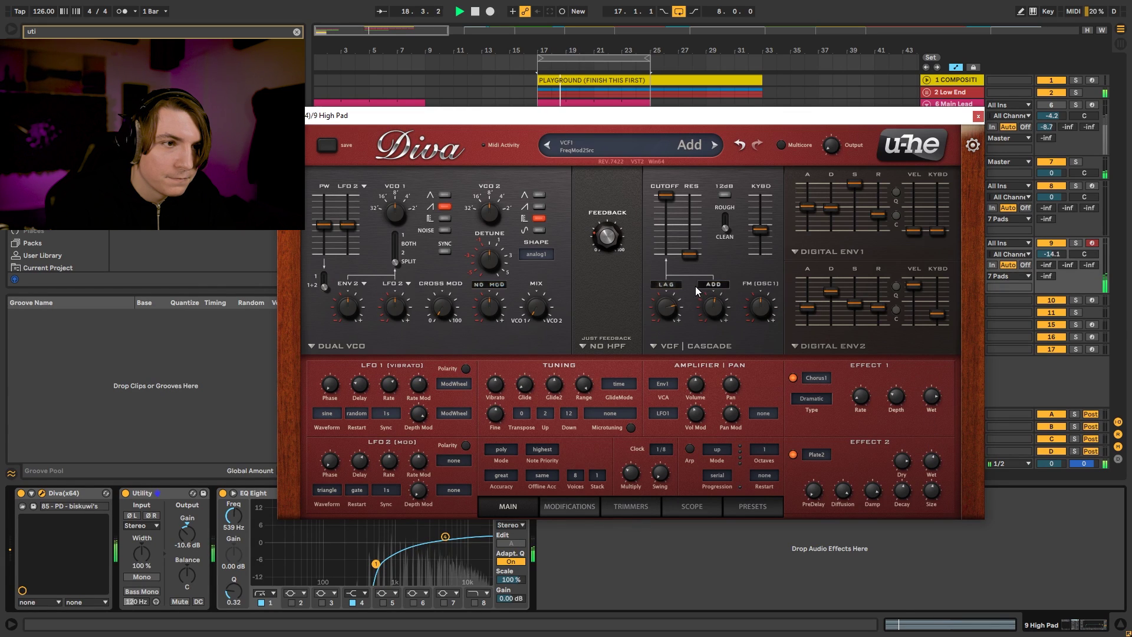
pyautogui.click(978, 116)
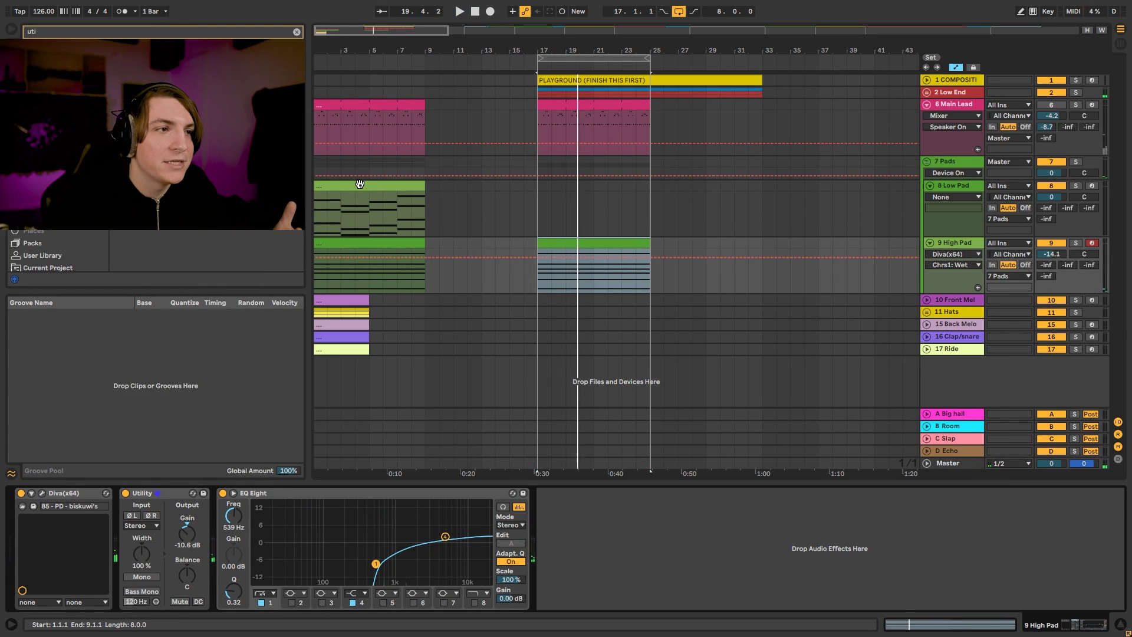
# Step: Copy the Low Pad clip to bars 17 to 25 and open it to review its chord notes
pyautogui.moveTo(364, 186); pyautogui.dragTo(584, 187)
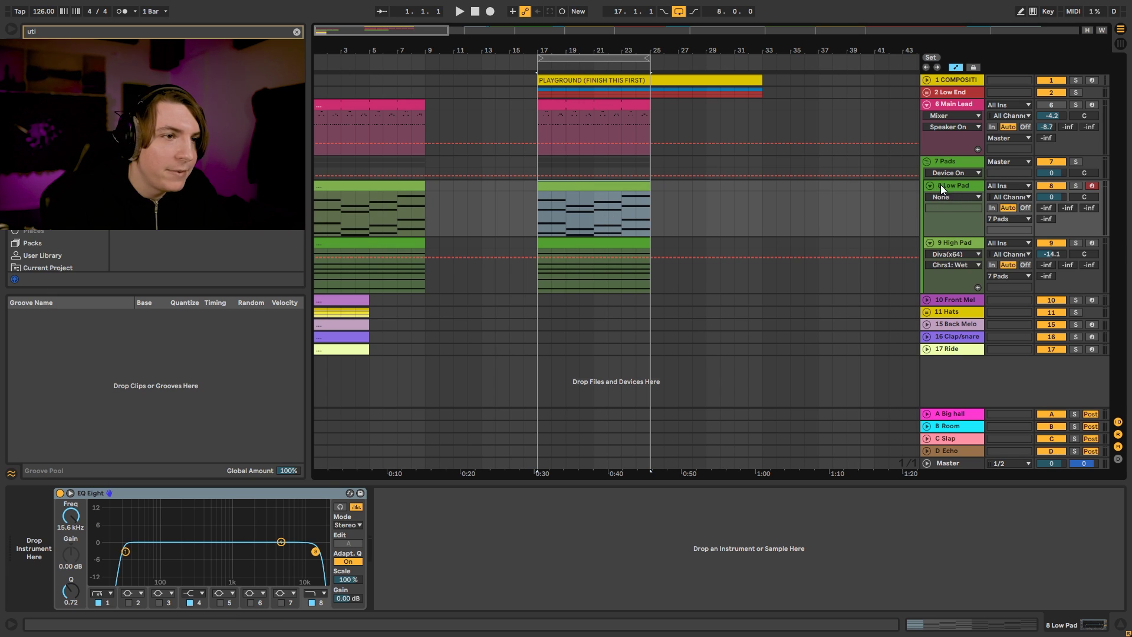
pyautogui.doubleClick(602, 188)
pyautogui.click(275, 369)
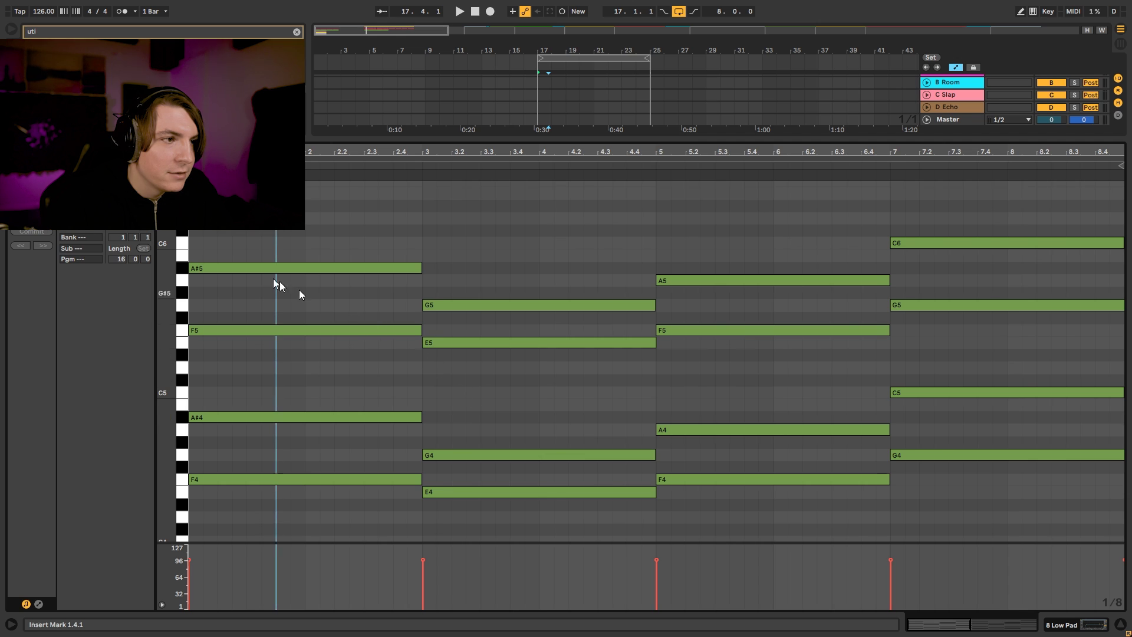
pyautogui.hotkey('ctrl', 'a')
pyautogui.hotkey('shift', 'Tab')
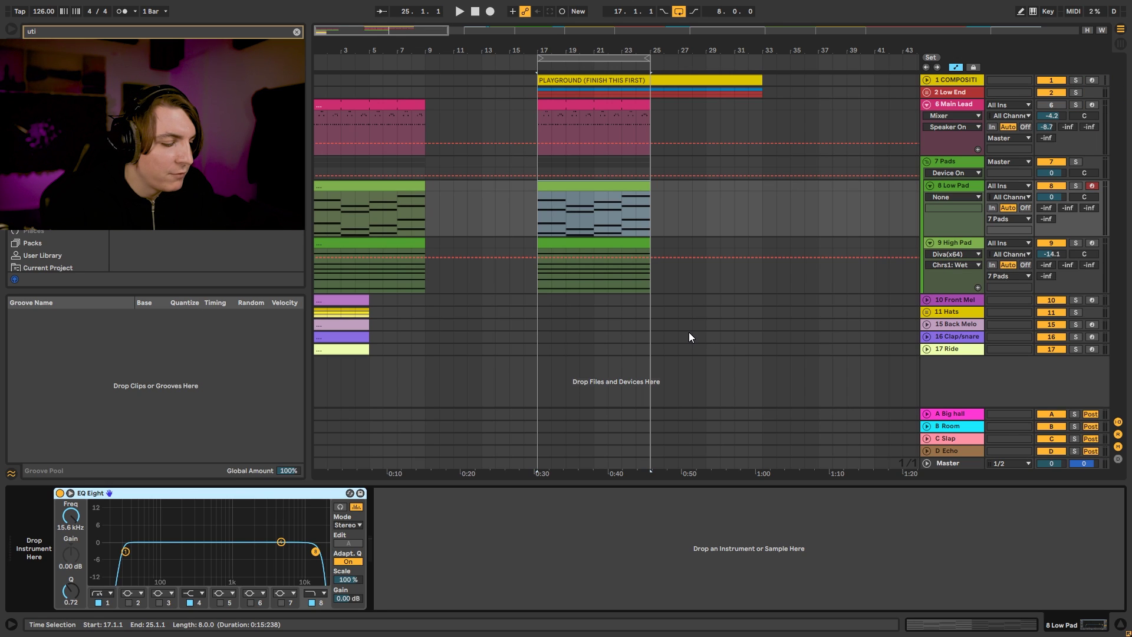
# Step: Search the browser for Serum and load Serum_x64 onto the Low Pad track
pyautogui.hotkey('ctrl', 'f')
pyautogui.write('se')
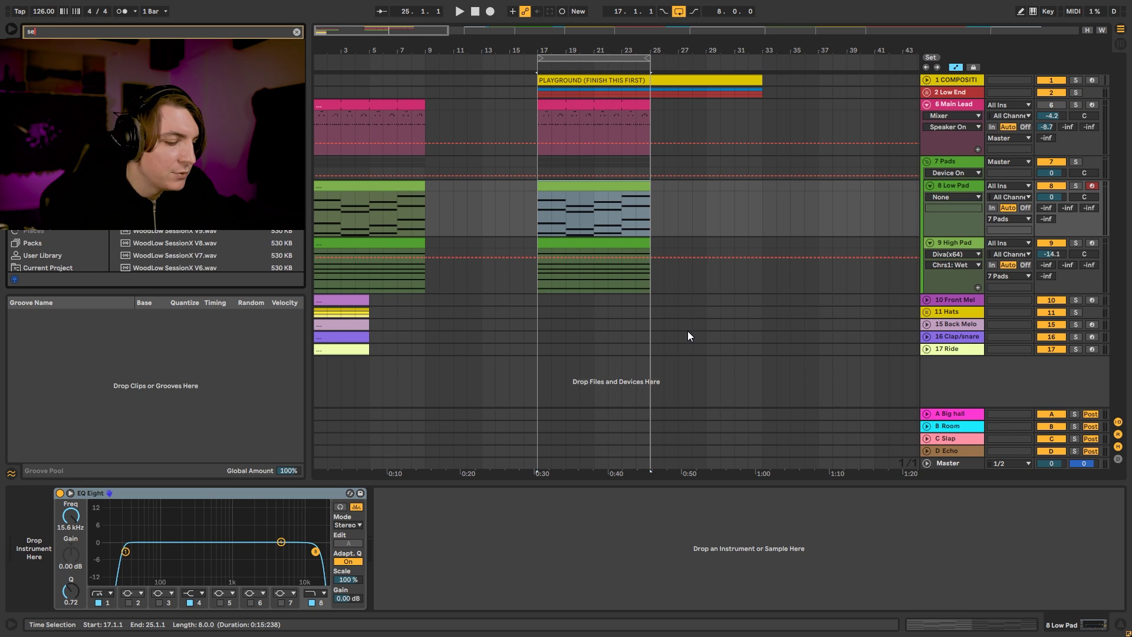
pyautogui.write('um')
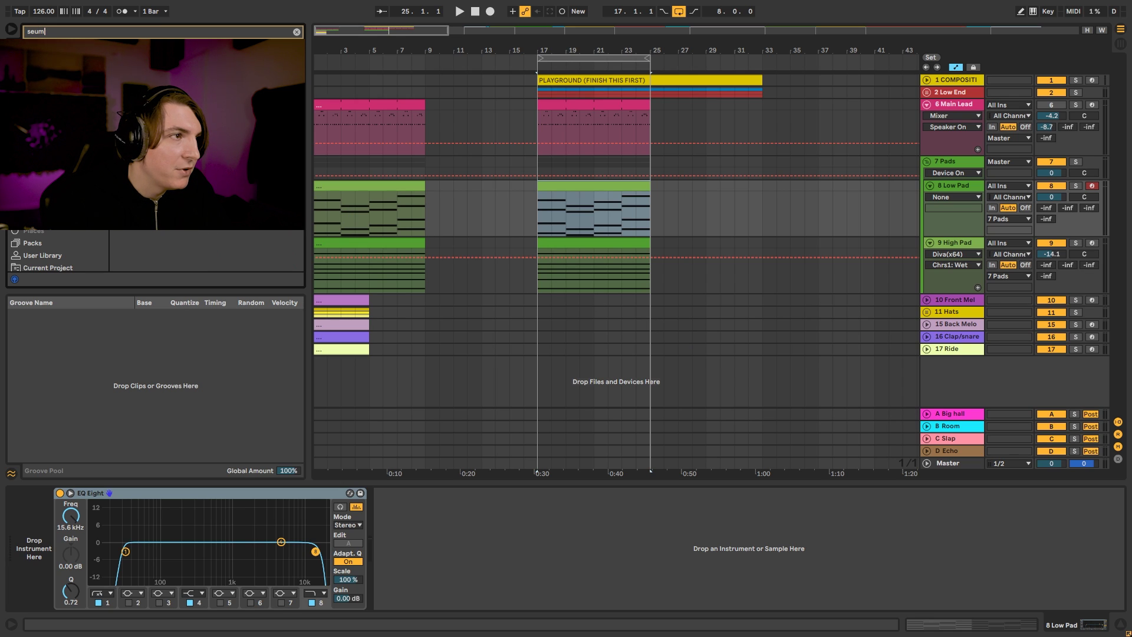
pyautogui.press('BackSpace')
pyautogui.press('BackSpace')
pyautogui.write('r')
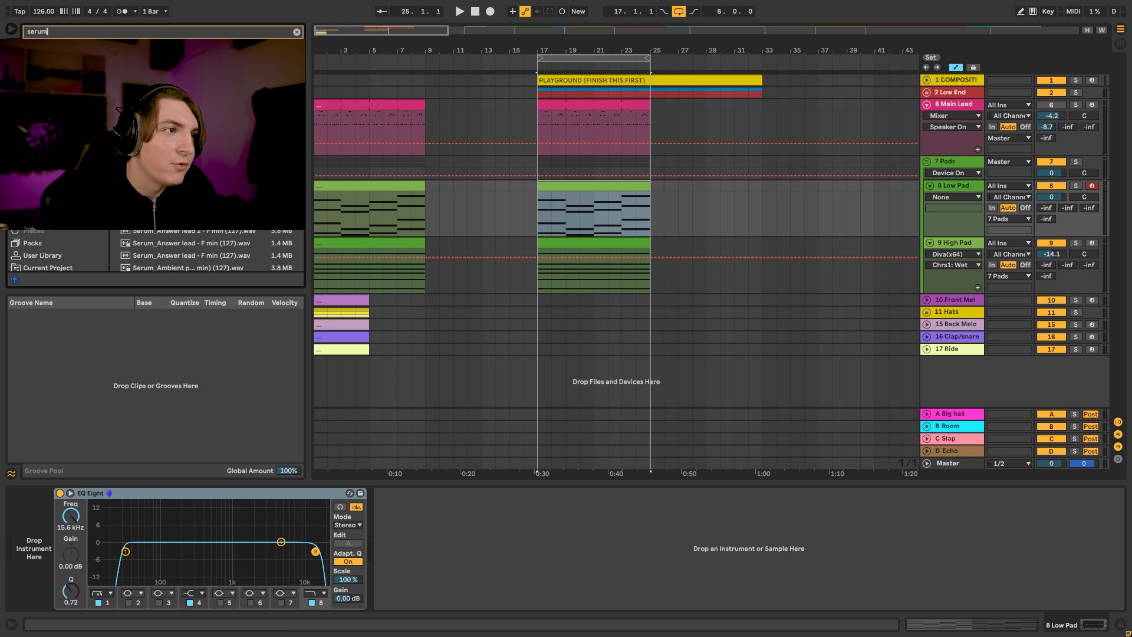
pyautogui.scroll(-10, 152, 253)
pyautogui.doubleClick(151, 264)
# Step: Set Serum's oscillator A to 5 unison voices and enable the MG Low 12 filter with a lowered cutoff
pyautogui.moveTo(394, 308); pyautogui.dragTo(398, 279)
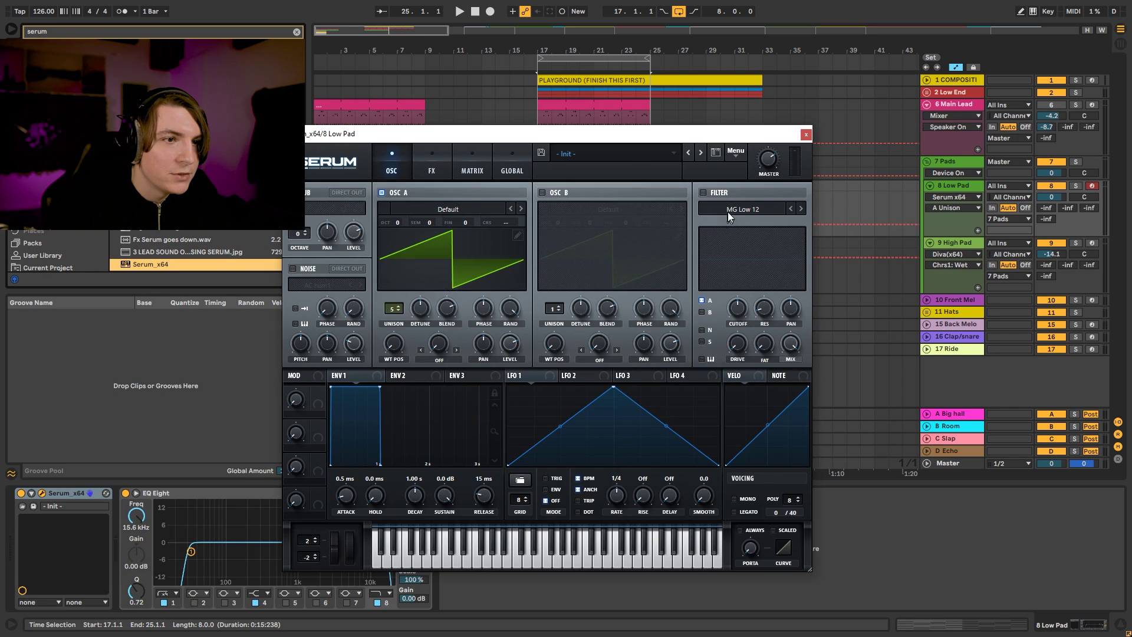
pyautogui.click(703, 192)
pyautogui.moveTo(742, 304); pyautogui.dragTo(741, 327)
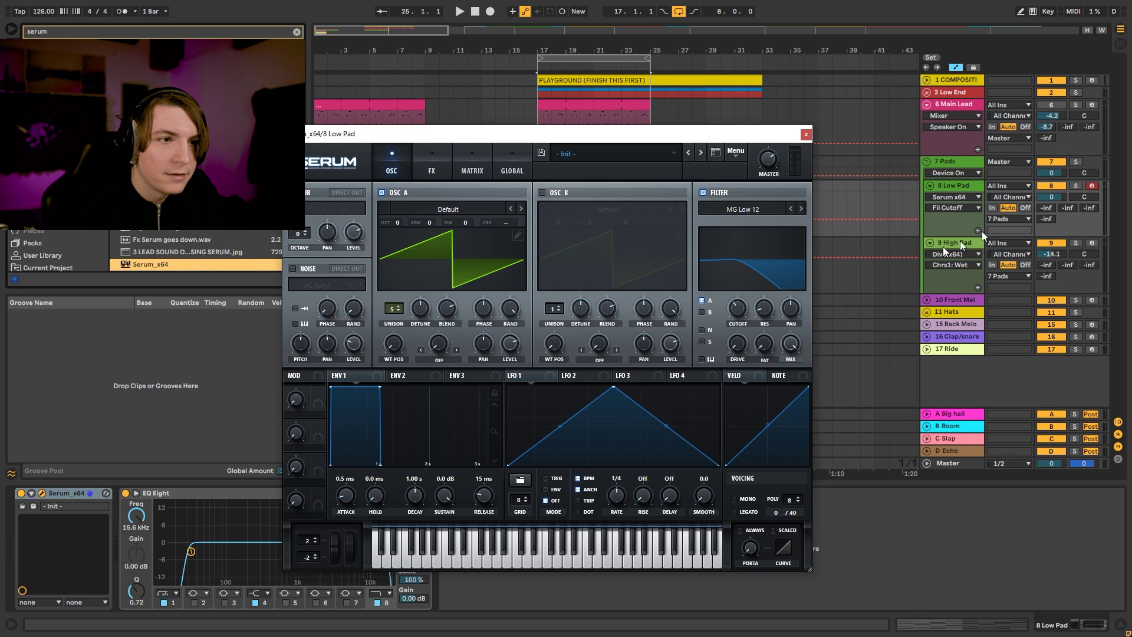
# Step: Adjust Serum's master volume and oscillator A detune during playback, and set oscillator A's octave to -1
pyautogui.press('space')
pyautogui.moveTo(767, 167)
pyautogui.mouseDown()
pyautogui.moveTo(768, 182)
pyautogui.moveTo(770, 167)
pyautogui.mouseUp()
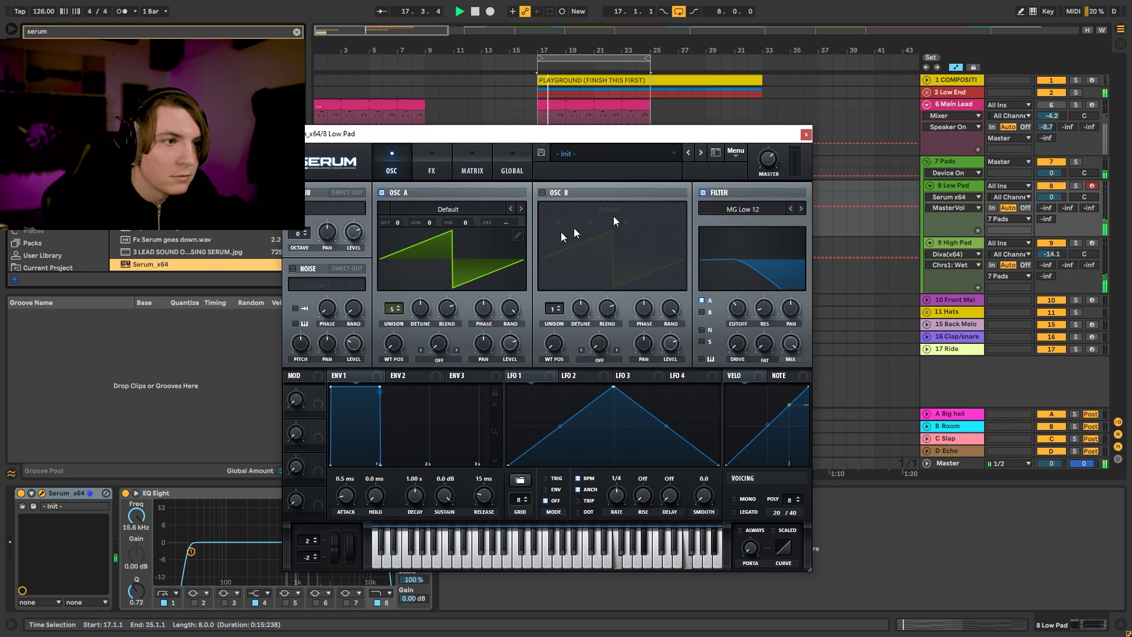
pyautogui.moveTo(420, 308); pyautogui.dragTo(422, 311)
pyautogui.moveTo(395, 219); pyautogui.dragTo(395, 242)
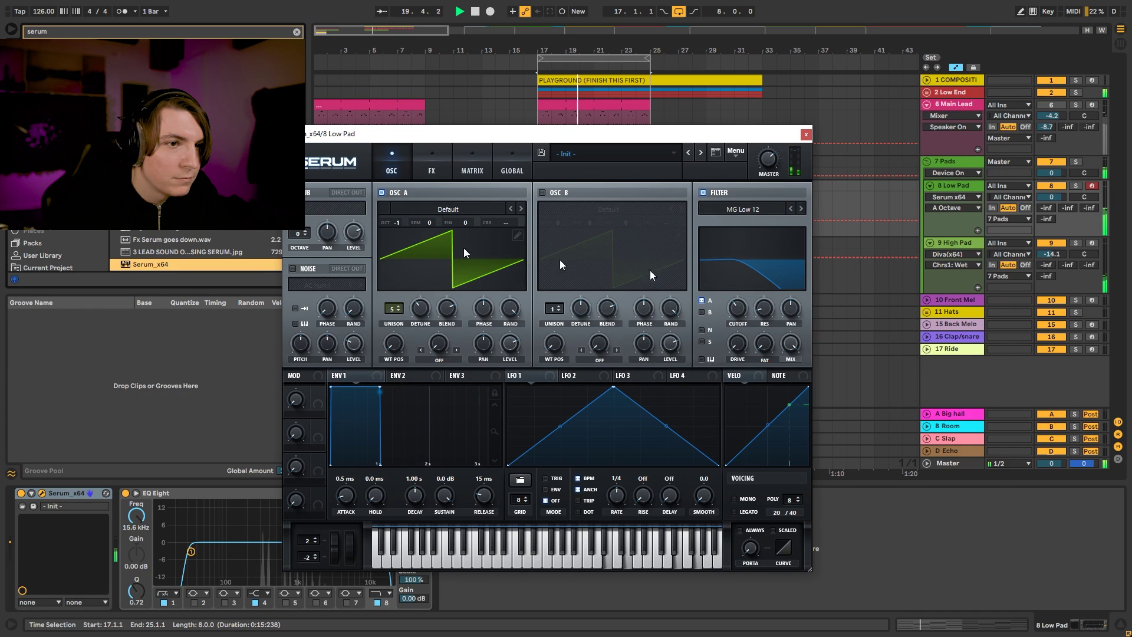
# Step: Lower the Low Pad's Serum filter cutoff and set the High Pad track volume to -22.0 dB
pyautogui.moveTo(738, 307); pyautogui.dragTo(740, 308)
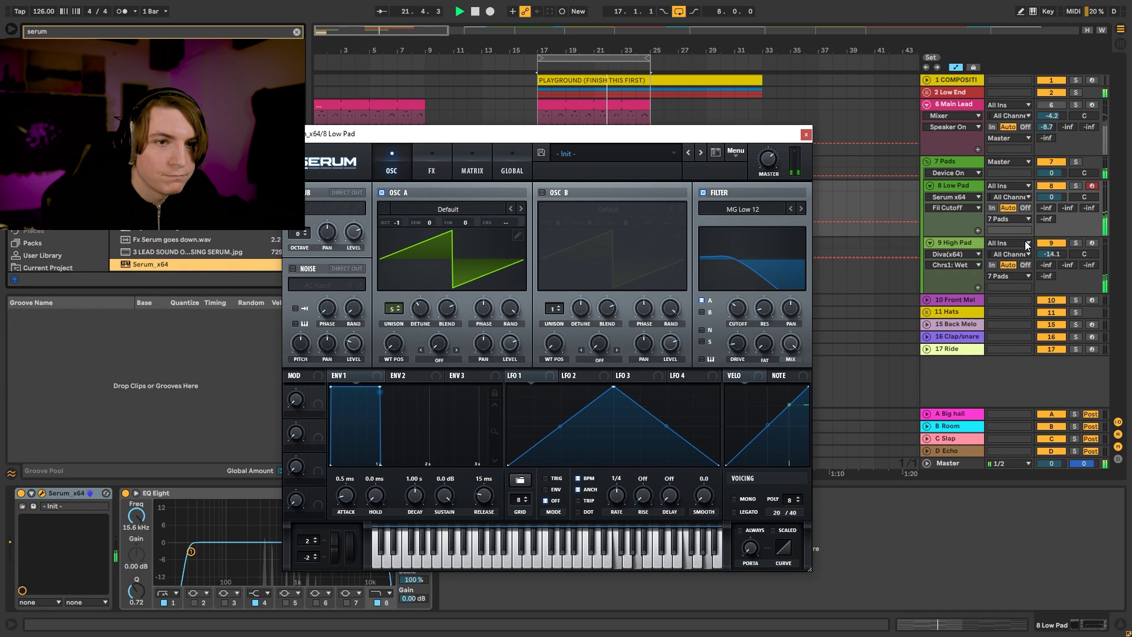
pyautogui.moveTo(1051, 253)
pyautogui.mouseDown()
pyautogui.moveTo(1051, 263)
pyautogui.moveTo(1051, 253)
pyautogui.mouseUp()
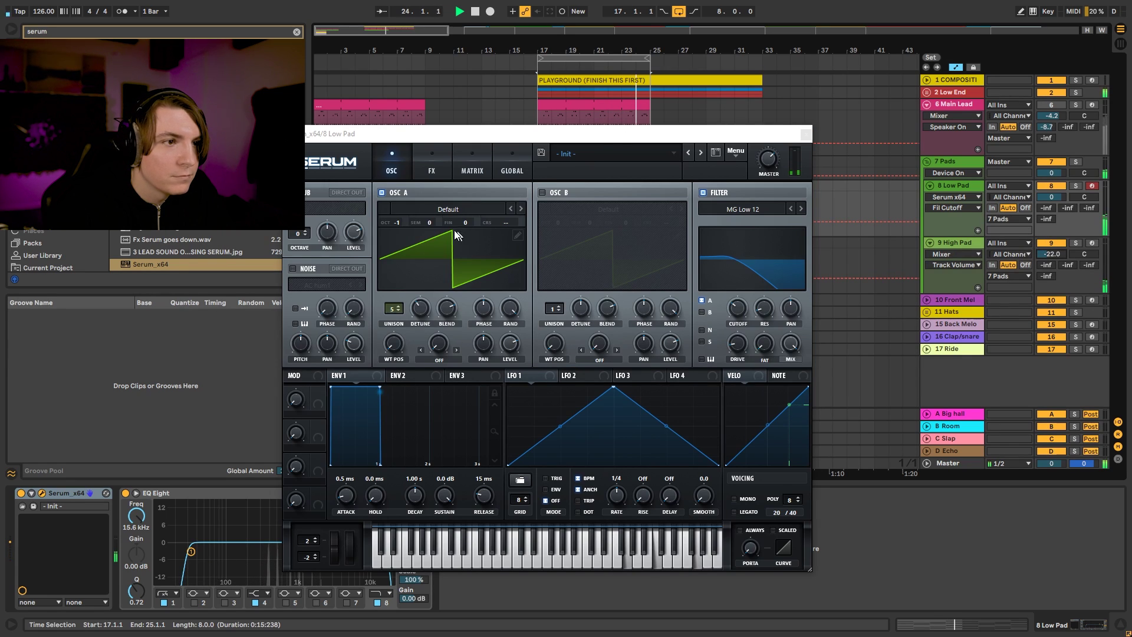
# Step: Enable Serum's Chorus and Reverb effects on the Low Pad, reducing the Chorus mix
pyautogui.click(437, 166)
pyautogui.click(298, 265)
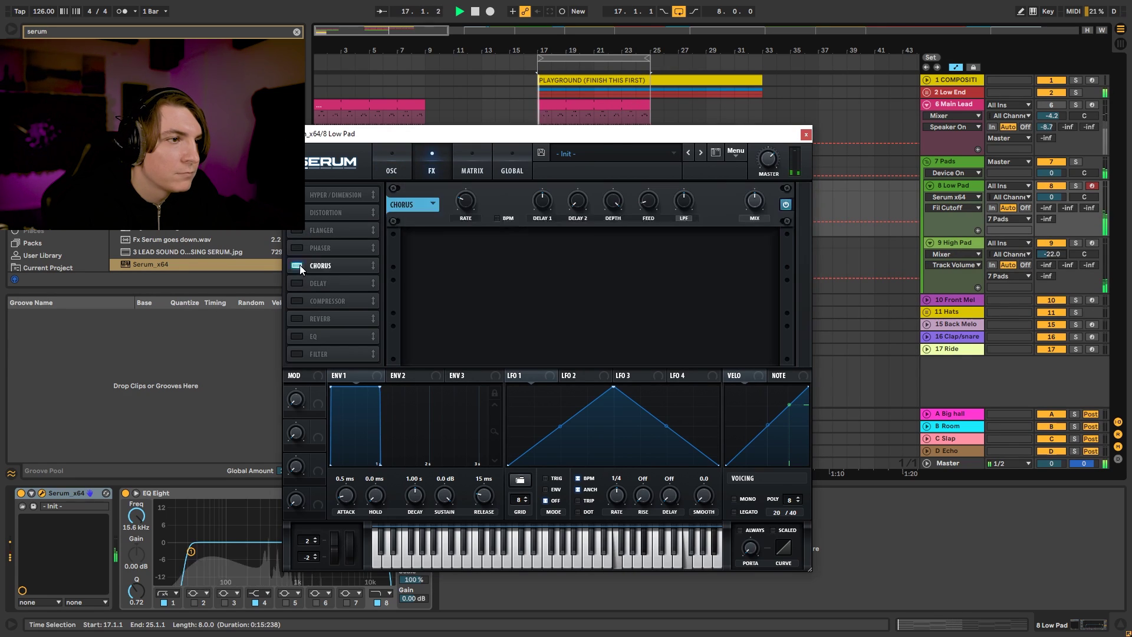
pyautogui.moveTo(755, 204); pyautogui.dragTo(762, 232)
pyautogui.click(298, 318)
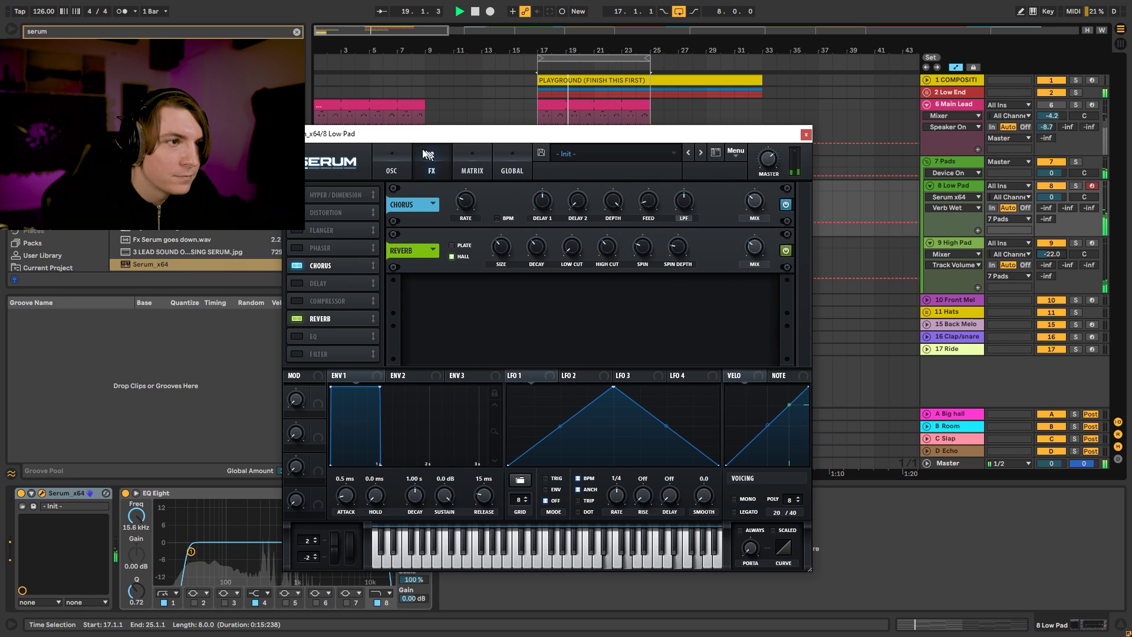
# Step: Refine Serum's filter with about 17% drive, the MG Low 18 type and a cutoff of about 161 Hz, then stop playback
pyautogui.click(392, 167)
pyautogui.moveTo(701, 134); pyautogui.dragTo(729, 113)
pyautogui.click(765, 322)
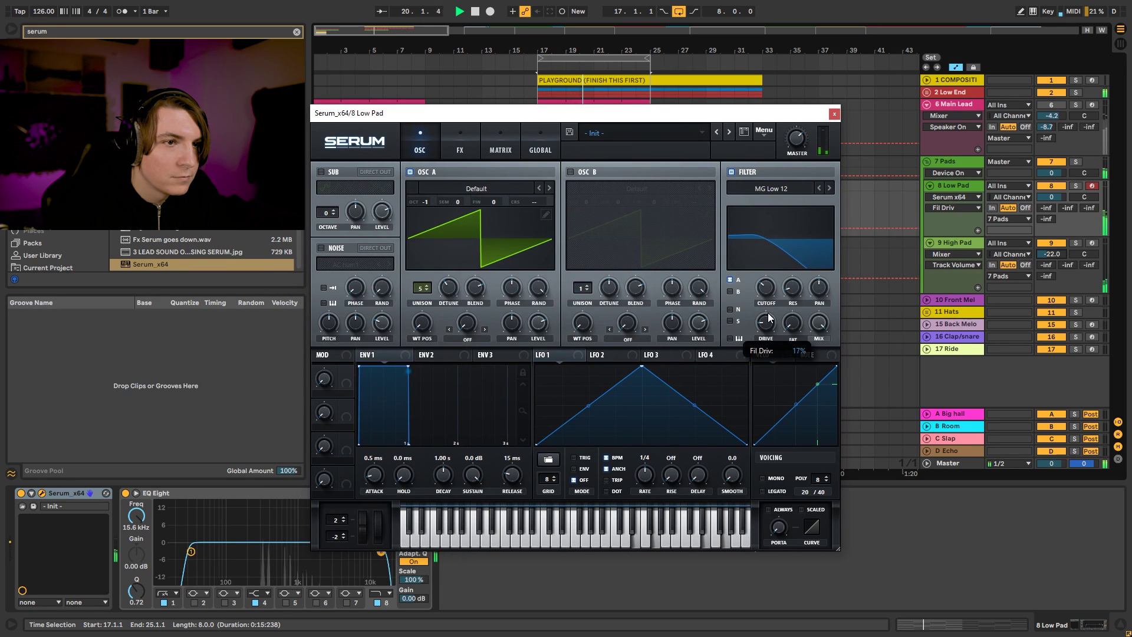
pyautogui.click(829, 187)
pyautogui.moveTo(767, 288); pyautogui.dragTo(768, 285)
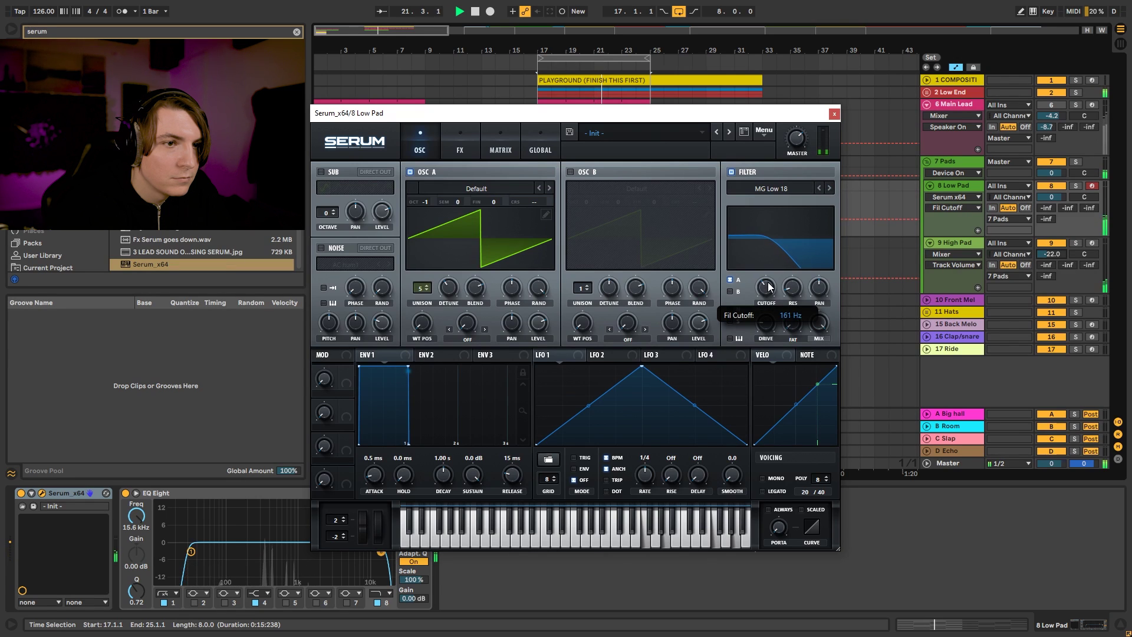
pyautogui.click(833, 113)
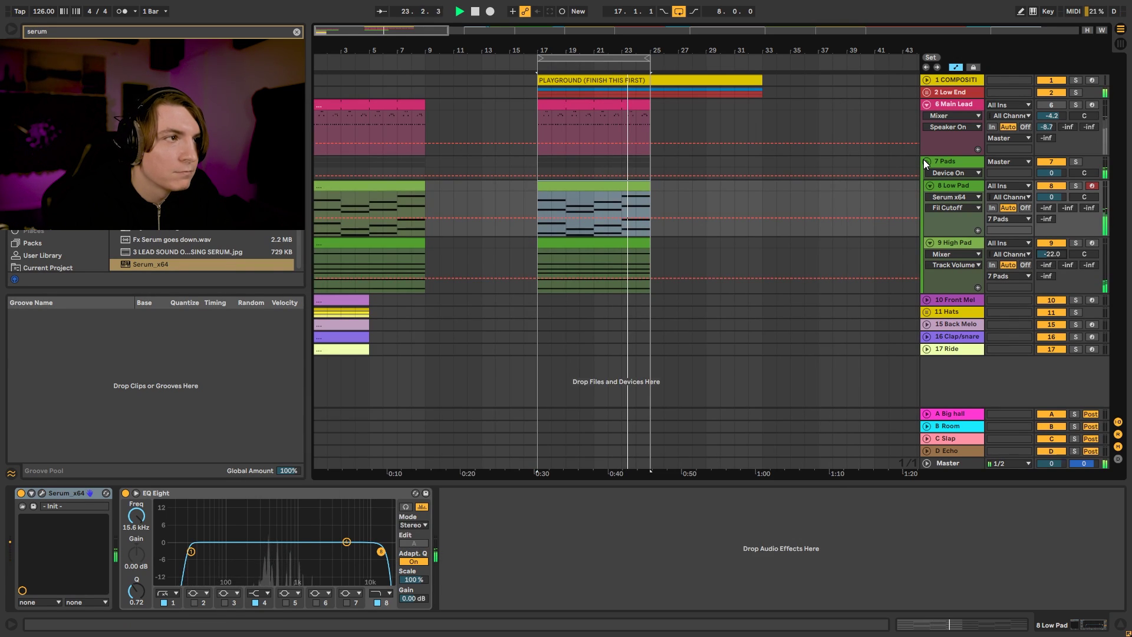
pyautogui.press('space')
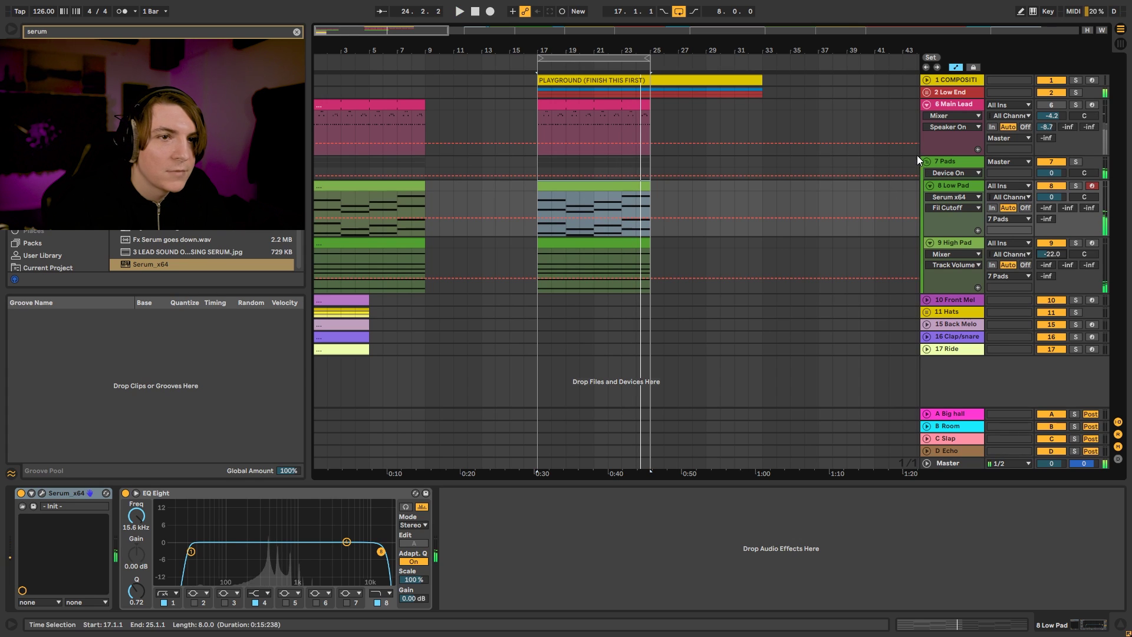
# Step: Enable the Pads group's Compressor sidechained to 3 Kick, set its threshold to -9.04 dB and play back the result
pyautogui.click(946, 163)
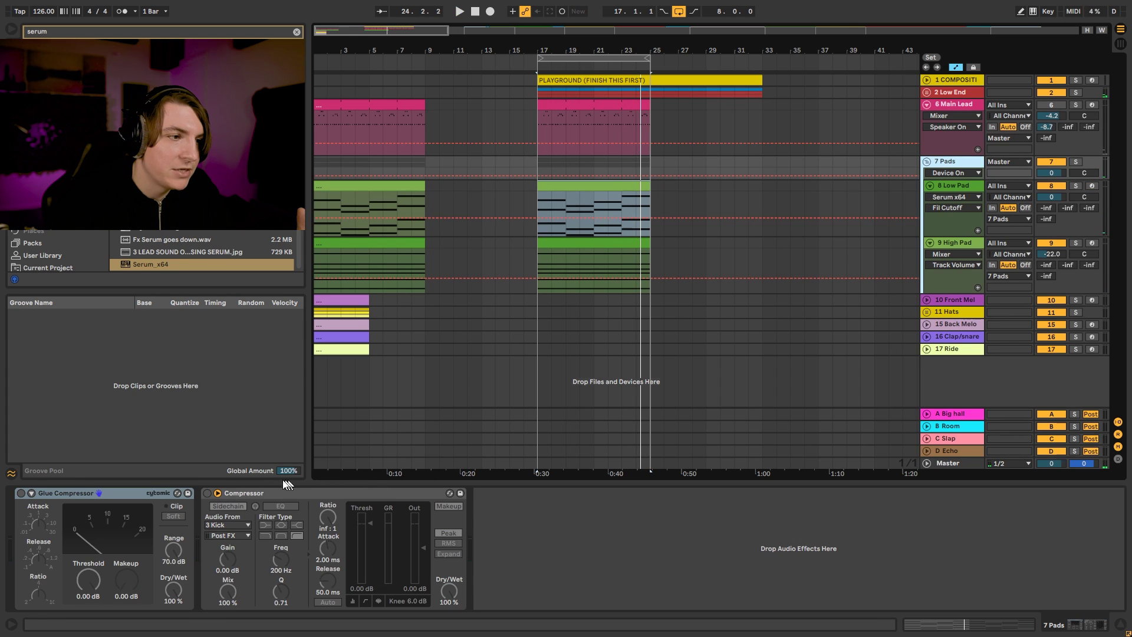
pyautogui.click(208, 492)
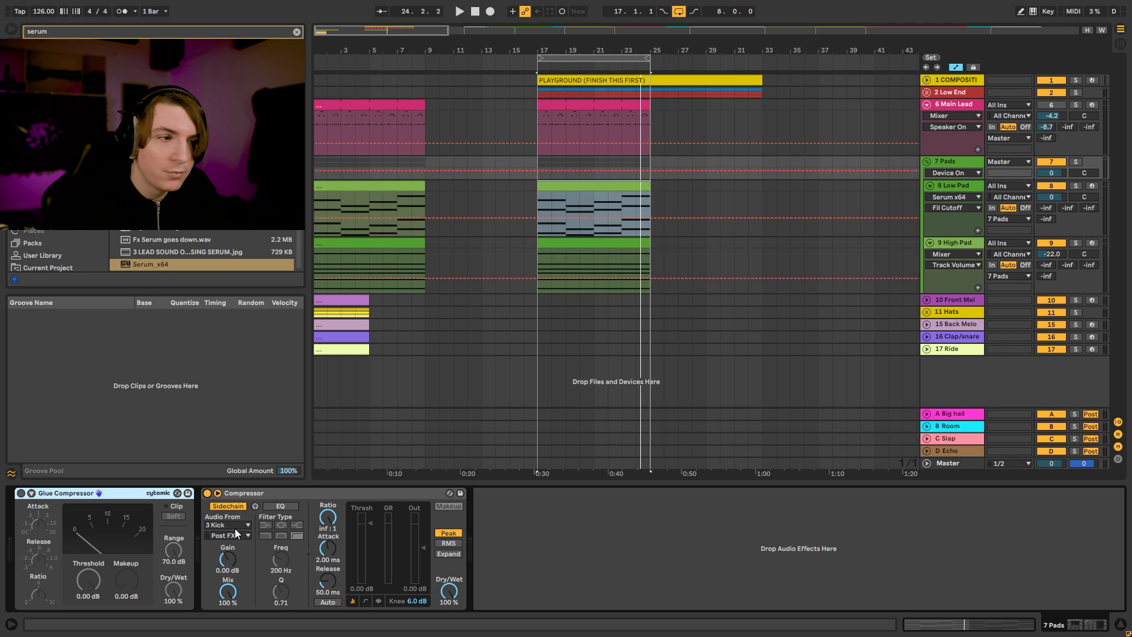
pyautogui.press('space')
pyautogui.moveTo(365, 530); pyautogui.dragTo(365, 546)
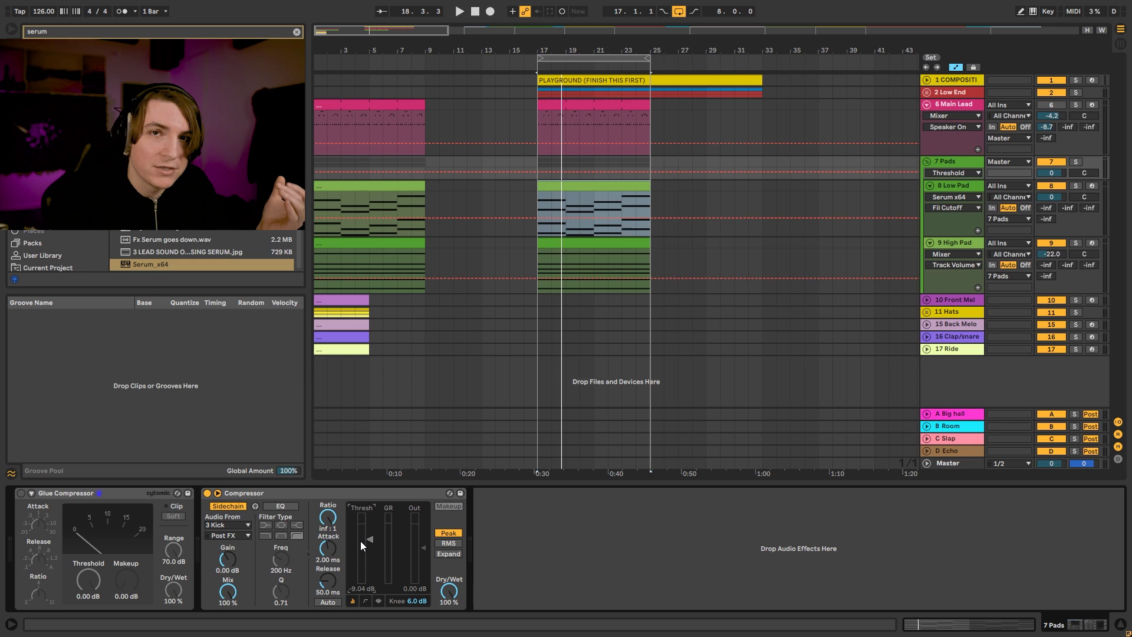
pyautogui.press('space')
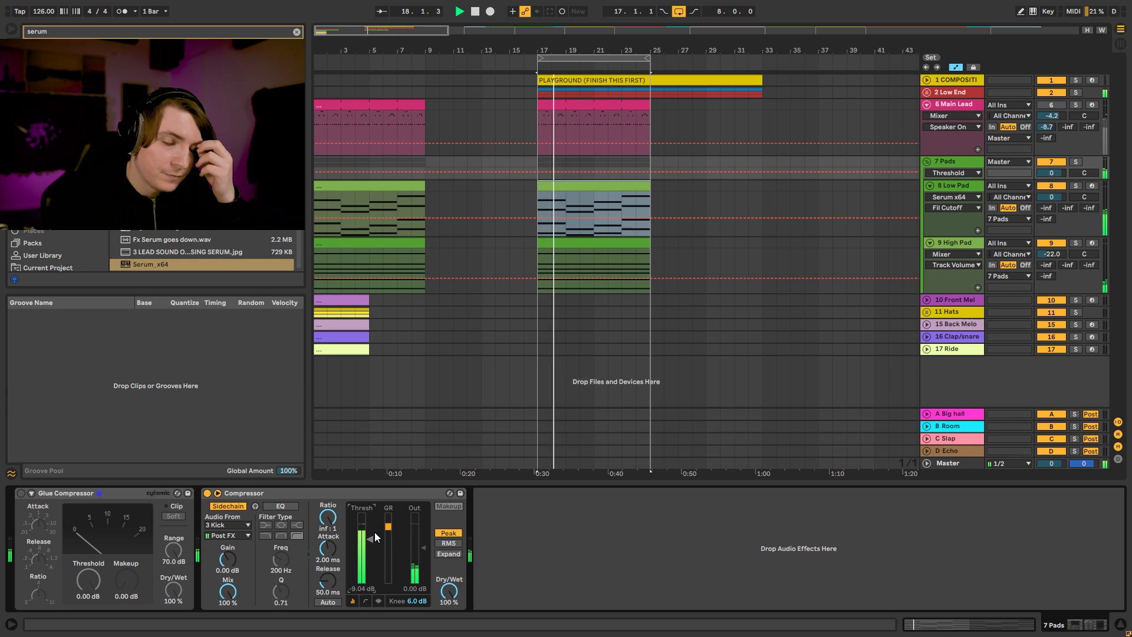
# Step: Fold the Pads group and the Main Lead track to compact the arrangement
pyautogui.click(928, 161)
pyautogui.click(925, 107)
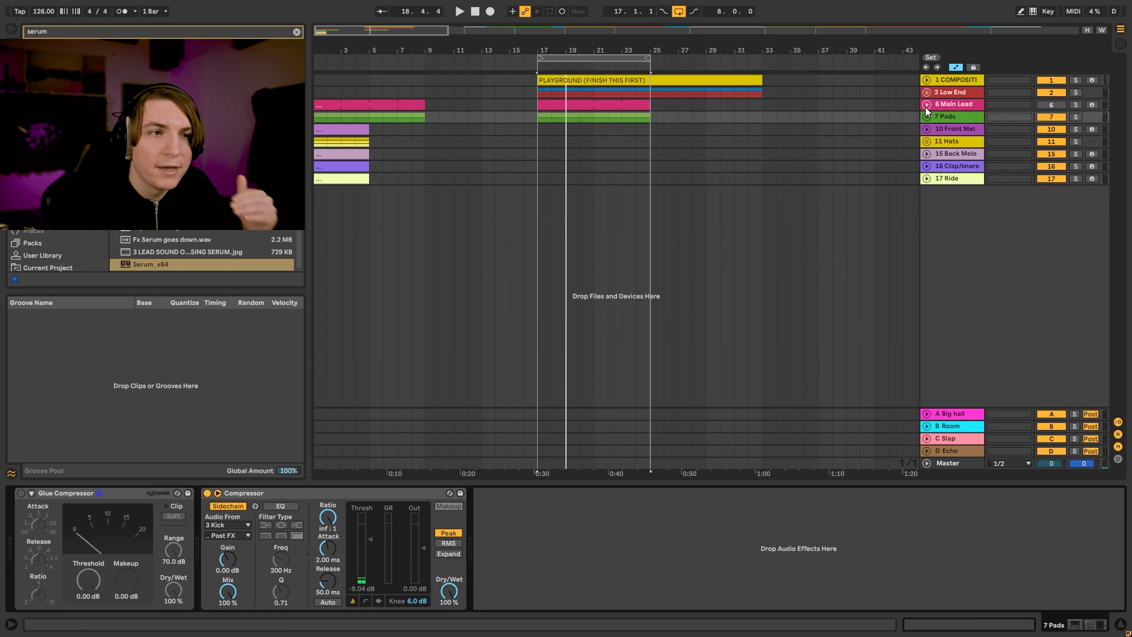
pyautogui.click(949, 119)
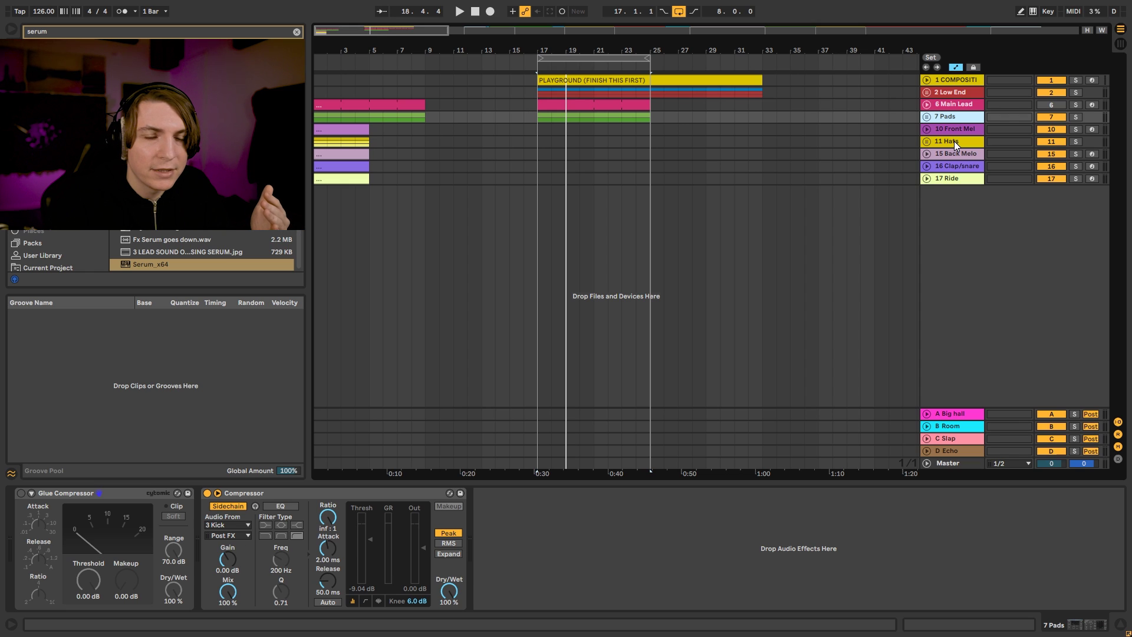
# Step: Unfold the Hats group, move the Off Hat clip to bar 17 and extend it to bar 25
pyautogui.click(954, 141)
pyautogui.click(927, 142)
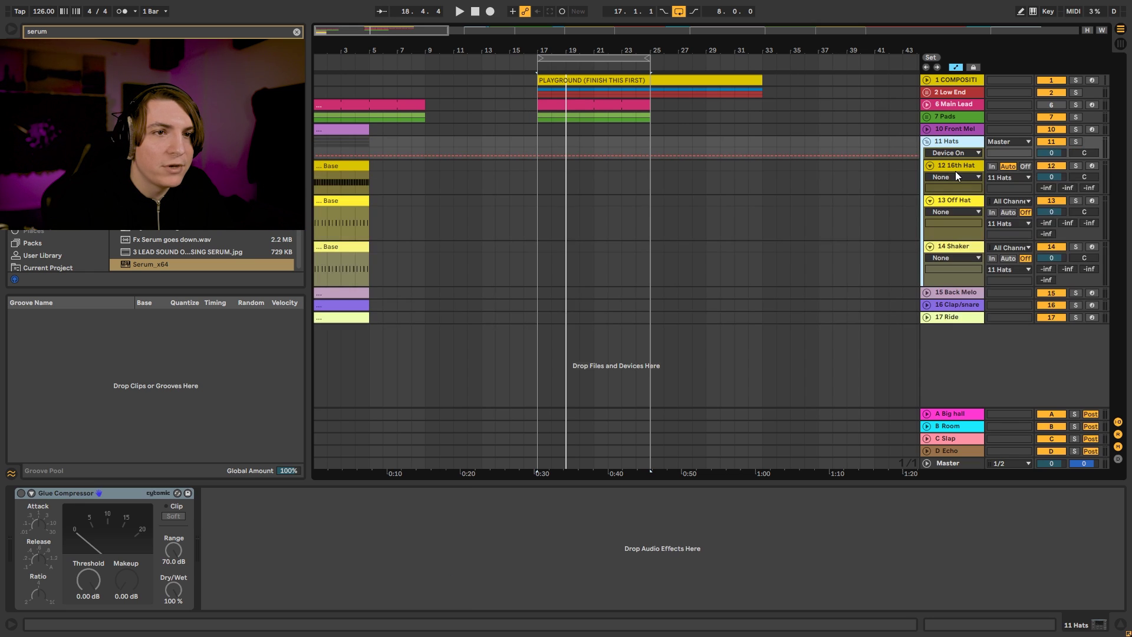
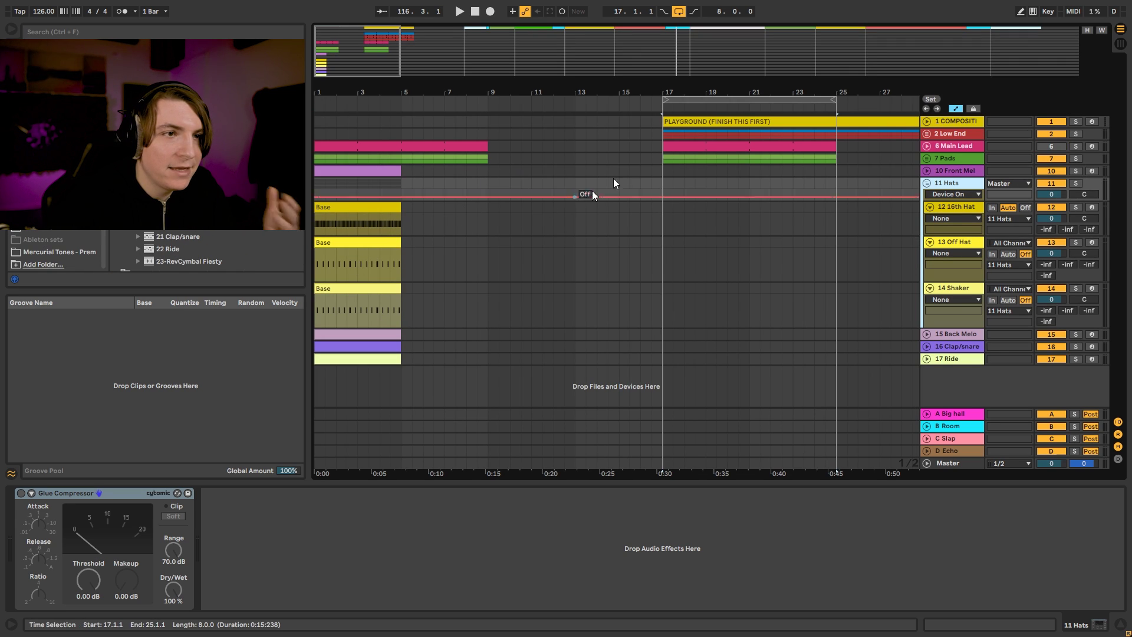
pyautogui.moveTo(650, 93); pyautogui.dragTo(649, 71)
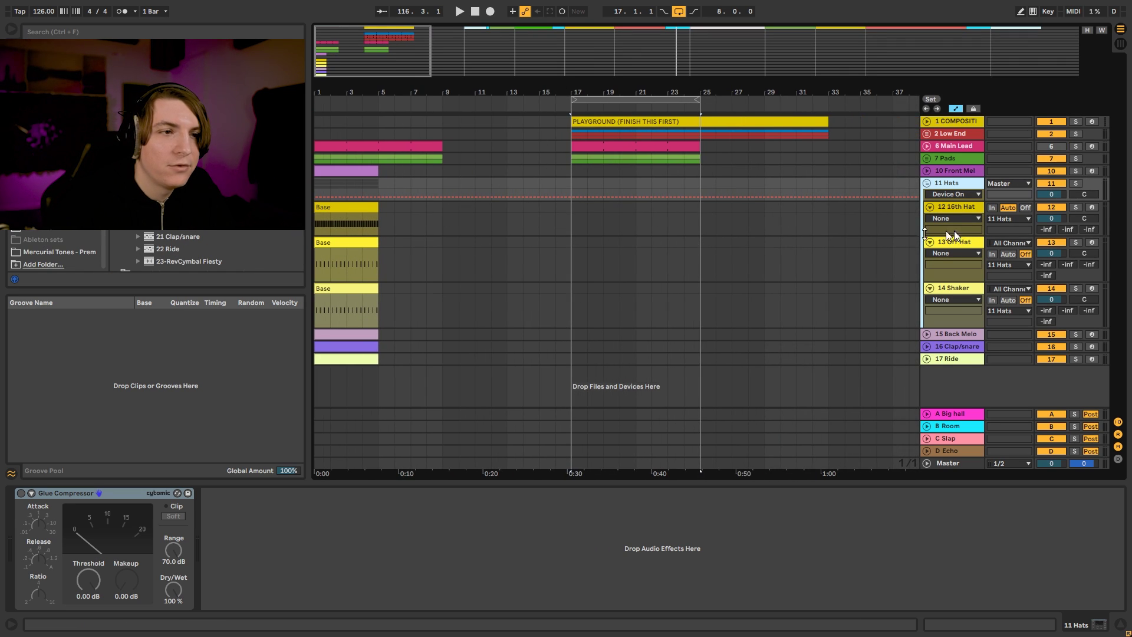
pyautogui.moveTo(336, 246); pyautogui.dragTo(699, 242)
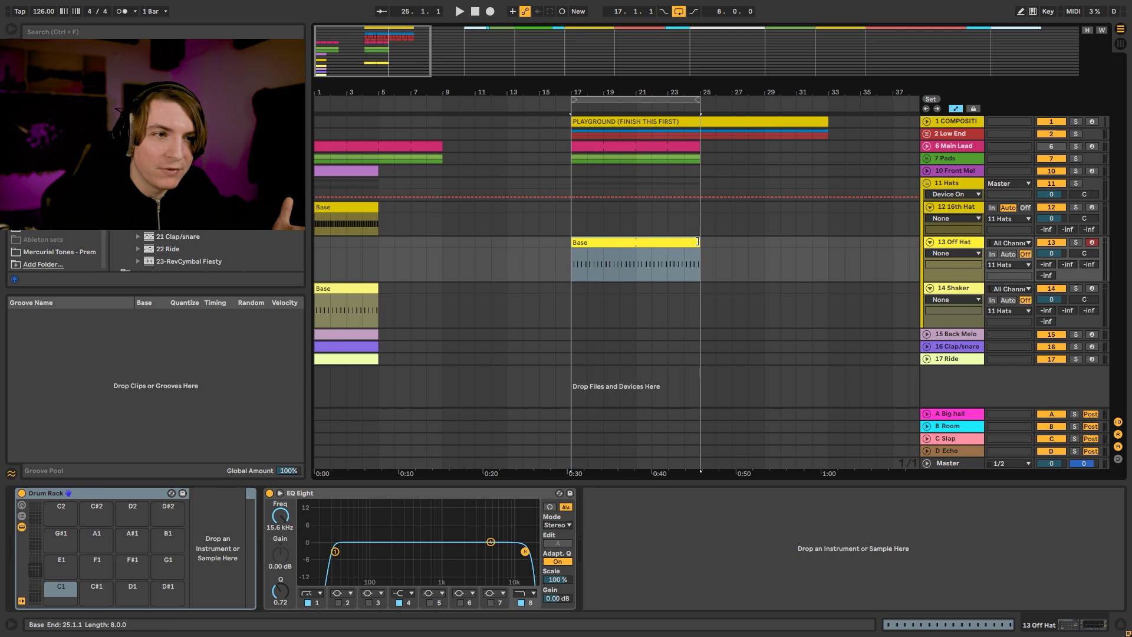
# Step: Search the browser for "white hat" and load the Whitenoise Hat (Freeze) sample onto the Off Hat Drum Rack's C1 pad
pyautogui.hotkey('ctrl', 'f')
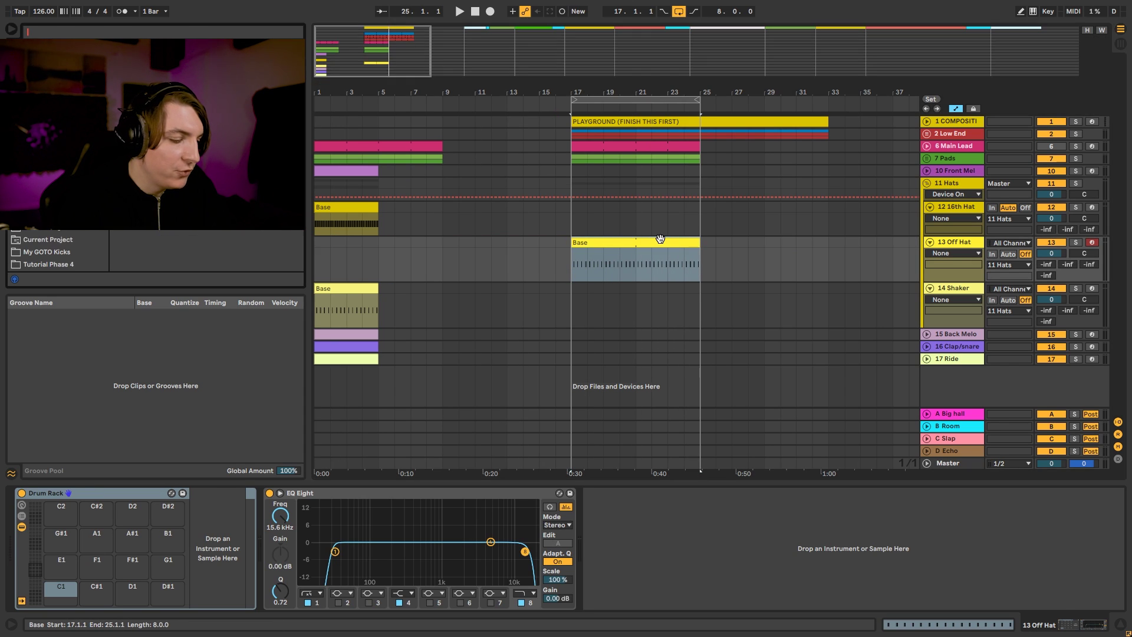
pyautogui.write('white')
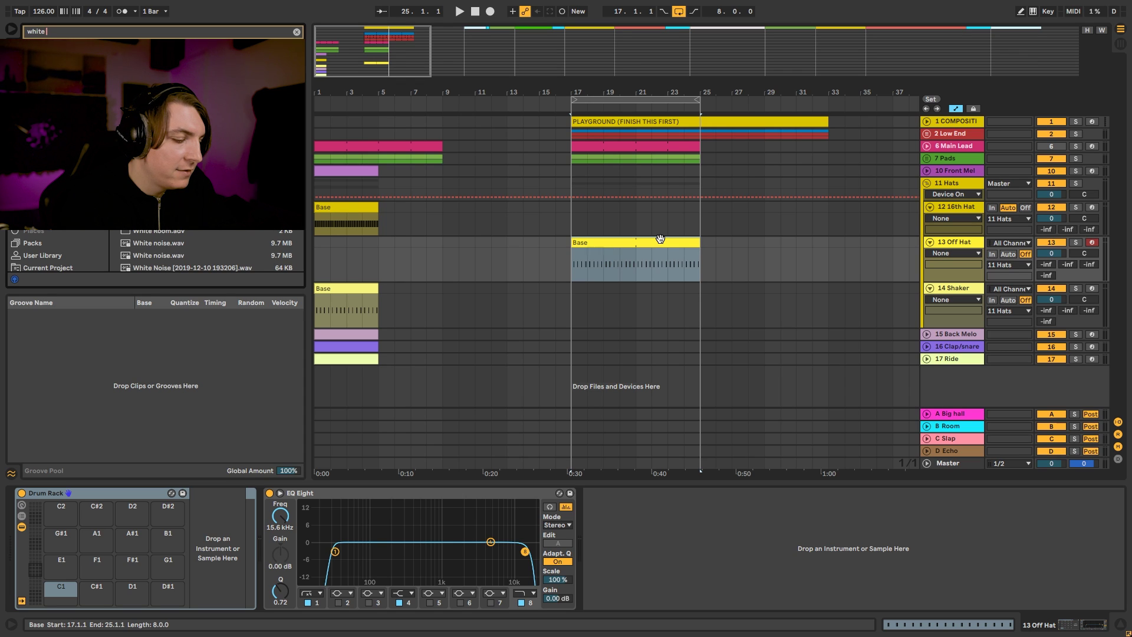
pyautogui.write(' hat')
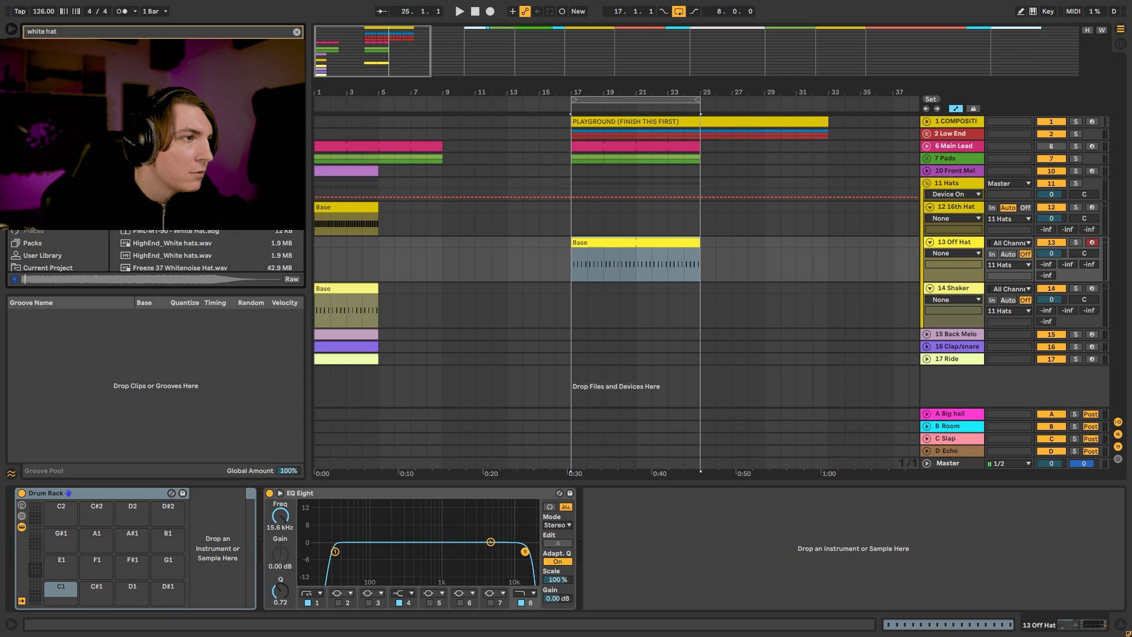
pyautogui.press('space')
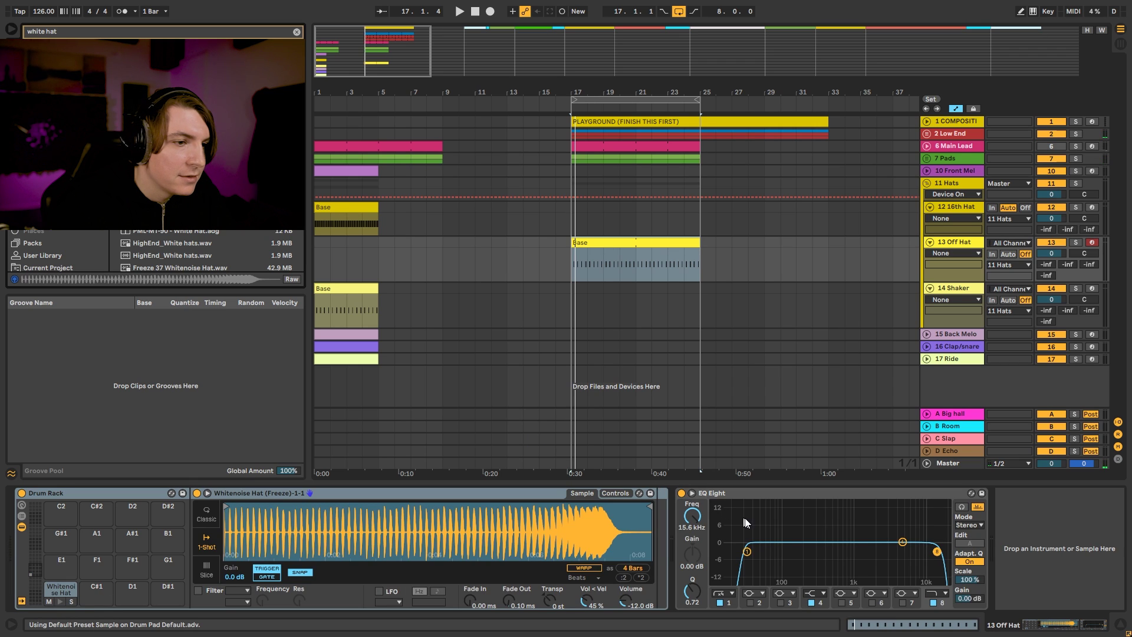
# Step: Trim the Whitenoise Hat sample down to its first hit, crop it and play back the loop
pyautogui.moveTo(649, 503); pyautogui.dragTo(231, 511)
pyautogui.rightClick(234, 517)
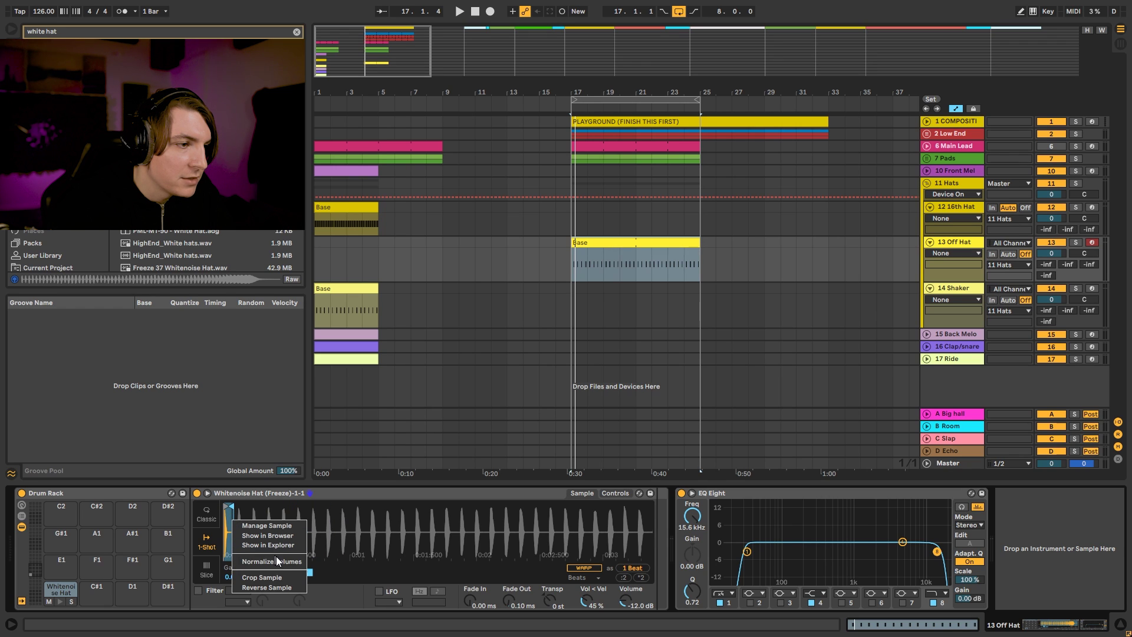
pyautogui.click(283, 568)
pyautogui.press('space')
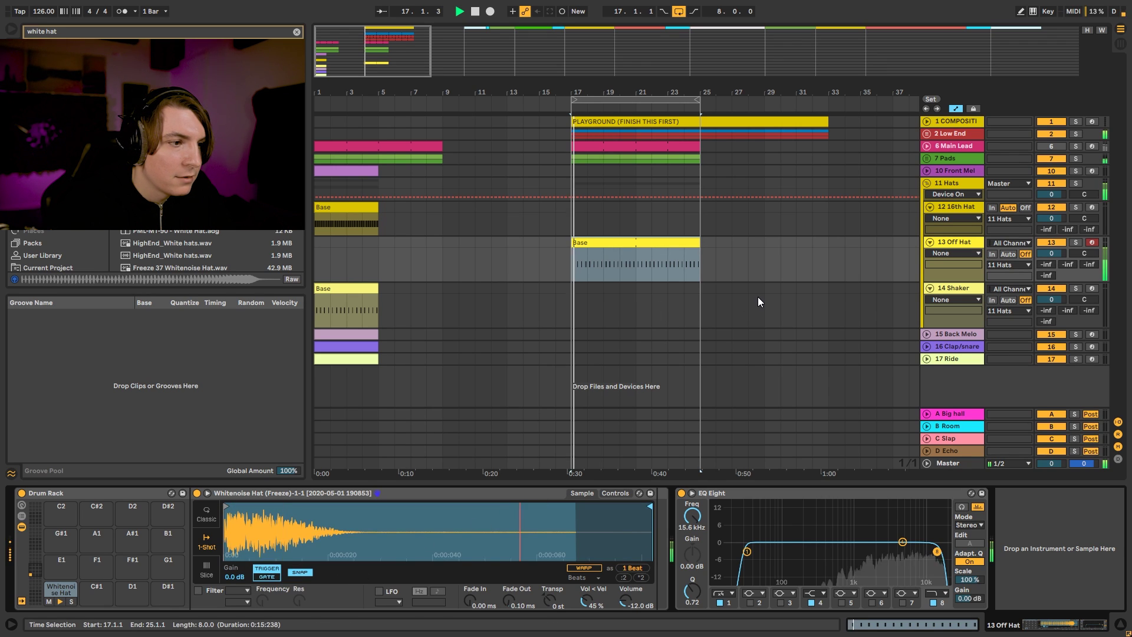
# Step: Lower the Off Hat track volume to -4.2 dB and set the sample's fade-in to 3.37 ms
pyautogui.moveTo(1052, 253); pyautogui.dragTo(1051, 260)
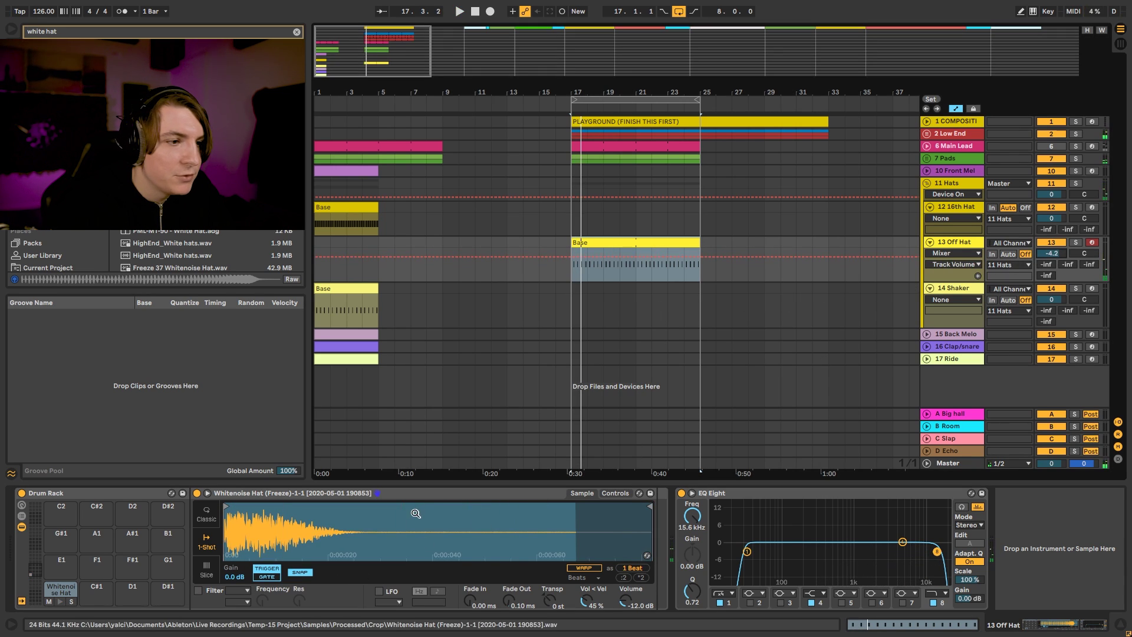
pyautogui.press('space')
pyautogui.press('space')
pyautogui.moveTo(472, 600)
pyautogui.mouseDown()
pyautogui.moveTo(472, 580)
pyautogui.moveTo(472, 593)
pyautogui.mouseUp()
pyautogui.press('space')
pyautogui.press('space')
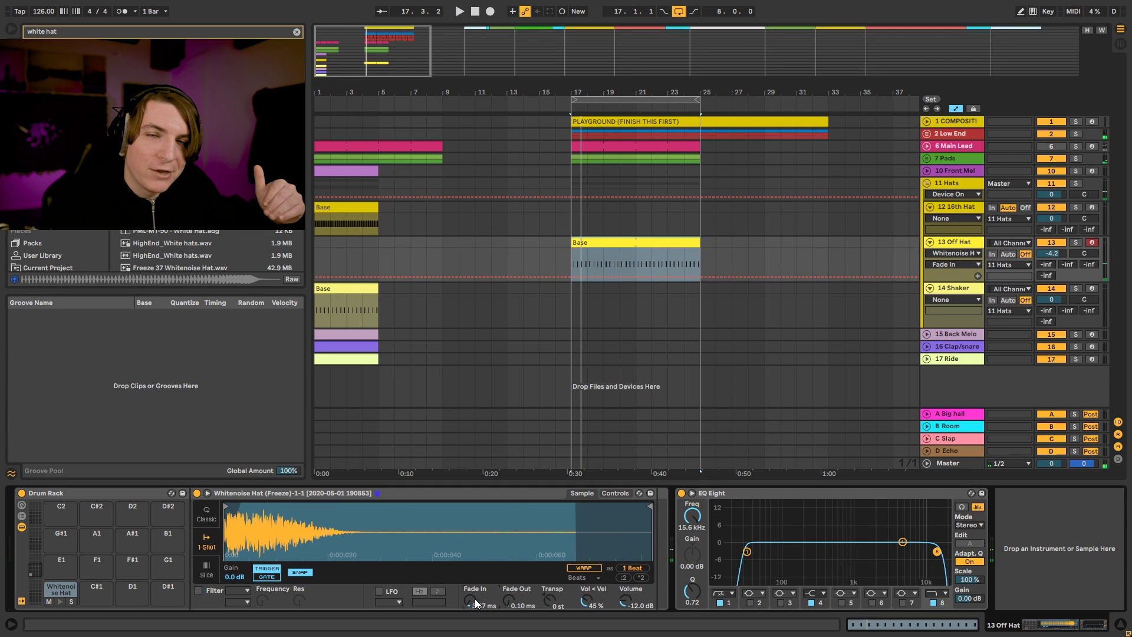
# Step: Shape the Off Hat's EQ Eight with a low cut at about 825 Hz, Q 0.28, and switch off band 8
pyautogui.press('space')
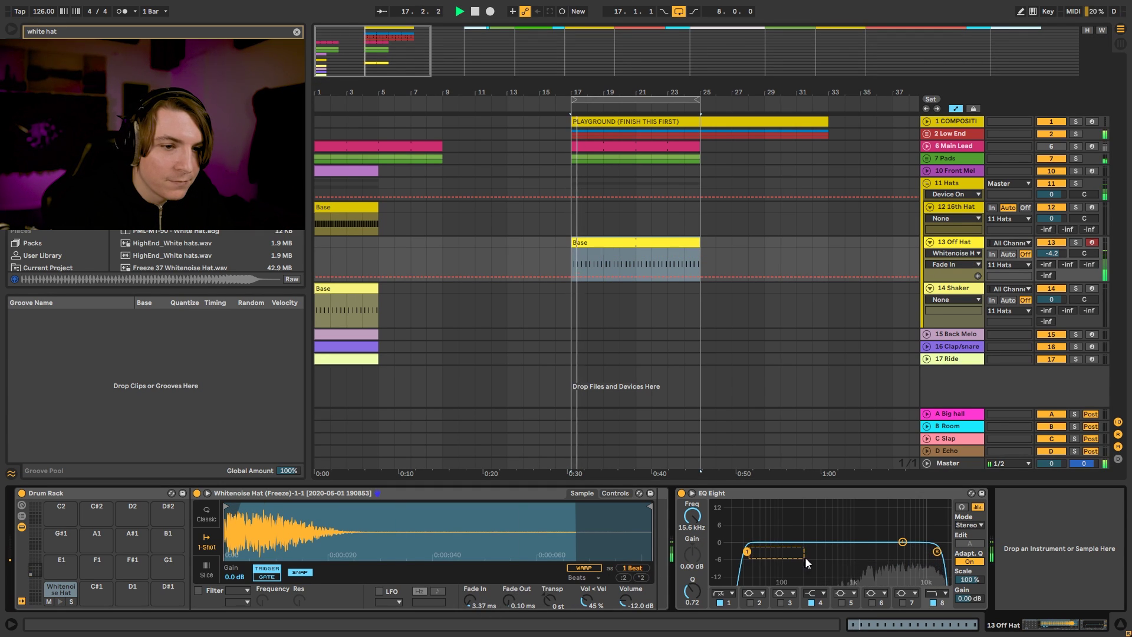
pyautogui.moveTo(750, 549); pyautogui.dragTo(819, 558)
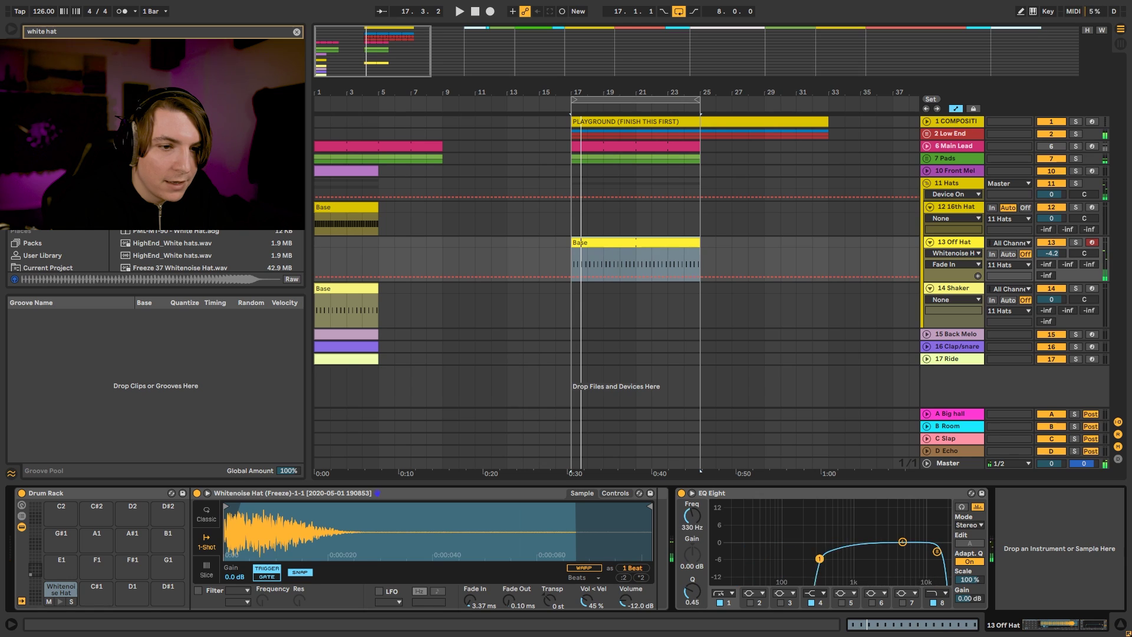
pyautogui.click(933, 603)
pyautogui.moveTo(903, 541); pyautogui.dragTo(906, 540)
pyautogui.moveTo(837, 559); pyautogui.dragTo(849, 568)
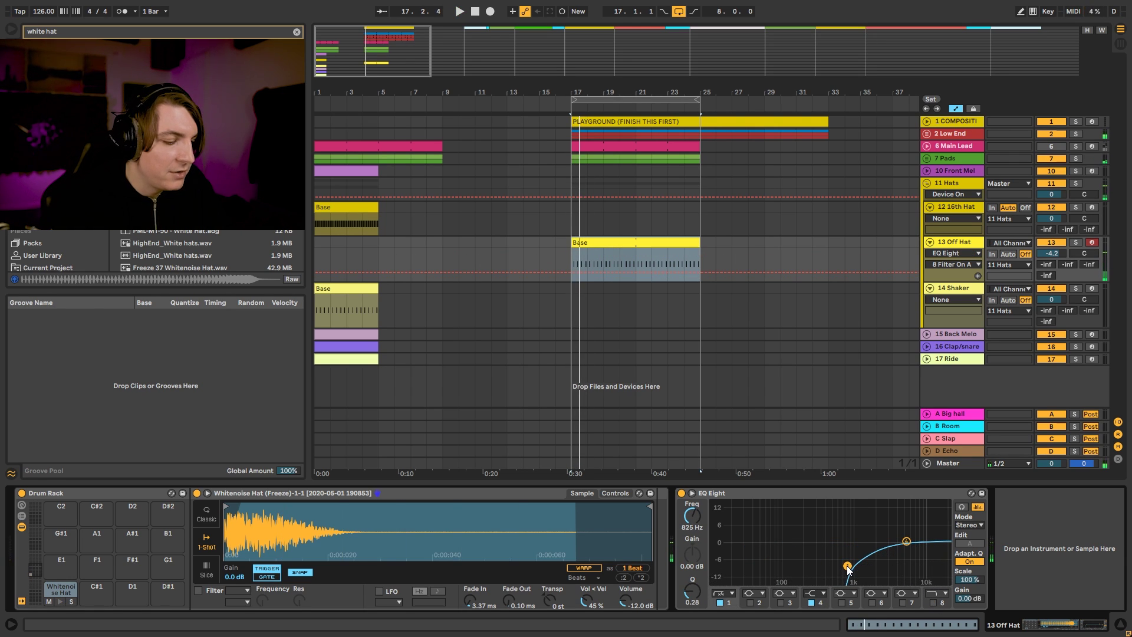
# Step: Add Overdrive after the Off Hat's EQ Eight with 32% drive, 67% tone, 9.4% dynamics and 34% dry/wet
pyautogui.hotkey('ctrl', 'f')
pyautogui.write('over')
pyautogui.moveTo(829, 394); pyautogui.dragTo(1027, 520)
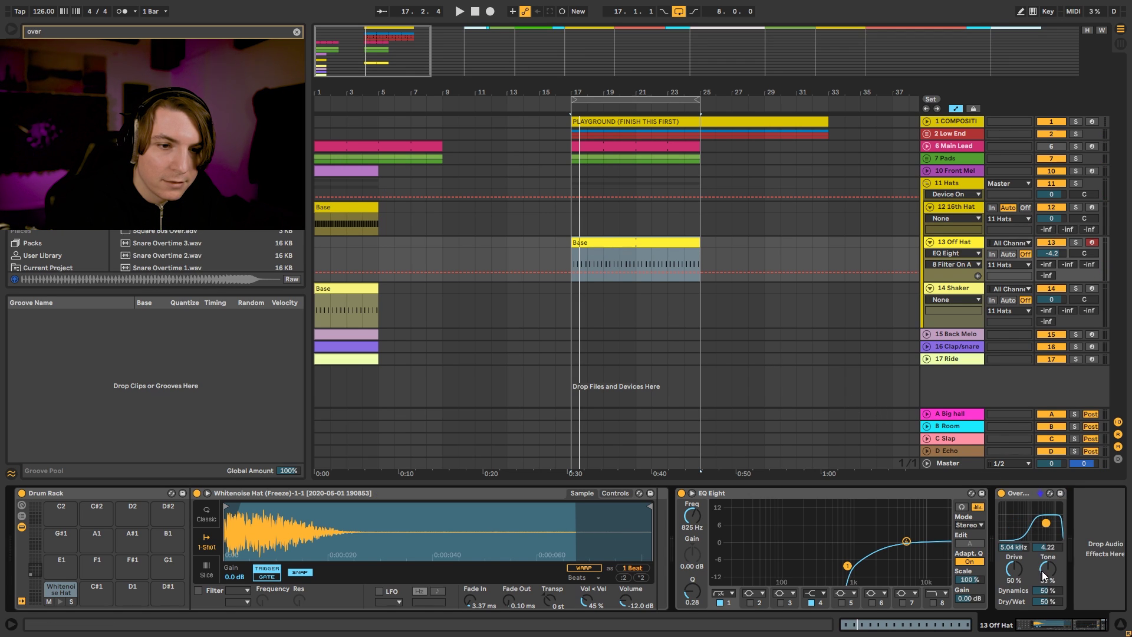
pyautogui.moveTo(1042, 573); pyautogui.dragTo(1042, 557)
pyautogui.press('space')
pyautogui.moveTo(1044, 602); pyautogui.dragTo(1044, 624)
pyautogui.moveTo(1014, 567); pyautogui.dragTo(1045, 591)
pyautogui.press('space')
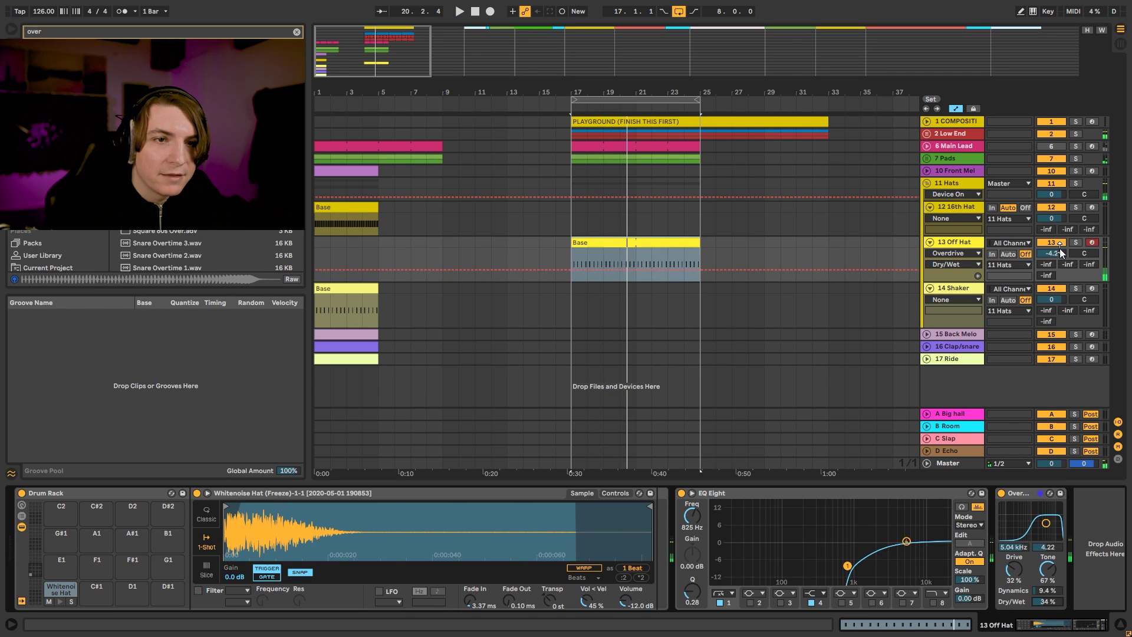
# Step: Balance the Off Hat with track volume -8.6 dB, a Utility at -5.56 dB before EQ Eight, and a 1.61 dB boost at 6.53 kHz
pyautogui.moveTo(1060, 249); pyautogui.dragTo(1059, 254)
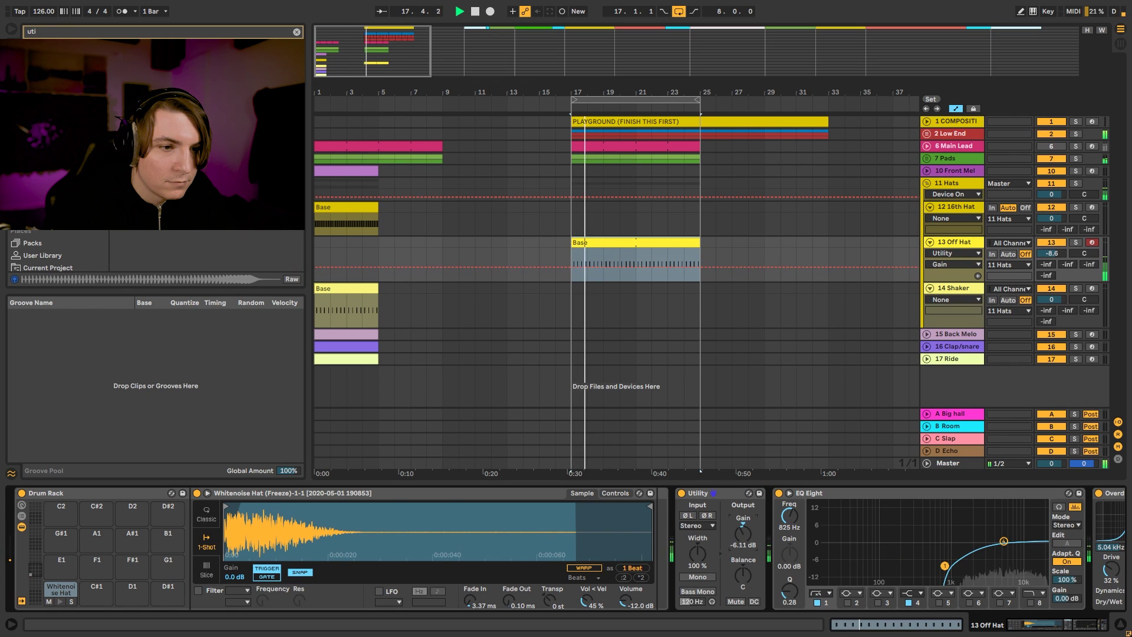
pyautogui.moveTo(742, 534); pyautogui.dragTo(743, 530)
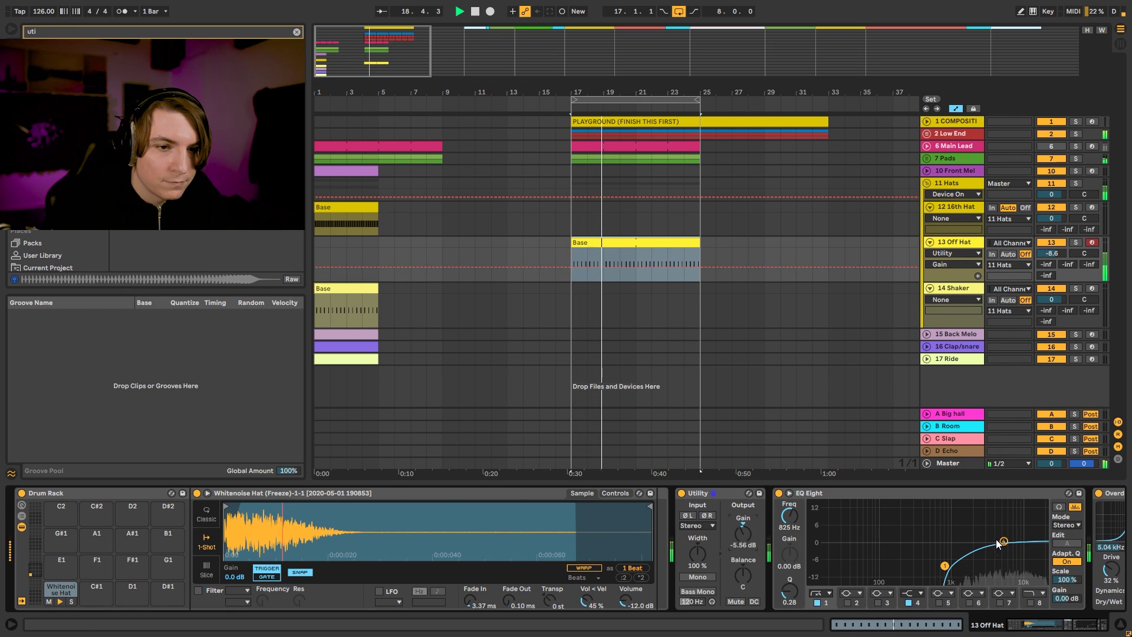
pyautogui.moveTo(997, 541); pyautogui.dragTo(1005, 540)
pyautogui.moveTo(1040, 624); pyautogui.dragTo(1050, 624)
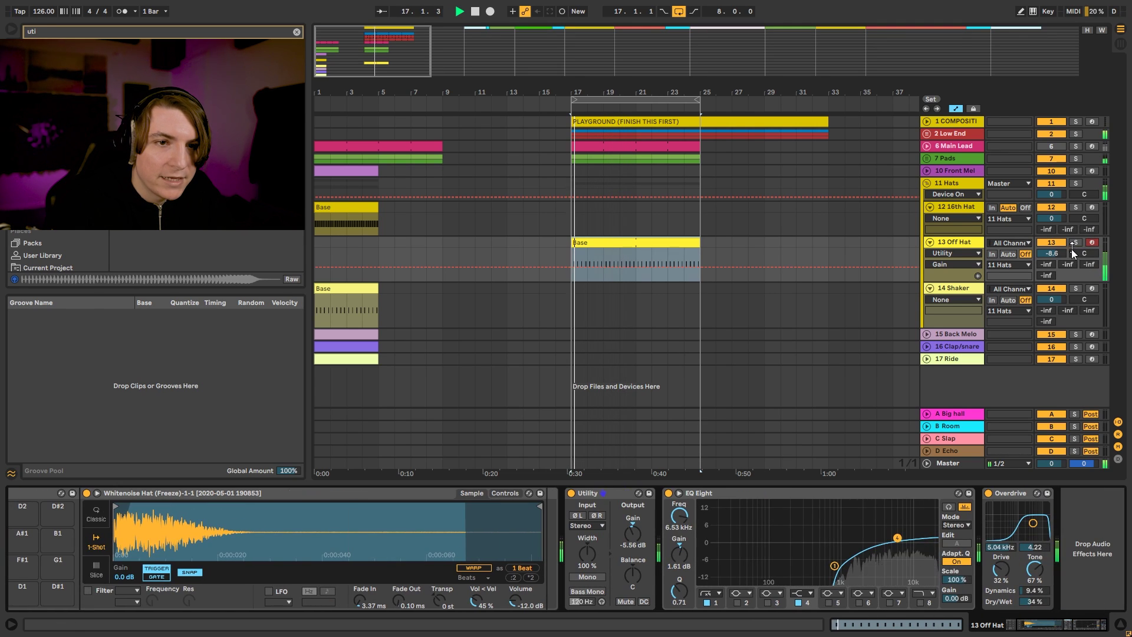
# Step: Set the Off Hat's send to the B Room return to -6.2 dB while auditioning the loop
pyautogui.moveTo(1067, 264)
pyautogui.mouseDown()
pyautogui.moveTo(1068, 248)
pyautogui.moveTo(1064, 269)
pyautogui.mouseUp()
pyautogui.press('space')
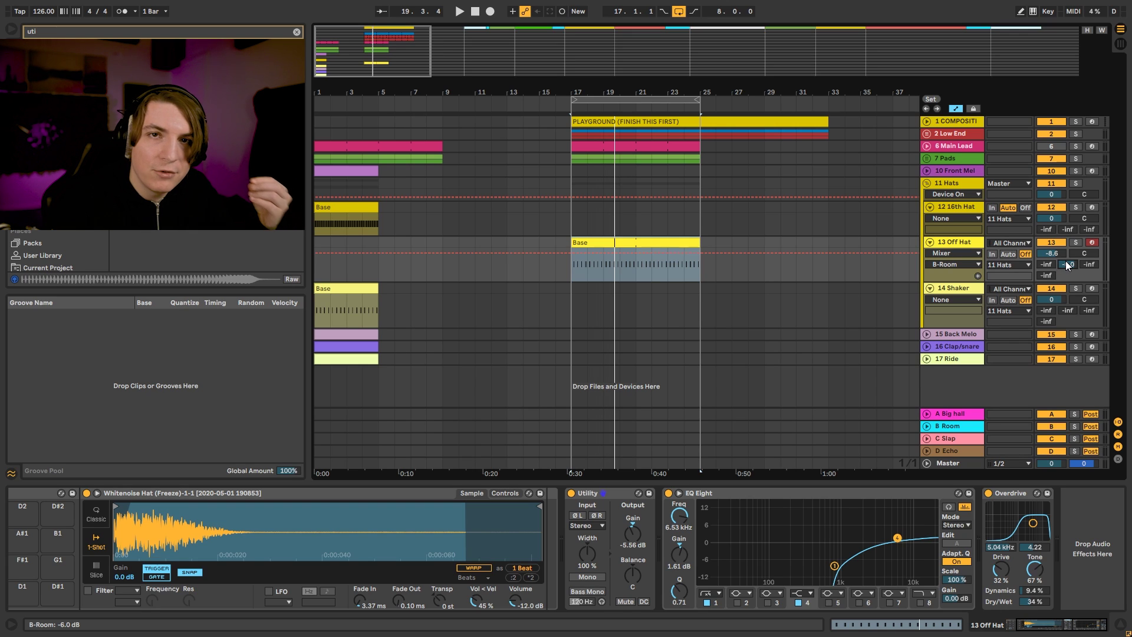
pyautogui.press('space')
pyautogui.moveTo(1065, 263); pyautogui.dragTo(1068, 268)
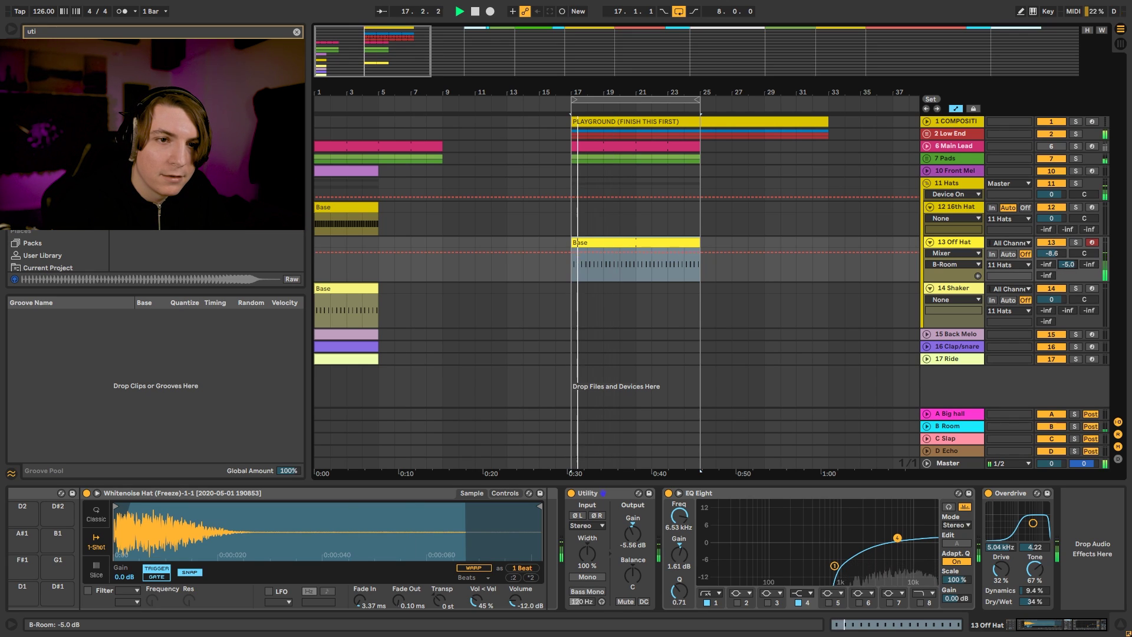
pyautogui.press('space')
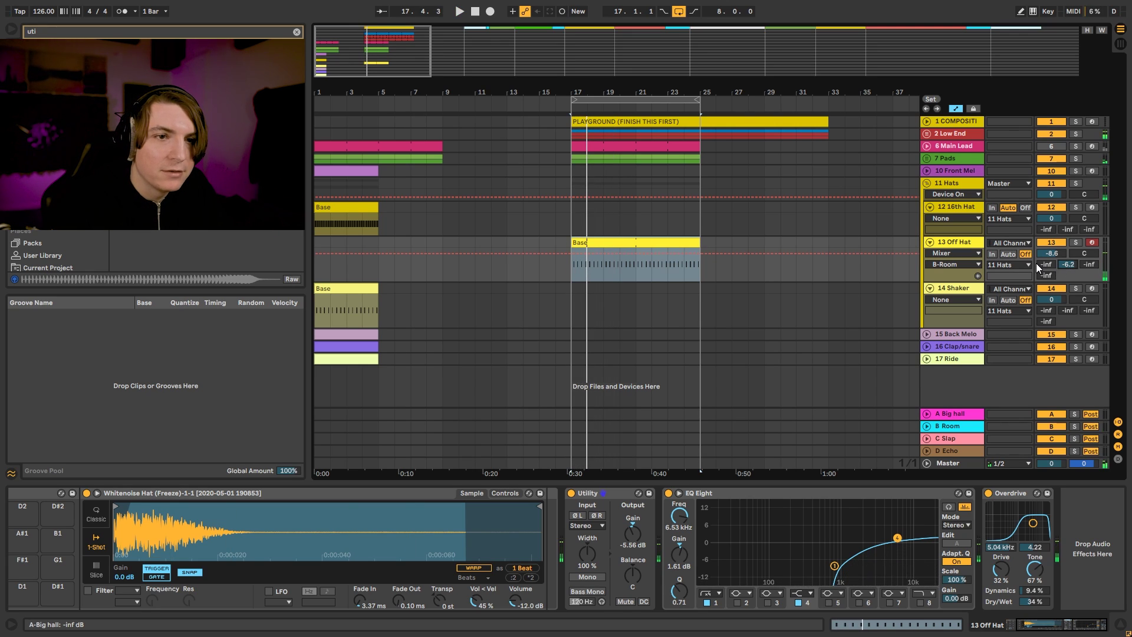
pyautogui.press('space')
pyautogui.press('space')
# Step: Move the 16th Hat clip to bar 17 and extend it to bar 25
pyautogui.click(852, 210)
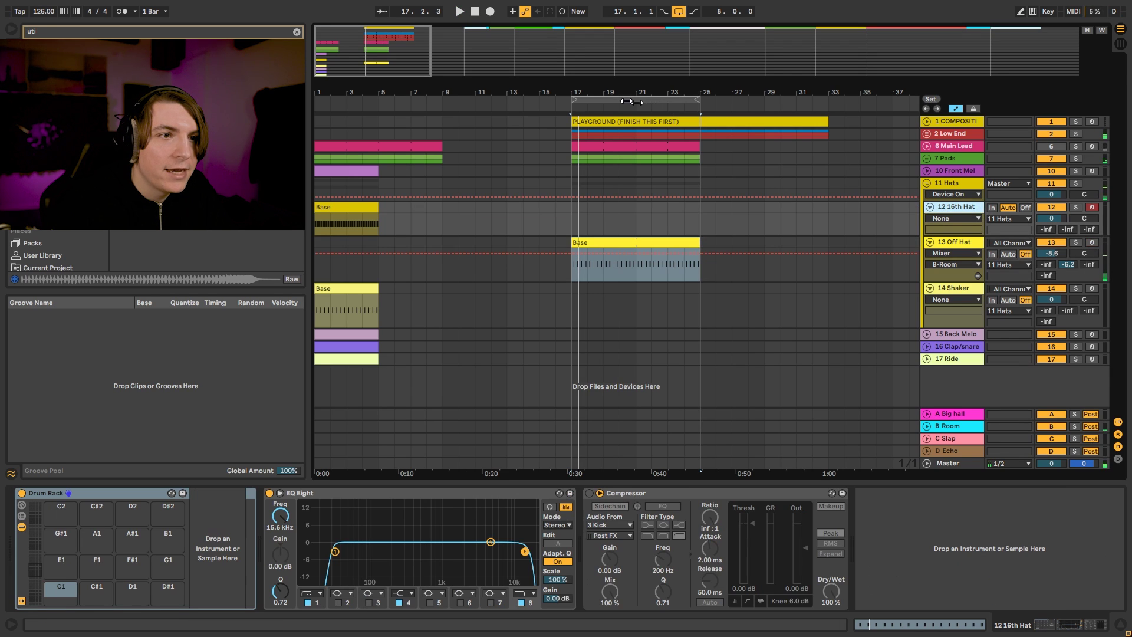
pyautogui.press('-')
pyautogui.moveTo(338, 207); pyautogui.dragTo(590, 210)
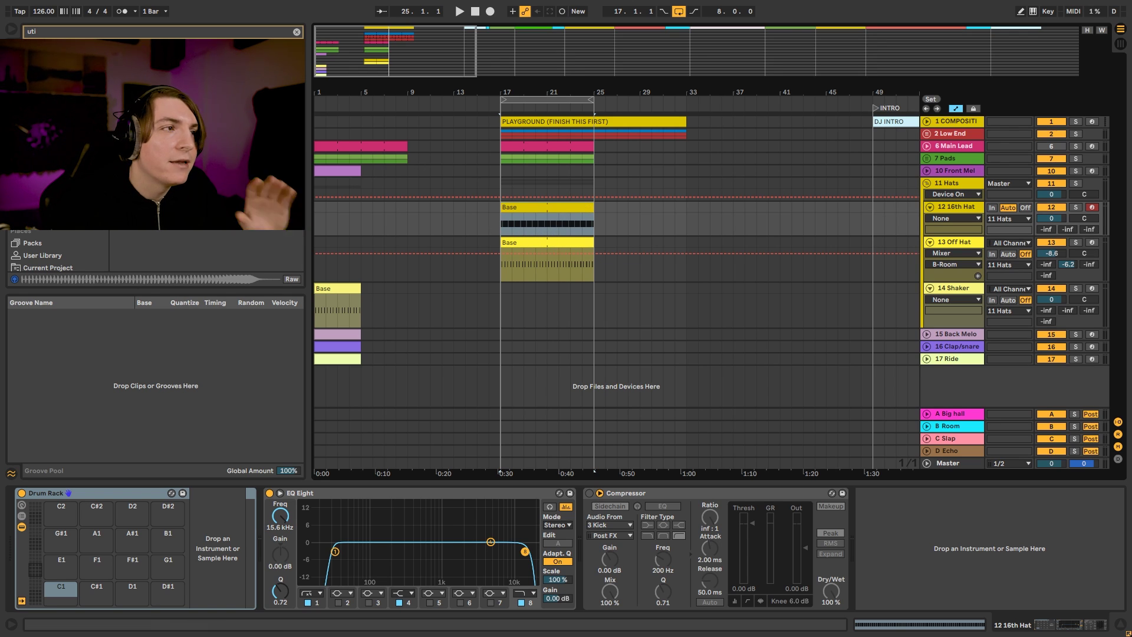
# Step: Clear the browser search, audition the PML folder's clap samples and load PML_DPV4_CLAP_019 onto the 16th Hat Drum Rack's C1 pad
pyautogui.click(297, 32)
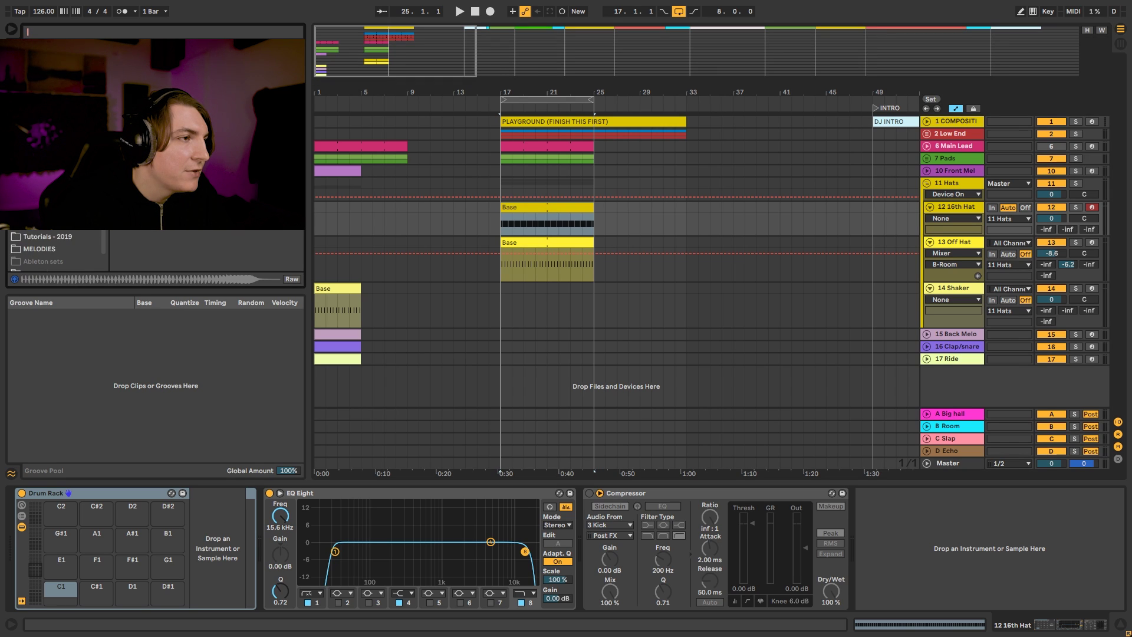
pyautogui.scroll(2, 71, 245)
pyautogui.click(34, 239)
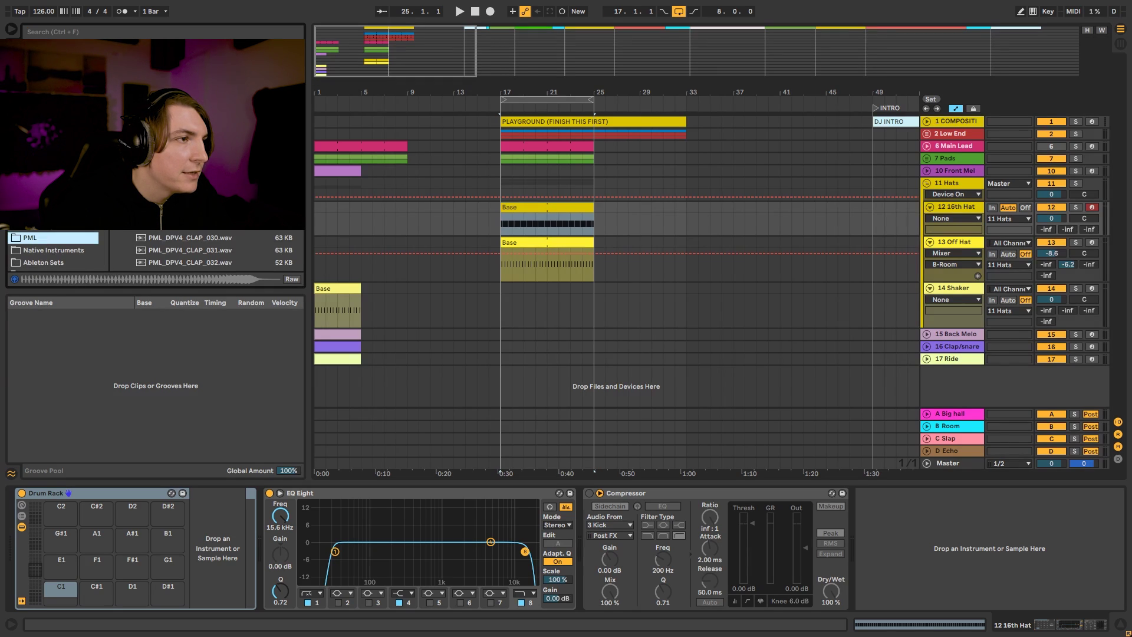
pyautogui.press('Right')
pyautogui.scroll(6, 201, 250)
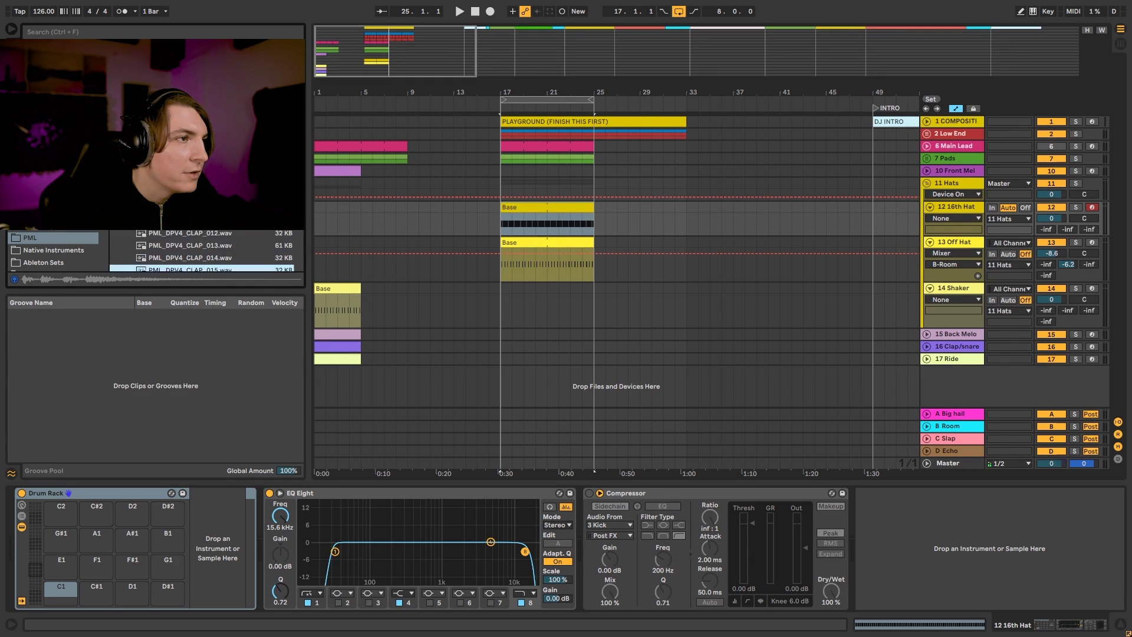
pyautogui.scroll(-1, 201, 250)
pyautogui.scroll(-2, 200, 251)
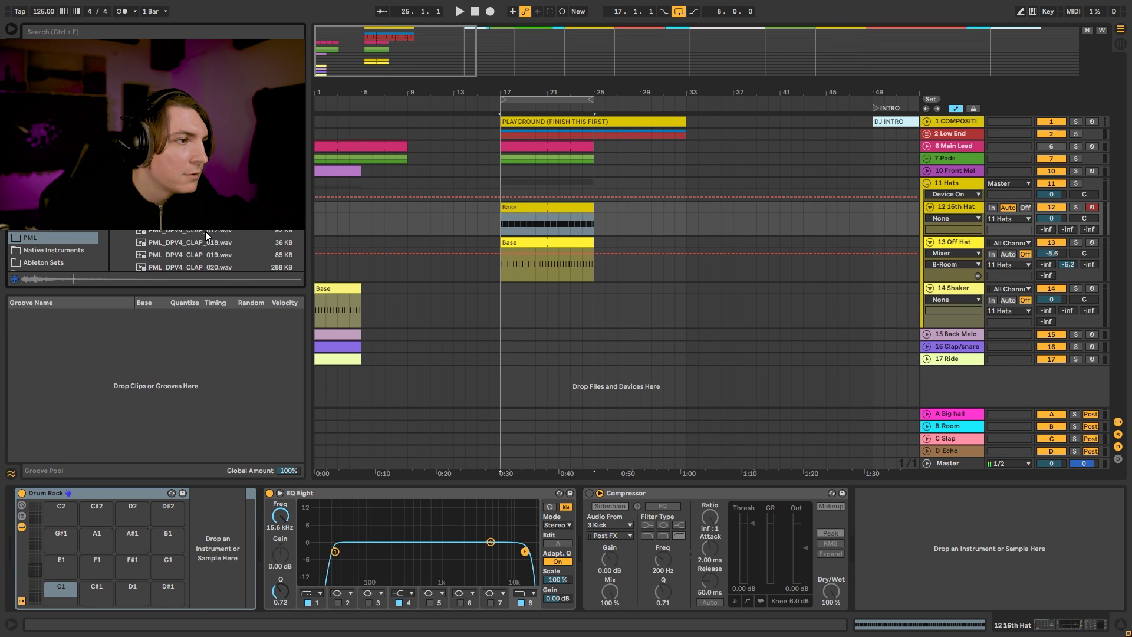
pyautogui.click(211, 243)
pyautogui.scroll(-6, 224, 247)
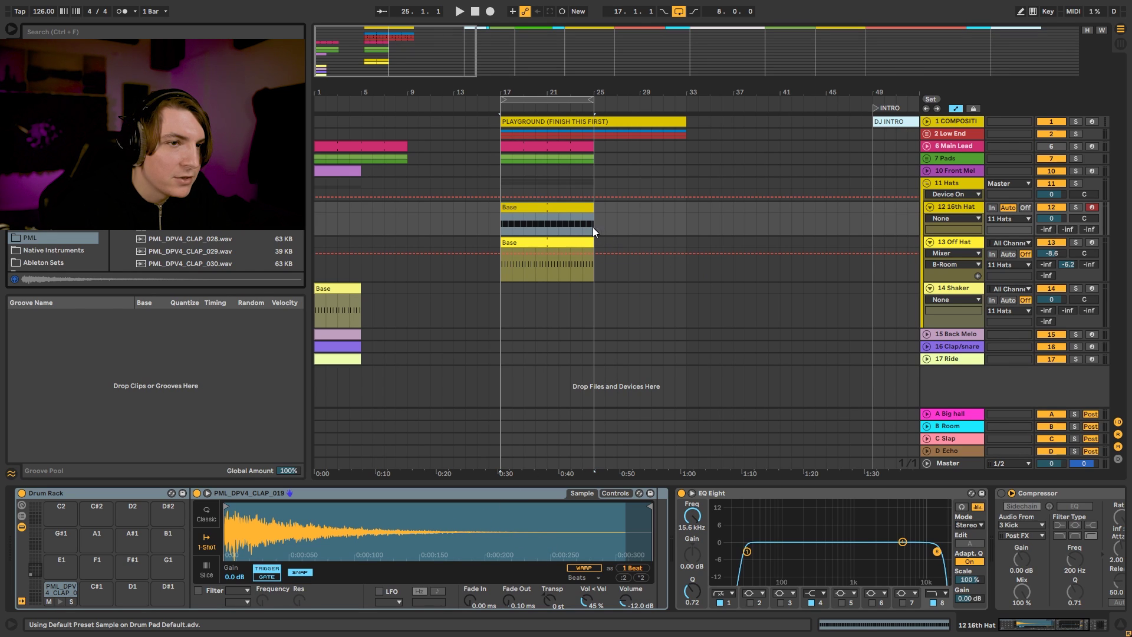
# Step: Solo the 16th Hat track, play it back and lower its volume to about -8.1 dB
pyautogui.click(1075, 207)
pyautogui.press('space')
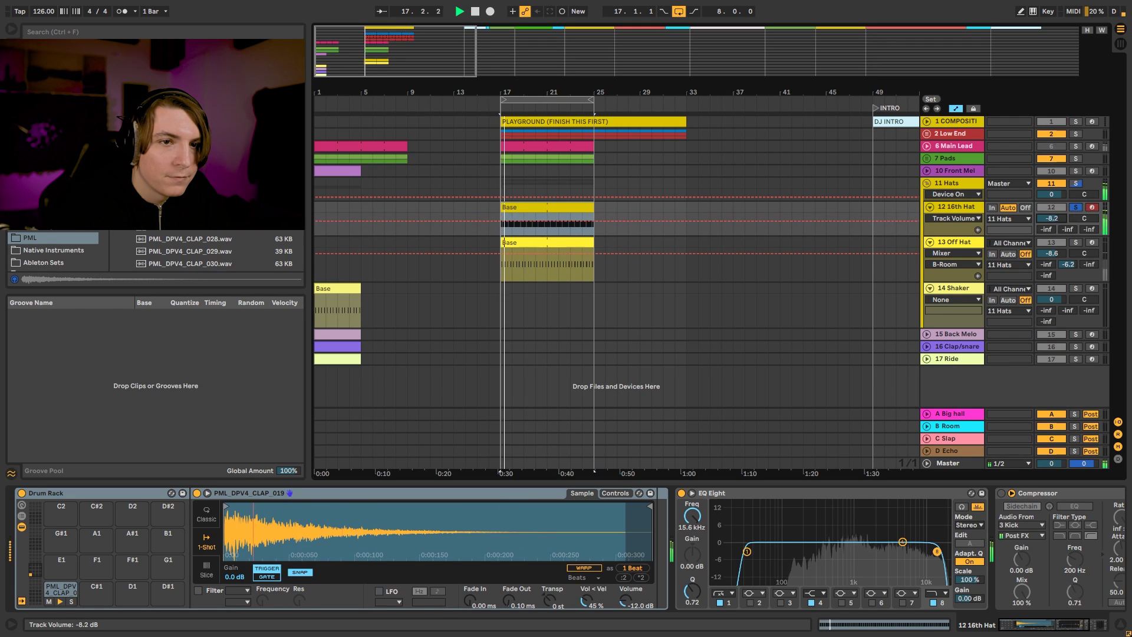
# Step: Shape the 16th Hat's EQ Eight with band 8 off, a 6.07 dB boost at 7.11 kHz and a low cut at about 639 Hz
pyautogui.click(932, 602)
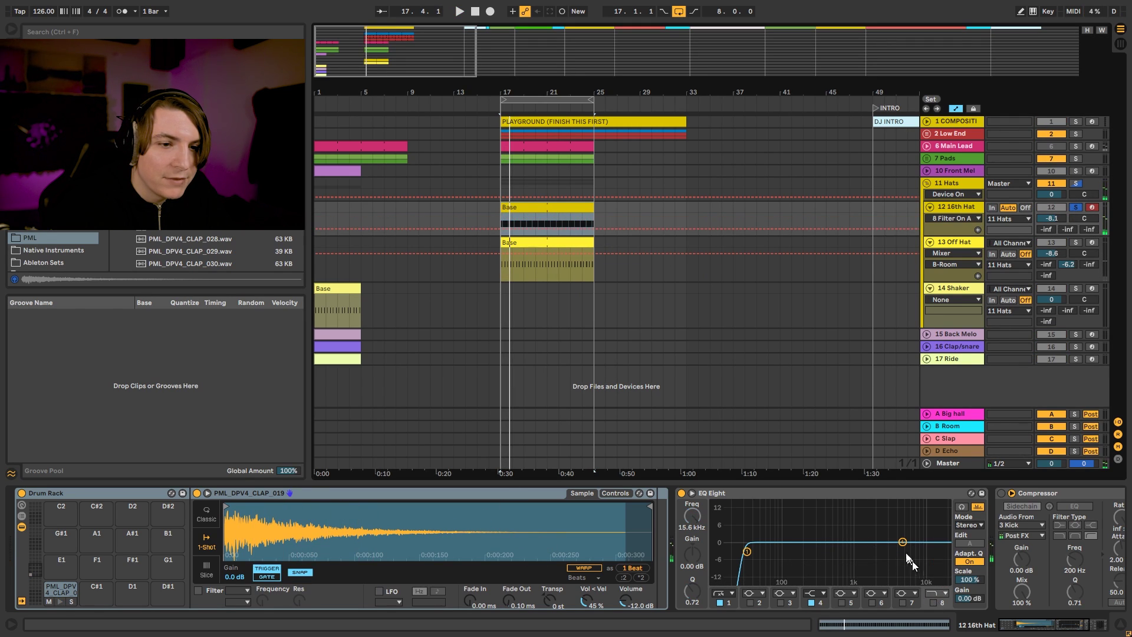
pyautogui.moveTo(902, 542); pyautogui.dragTo(912, 530)
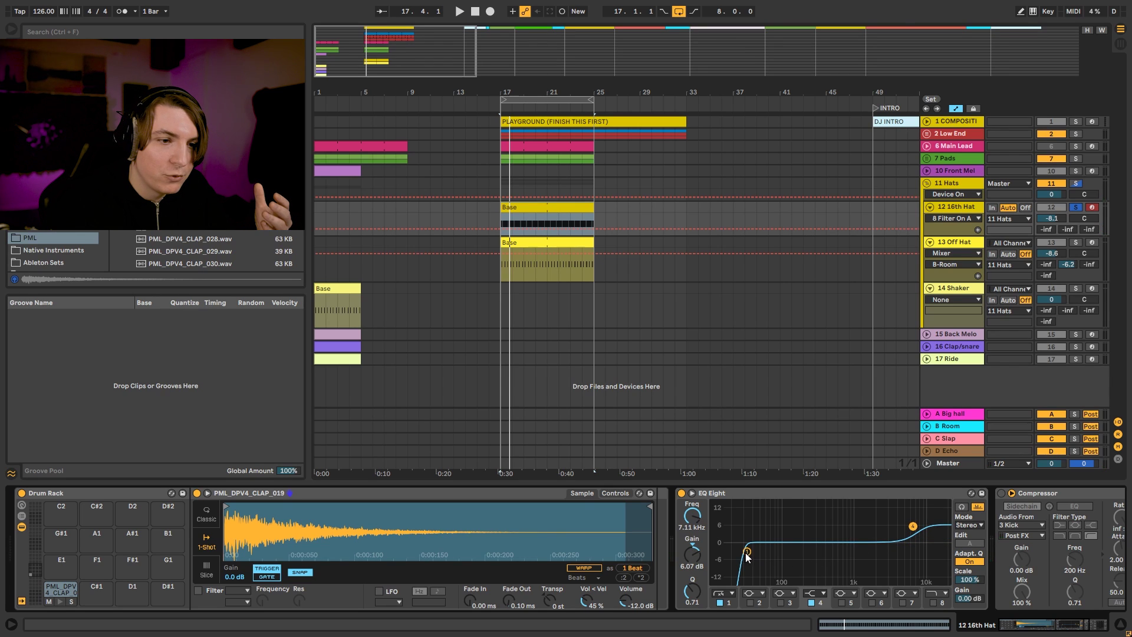
pyautogui.moveTo(746, 551); pyautogui.dragTo(838, 571)
pyautogui.press('space')
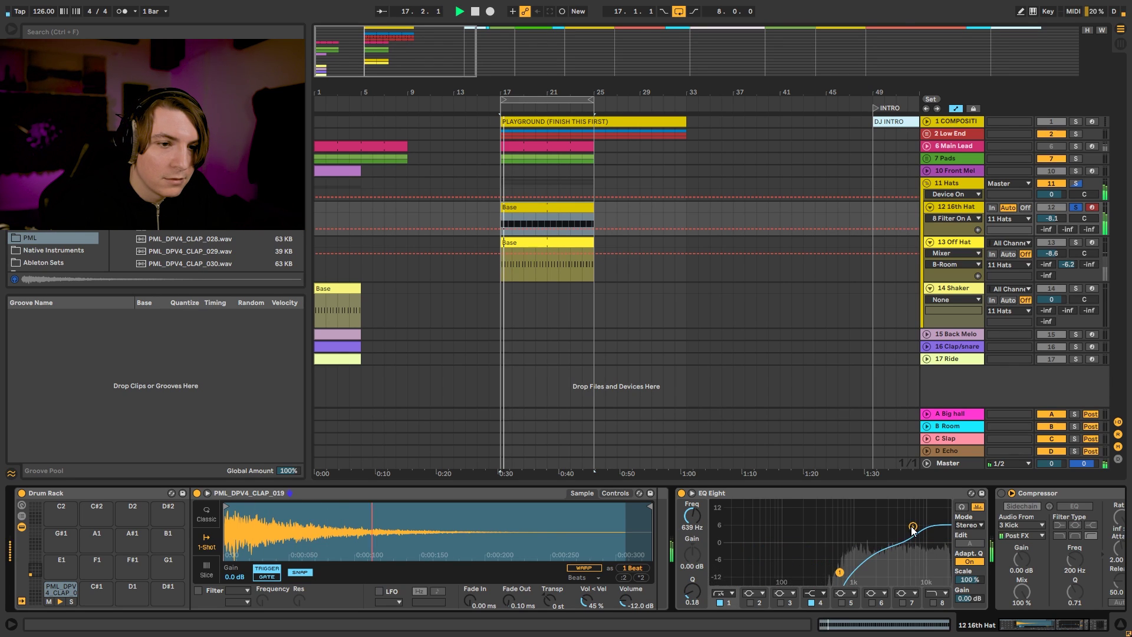
# Step: Open the 16th Hat clip and vary its note velocities, lowering the notes at 1.1.3, 1.2.3, 1.3.3 and 1.4.3
pyautogui.doubleClick(542, 217)
pyautogui.moveTo(1114, 157); pyautogui.dragTo(464, 156)
pyautogui.press('z')
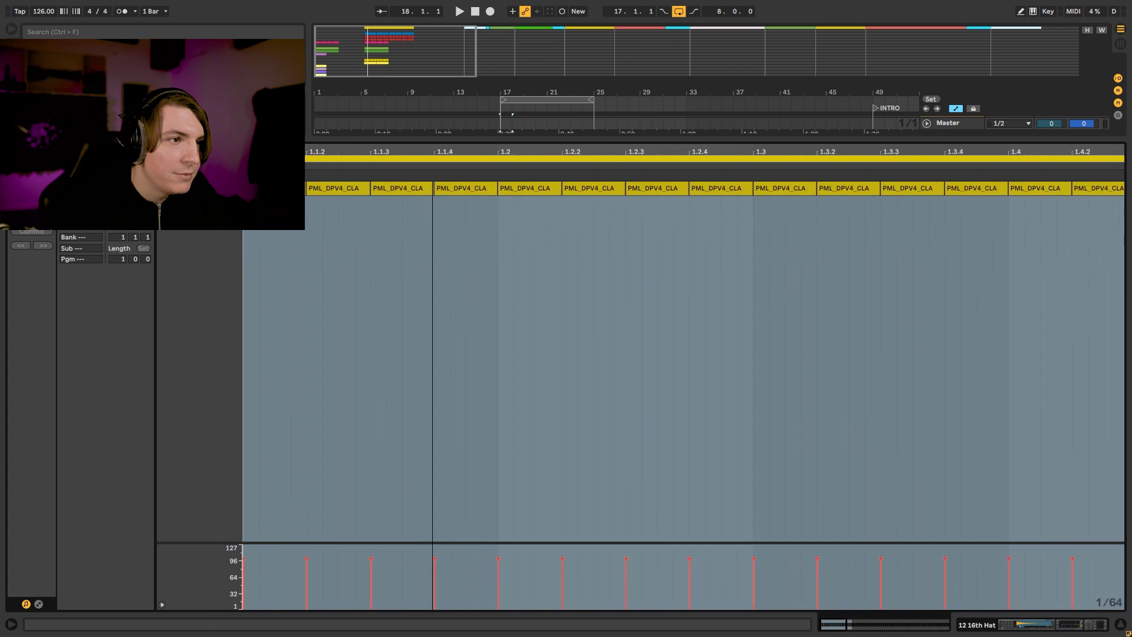
pyautogui.click(379, 189)
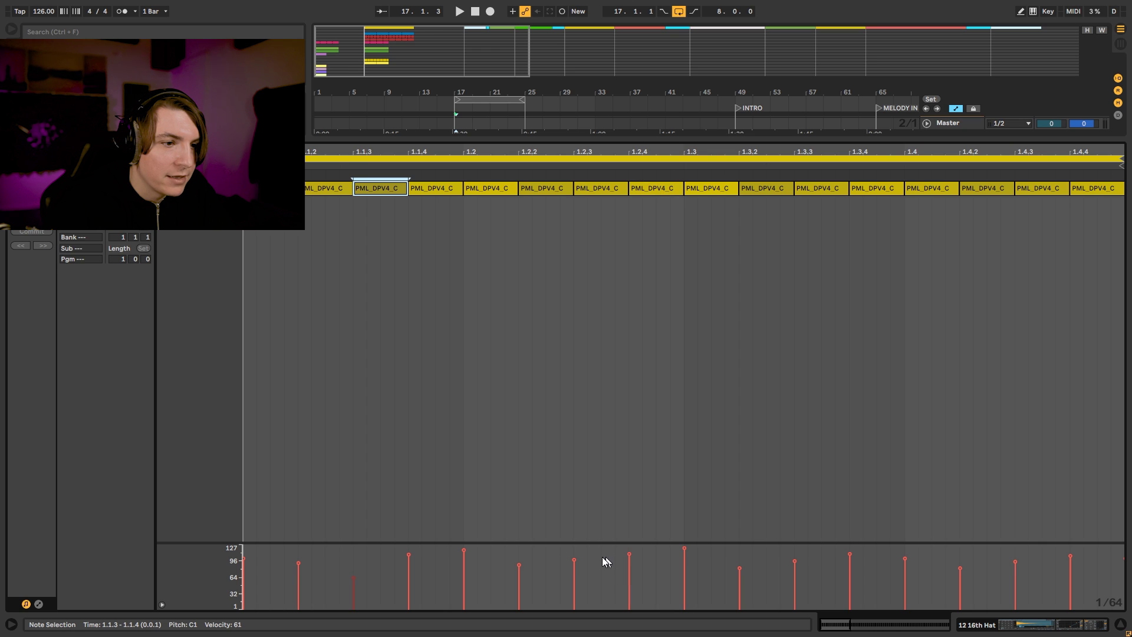
pyautogui.moveTo(574, 560); pyautogui.dragTo(574, 573)
pyautogui.moveTo(795, 561); pyautogui.dragTo(794, 569)
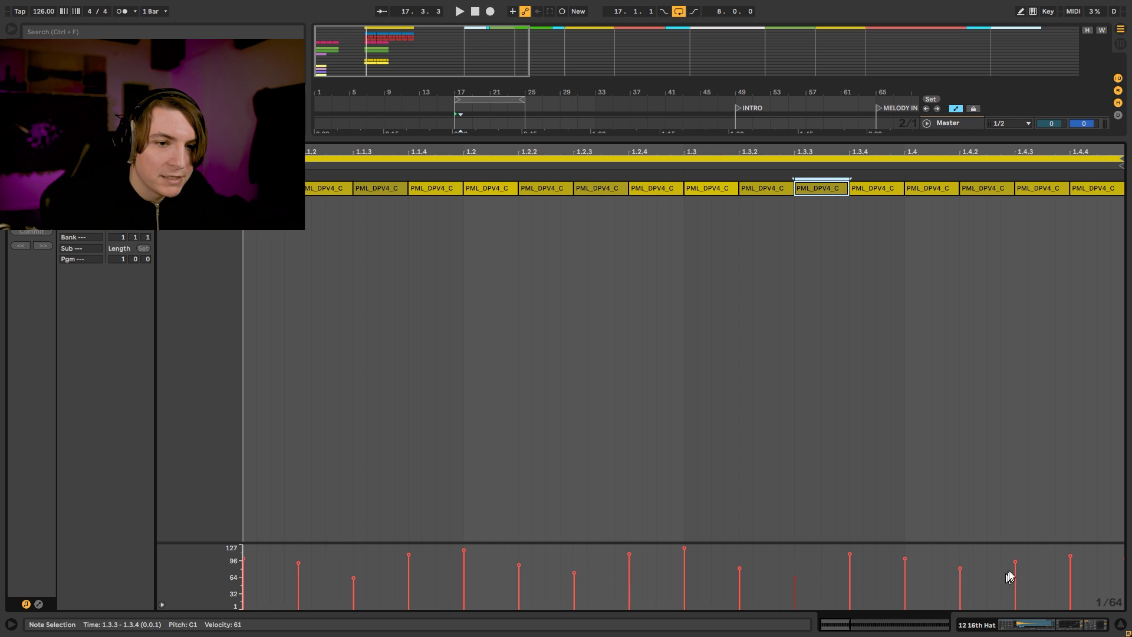
pyautogui.moveTo(1015, 562); pyautogui.dragTo(1016, 570)
pyautogui.hotkey('shift', 'Tab')
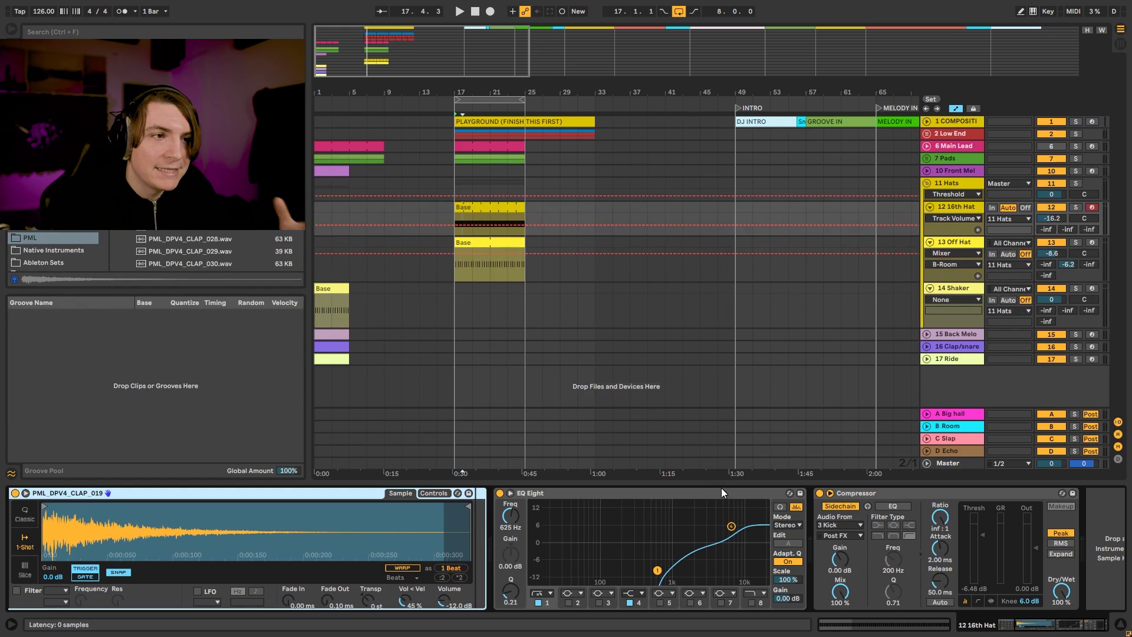
# Step: Play the loop and shorten the 16th Hat's clap sample by about half, with a 19.7 ms fade-out
pyautogui.press('space')
pyautogui.moveTo(469, 524); pyautogui.dragTo(272, 524)
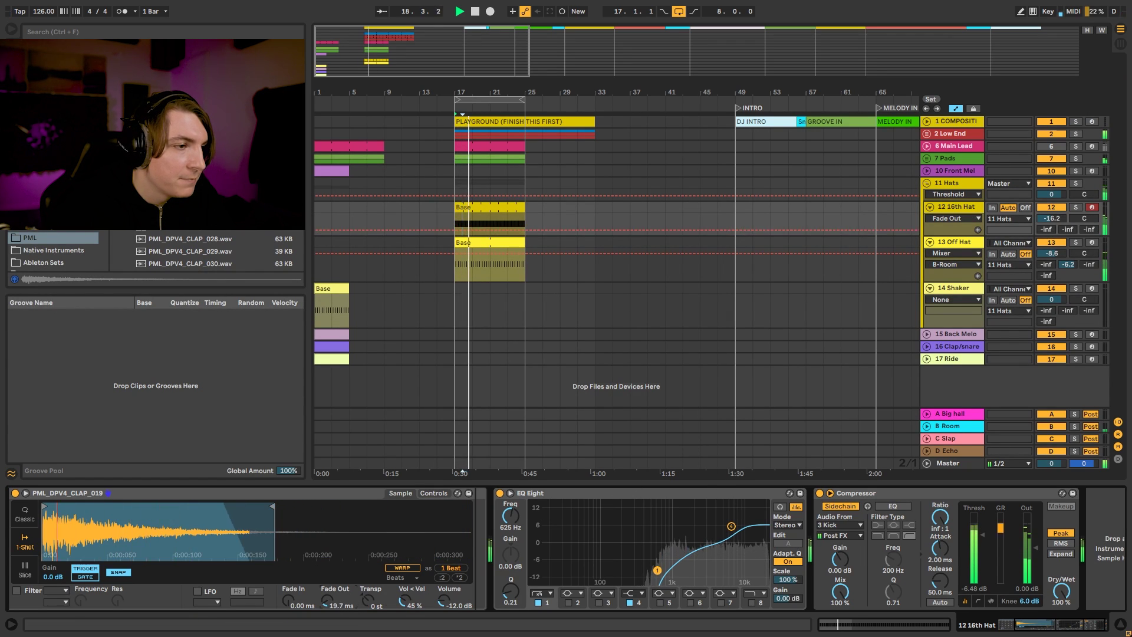
# Step: Lengthen the 16th Hat sample's fade-out to 54.9 ms and lower the track's volume to -19.7 dB, ending playback
pyautogui.moveTo(326, 601); pyautogui.dragTo(326, 587)
pyautogui.moveTo(1052, 218); pyautogui.dragTo(1052, 229)
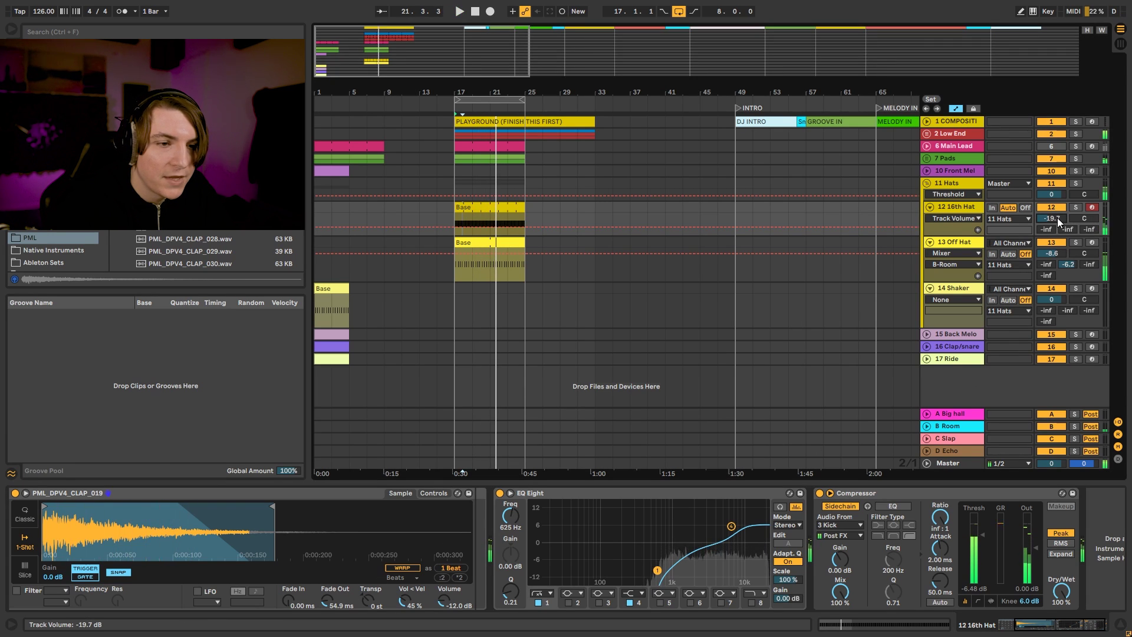
pyautogui.press('space')
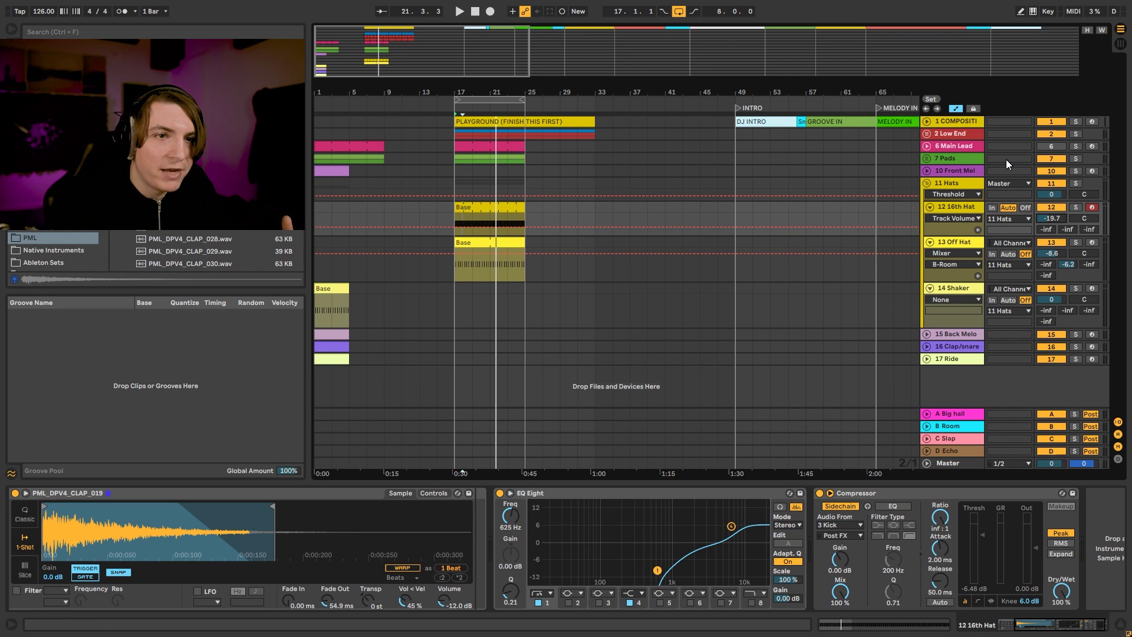
# Step: Insert a new MIDI track below Off Hat and load the default Analog instrument on it
pyautogui.moveTo(518, 88); pyautogui.dragTo(518, 80)
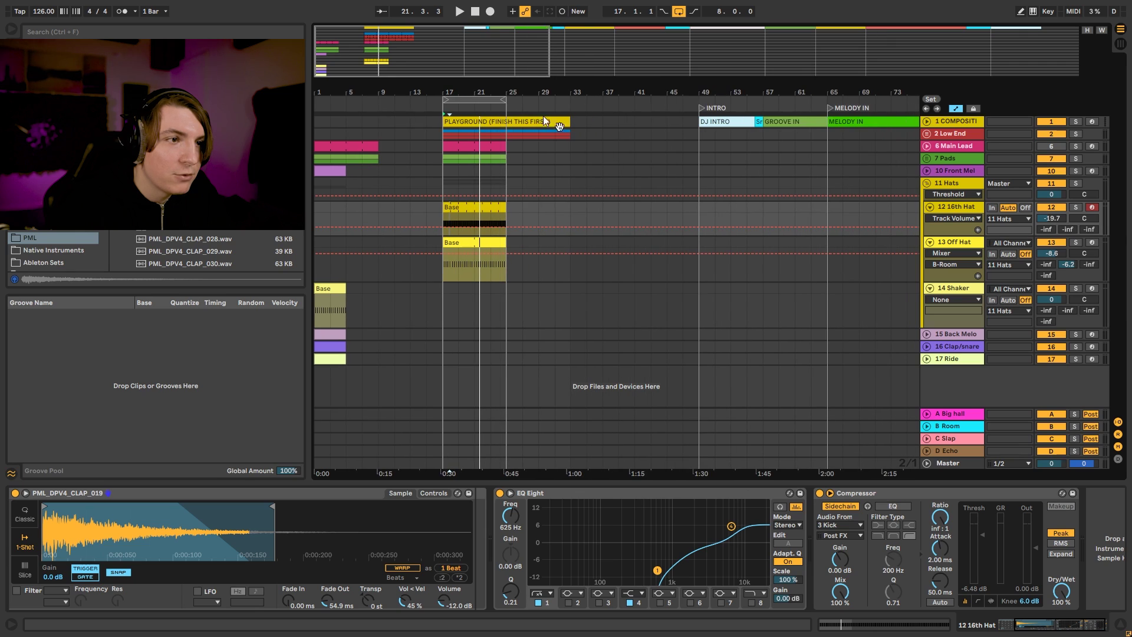
pyautogui.click(952, 243)
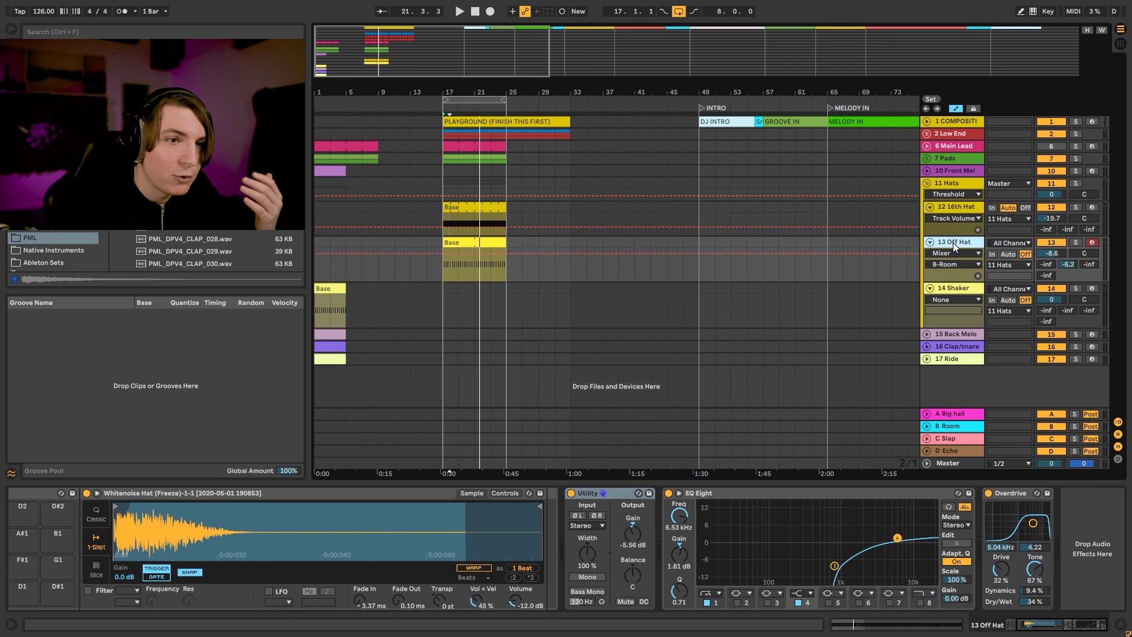
pyautogui.hotkey('ctrl', 'shift', 't')
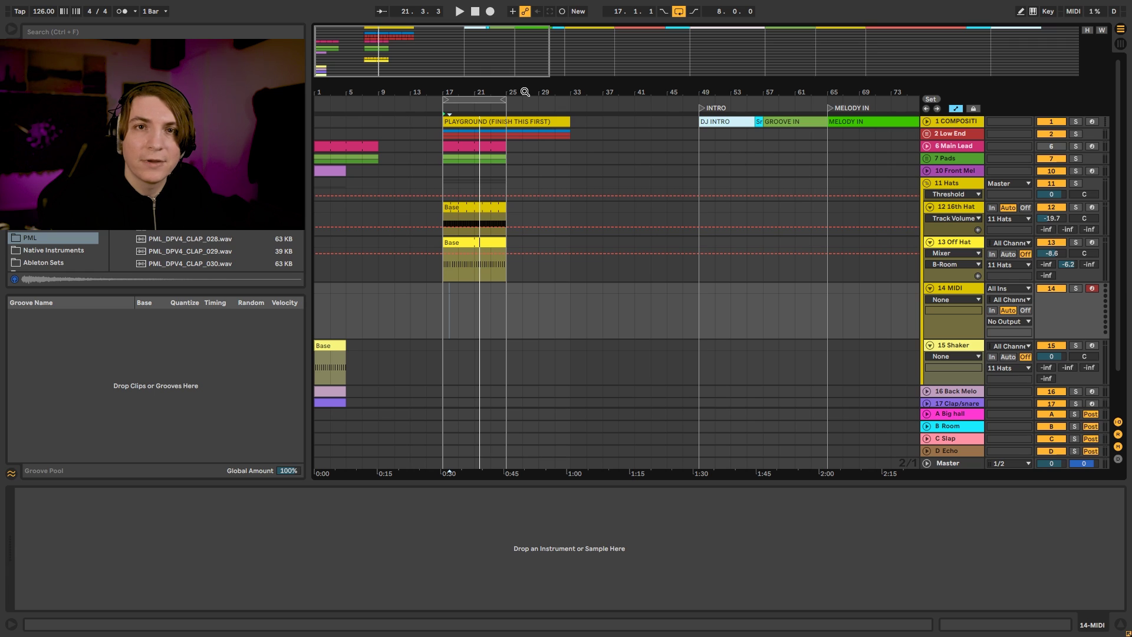
pyautogui.hotkey('ctrl', 'f')
pyautogui.write('analog')
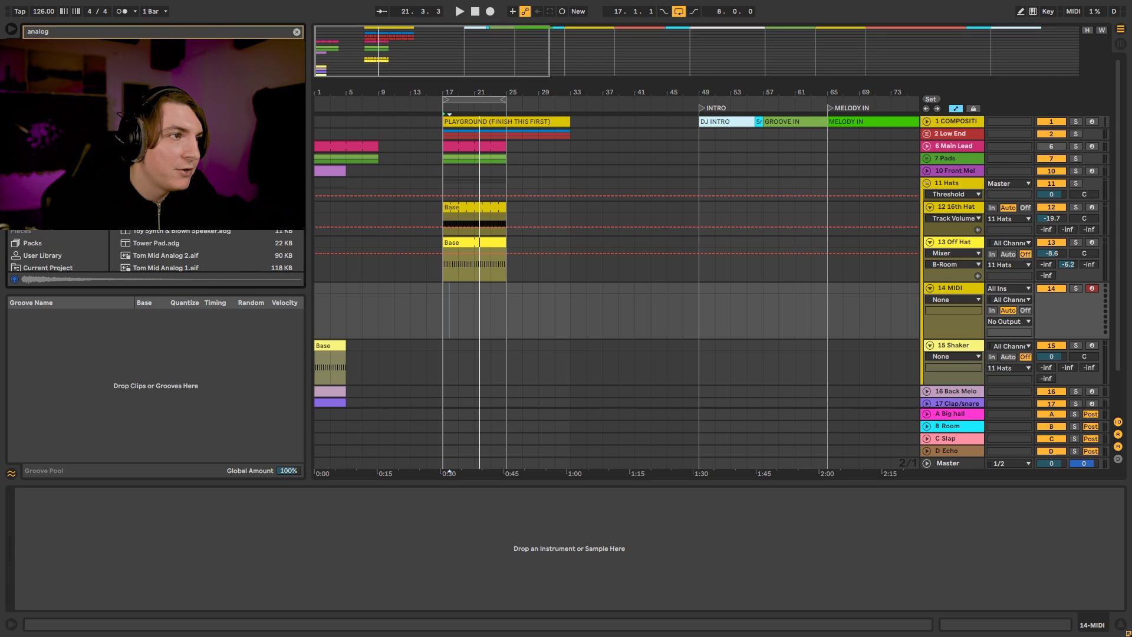
pyautogui.moveTo(953, 289); pyautogui.dragTo(952, 288)
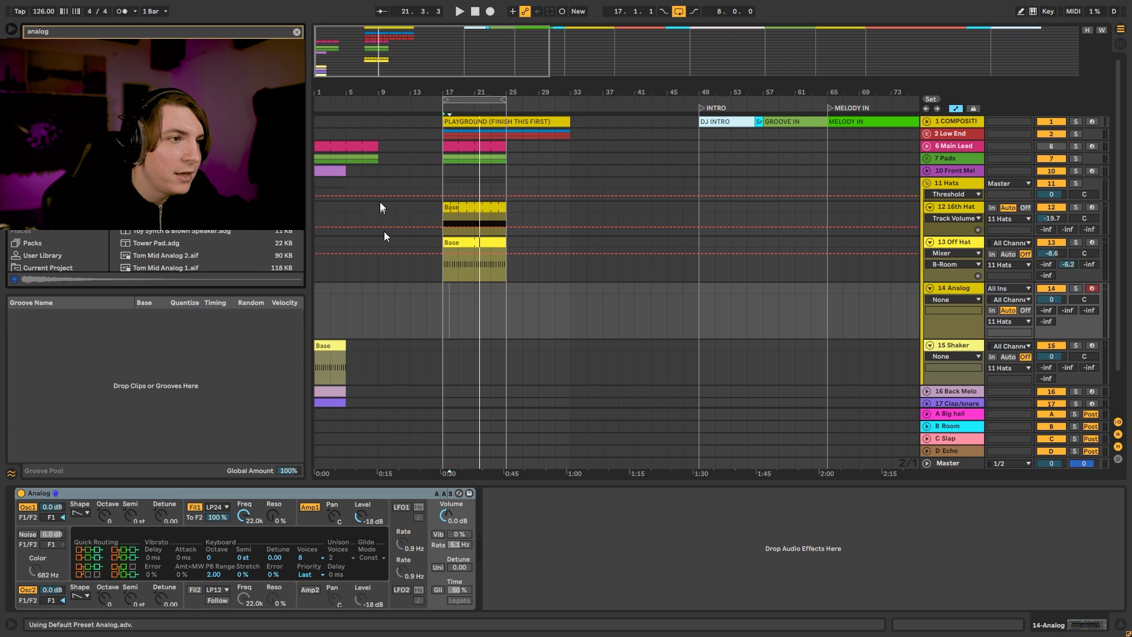
# Step: Copy the Off Hat clip onto the Analog track and stretch its first C1 note, activated, across the full four bars
pyautogui.moveTo(462, 246); pyautogui.dragTo(465, 290)
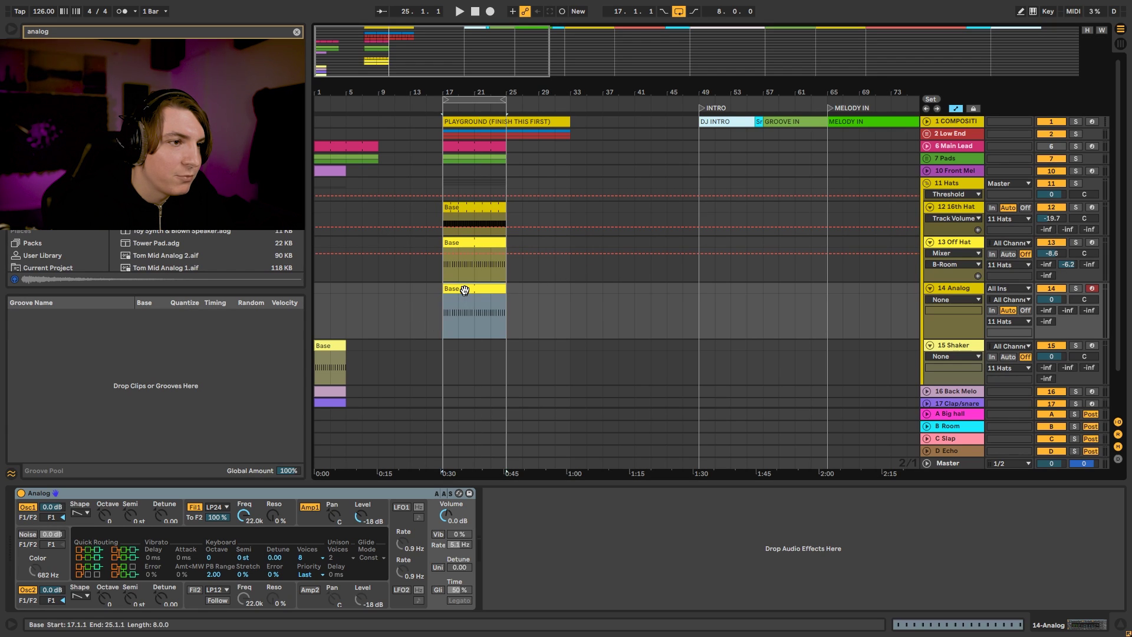
pyautogui.doubleClick(465, 290)
pyautogui.click(193, 438)
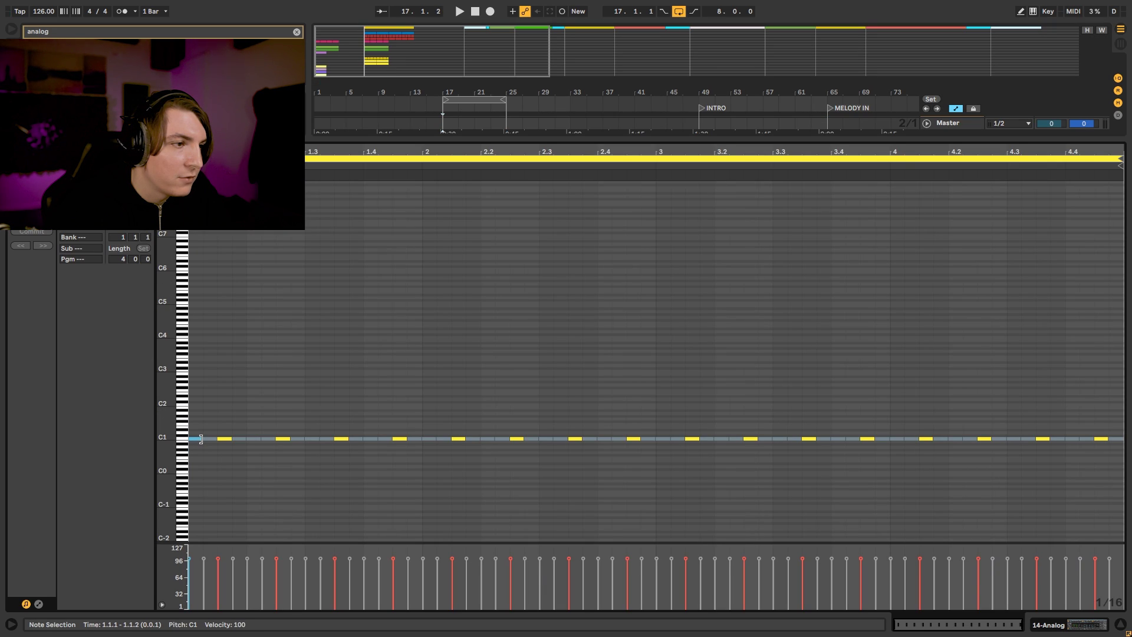
pyautogui.moveTo(202, 439); pyautogui.dragTo(1095, 466)
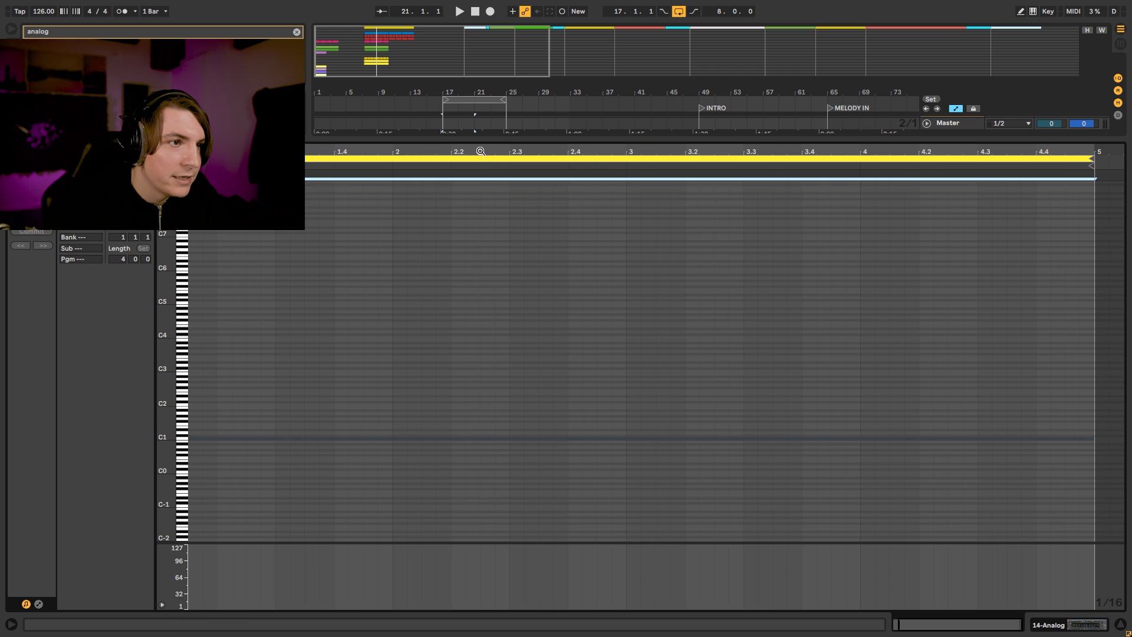
pyautogui.moveTo(480, 150); pyautogui.dragTo(481, 126)
pyautogui.press('0')
pyautogui.hotkey('shift', 'Tab')
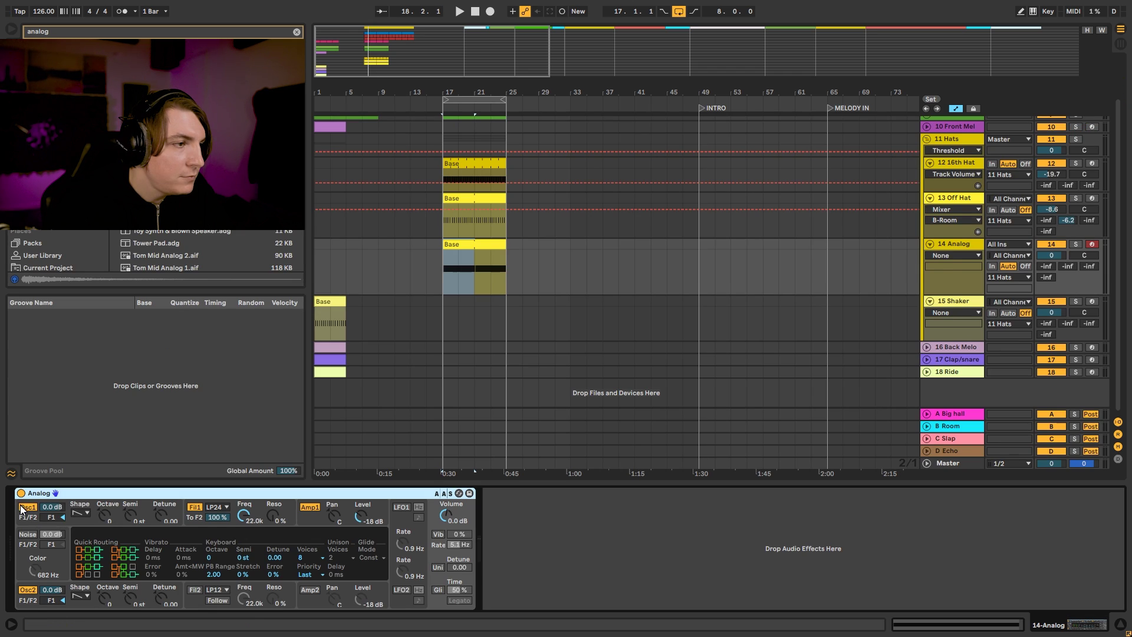
# Step: Reduce Analog to its noise source with the colour at 22.0 kHz, soloing the track and setting its volume to -8.1 dB
pyautogui.click(27, 507)
pyautogui.click(30, 535)
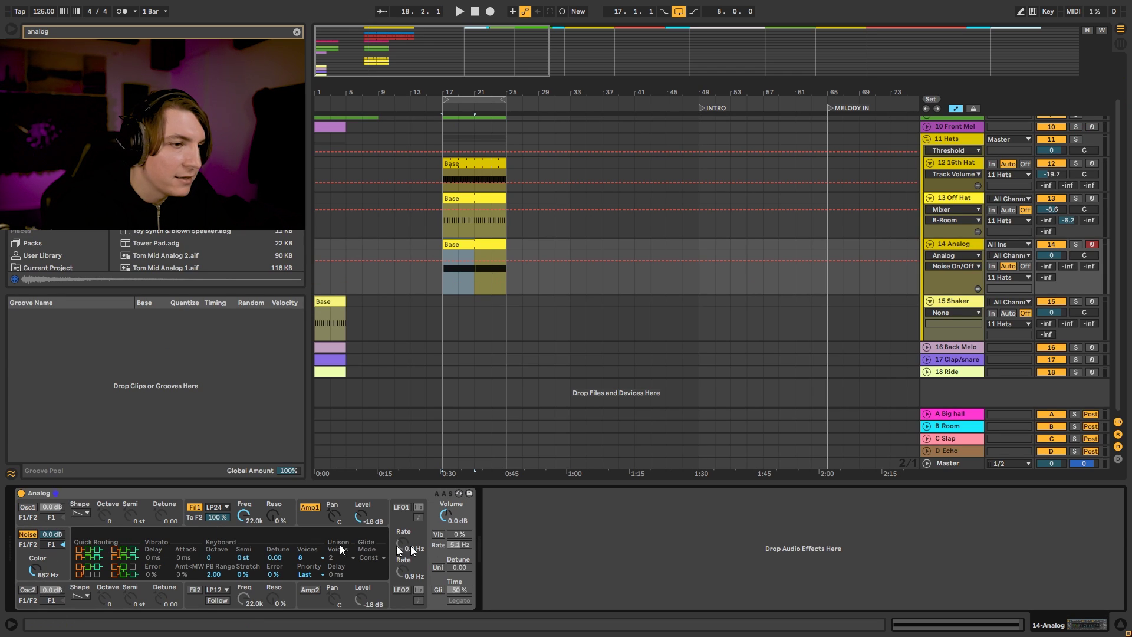
pyautogui.click(1076, 243)
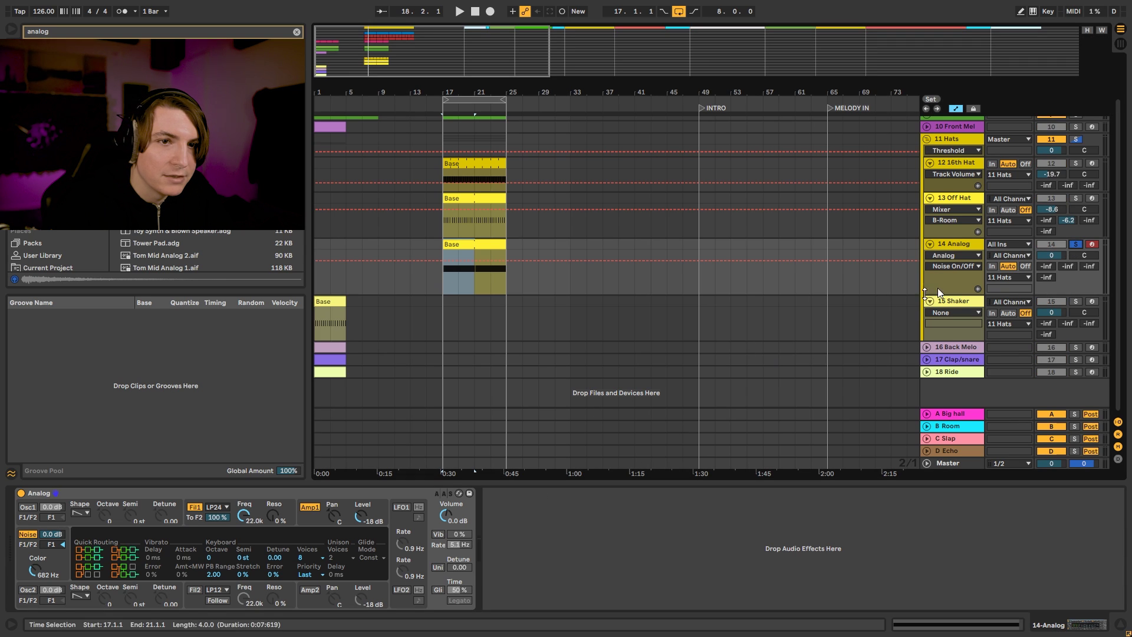
pyautogui.moveTo(1040, 257); pyautogui.dragTo(1040, 283)
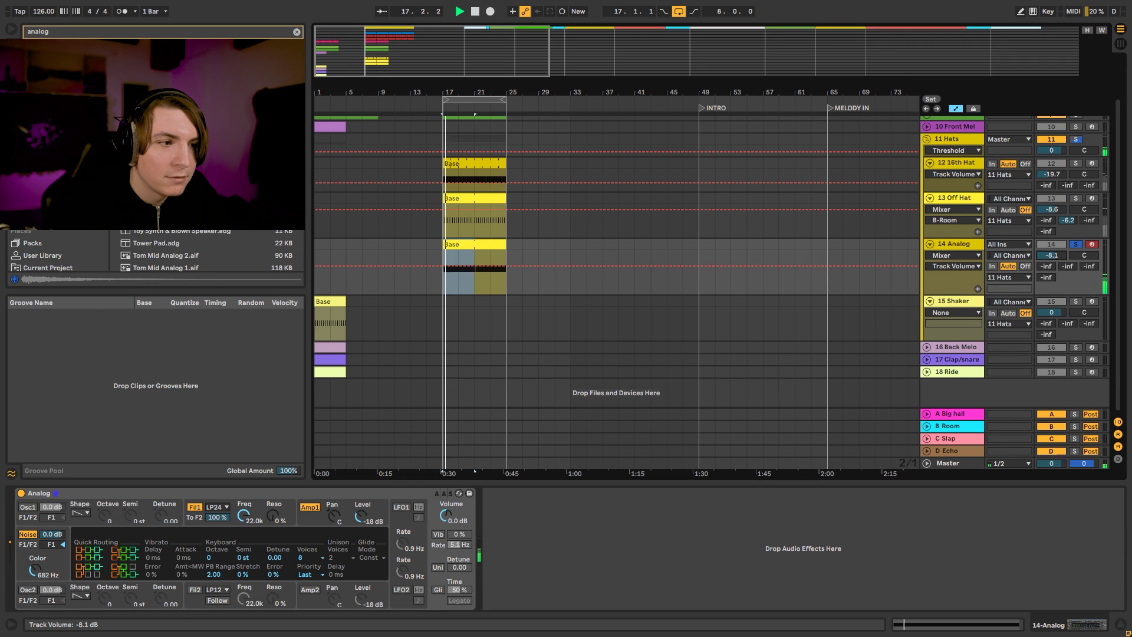
pyautogui.moveTo(34, 569); pyautogui.dragTo(35, 519)
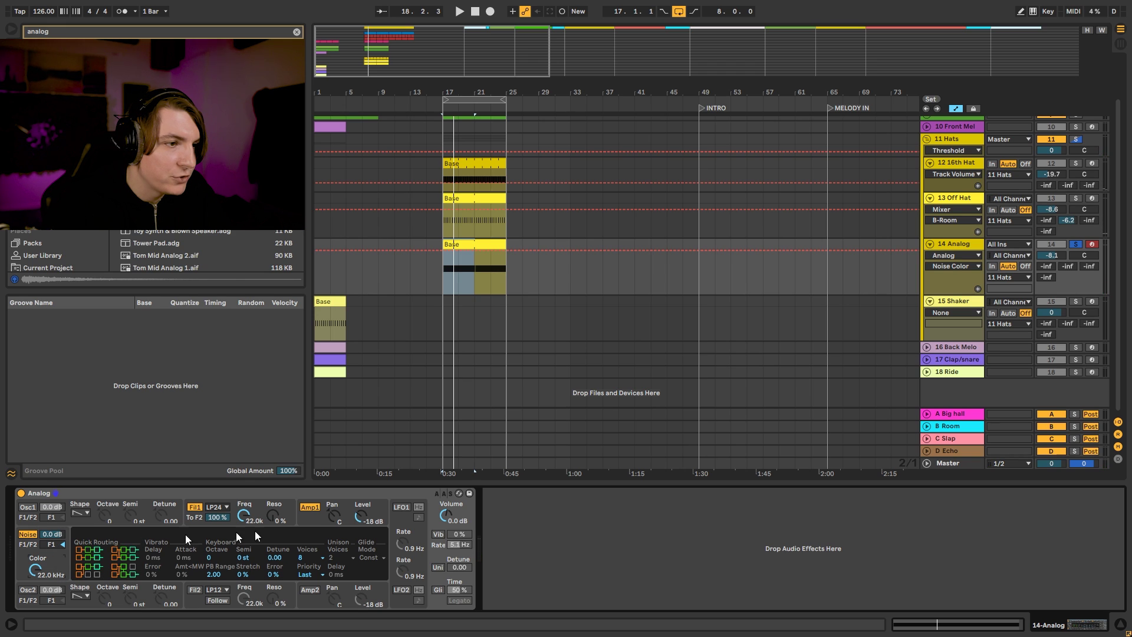
# Step: Add EQ Eight to the Analog track and make band 1 a low cut at about 167 Hz
pyautogui.hotkey('ctrl', 'f')
pyautogui.write('eq')
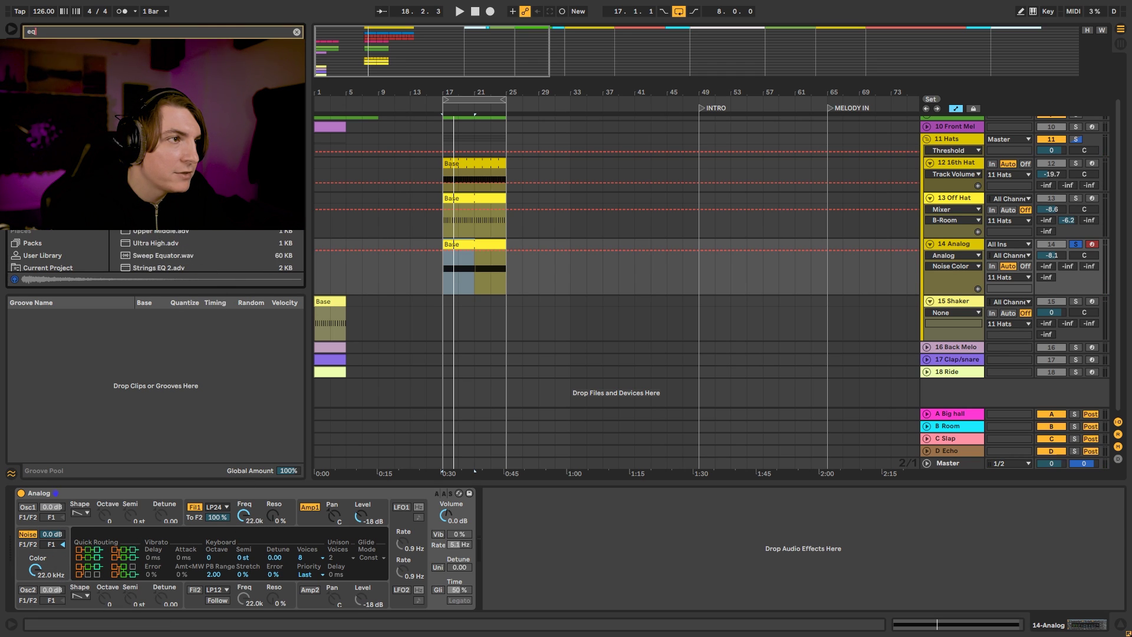
pyautogui.press('Return')
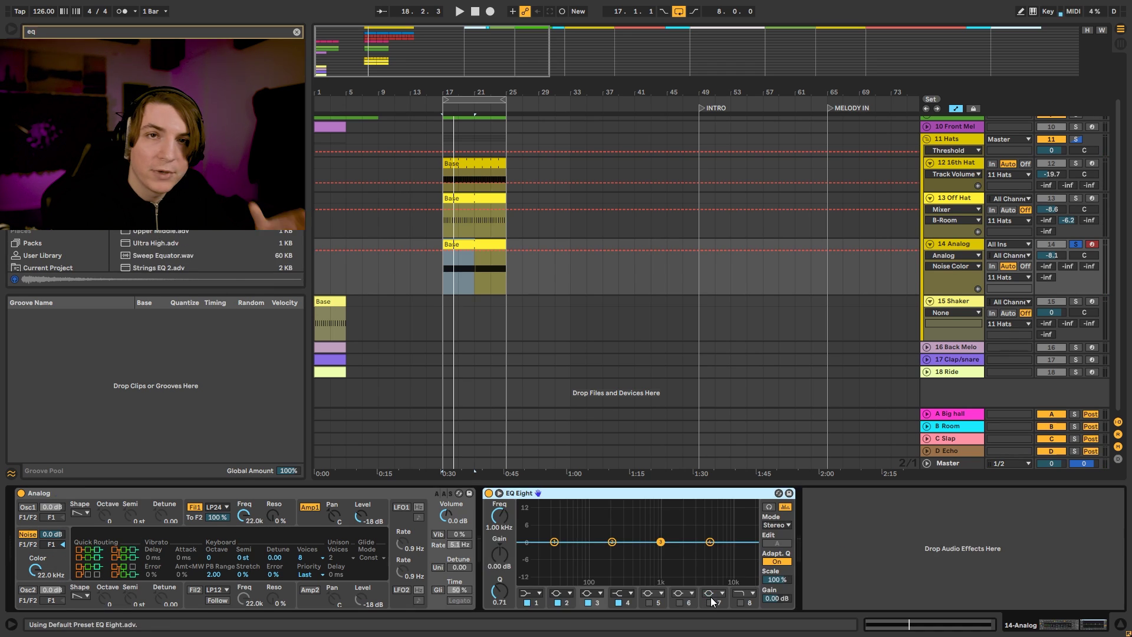
pyautogui.click(538, 593)
pyautogui.click(534, 517)
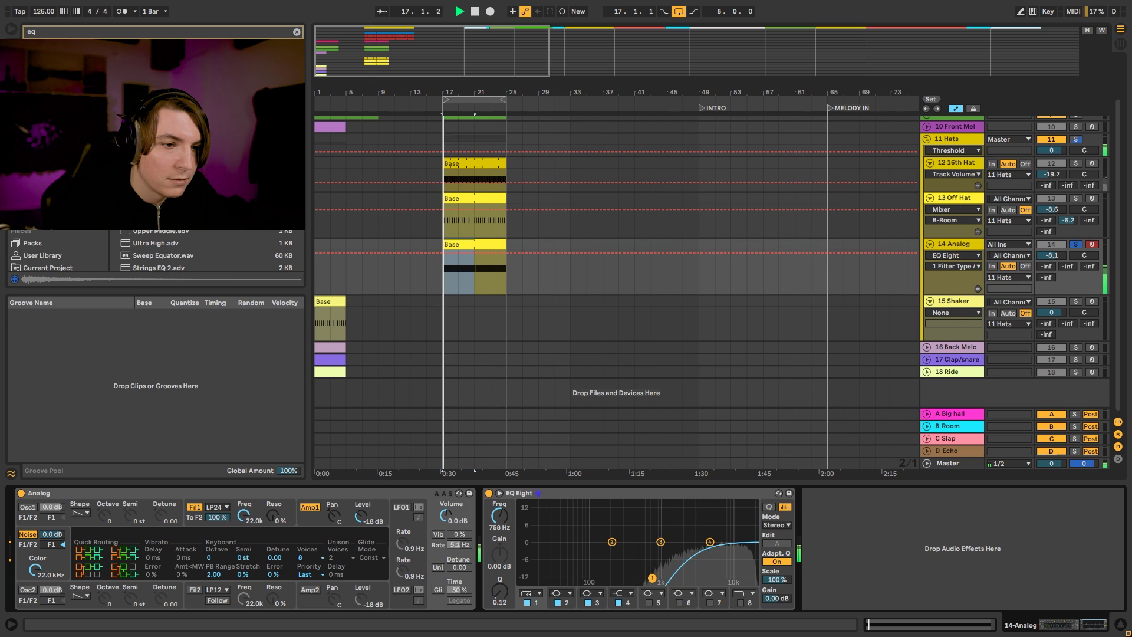
pyautogui.moveTo(652, 571); pyautogui.dragTo(632, 571)
# Step: Turn EQ Eight band 2 into a second low cut at about 211 Hz and move band 1 down to about 95.8 Hz
pyautogui.click(537, 593)
pyautogui.click(537, 593)
pyautogui.click(569, 593)
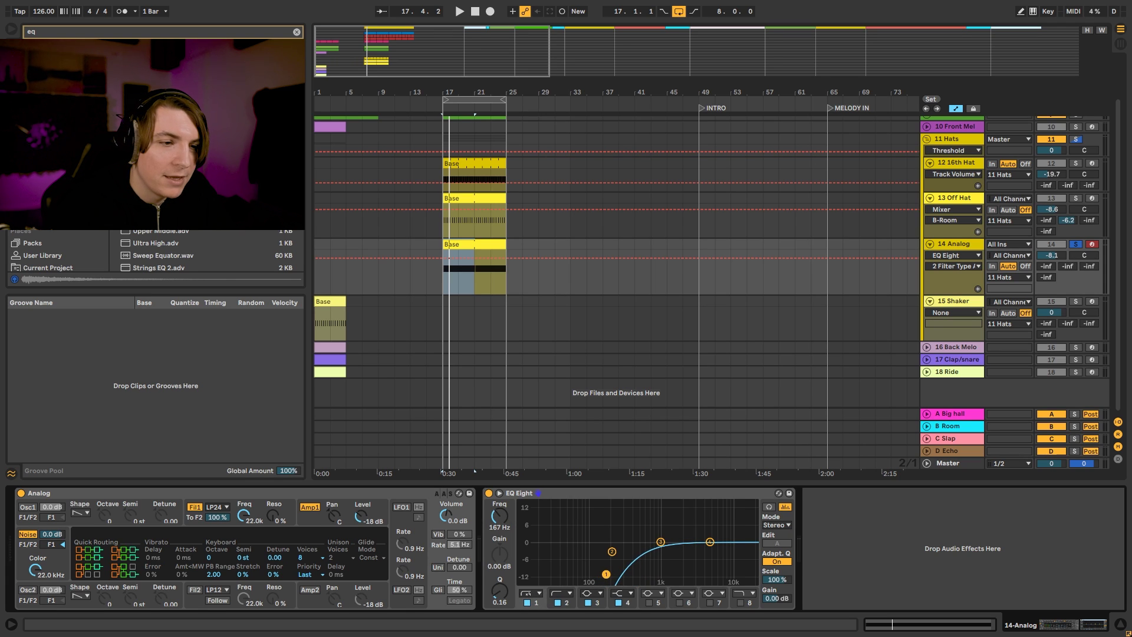
pyautogui.moveTo(613, 559); pyautogui.dragTo(627, 560)
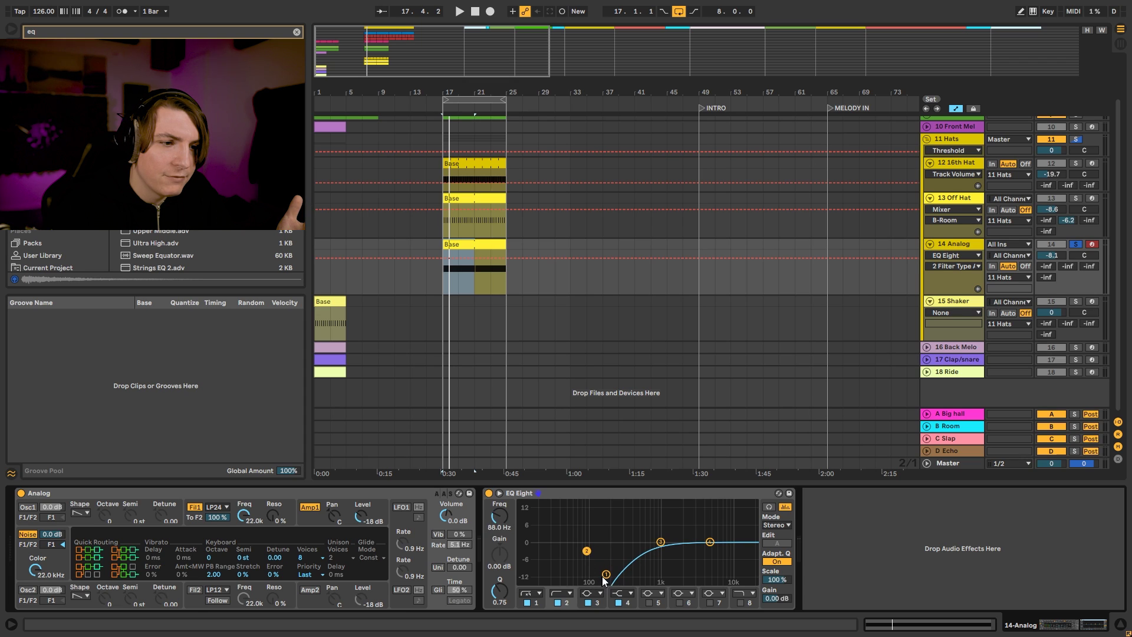
pyautogui.moveTo(604, 580); pyautogui.dragTo(574, 576)
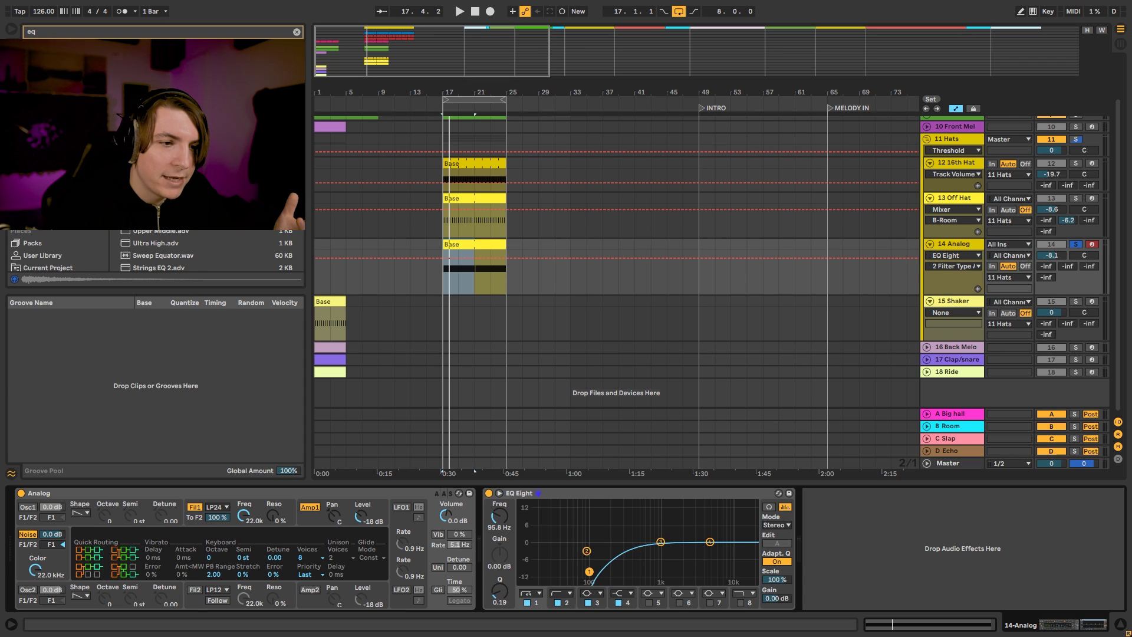
pyautogui.moveTo(586, 551); pyautogui.dragTo(628, 551)
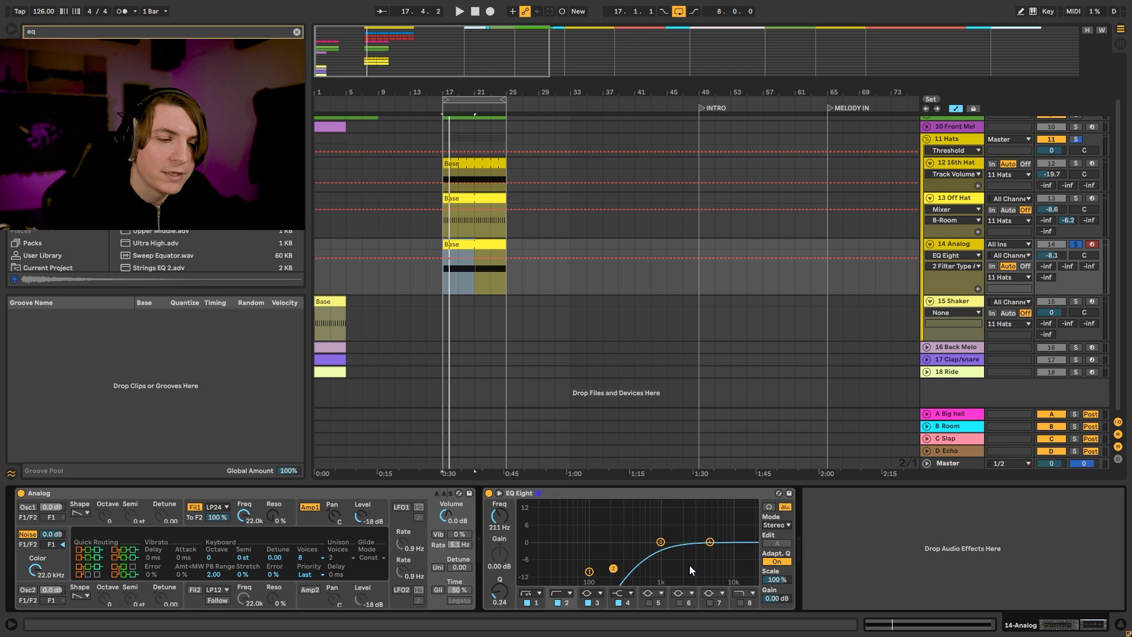
# Step: During playback, dip band 3 by 2.11 dB at 1.47 kHz, boost the band 4 high shelf and set band 1 to 132 Hz
pyautogui.press('space')
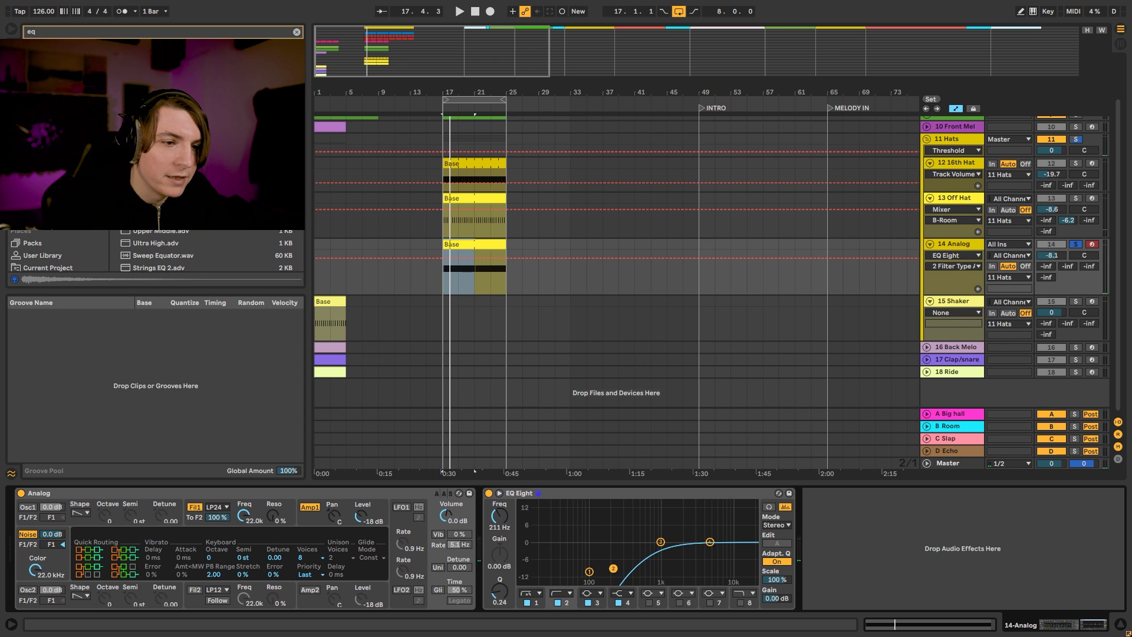
pyautogui.press('space')
pyautogui.moveTo(710, 542); pyautogui.dragTo(672, 547)
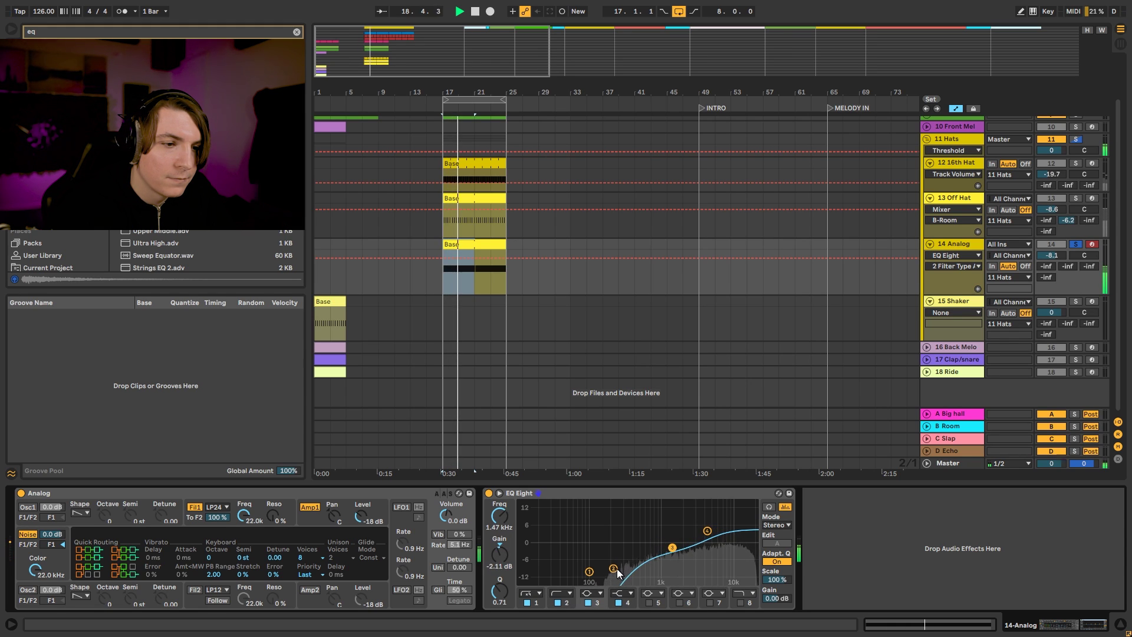
pyautogui.moveTo(615, 569); pyautogui.dragTo(599, 576)
pyautogui.press('space')
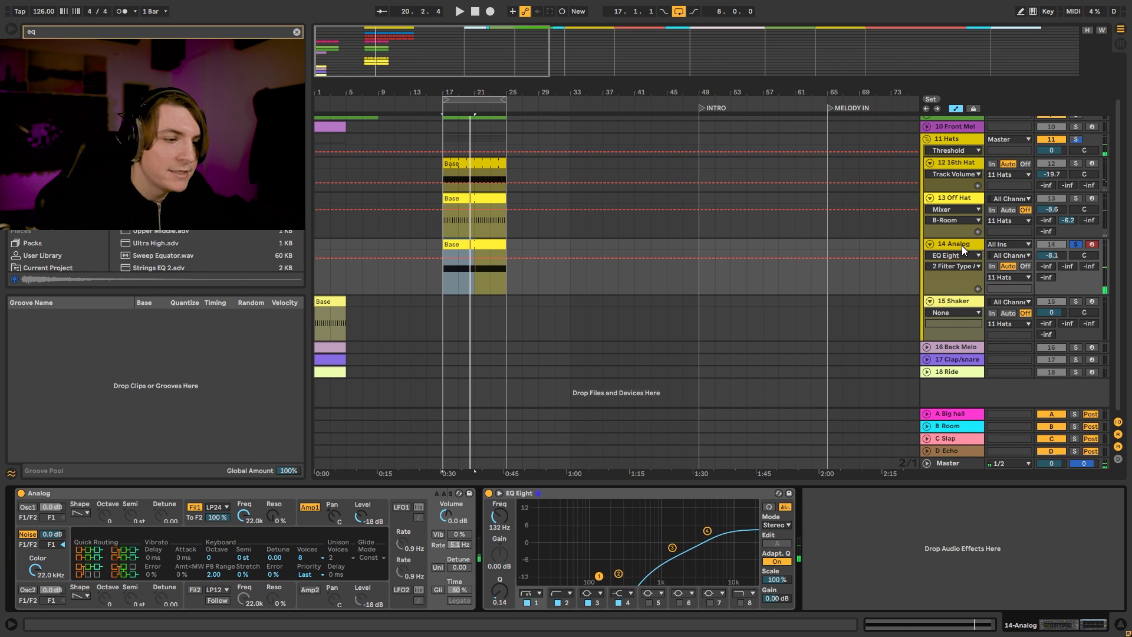
# Step: Copy the 16th Hat's kick-sidechained Compressor to the Analog track and set its threshold to -13.1 dB while playing
pyautogui.hotkey('ctrl', 'f')
pyautogui.write('comp')
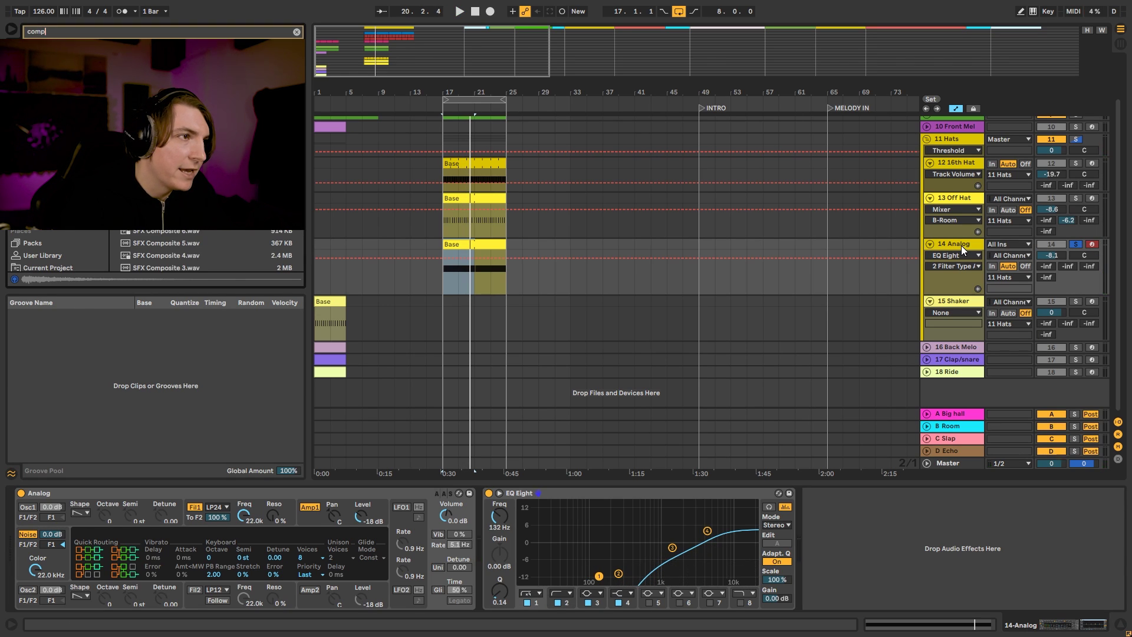
pyautogui.click(915, 199)
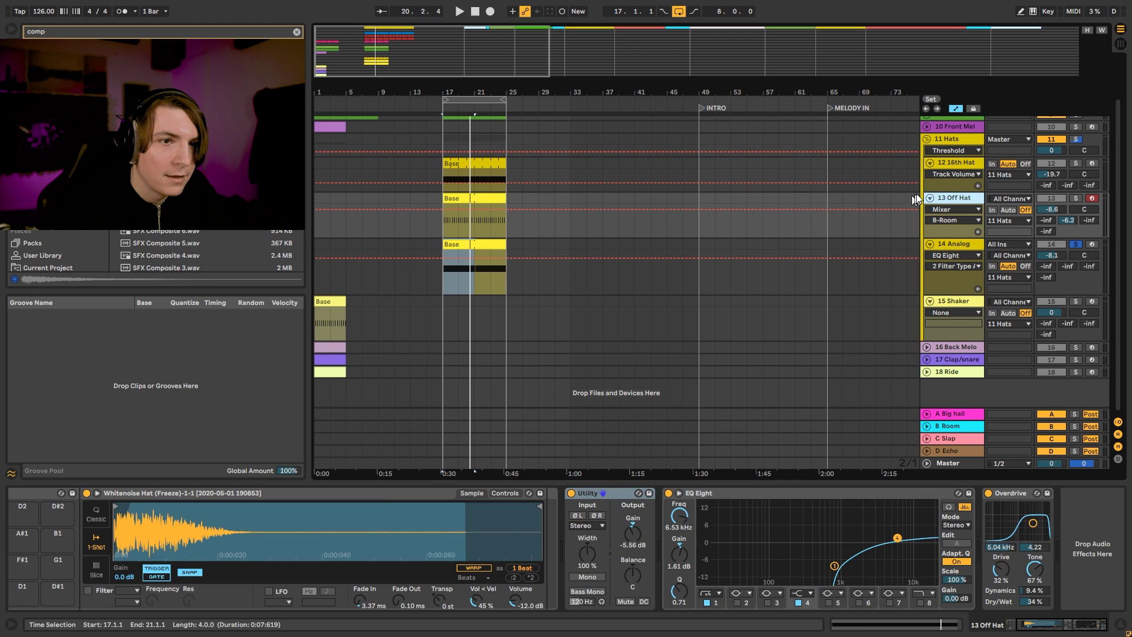
pyautogui.click(949, 163)
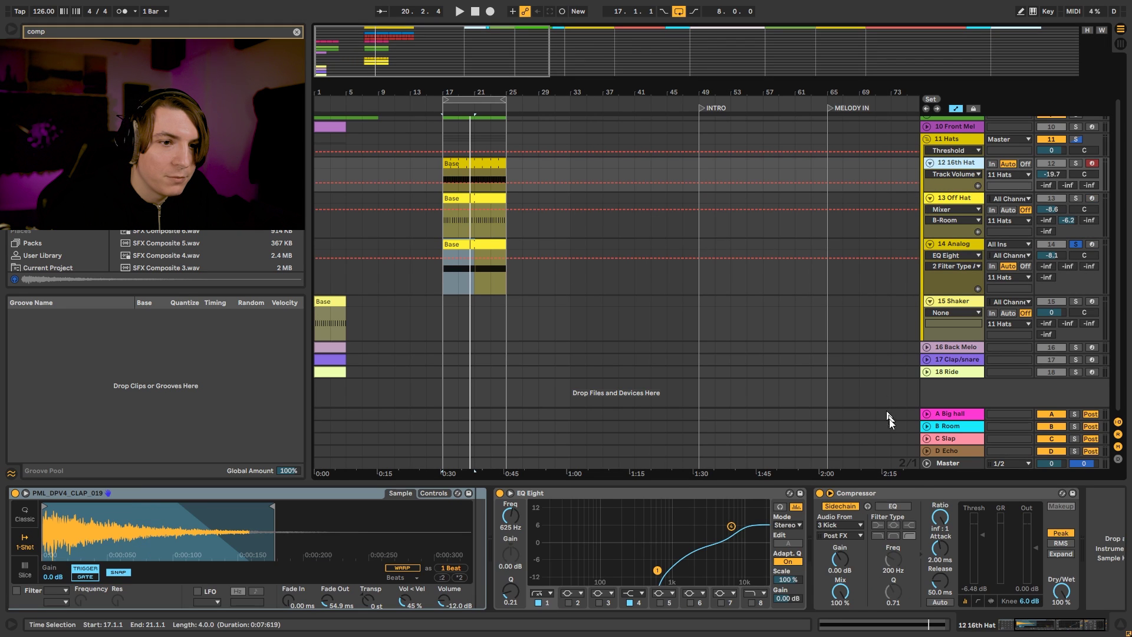
pyautogui.click(954, 244)
pyautogui.press('space')
pyautogui.moveTo(969, 535); pyautogui.dragTo(969, 547)
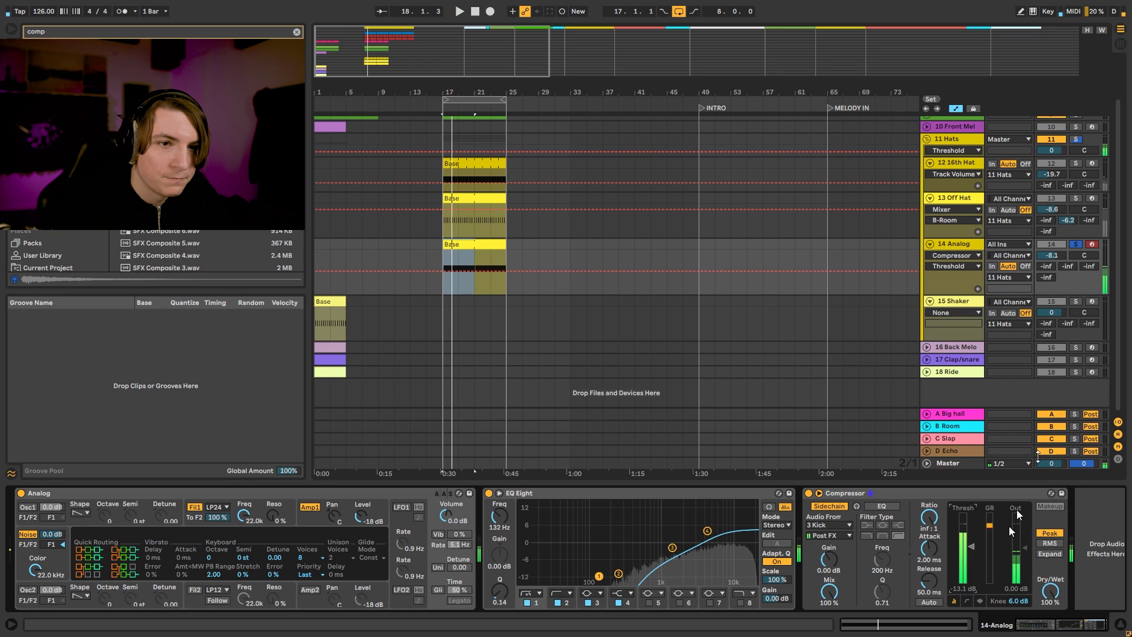
# Step: Unsolo the Analog track and balance the hats against the full loop, with Analog at -17.1 dB and Off Hat at -7.3 dB
pyautogui.click(1074, 244)
pyautogui.press('space')
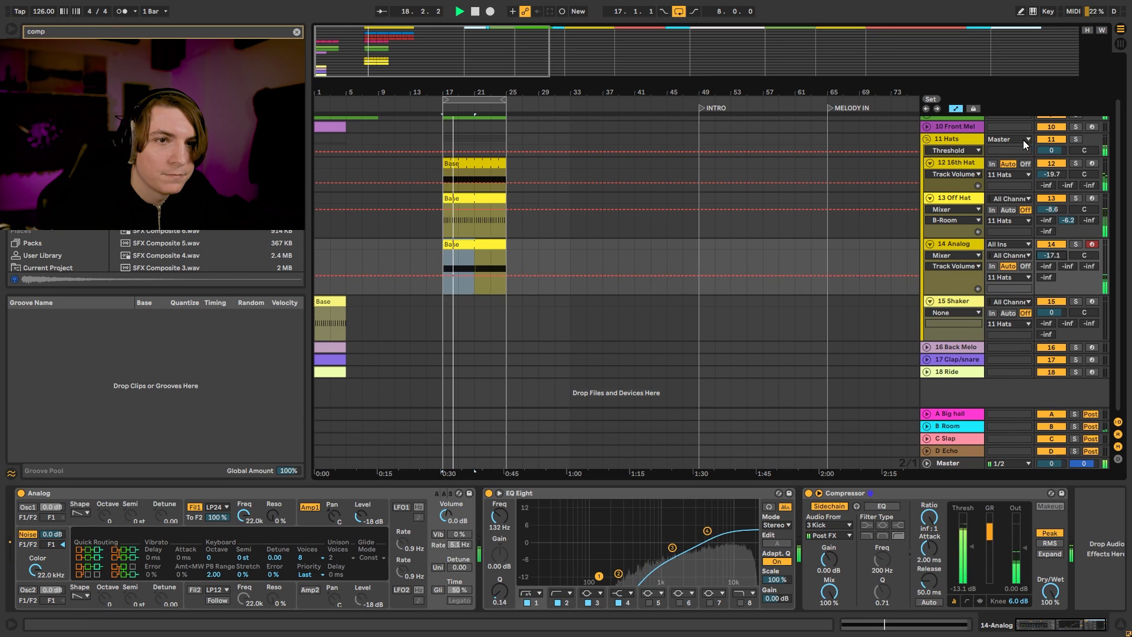
pyautogui.click(927, 138)
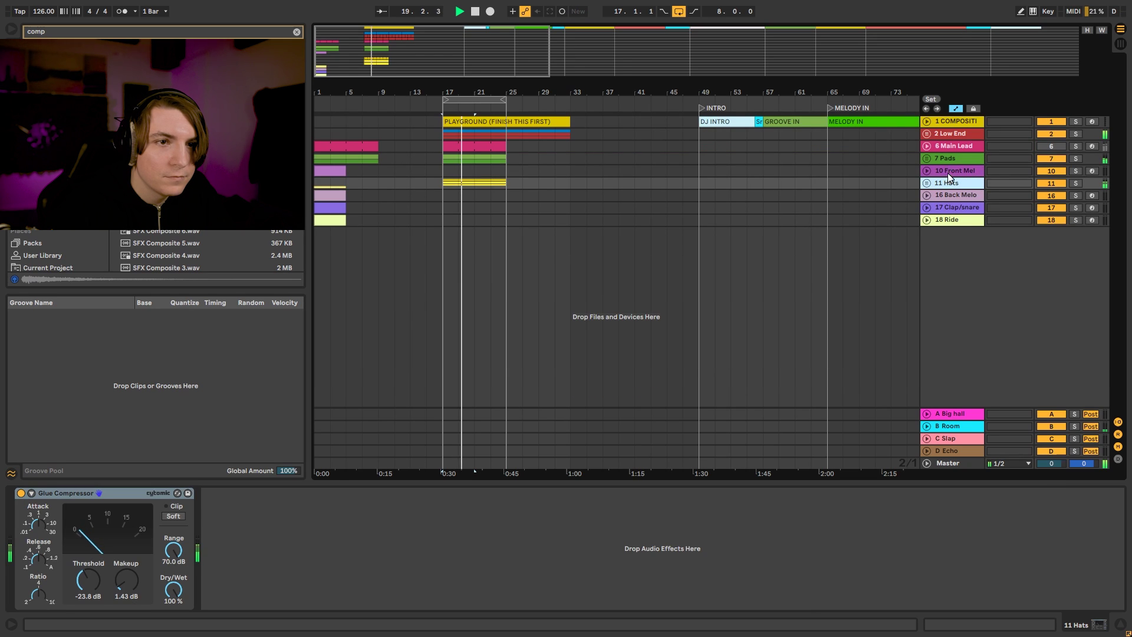
pyautogui.click(927, 183)
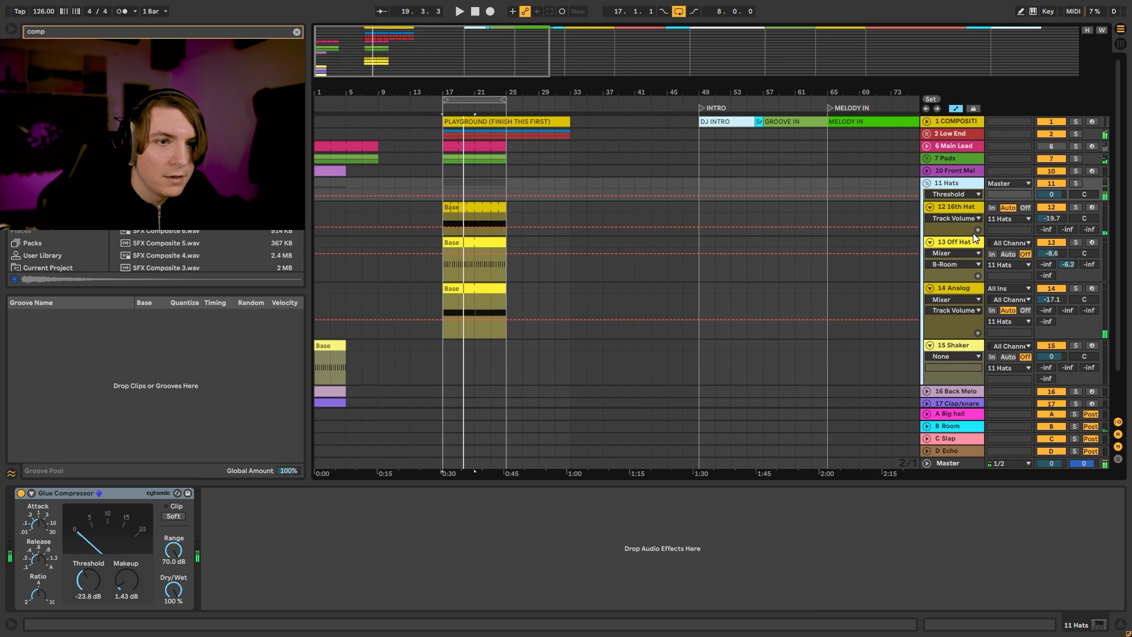
pyautogui.click(1055, 253)
pyautogui.press('space')
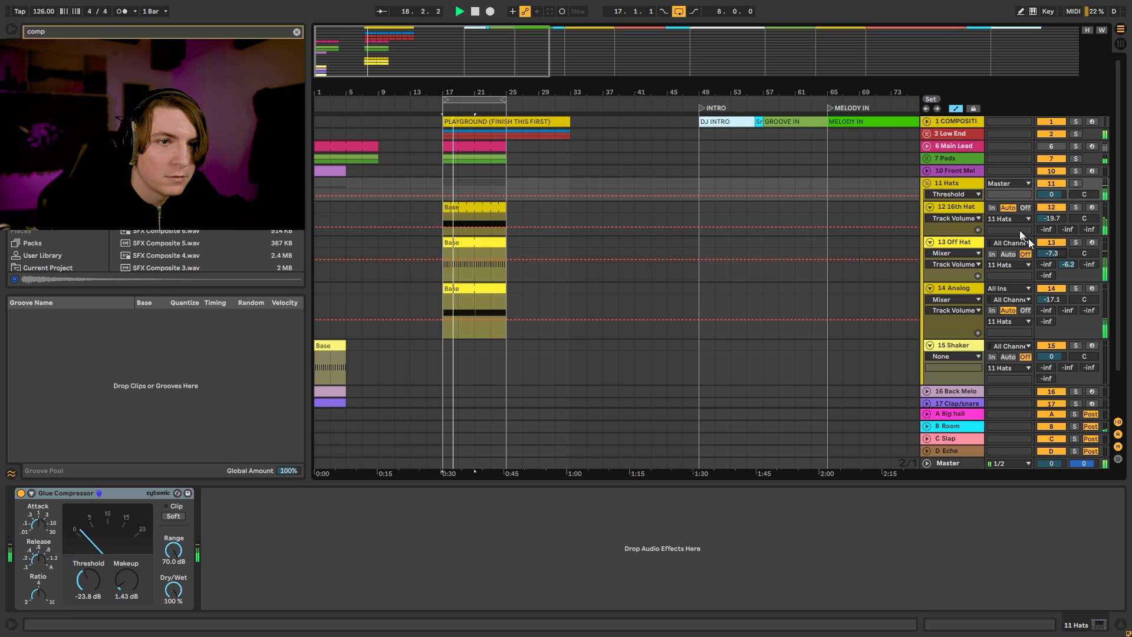
# Step: Play the loop with the Hats group muted and unmuted to compare its effect on the groove
pyautogui.click(1044, 183)
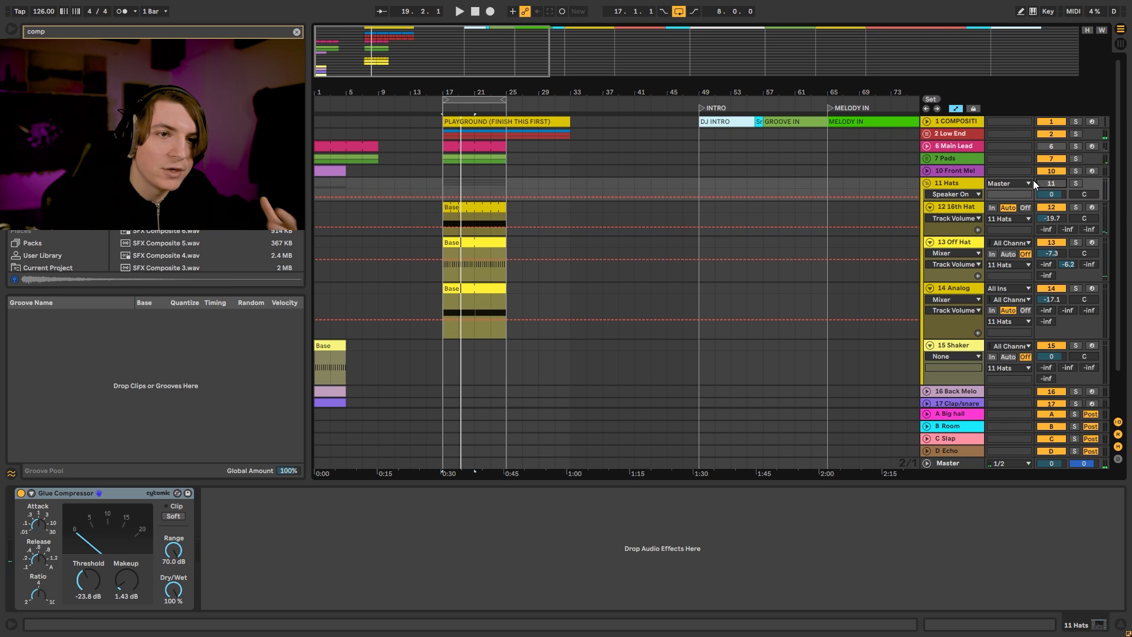
pyautogui.press('space')
pyautogui.click(1047, 183)
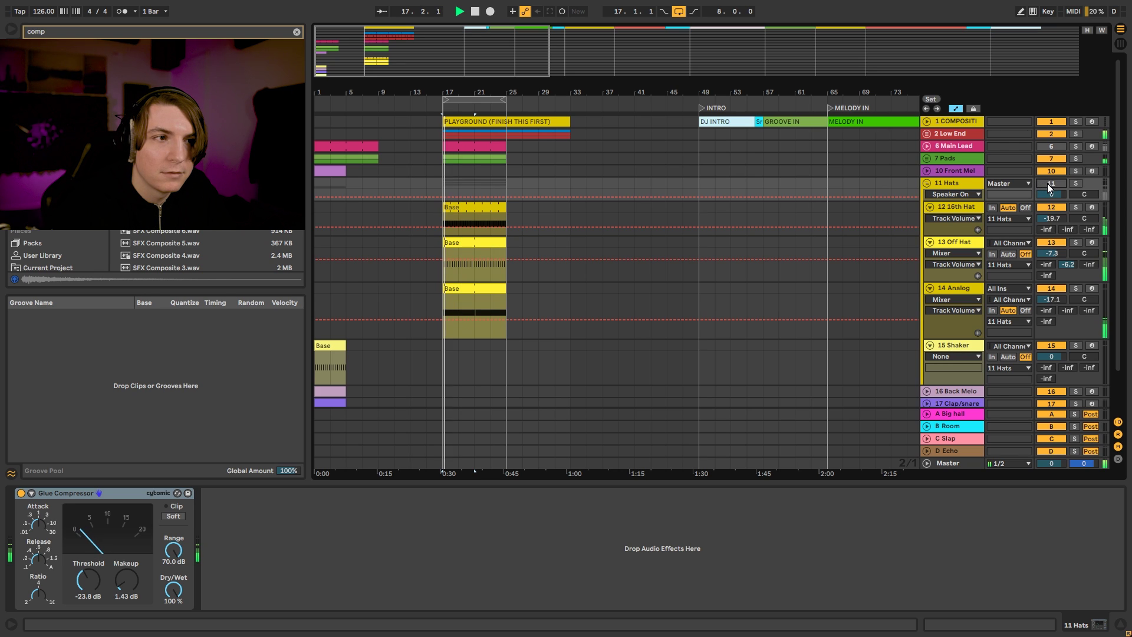
# Step: Lower the Hats group to -3.6 dB and enable Soft on its Glue Compressor with a -25.4 dB threshold and 2.54 dB makeup
pyautogui.moveTo(1046, 195); pyautogui.dragTo(1045, 198)
pyautogui.click(174, 517)
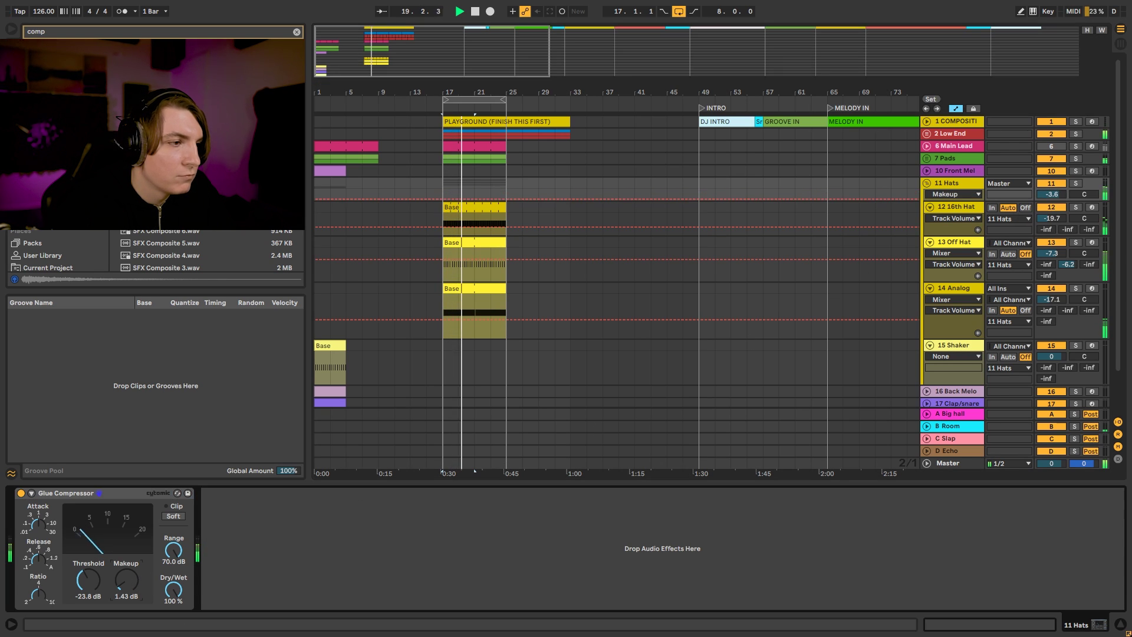
pyautogui.click(179, 519)
pyautogui.moveTo(131, 587)
pyautogui.mouseDown()
pyautogui.moveTo(93, 587)
pyautogui.moveTo(126, 575)
pyautogui.mouseUp()
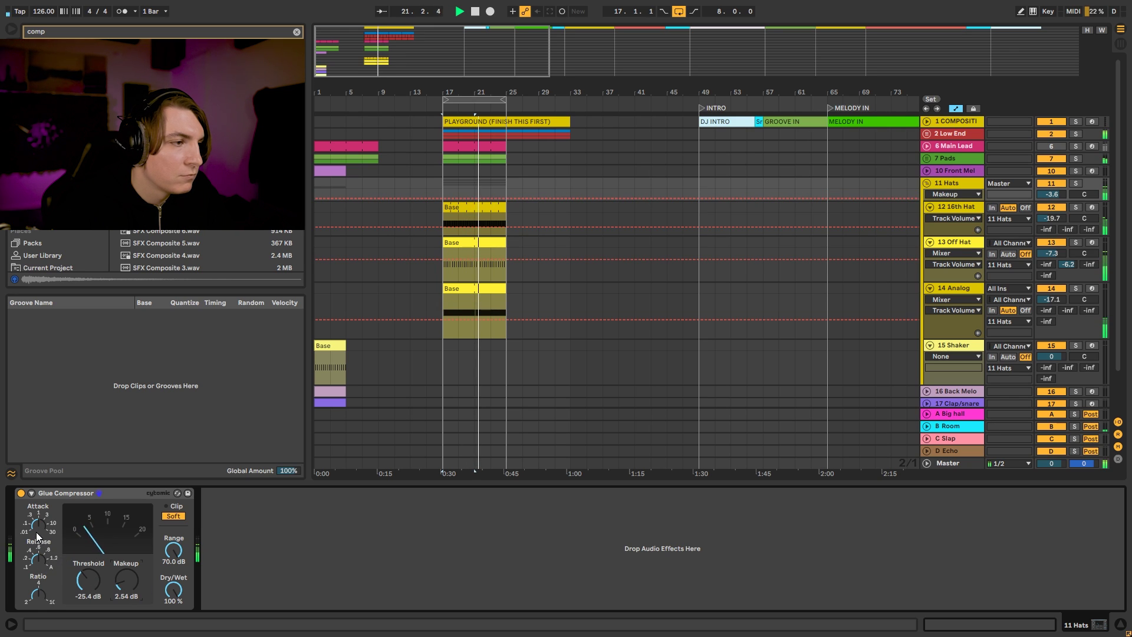
pyautogui.moveTo(37, 527); pyautogui.dragTo(37, 532)
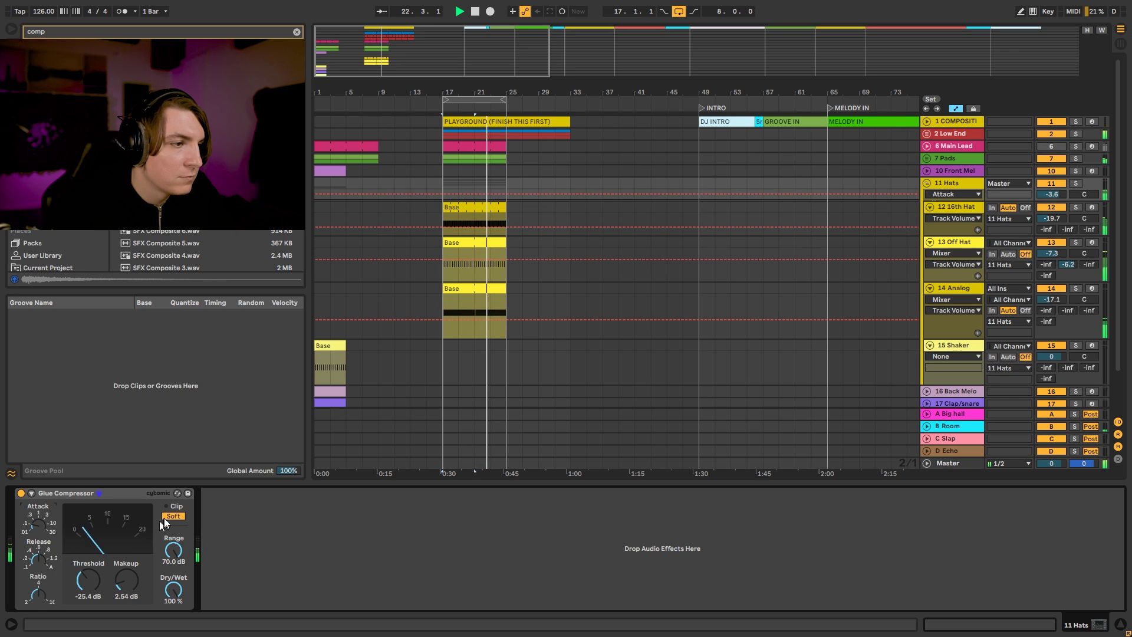
pyautogui.click(927, 184)
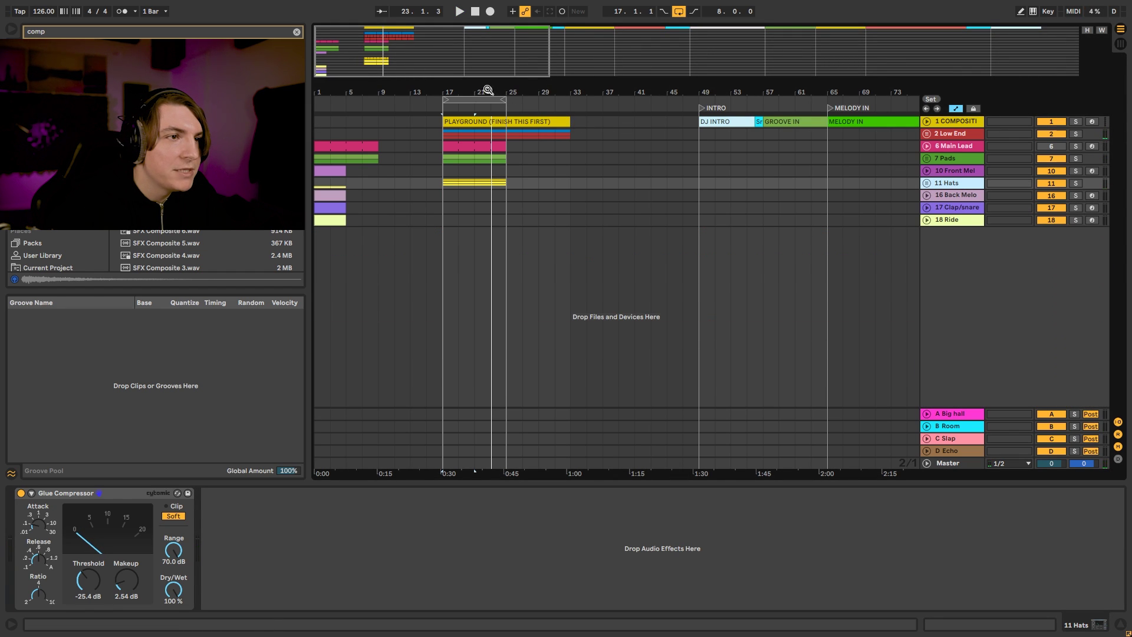
pyautogui.moveTo(489, 91); pyautogui.dragTo(488, 82)
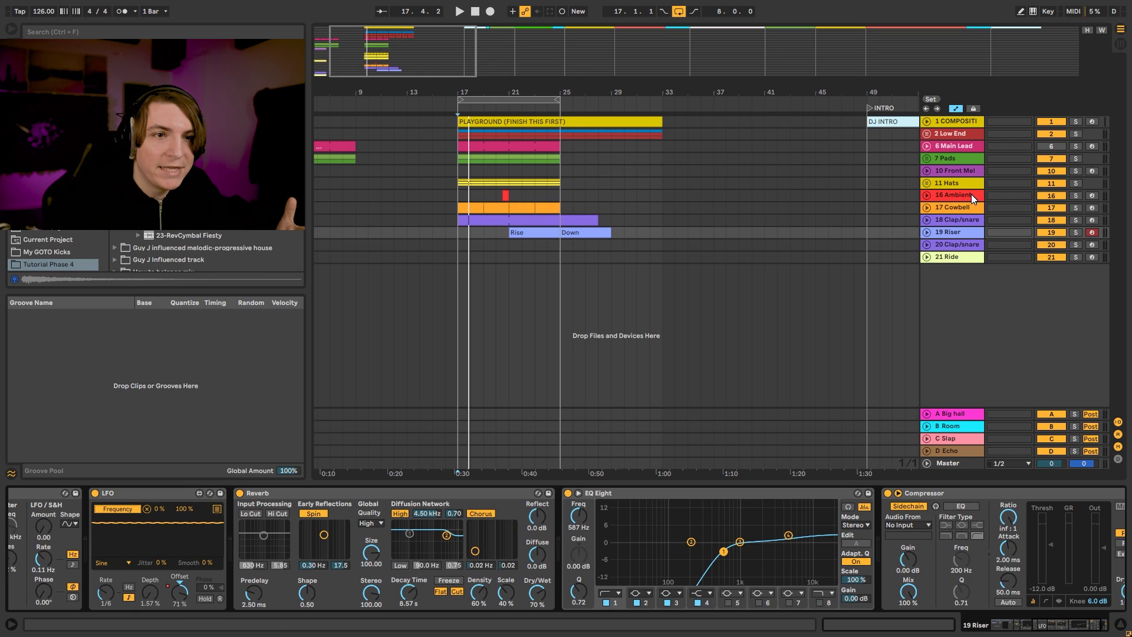
# Step: Unfold and solo the Ambient track, play its clip before bar 21 and review the Woody sample's Reverb and EQ Eight
pyautogui.click(970, 194)
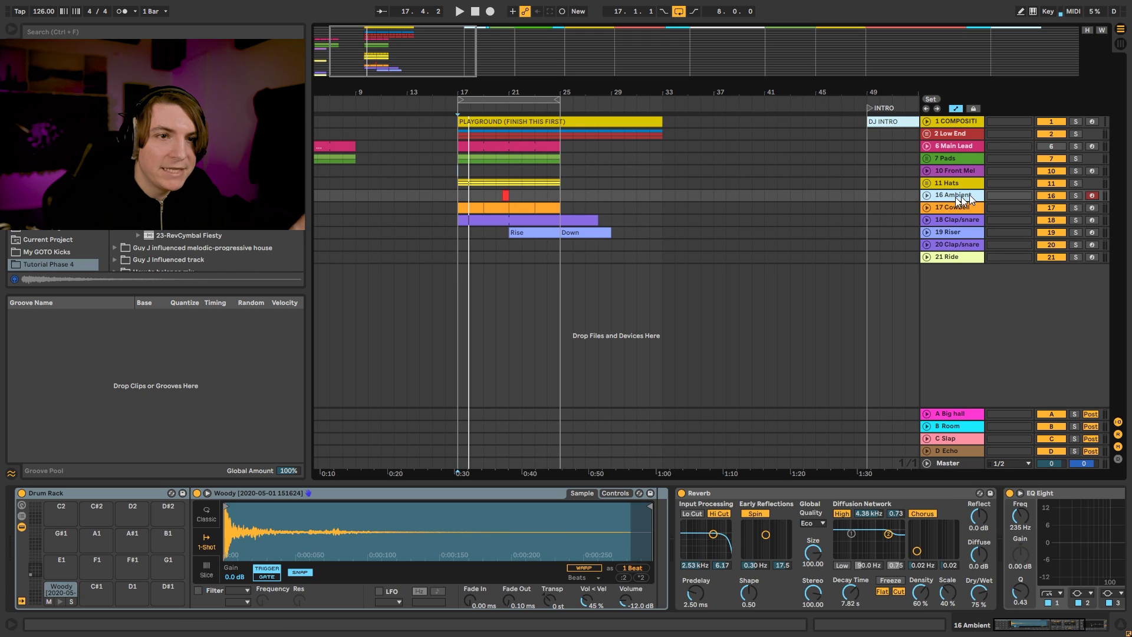
pyautogui.click(928, 196)
pyautogui.moveTo(512, 89); pyautogui.dragTo(542, 229)
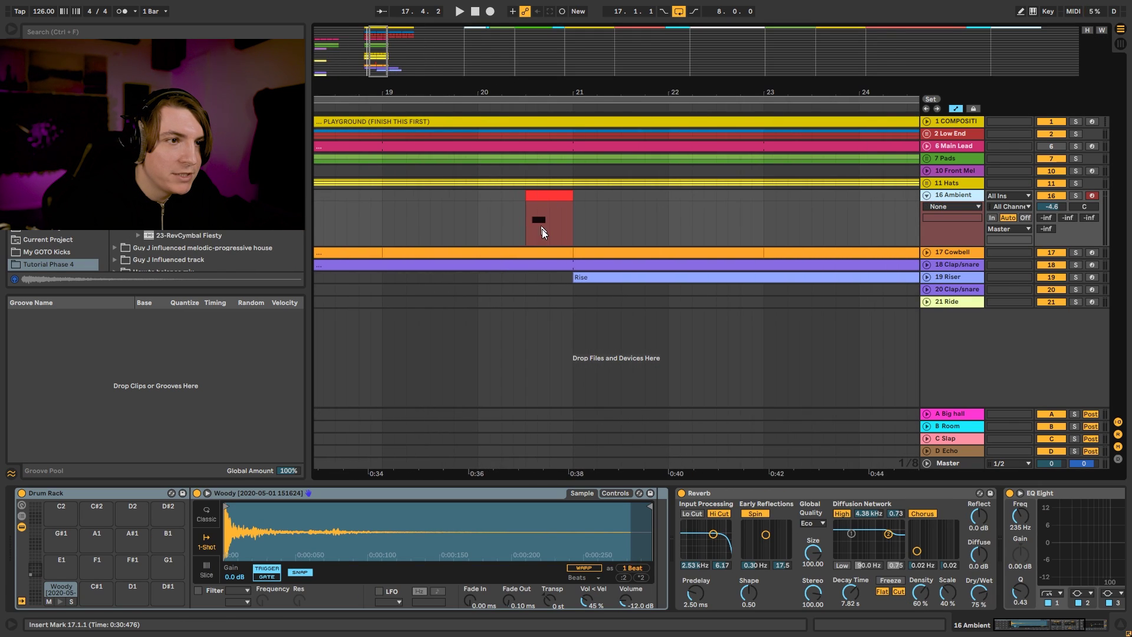
pyautogui.click(542, 230)
pyautogui.click(1075, 195)
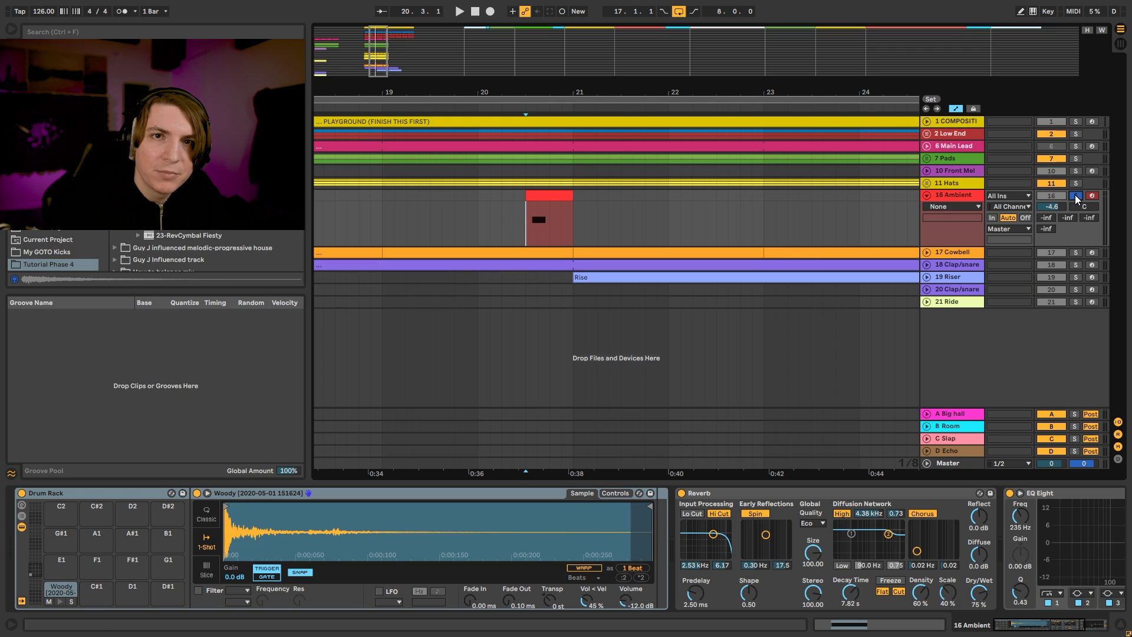
pyautogui.press('space')
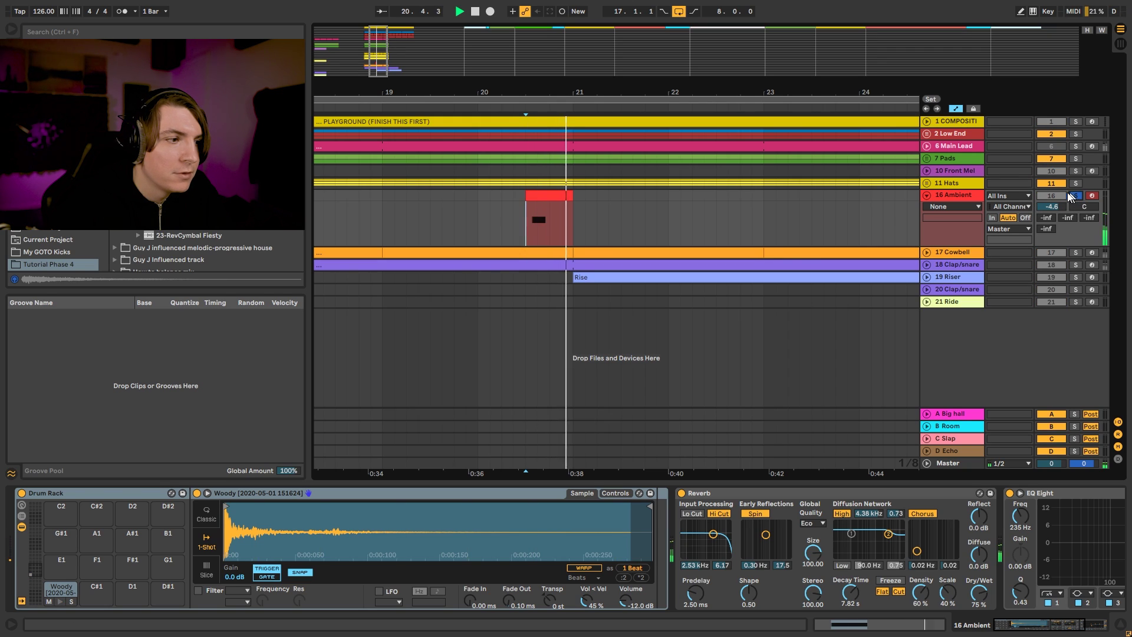
pyautogui.click(60, 601)
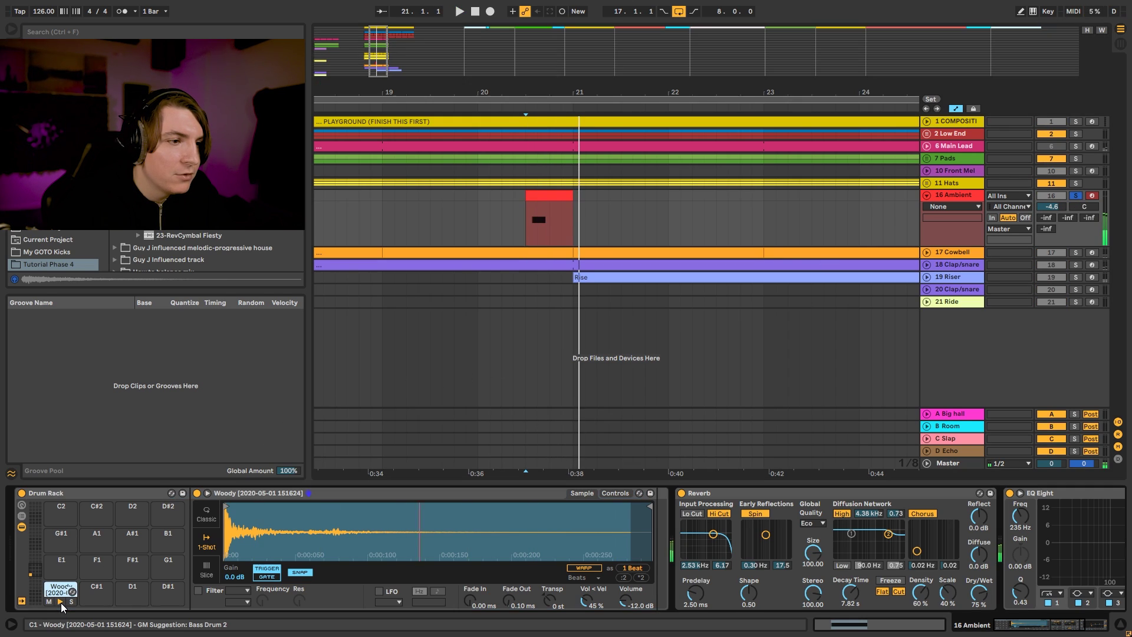
pyautogui.click(805, 496)
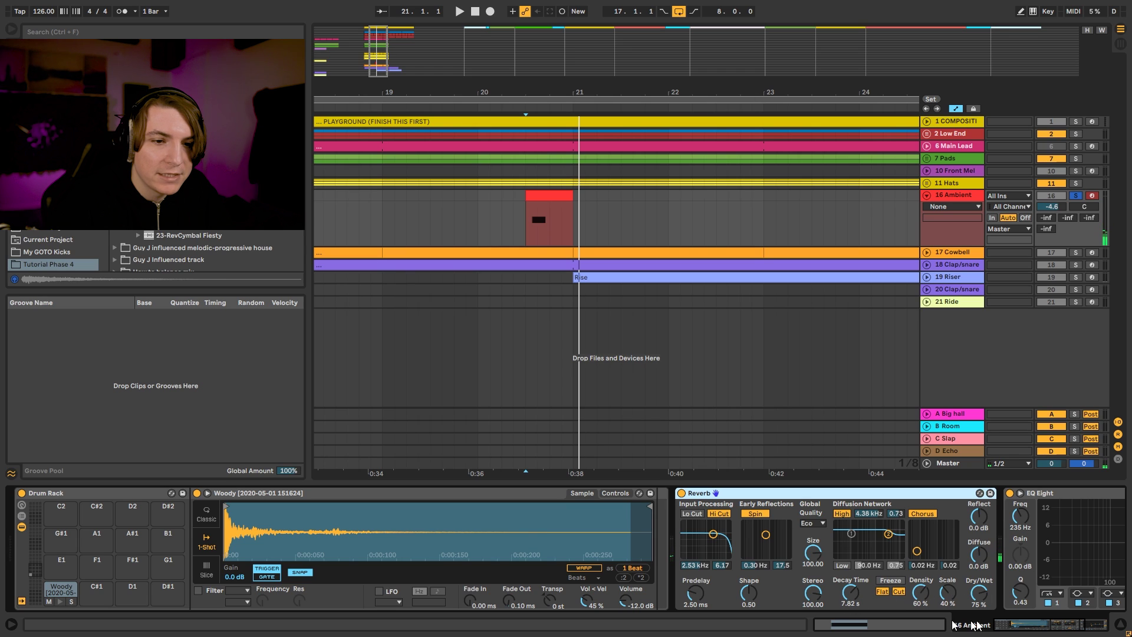
pyautogui.moveTo(1033, 624); pyautogui.dragTo(1068, 627)
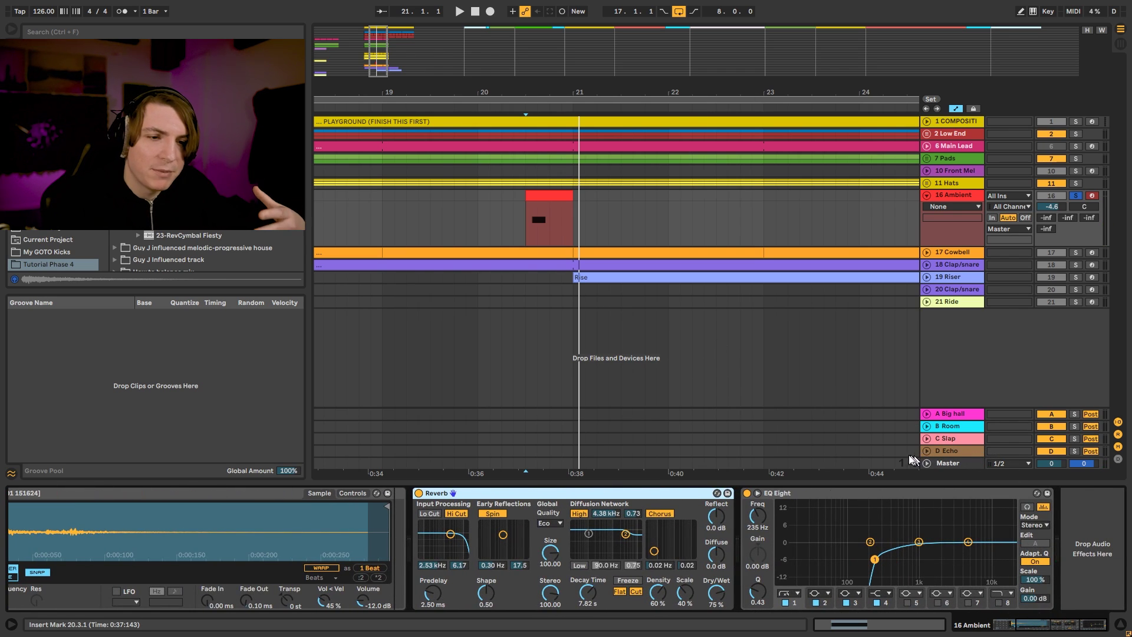
# Step: Unfold and solo the Cowbell track and play its pattern from bar 20.4
pyautogui.click(956, 254)
pyautogui.click(927, 253)
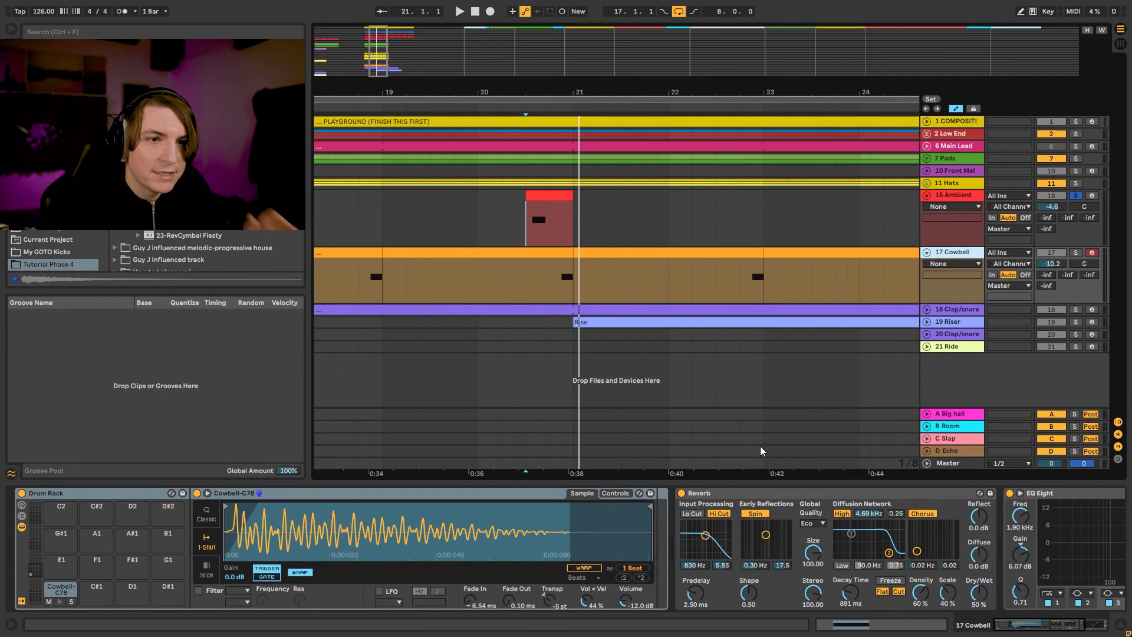
pyautogui.click(1075, 253)
pyautogui.click(552, 302)
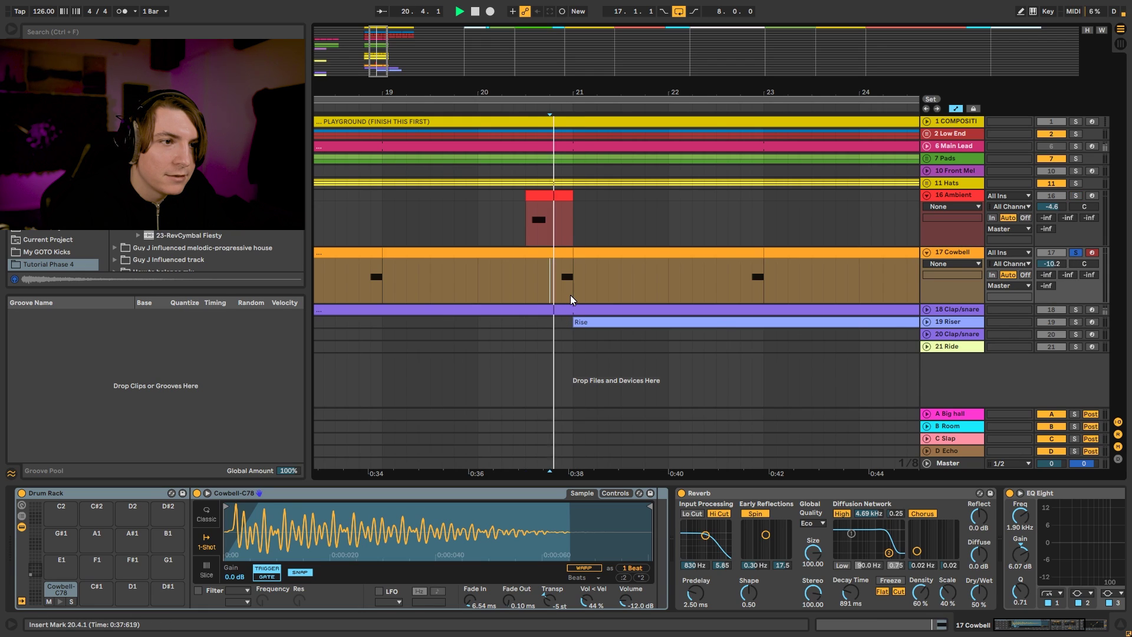
pyautogui.press('space')
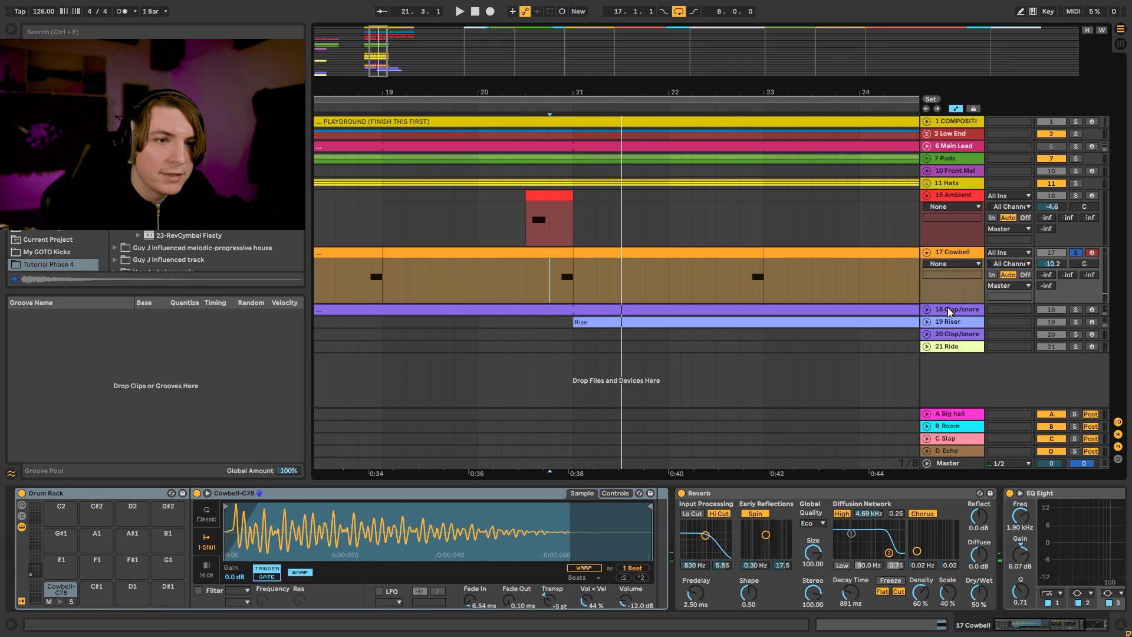
# Step: Solo the first Clap/snare track, play it and review its EQ Eight and Reverb settings
pyautogui.click(947, 310)
pyautogui.click(1075, 309)
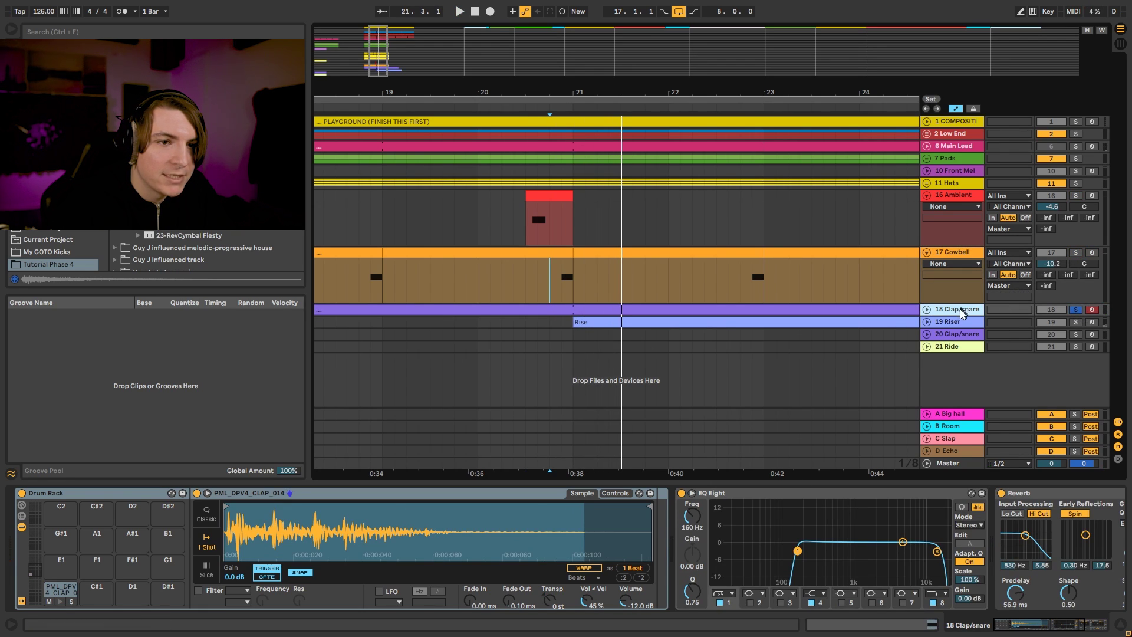
pyautogui.press('space')
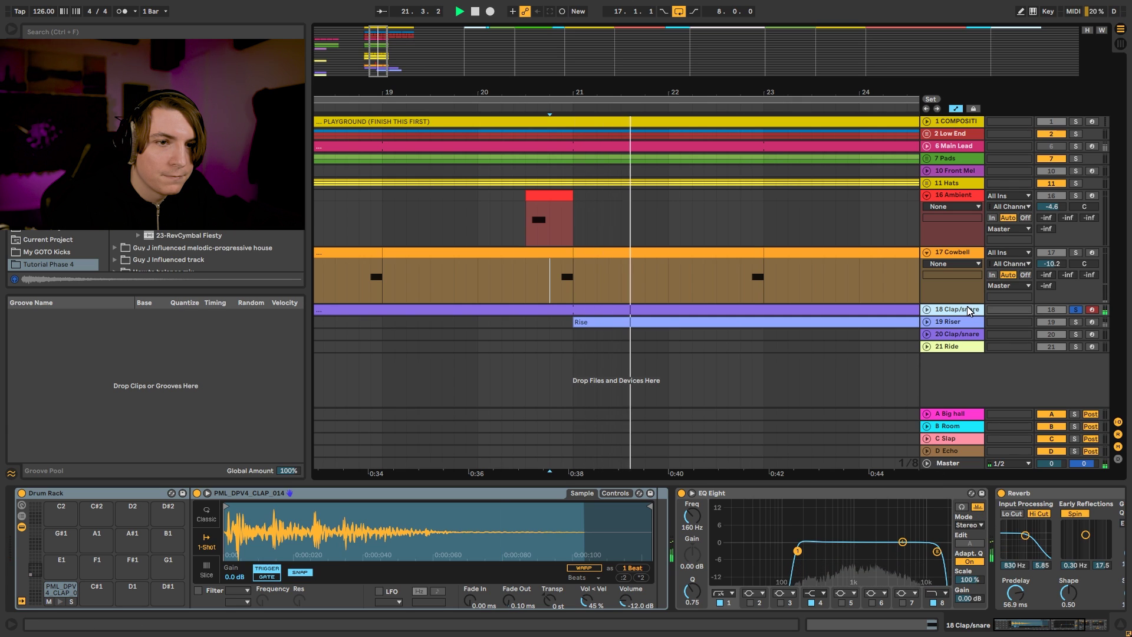
pyautogui.click(1031, 630)
pyautogui.press('space')
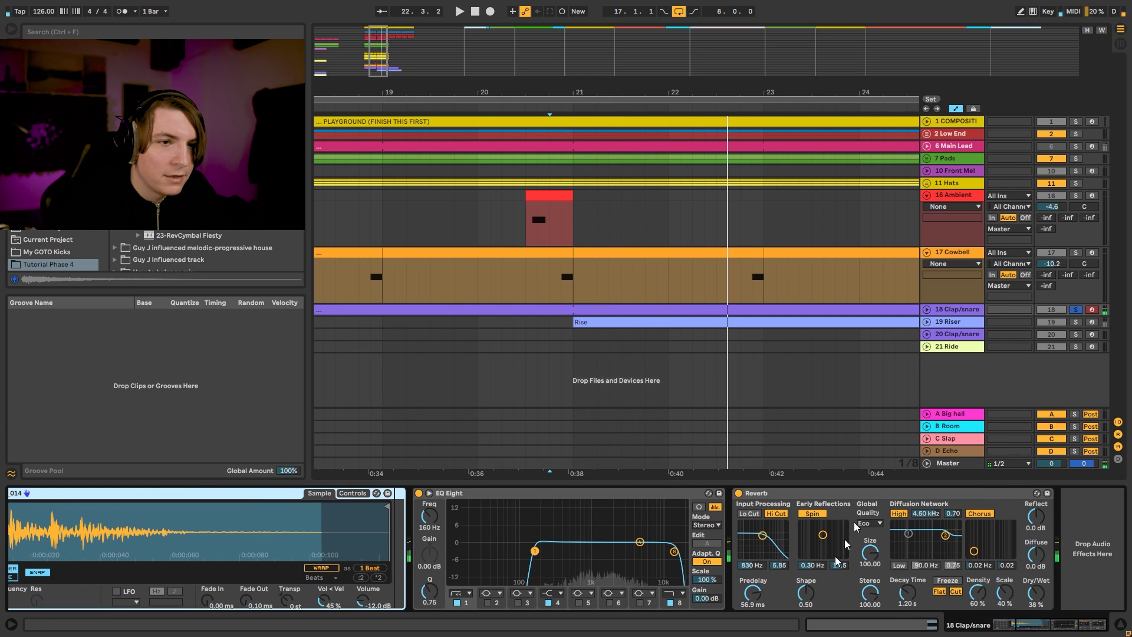
# Step: Unfold the Riser track, place the insert marker at the start of the Rise clip at bar 21 and solo the track
pyautogui.click(940, 321)
pyautogui.doubleClick(940, 320)
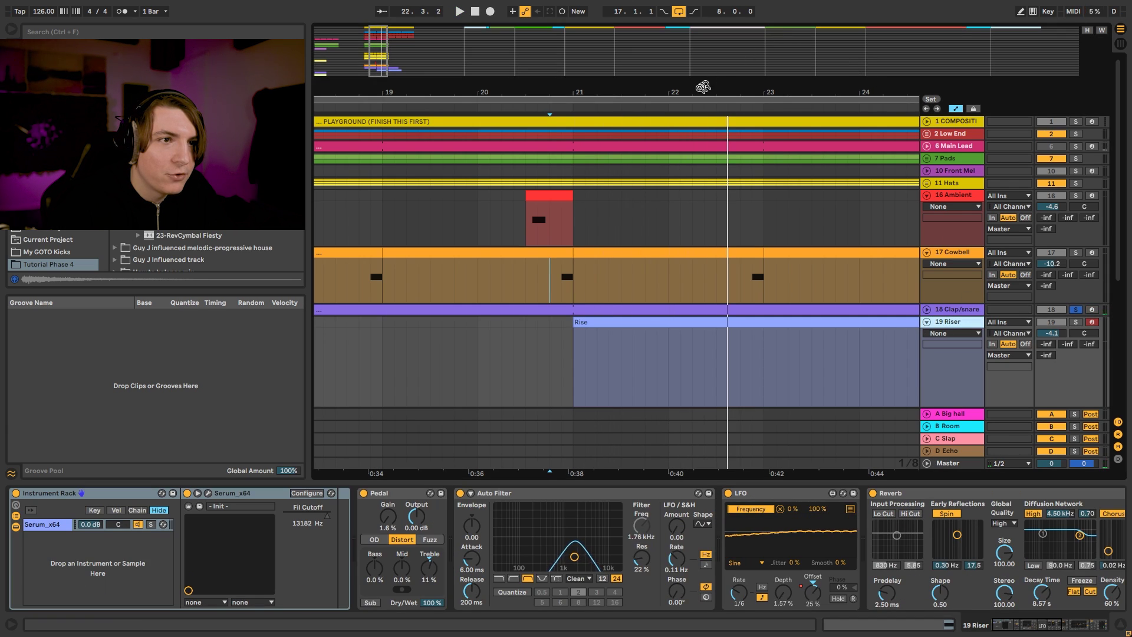
pyautogui.moveTo(702, 88); pyautogui.dragTo(622, 47)
pyautogui.scroll(-4, 708, 339)
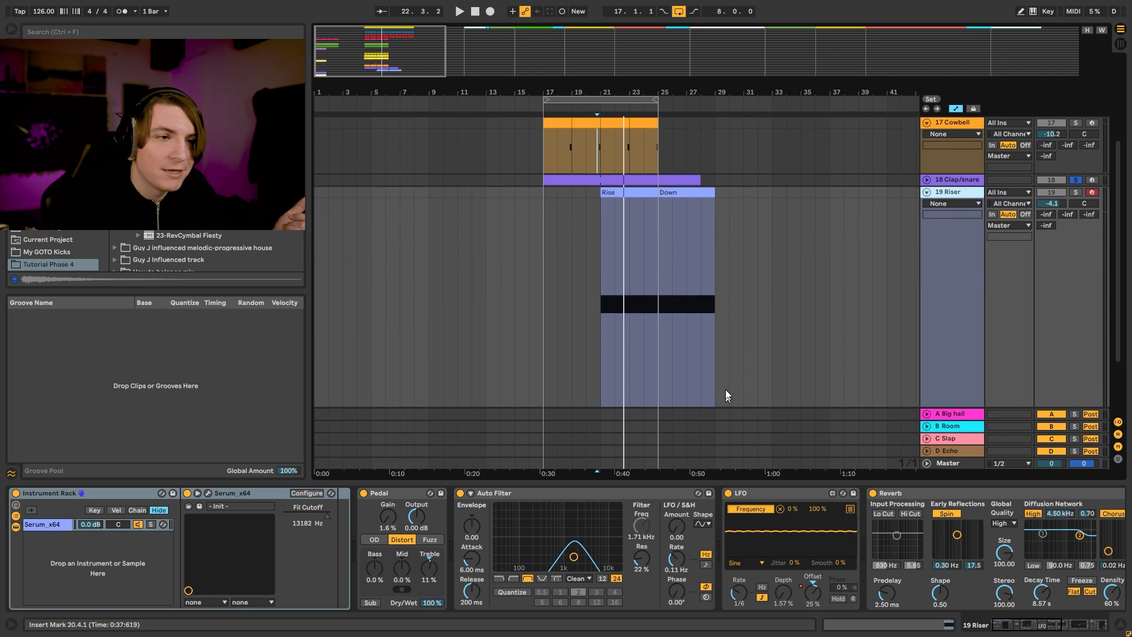
pyautogui.click(601, 254)
pyautogui.press('space')
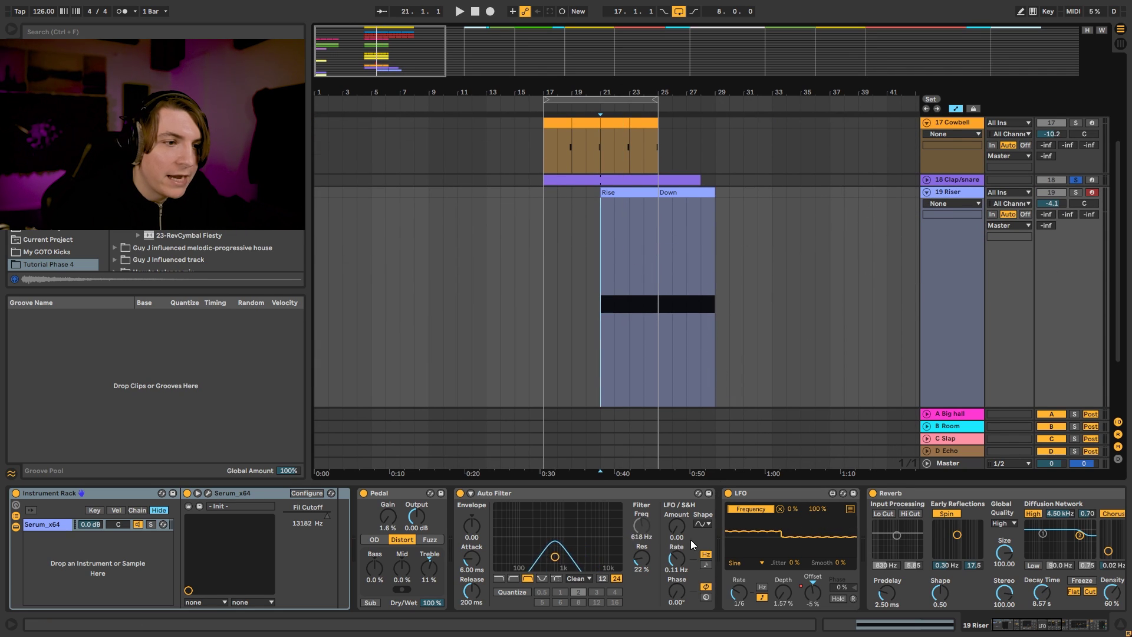
pyautogui.click(646, 529)
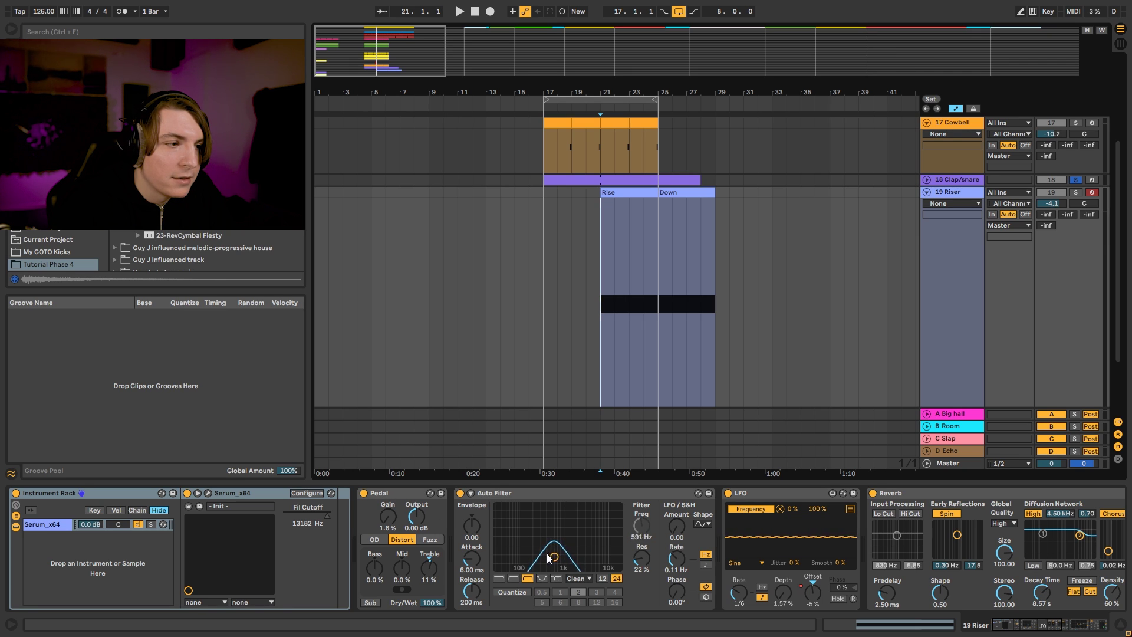
pyautogui.scroll(5, 879, 280)
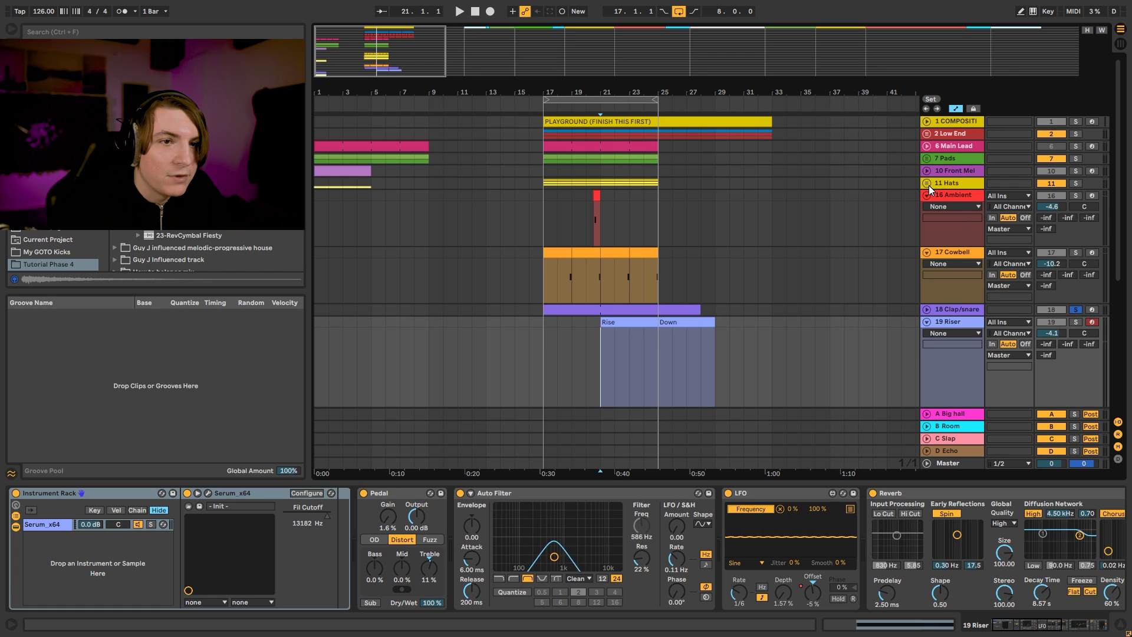
pyautogui.scroll(-5, 904, 301)
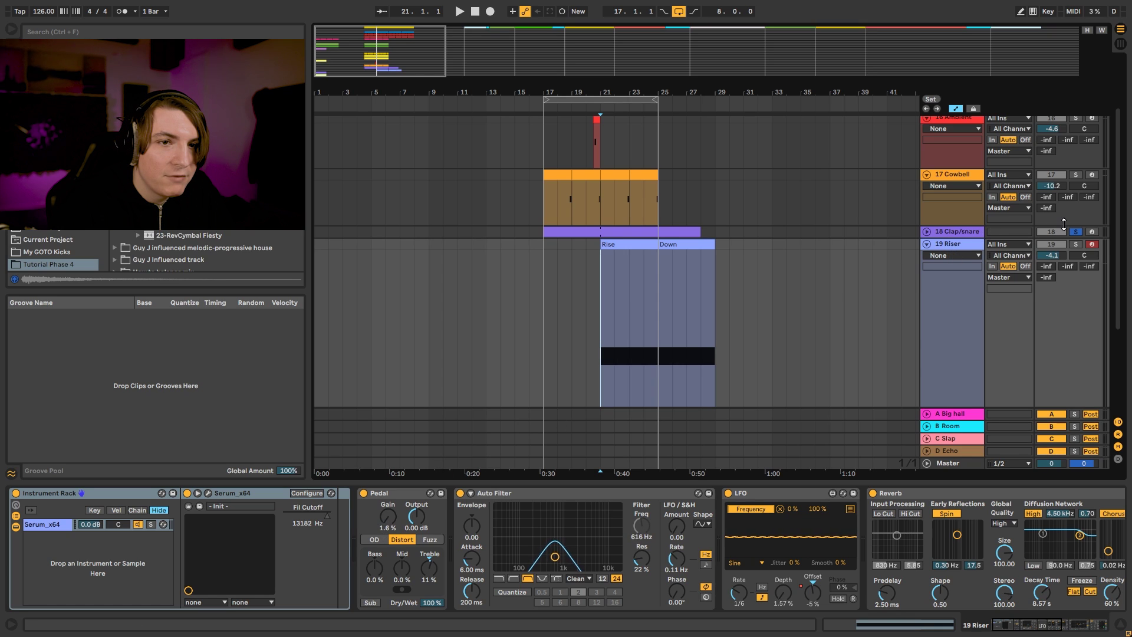
pyautogui.click(1077, 245)
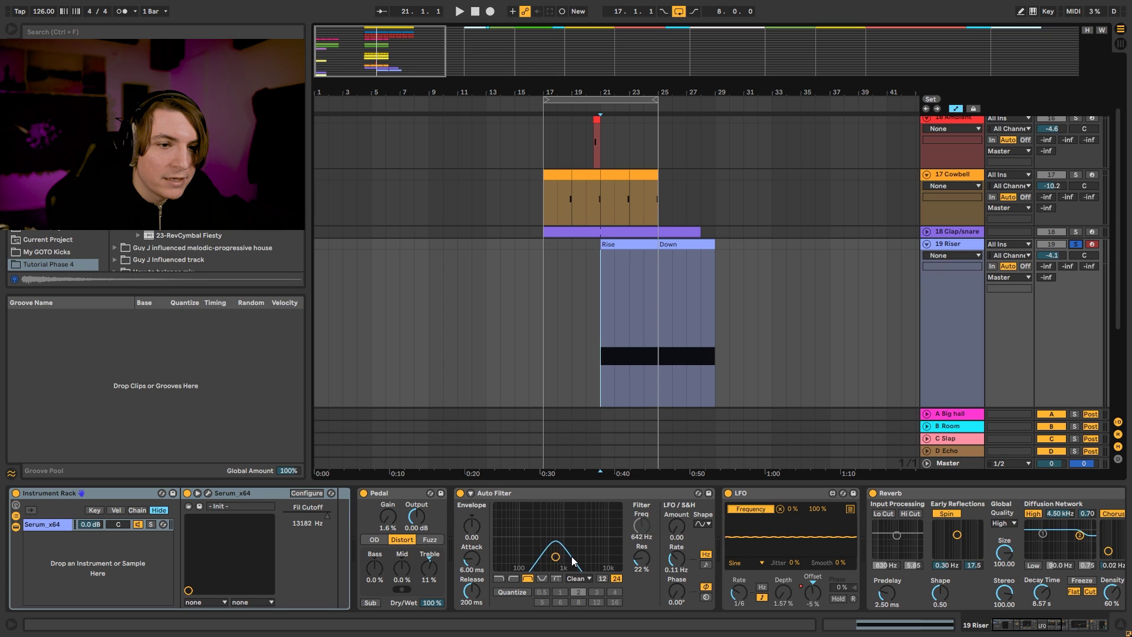
# Step: Display the LFO Offset automation on the Riser track and bring the low end of the curve into view
pyautogui.click(955, 256)
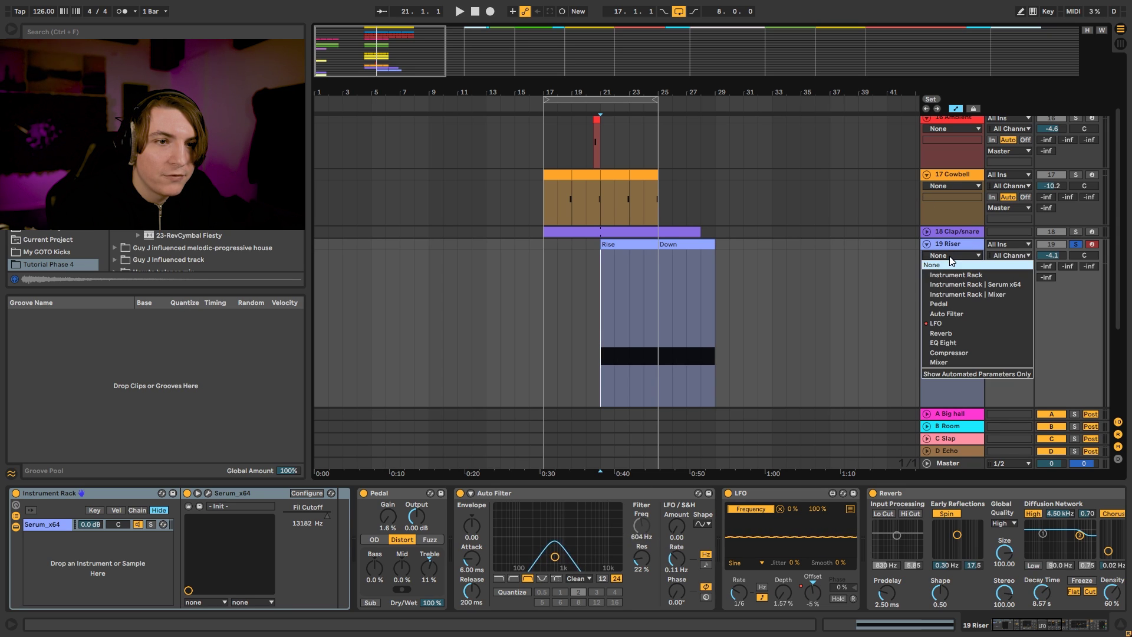
pyautogui.click(953, 323)
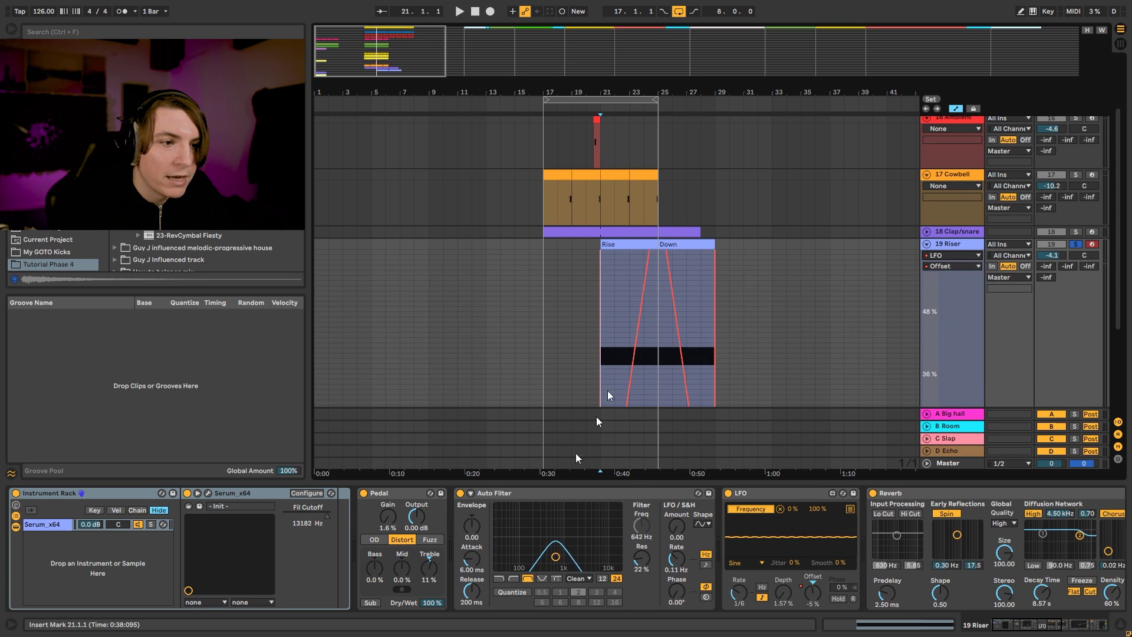
pyautogui.scroll(-4, 618, 397)
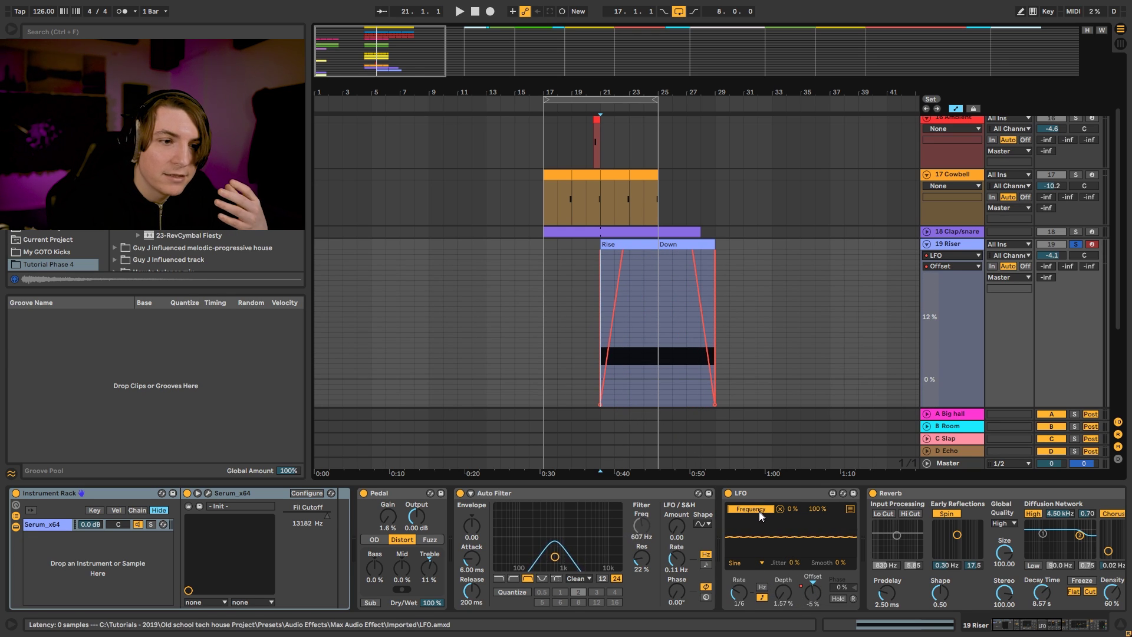
# Step: Move the LFO Offset by hand, re-enable its automation and play the Rise clip to hear the filter sweep
pyautogui.click(647, 527)
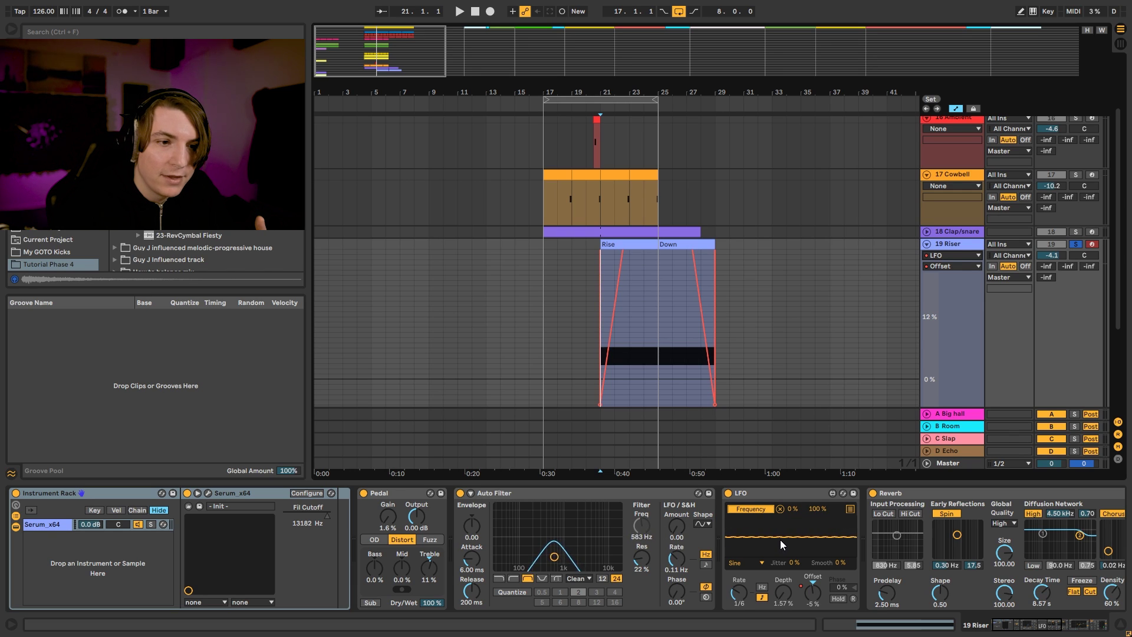
pyautogui.moveTo(812, 595)
pyautogui.mouseDown()
pyautogui.moveTo(812, 507)
pyautogui.moveTo(813, 595)
pyautogui.mouseUp()
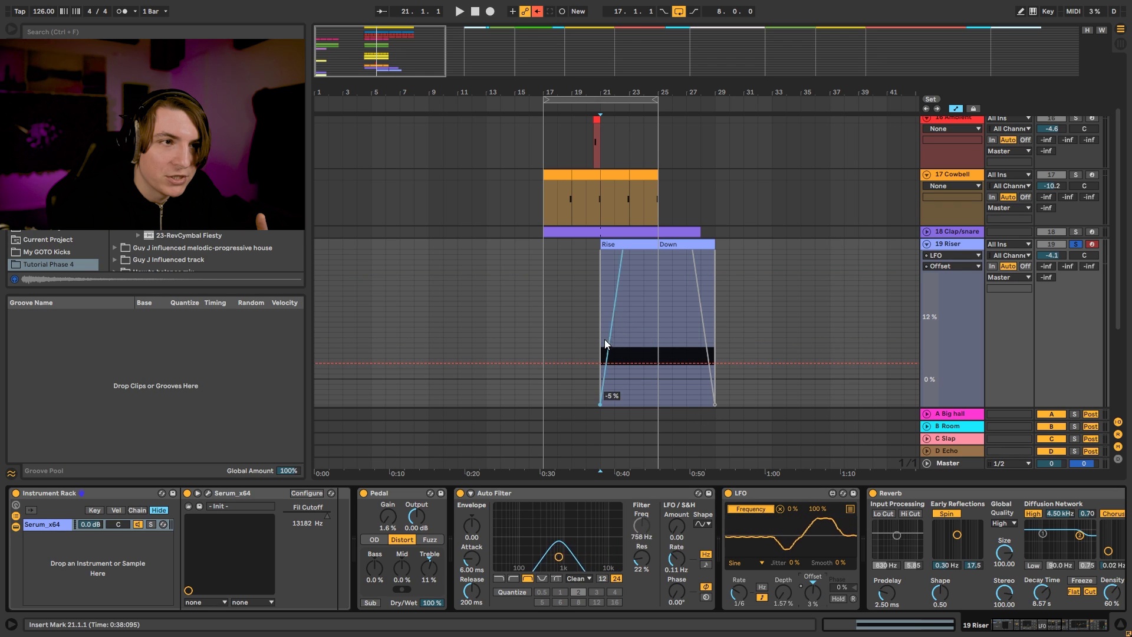
pyautogui.click(537, 12)
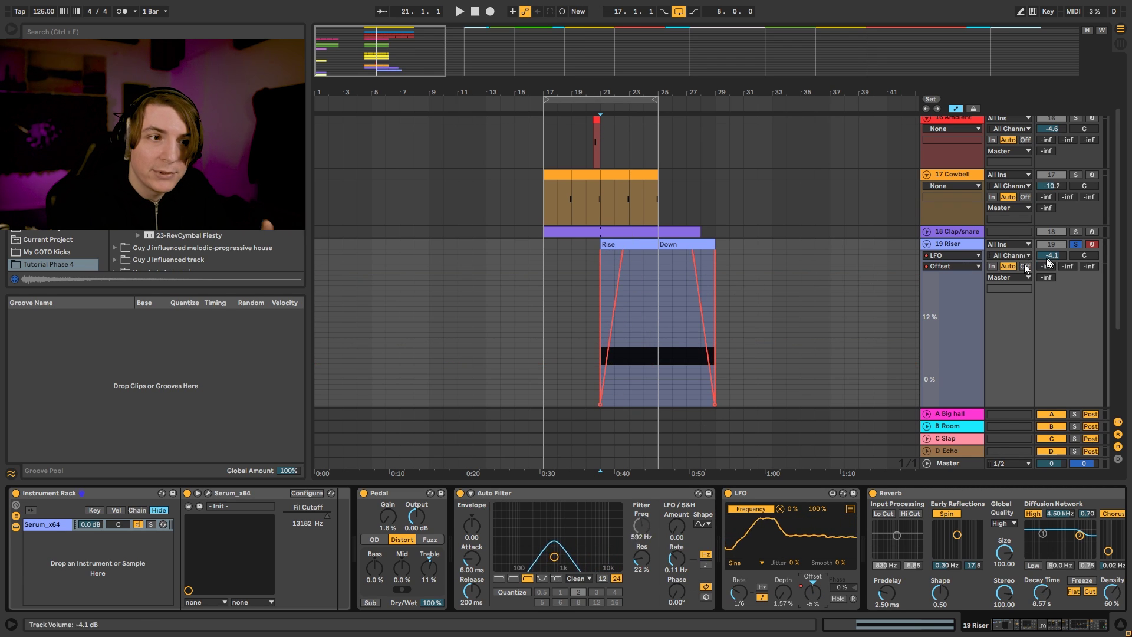
pyautogui.press('space')
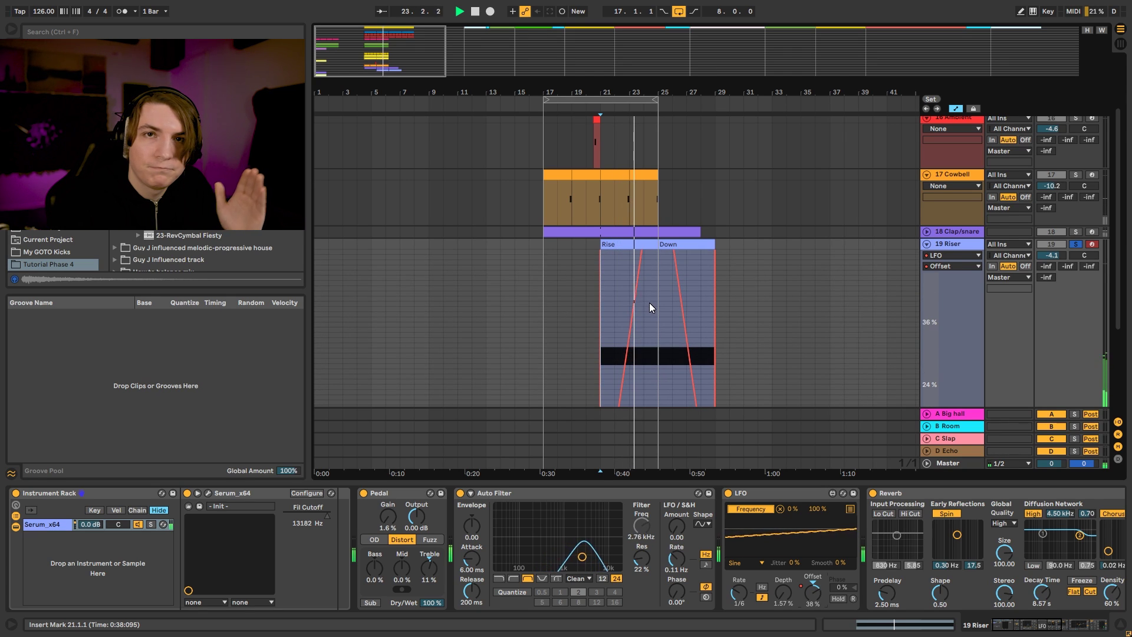
pyautogui.press('space')
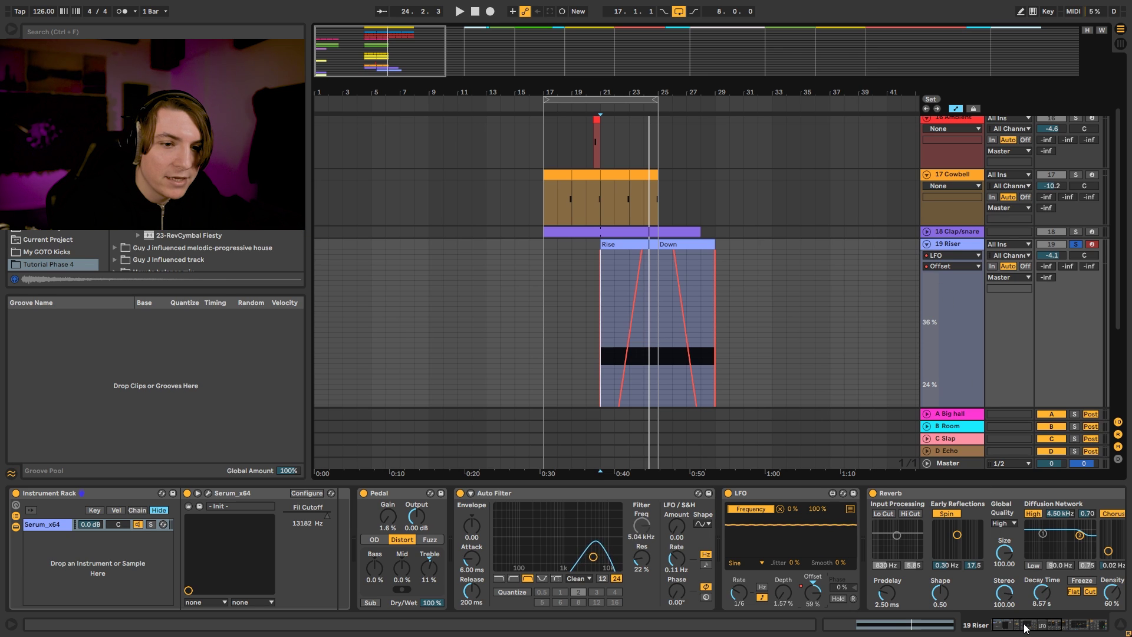
# Step: Set the sidechain input of the Riser's Compressor to 3 Kick and play the Rise clip to hear the ducking
pyautogui.moveTo(1024, 628); pyautogui.dragTo(1076, 630)
pyautogui.click(831, 524)
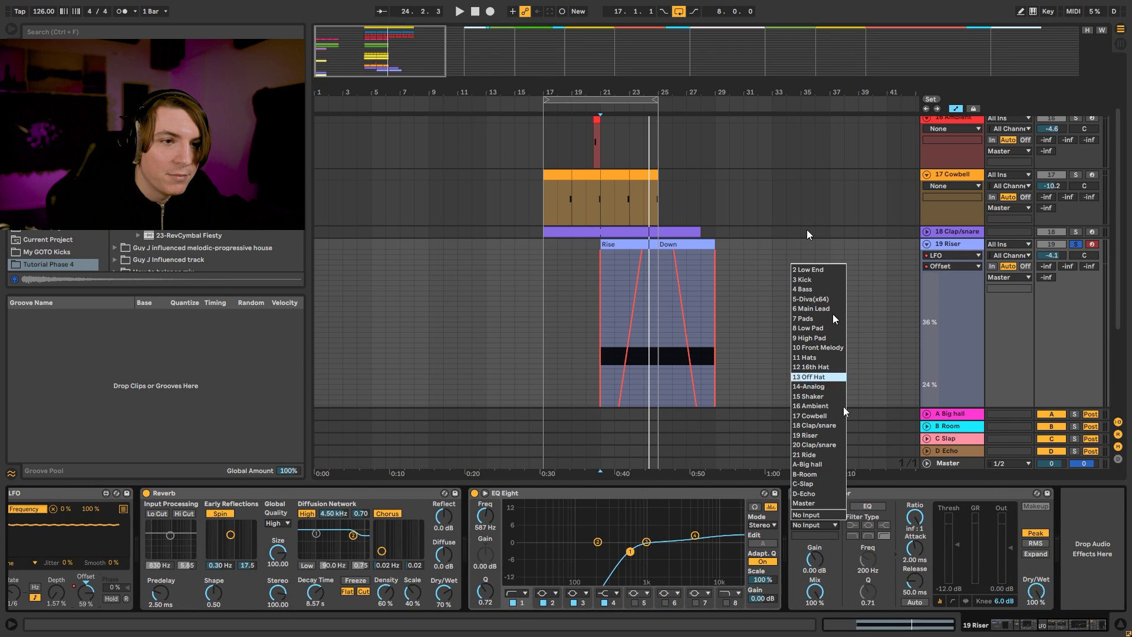
pyautogui.click(805, 273)
pyautogui.press('space')
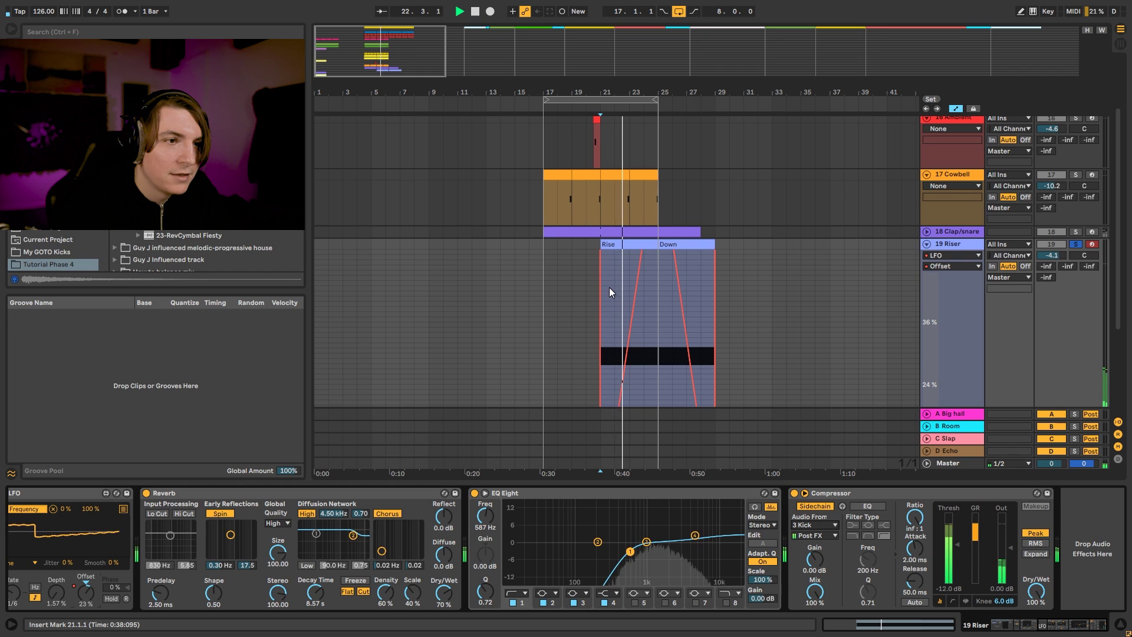
# Step: Fold the Riser, Cowbell and Ambient tracks to compact the playground arrangement
pyautogui.click(926, 244)
pyautogui.moveTo(636, 88); pyautogui.dragTo(636, 77)
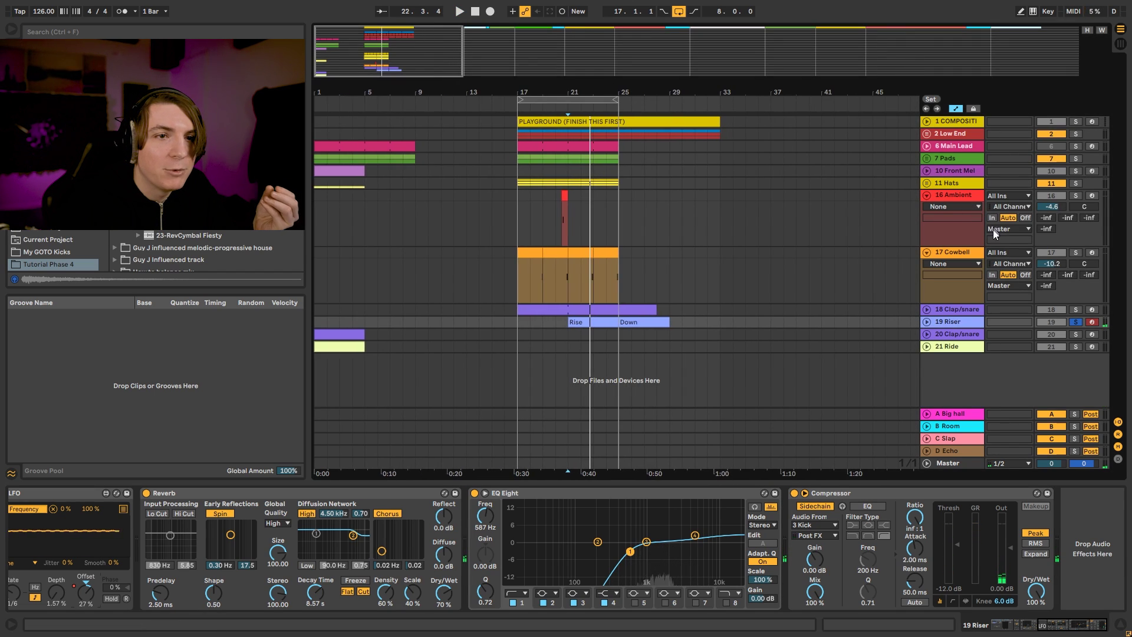
pyautogui.click(927, 253)
pyautogui.click(927, 197)
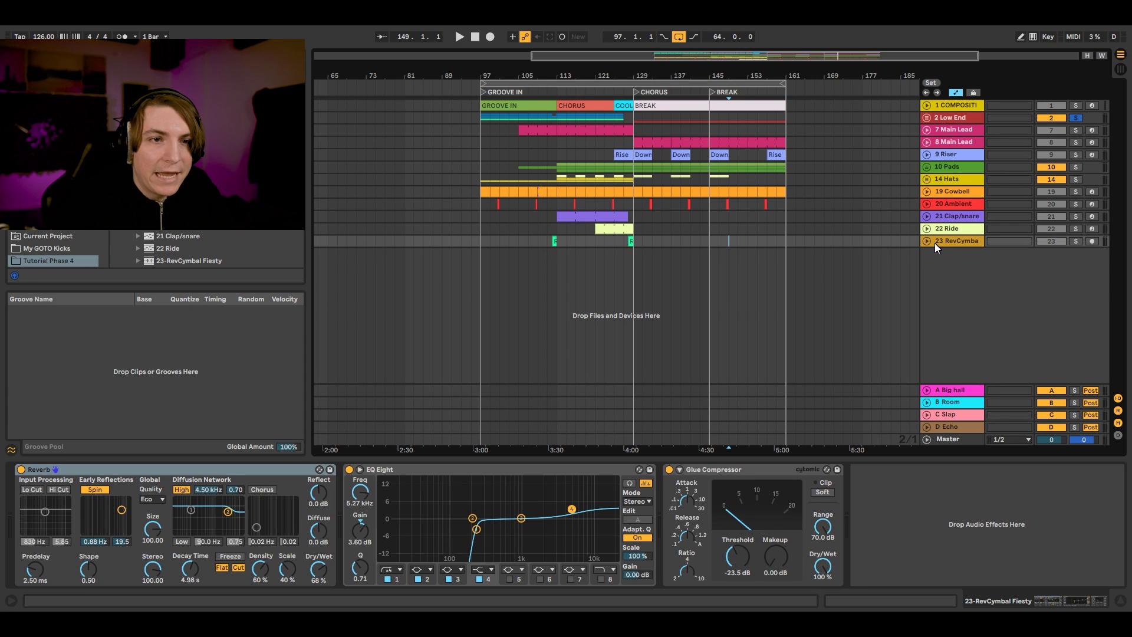
# Step: Unfold the reverse cymbal track and inspect its clips and the Ride track around the transition at bar 129
pyautogui.click(930, 242)
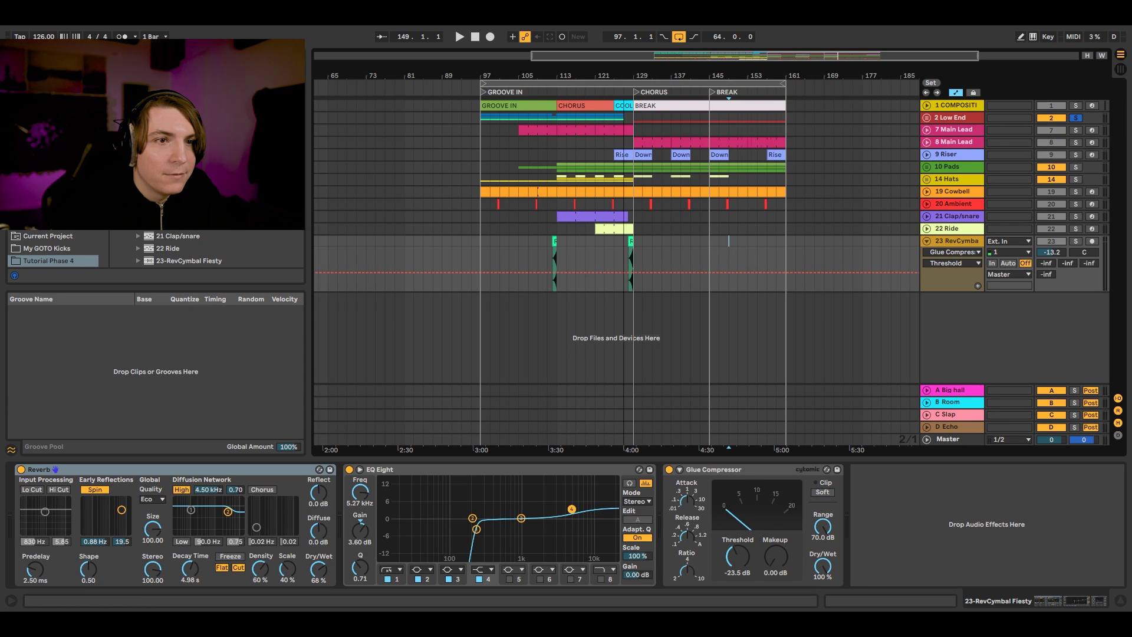
pyautogui.click(630, 228)
pyautogui.scroll(3, 631, 227)
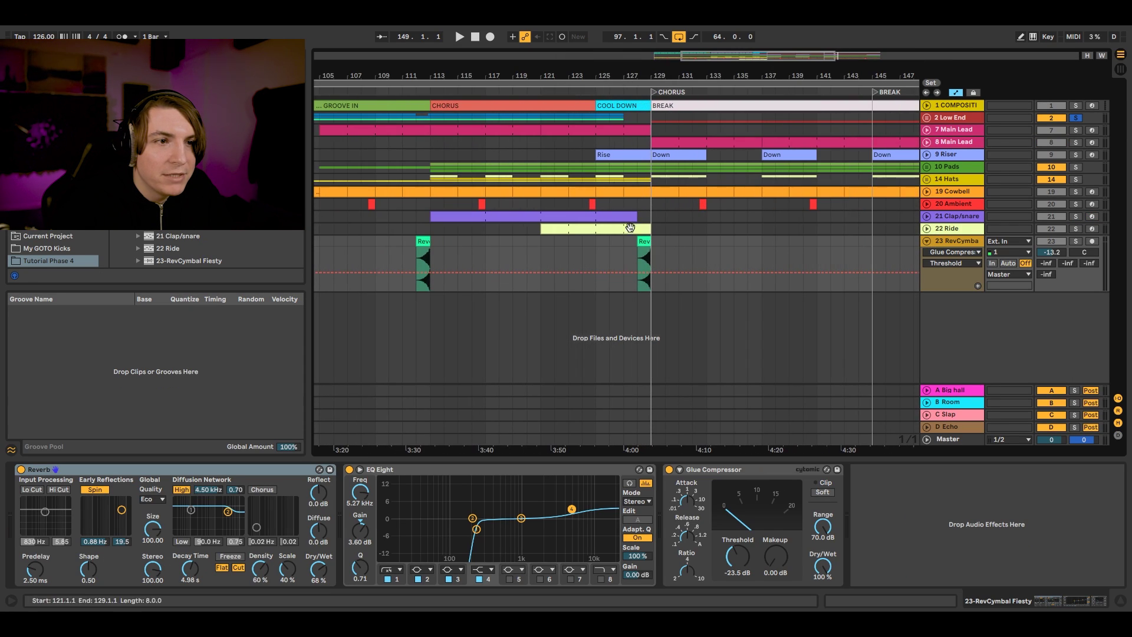
pyautogui.click(926, 228)
pyautogui.click(926, 228)
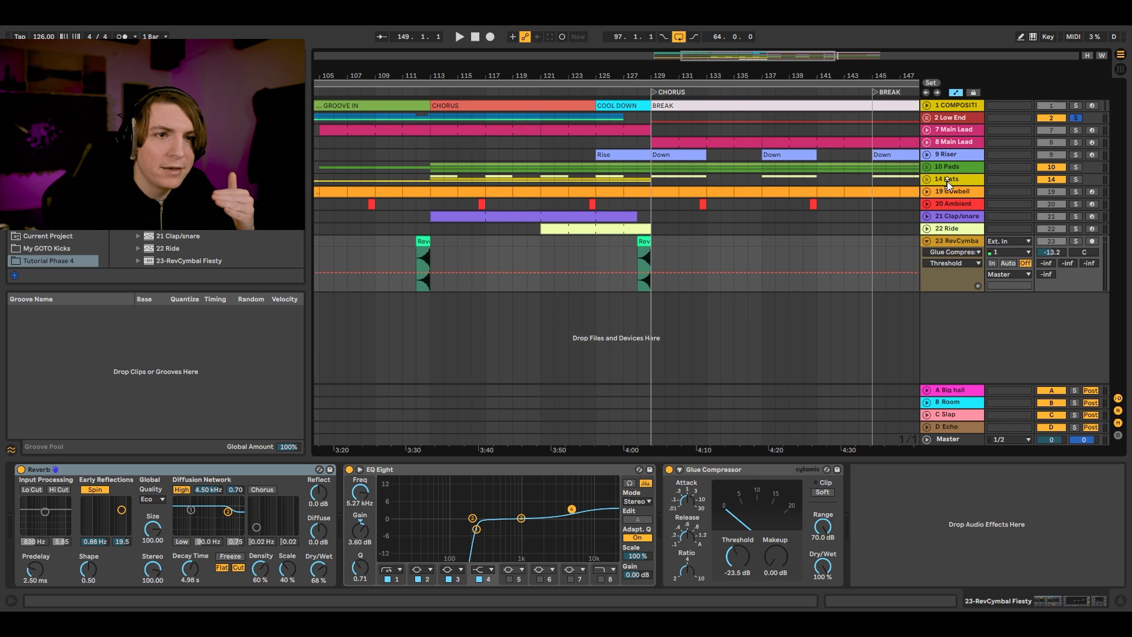
# Step: Unfold the Pads group, play 11 High Pad soloed from bar 129 and view its Diva synth settings
pyautogui.click(927, 166)
pyautogui.scroll(-2, 766, 224)
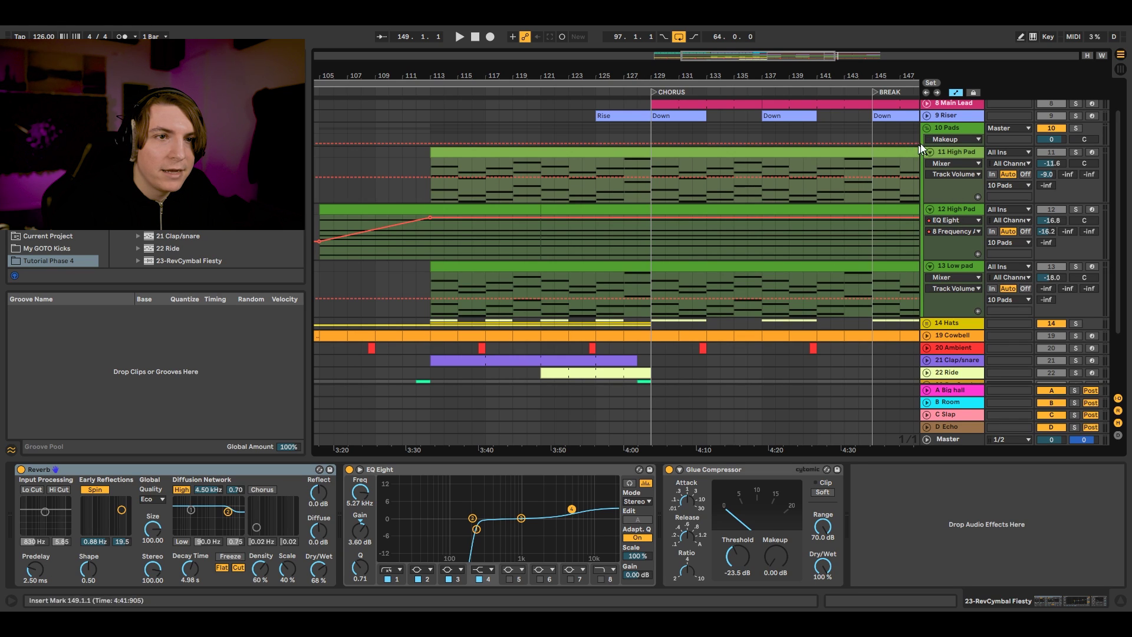
pyautogui.click(652, 198)
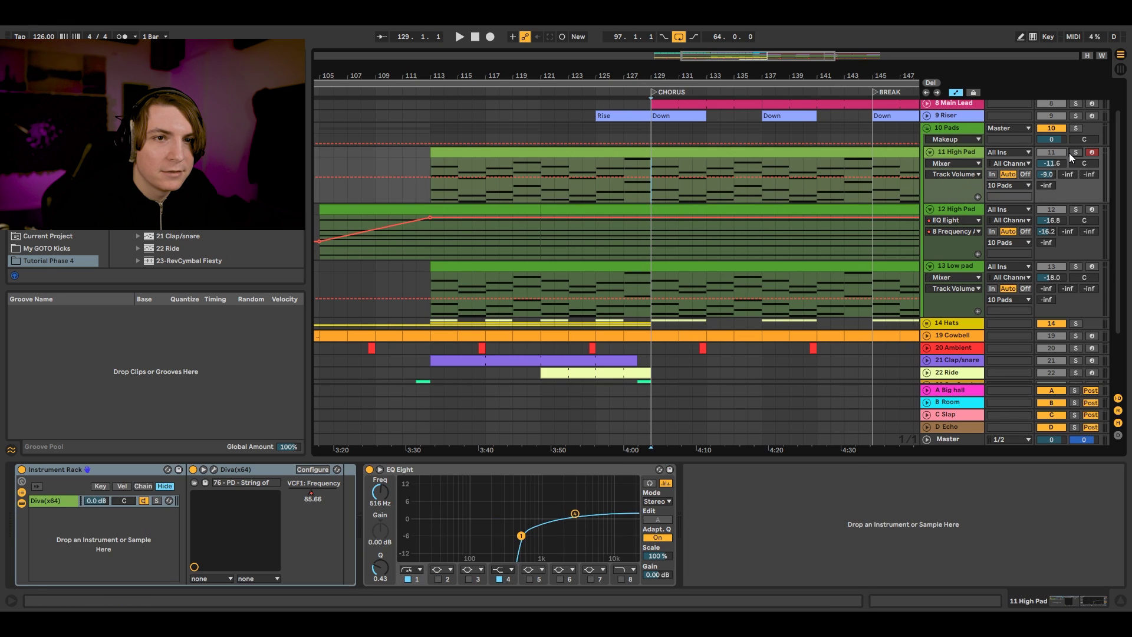
pyautogui.click(1071, 152)
pyautogui.press('space')
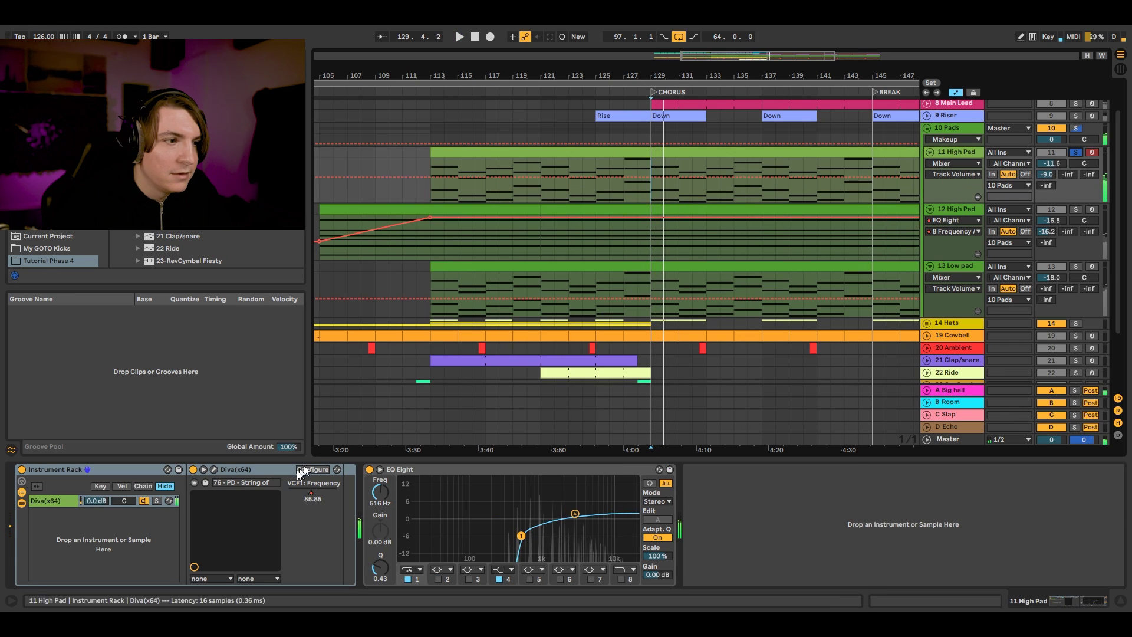
pyautogui.click(300, 470)
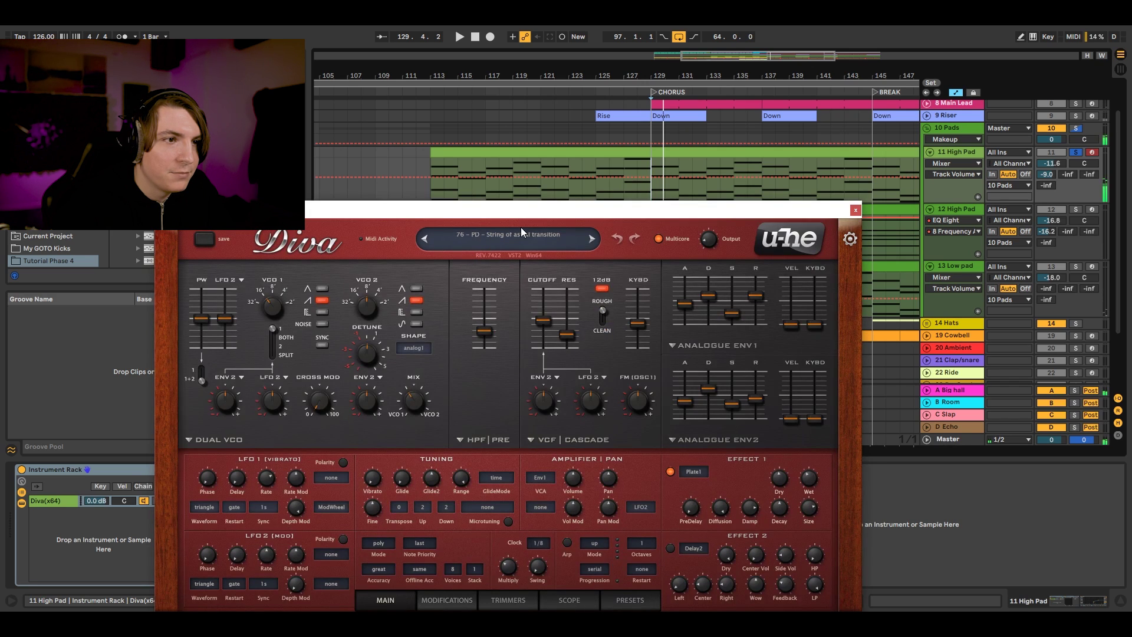
pyautogui.click(855, 210)
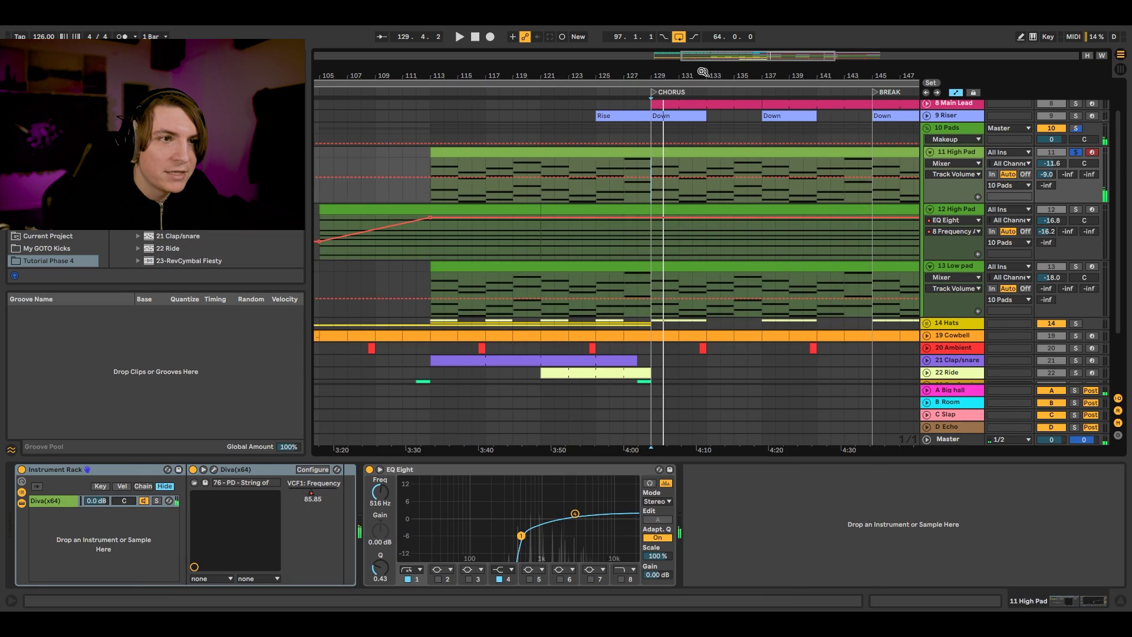
# Step: Fold the Pads group and unfold both Main Lead tracks, showing the EQ Eight 8 Frequency automation on 7 Main Lead
pyautogui.press('-')
pyautogui.press('-')
pyautogui.click(926, 128)
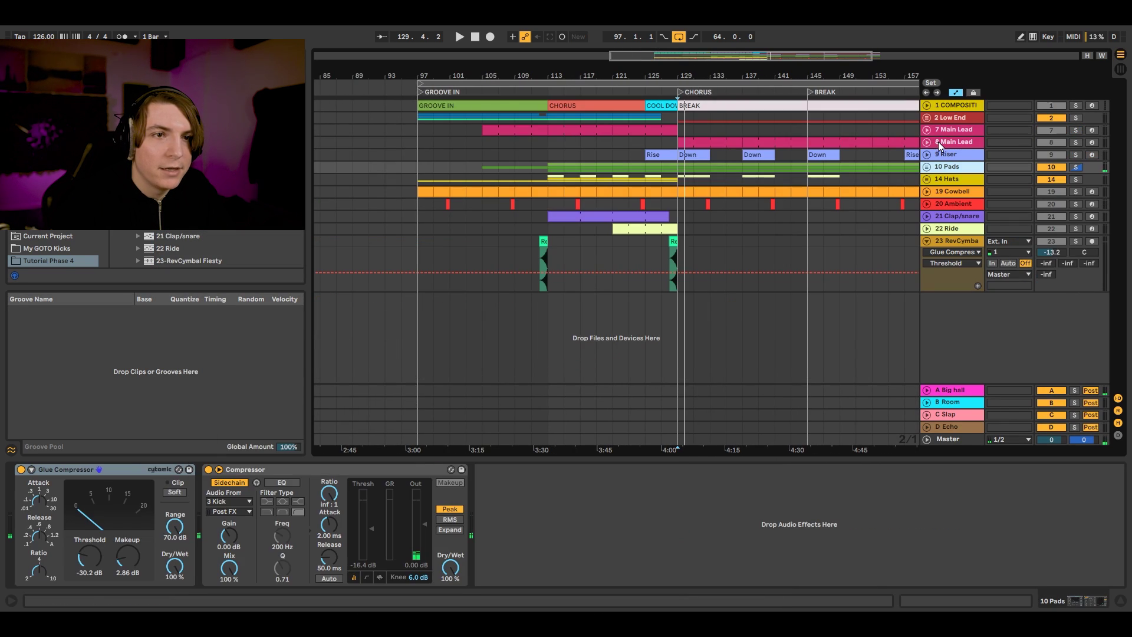
pyautogui.moveTo(696, 77); pyautogui.dragTo(692, 44)
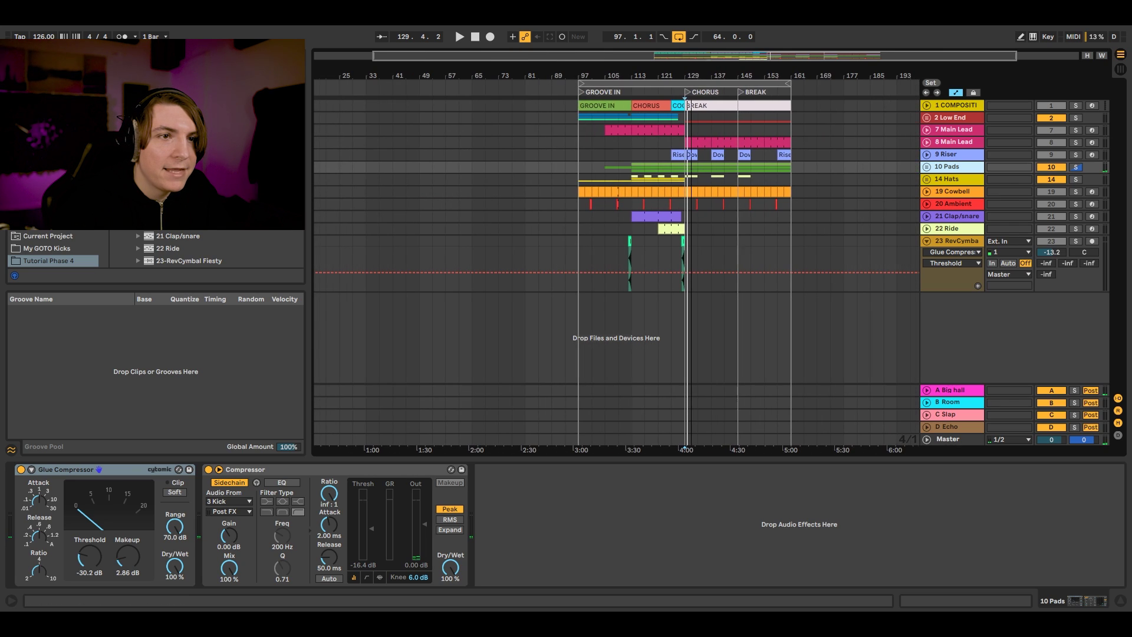
pyautogui.click(931, 141)
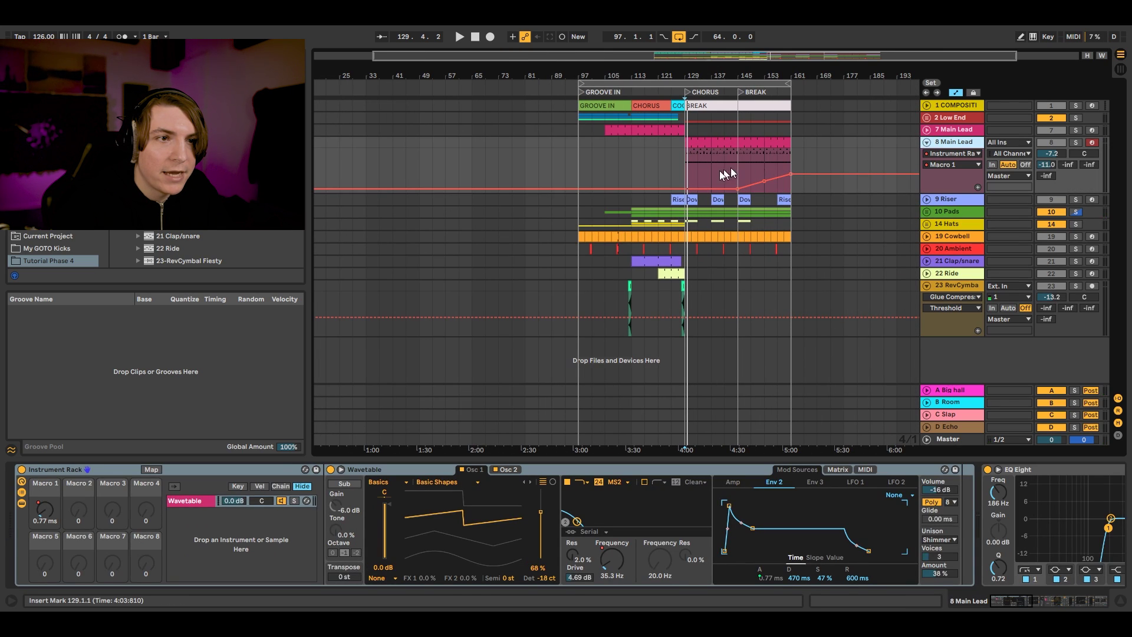
pyautogui.click(926, 129)
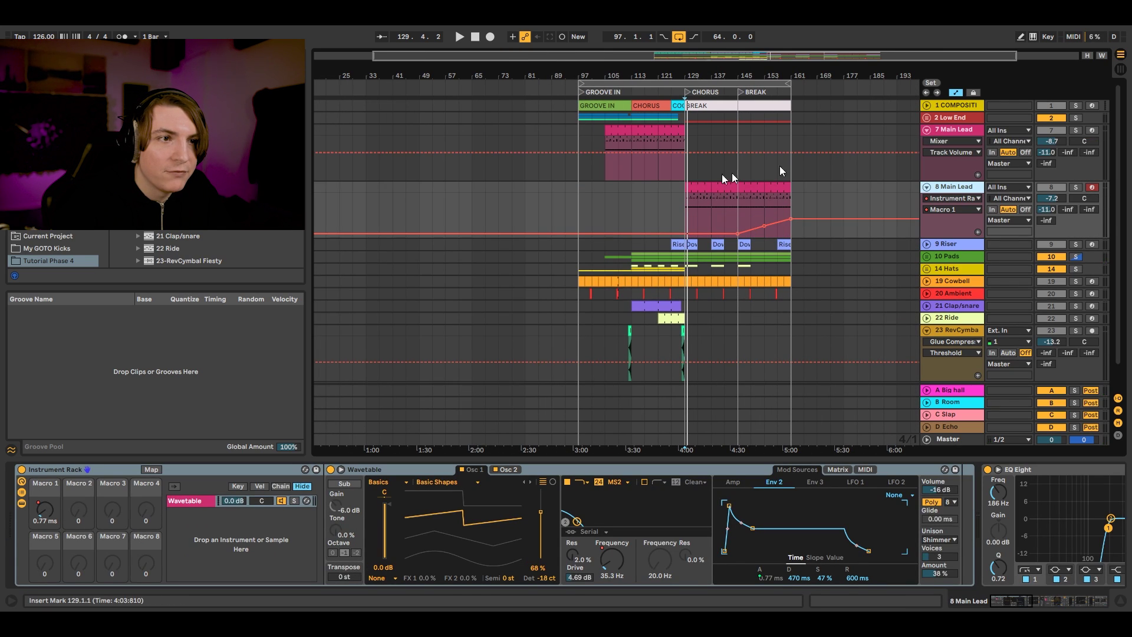
pyautogui.click(955, 142)
pyautogui.click(940, 256)
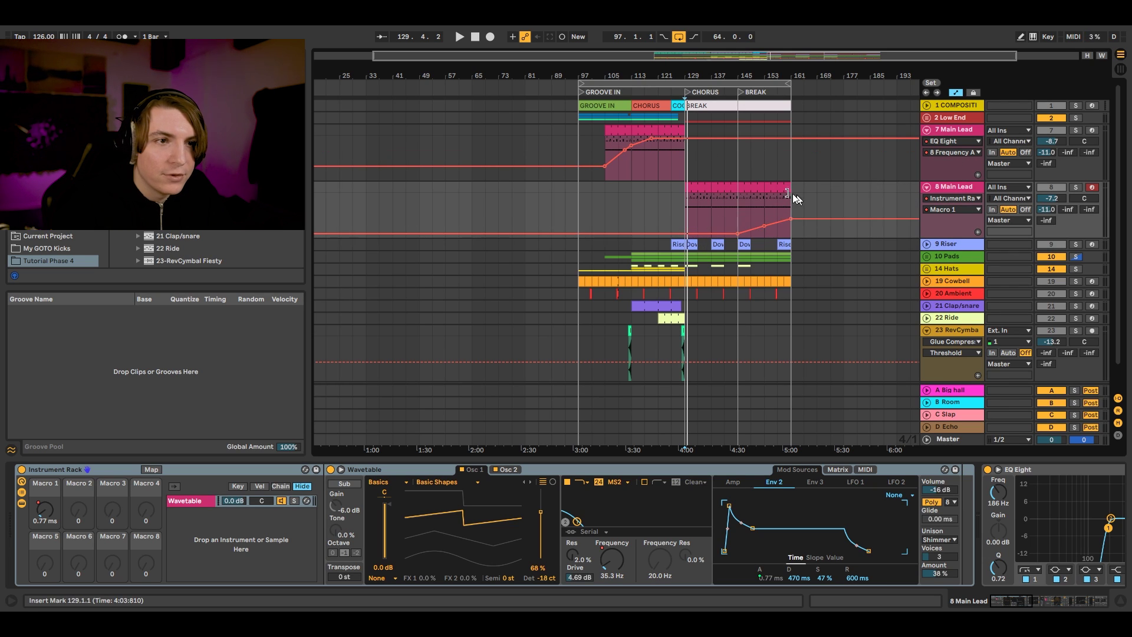
# Step: Play 8 Main Lead soloed from the break at bar 145 and view its Wavetable Amp and Env 2 envelopes
pyautogui.click(687, 207)
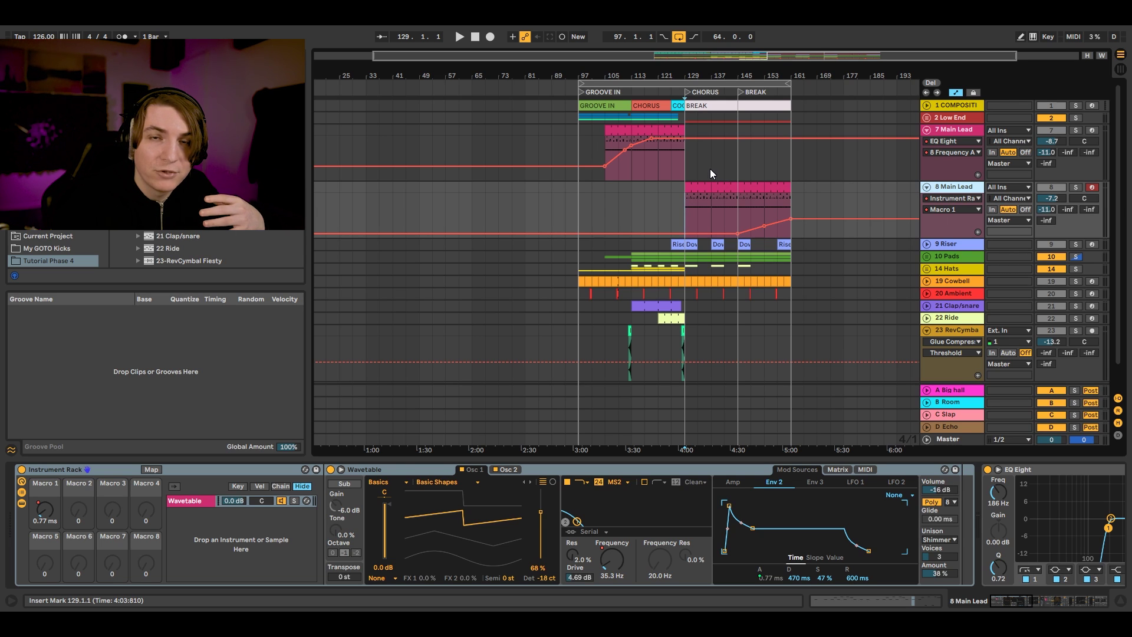
pyautogui.moveTo(719, 73); pyautogui.dragTo(719, 73)
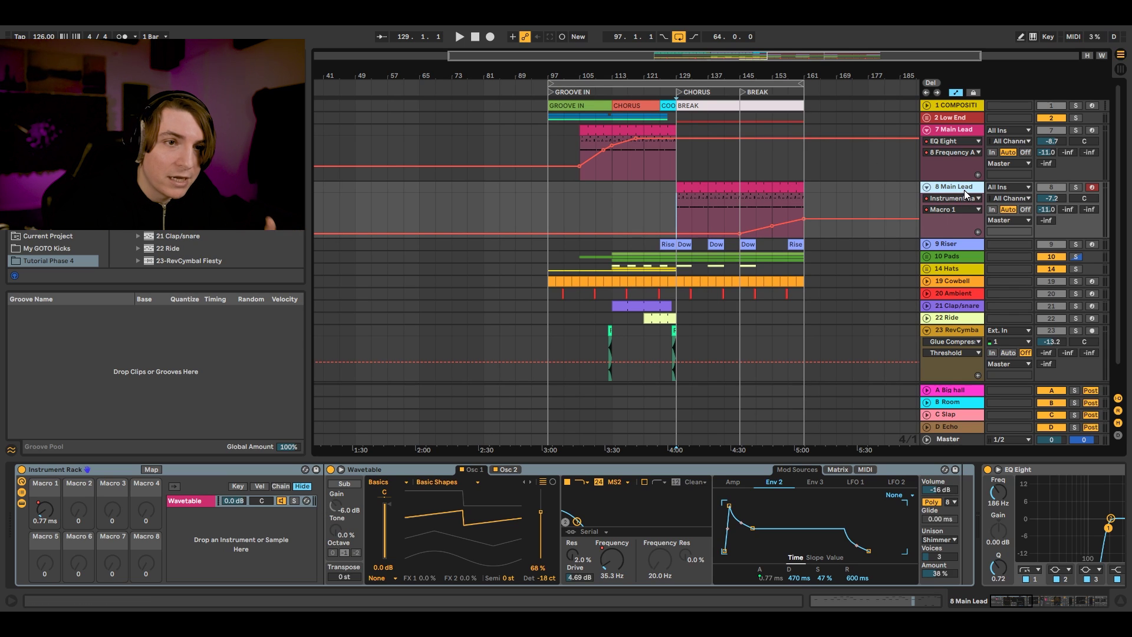
pyautogui.click(746, 203)
pyautogui.press('space')
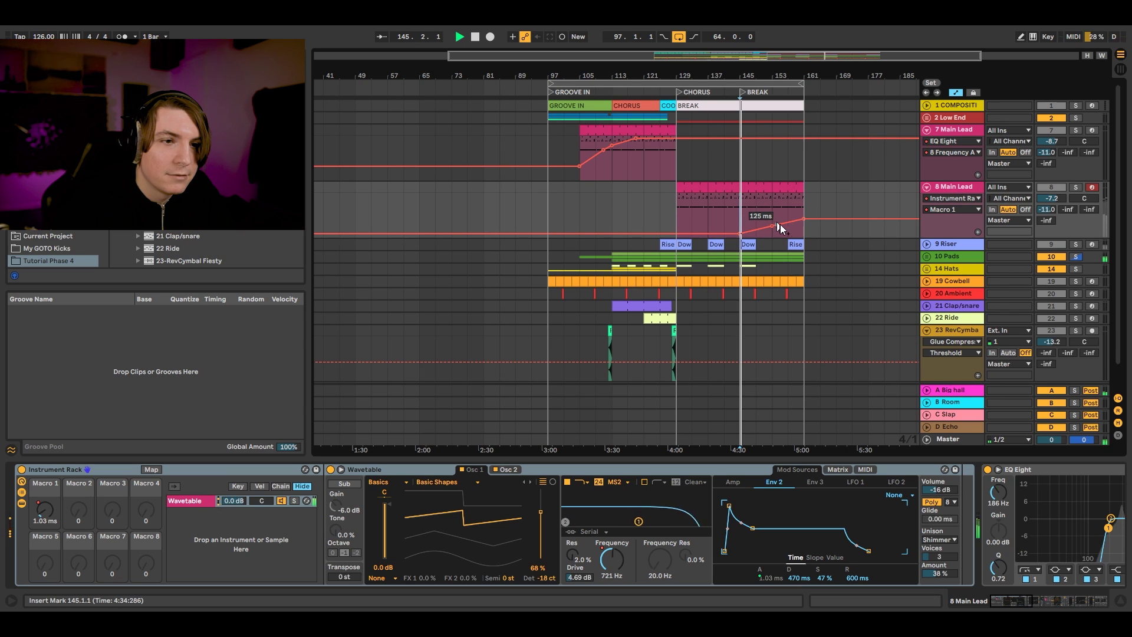
pyautogui.click(1080, 188)
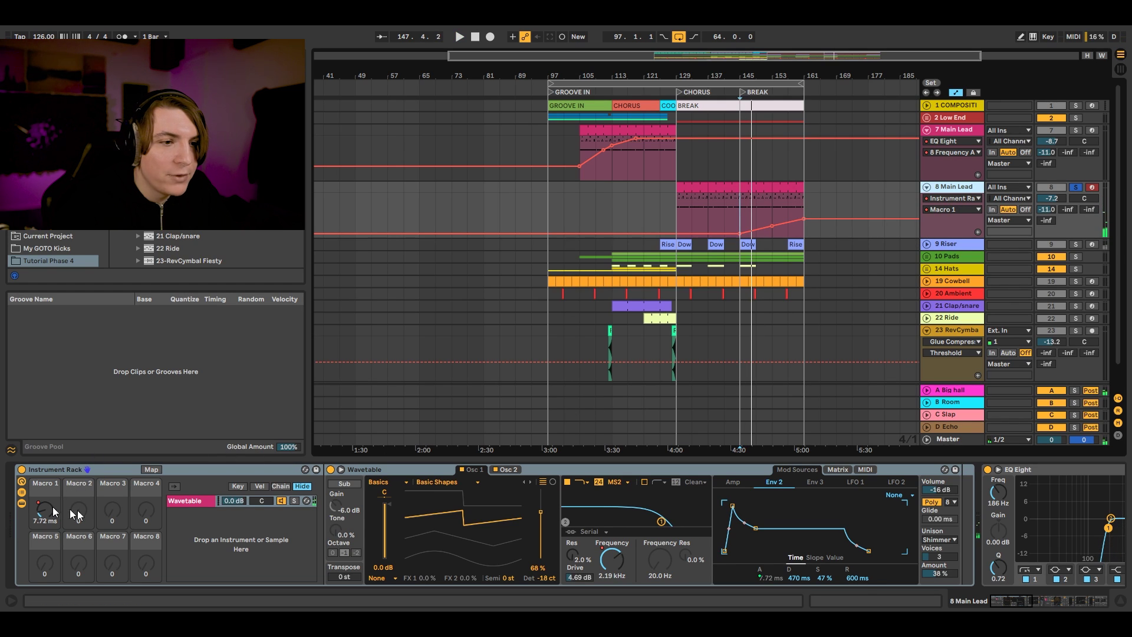
pyautogui.click(738, 482)
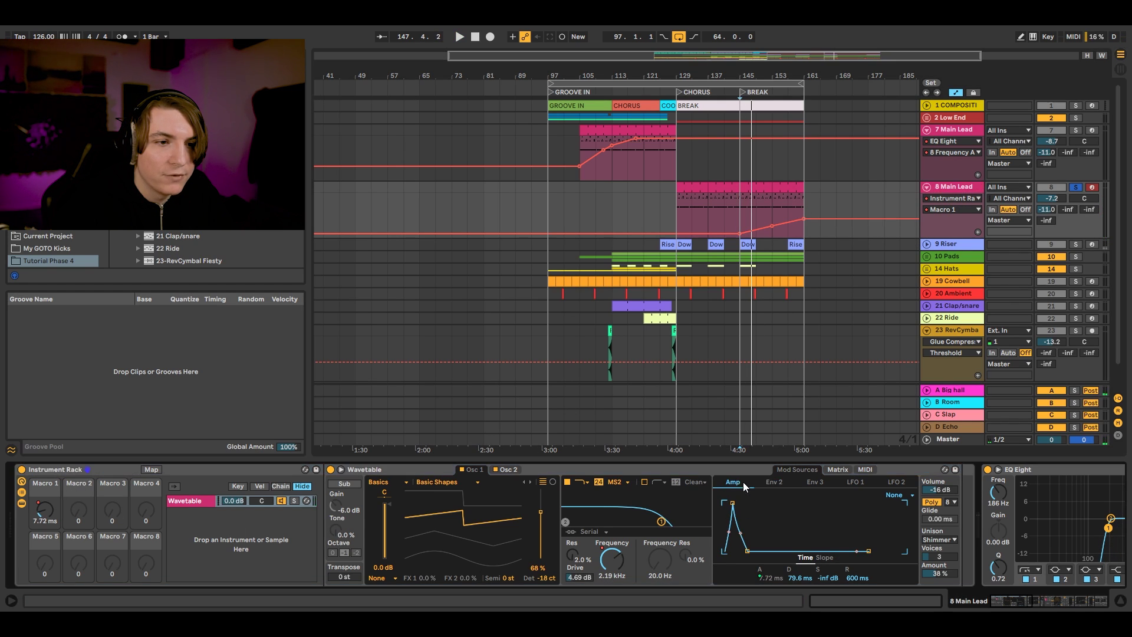
pyautogui.click(776, 482)
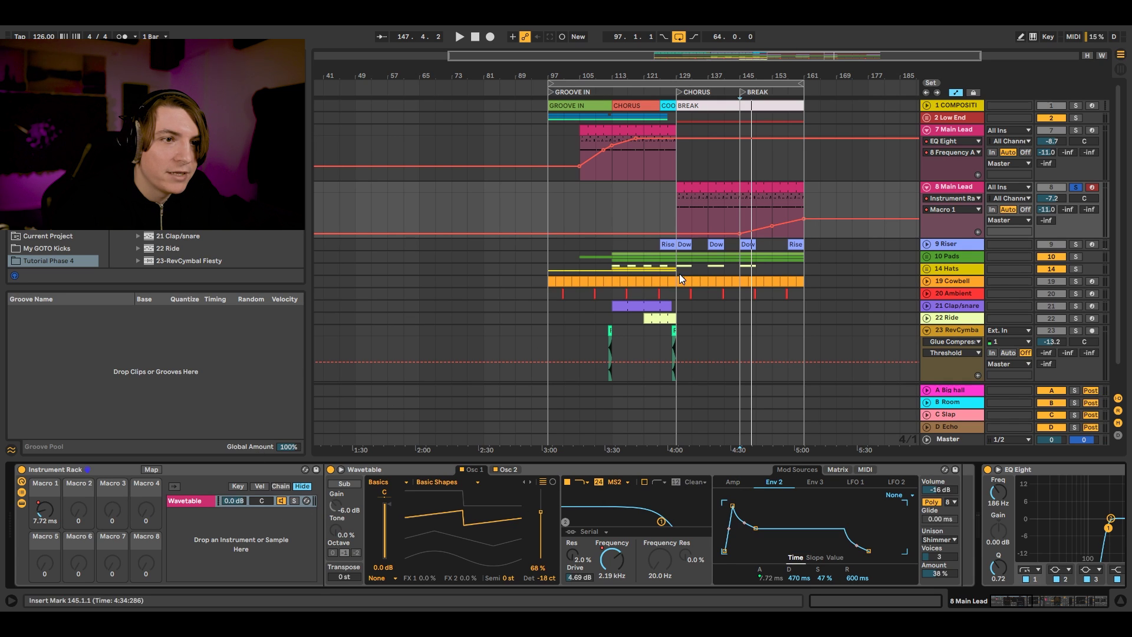
# Step: Fold both Main Lead tracks and the reverse cymbal track
pyautogui.click(927, 129)
pyautogui.click(926, 140)
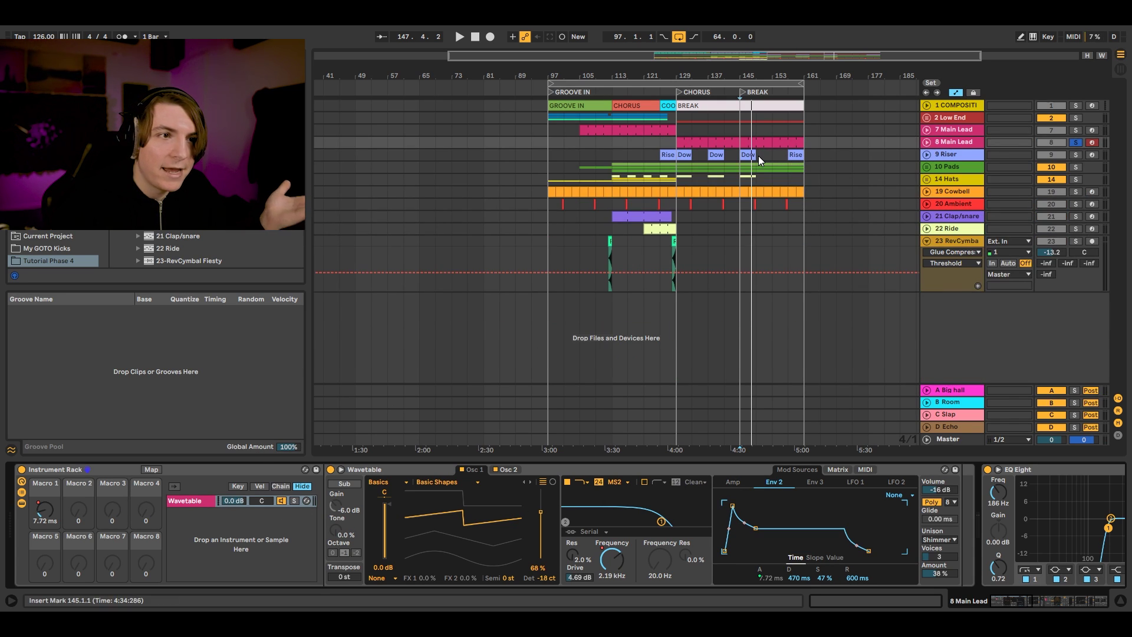
pyautogui.click(925, 241)
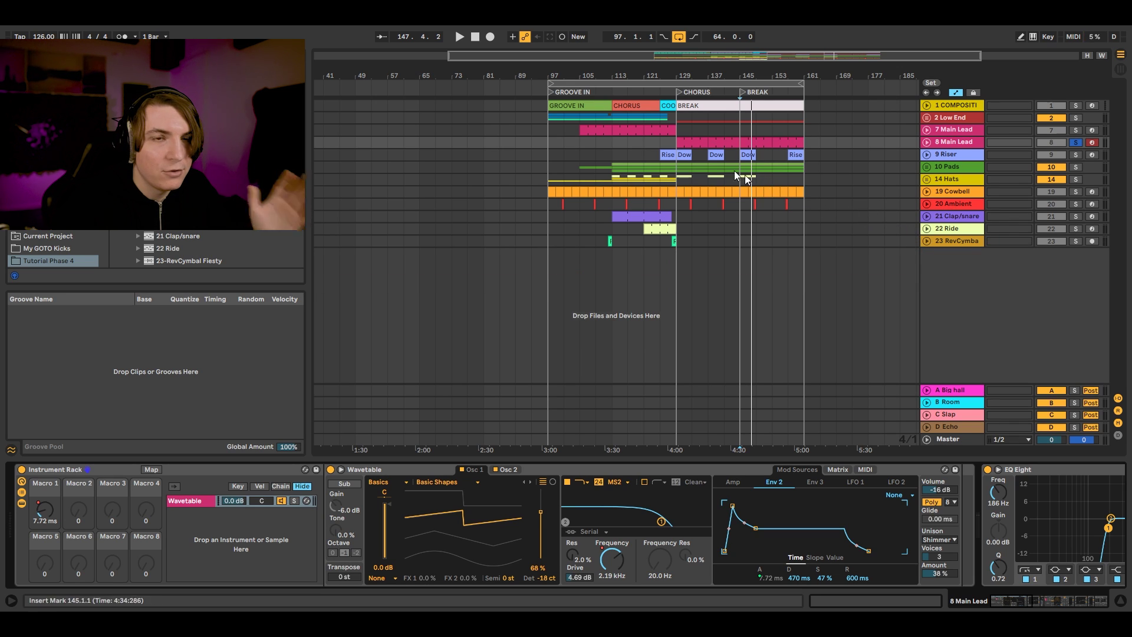
# Step: Play the full arrangement unsoloed from bar 97 and view the Low End group's kick and bass clips, folding the group again
pyautogui.click(554, 130)
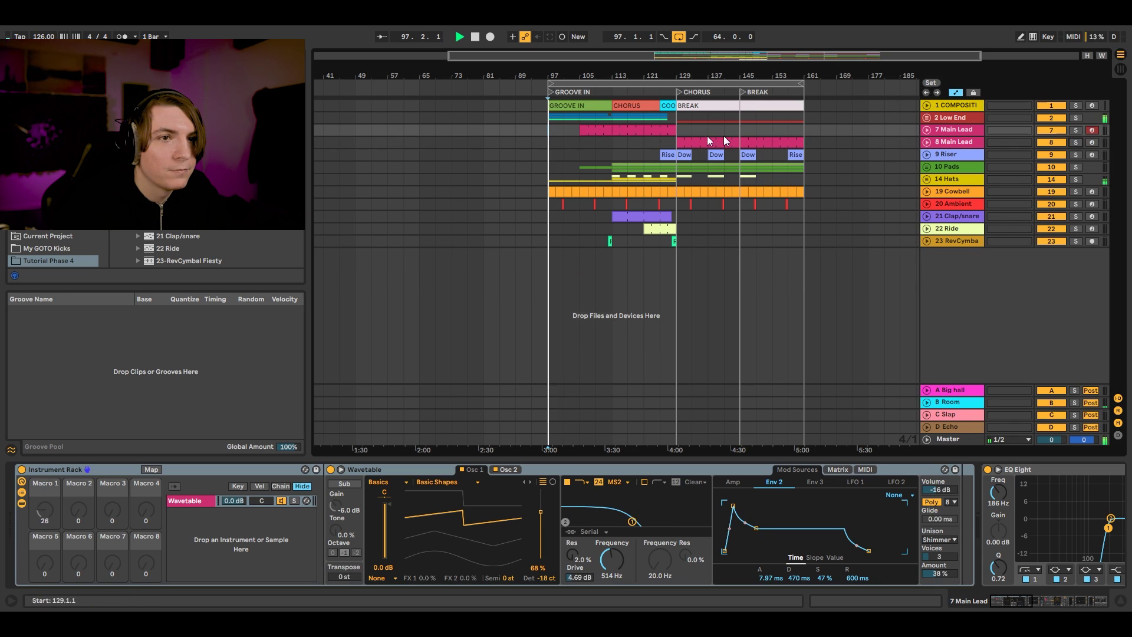
pyautogui.click(927, 117)
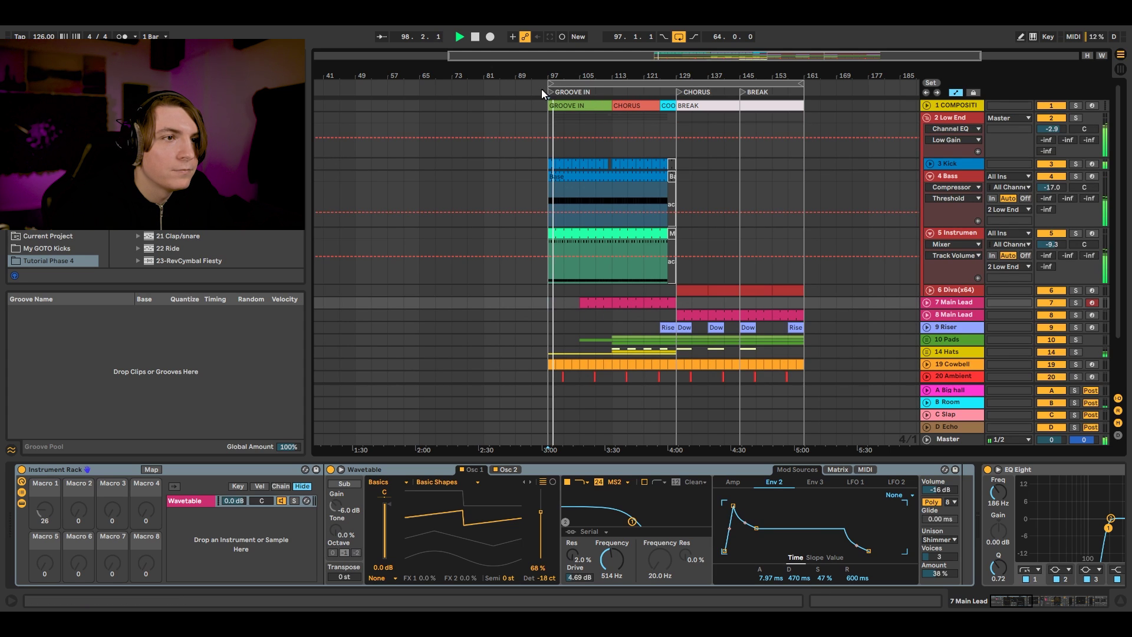
pyautogui.moveTo(556, 75); pyautogui.dragTo(556, 135)
pyautogui.click(930, 164)
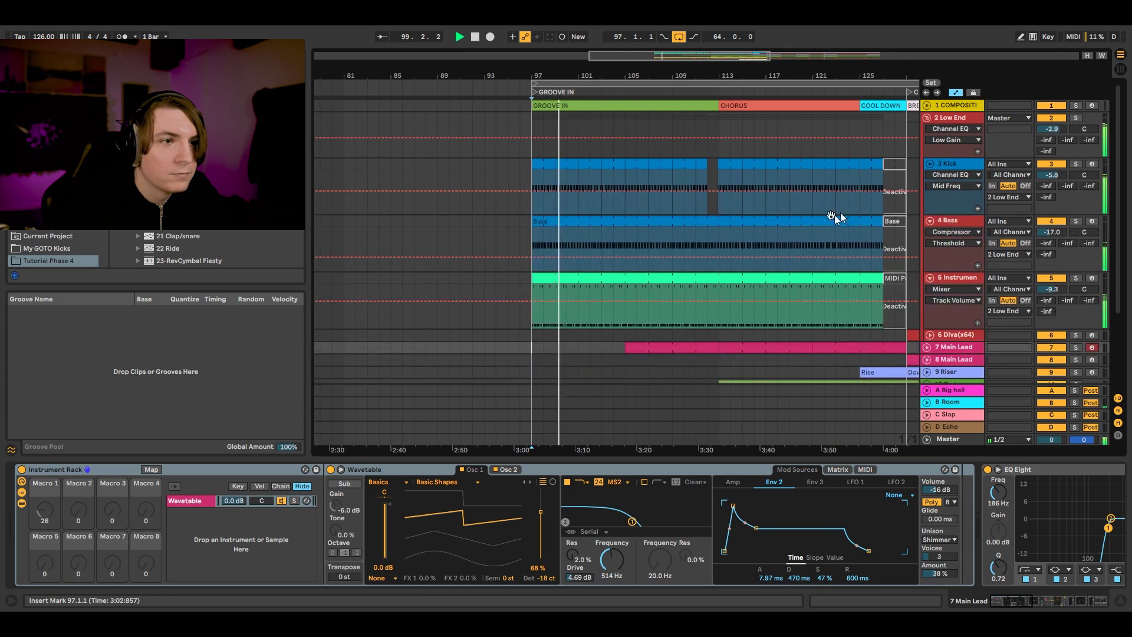
pyautogui.click(927, 117)
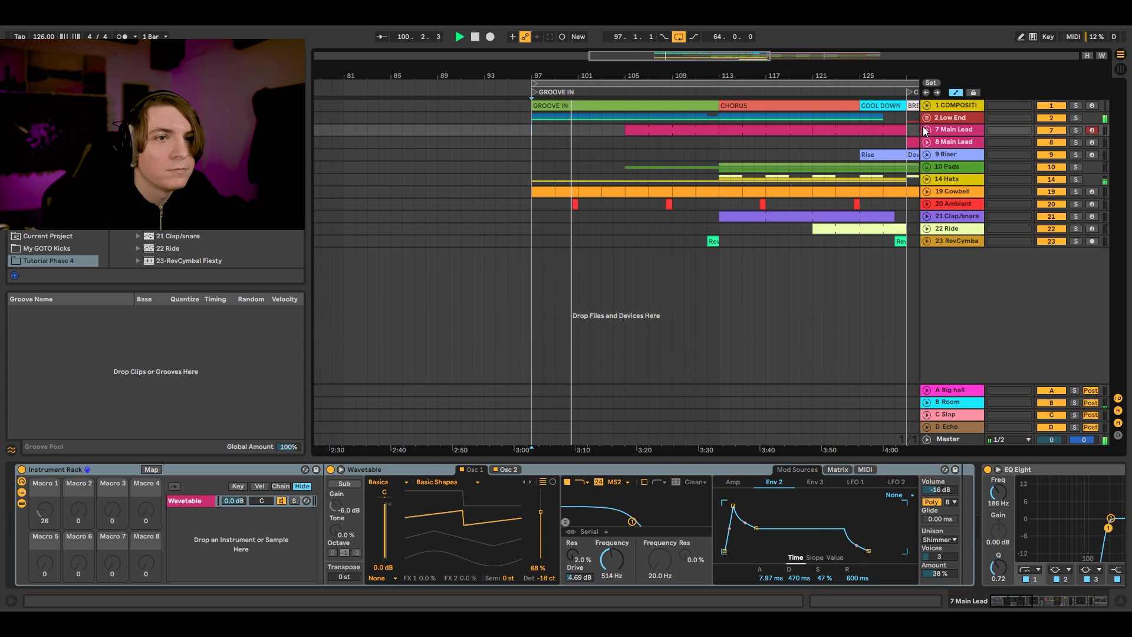
# Step: Unfold 7 Main Lead and view the MIDI notes of its clip at bar 105, returning to the track's devices
pyautogui.click(926, 130)
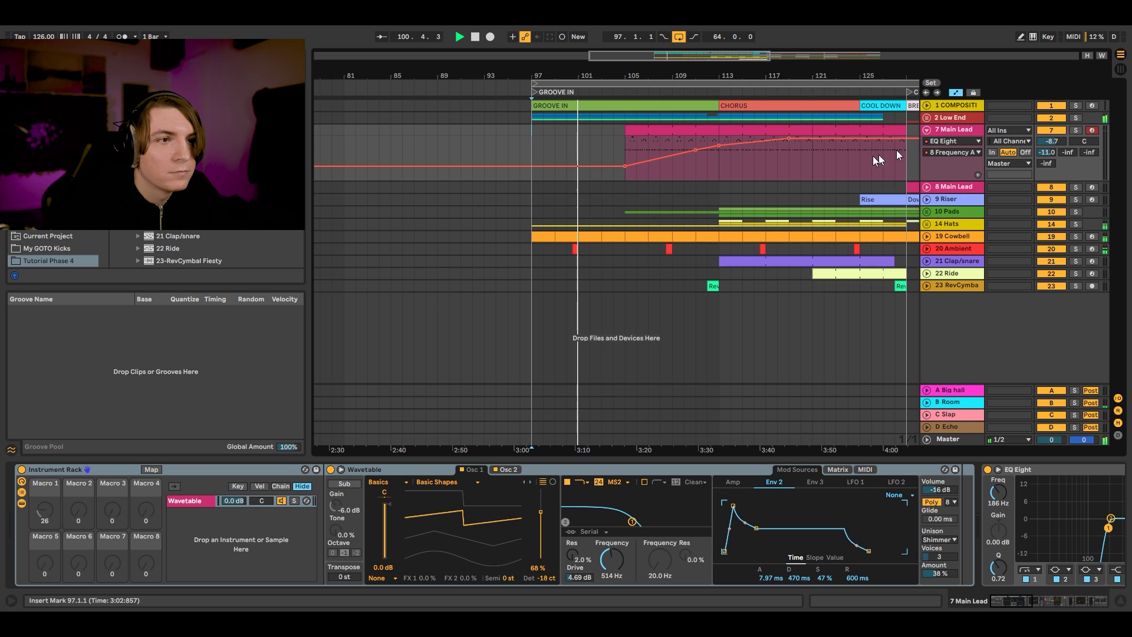
pyautogui.doubleClick(634, 131)
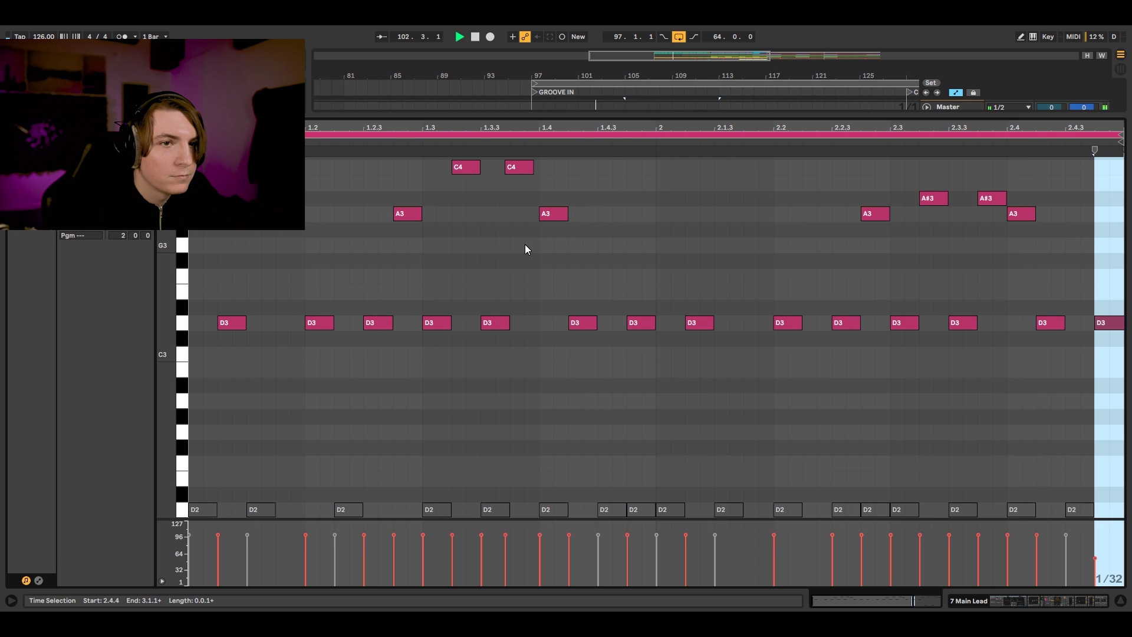
pyautogui.hotkey('shift', 'Tab')
# Step: Unfold the Cowbell track to examine its clips in the groove-in section, and fold it again
pyautogui.click(926, 236)
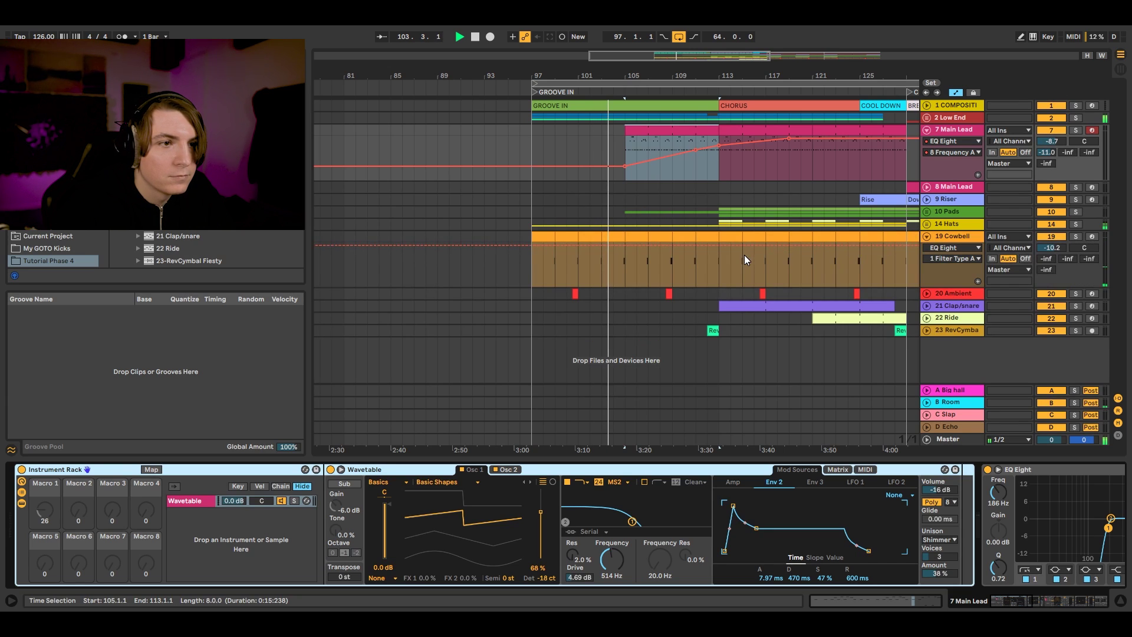
pyautogui.moveTo(631, 69); pyautogui.dragTo(714, 164)
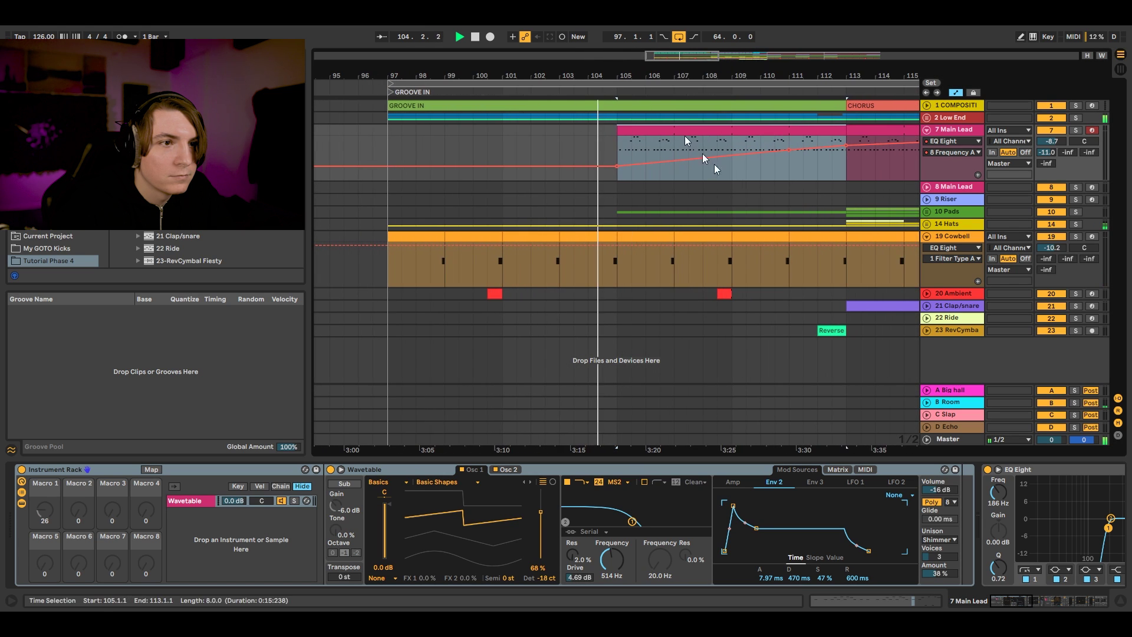
pyautogui.click(926, 235)
# Step: Unfold the Pads group and examine the filter automation on 12 High Pad from bar 105 during playback
pyautogui.click(926, 212)
pyautogui.scroll(-3, 842, 235)
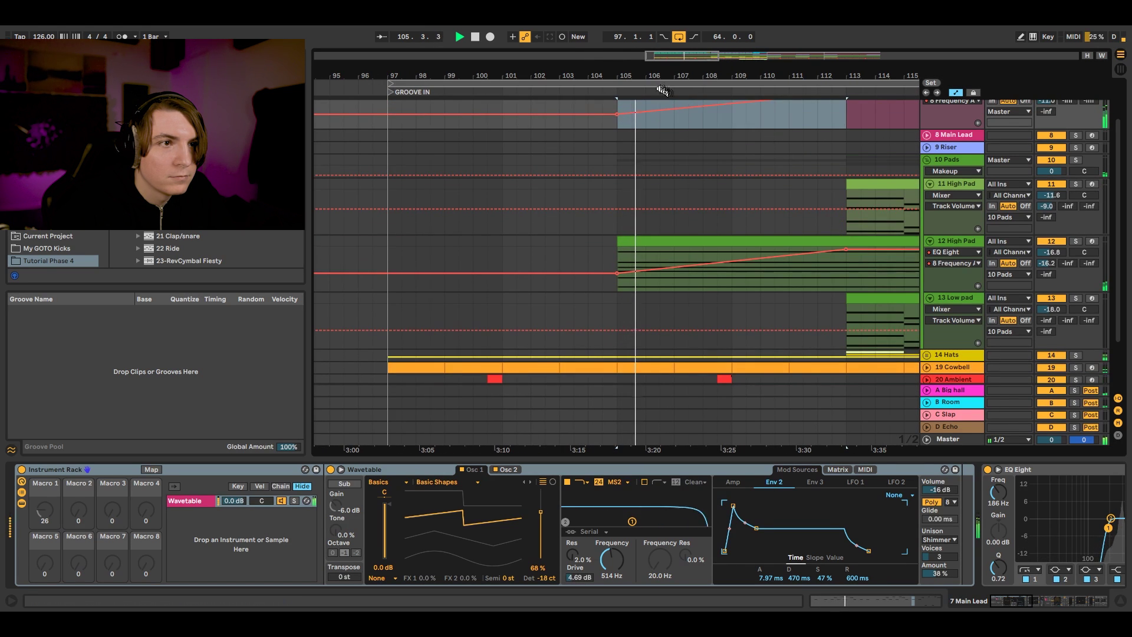
pyautogui.moveTo(658, 77); pyautogui.dragTo(546, 56)
pyautogui.moveTo(591, 89); pyautogui.dragTo(590, 81)
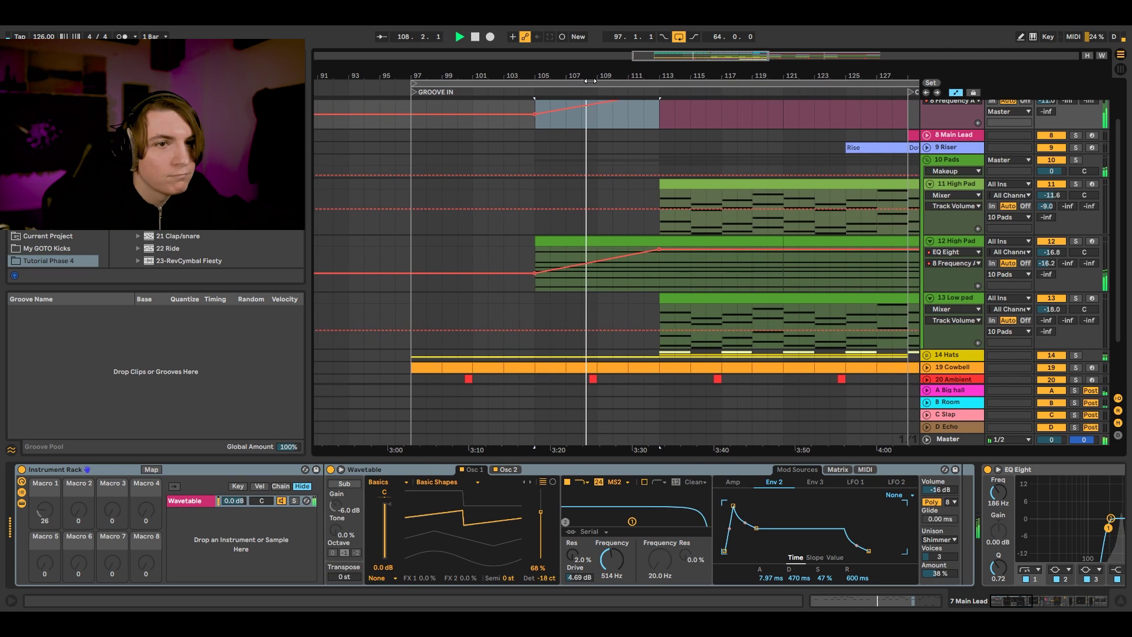
# Step: Fold the three individual tracks inside the Pads group: 11 High Pad, 12 High Pad and 13 Low pad
pyautogui.click(931, 240)
pyautogui.click(929, 184)
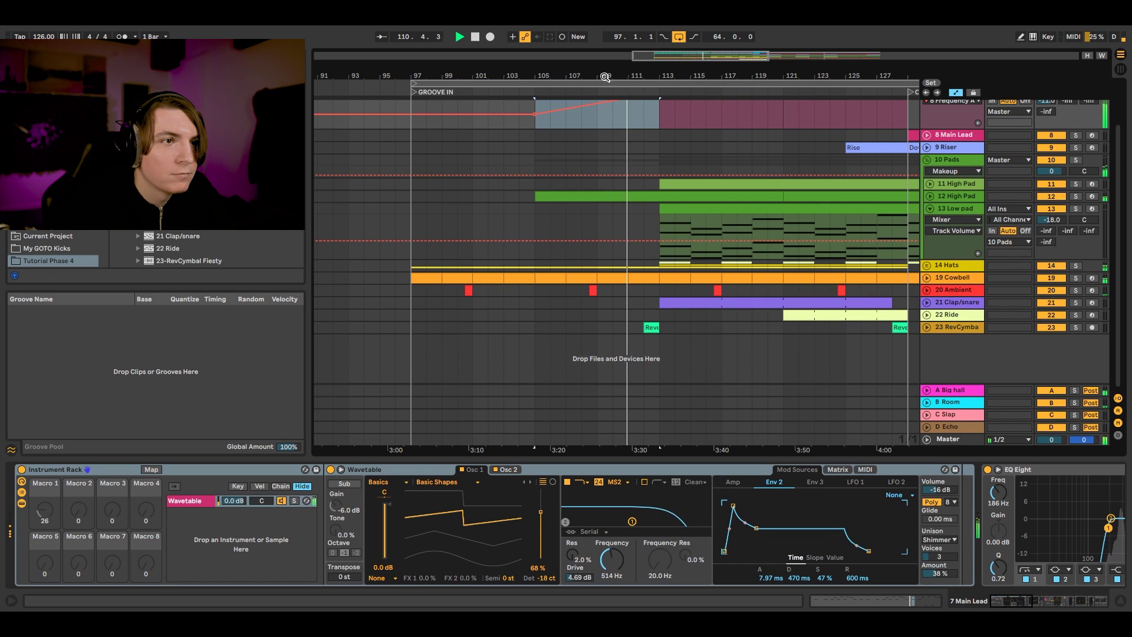
pyautogui.moveTo(607, 82); pyautogui.dragTo(607, 77)
pyautogui.click(930, 208)
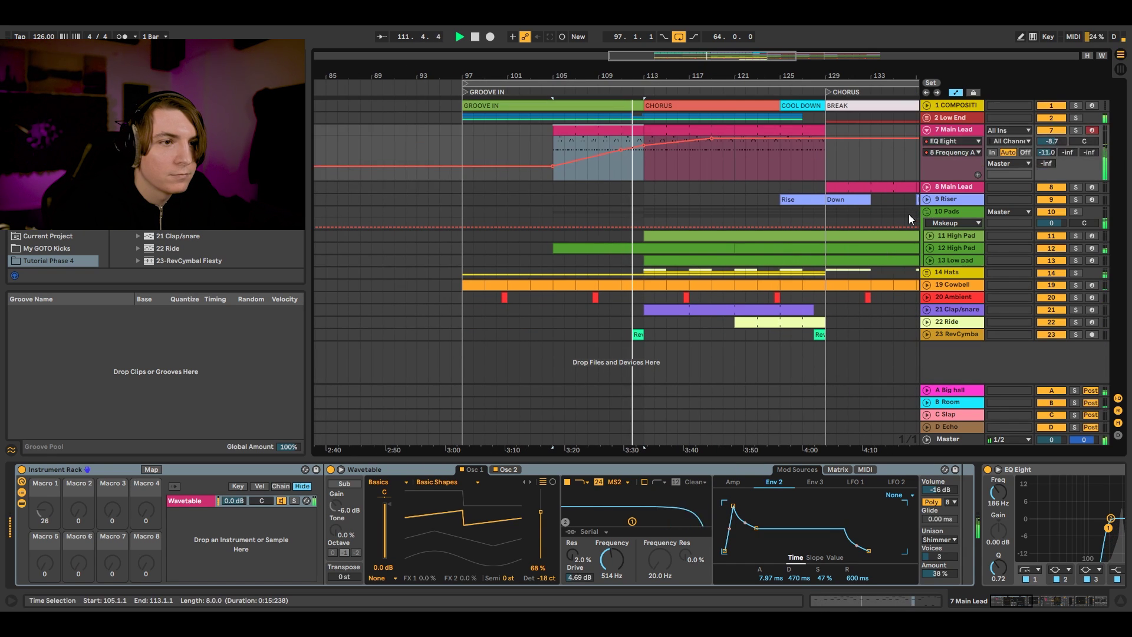
# Step: Fold 7 Main Lead, and unfold 12 High Pad and 13 Low pad to view their clips in the chorus section
pyautogui.press('-')
pyautogui.press('-')
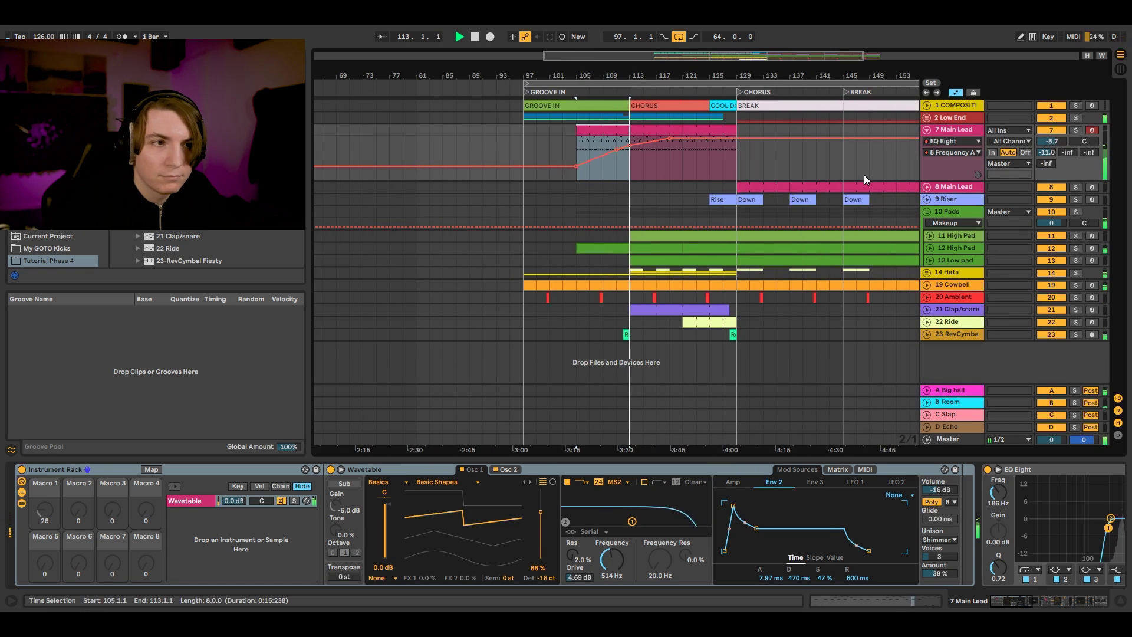
pyautogui.click(926, 129)
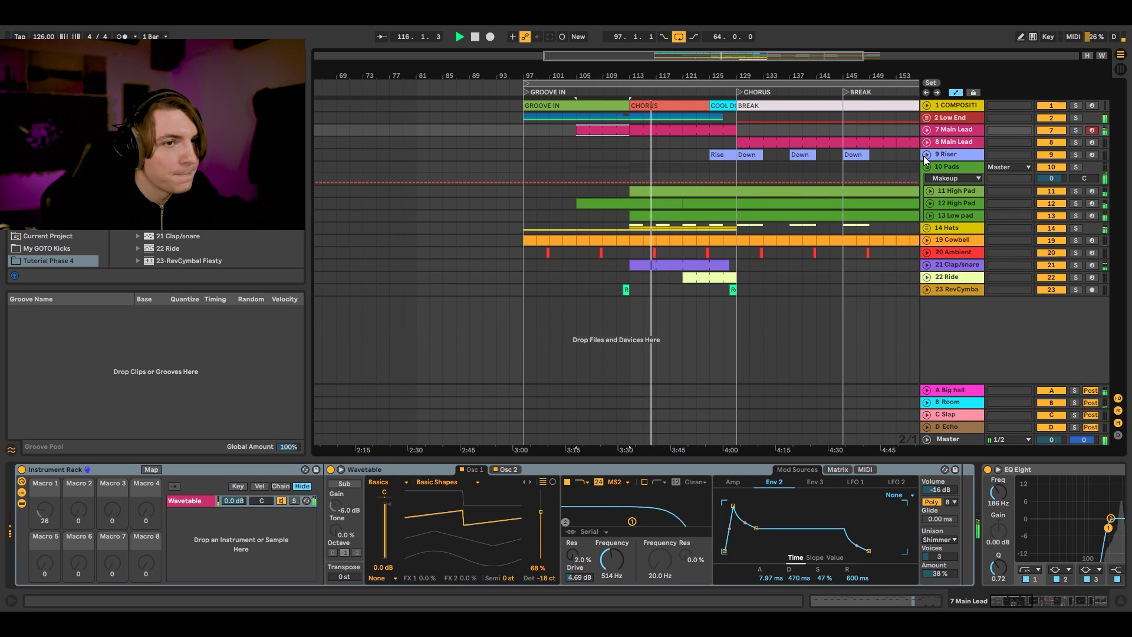
pyautogui.click(940, 202)
pyautogui.click(930, 203)
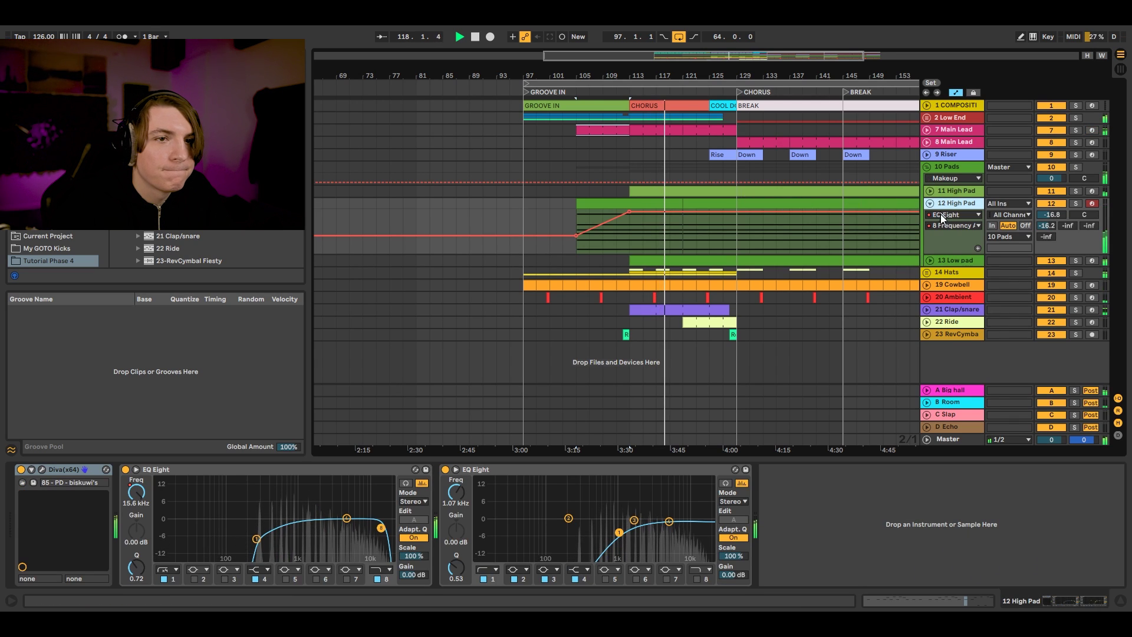
pyautogui.click(930, 260)
pyautogui.click(941, 260)
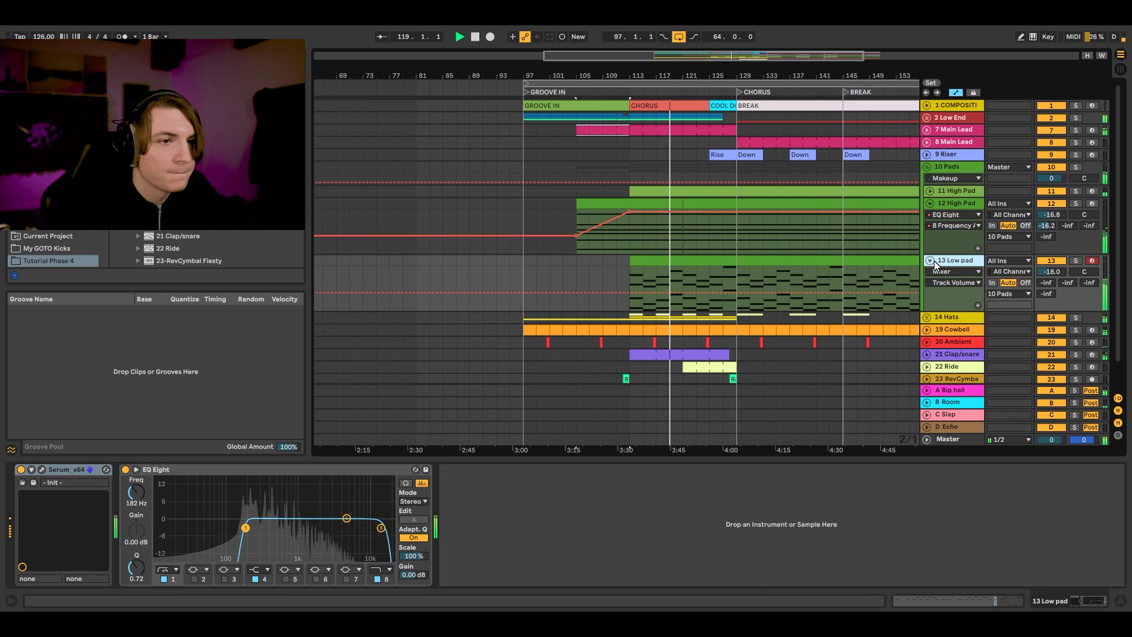
# Step: Unfold the 14 Hats group and its 15 White track to examine the hat clips in the chorus section
pyautogui.click(934, 317)
pyautogui.click(927, 316)
pyautogui.scroll(-1, 845, 328)
pyautogui.scroll(-5, 840, 324)
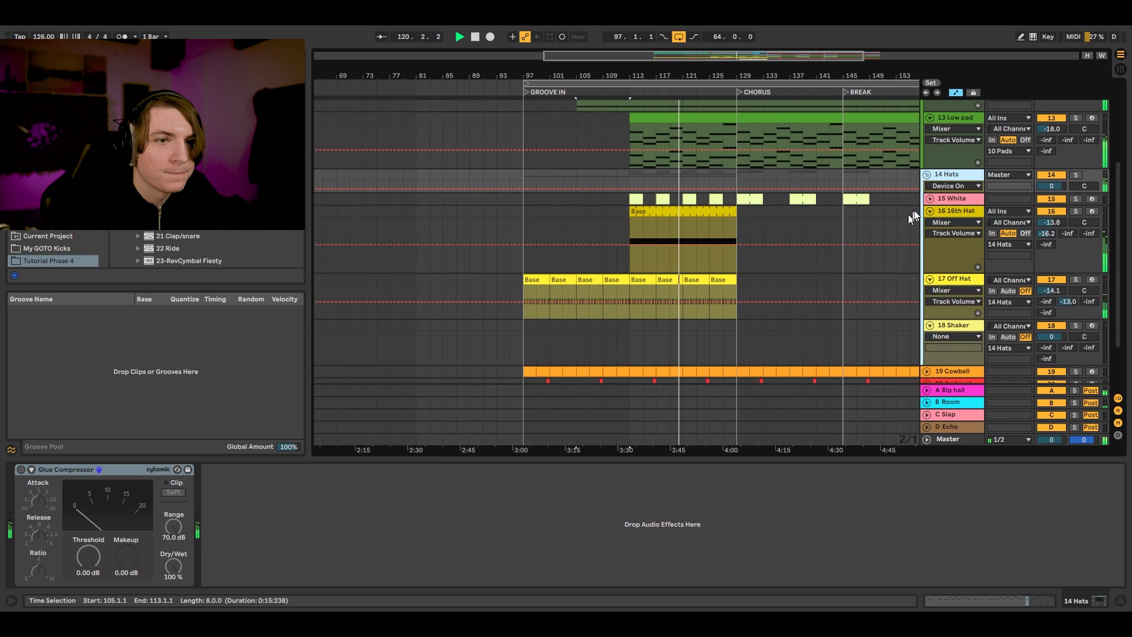
pyautogui.click(930, 199)
pyautogui.scroll(-5, 840, 246)
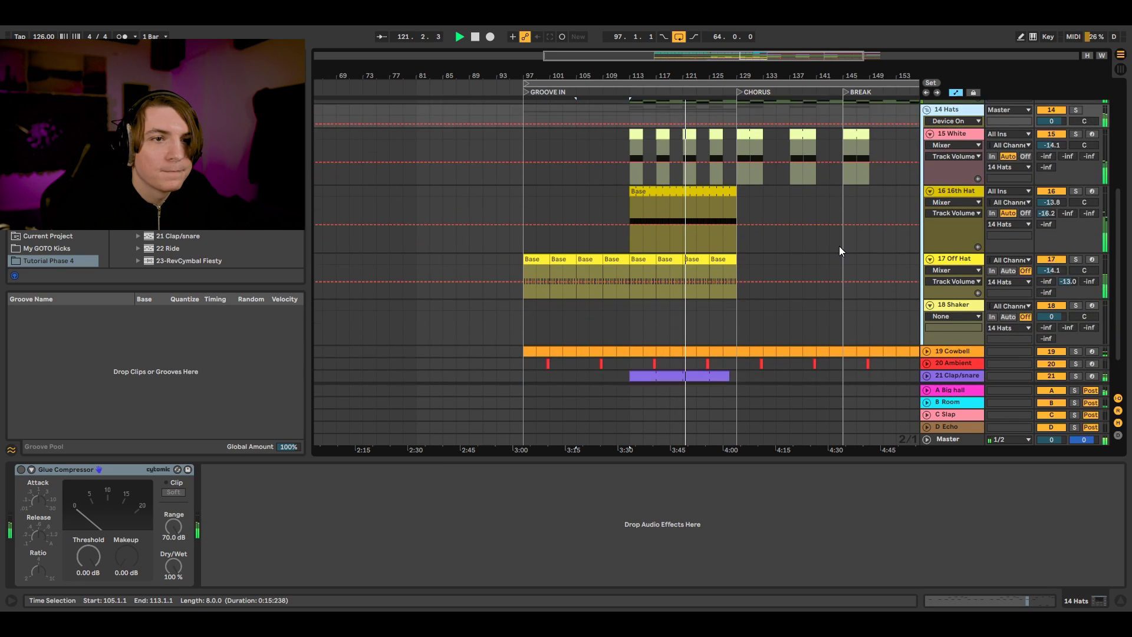
pyautogui.click(926, 337)
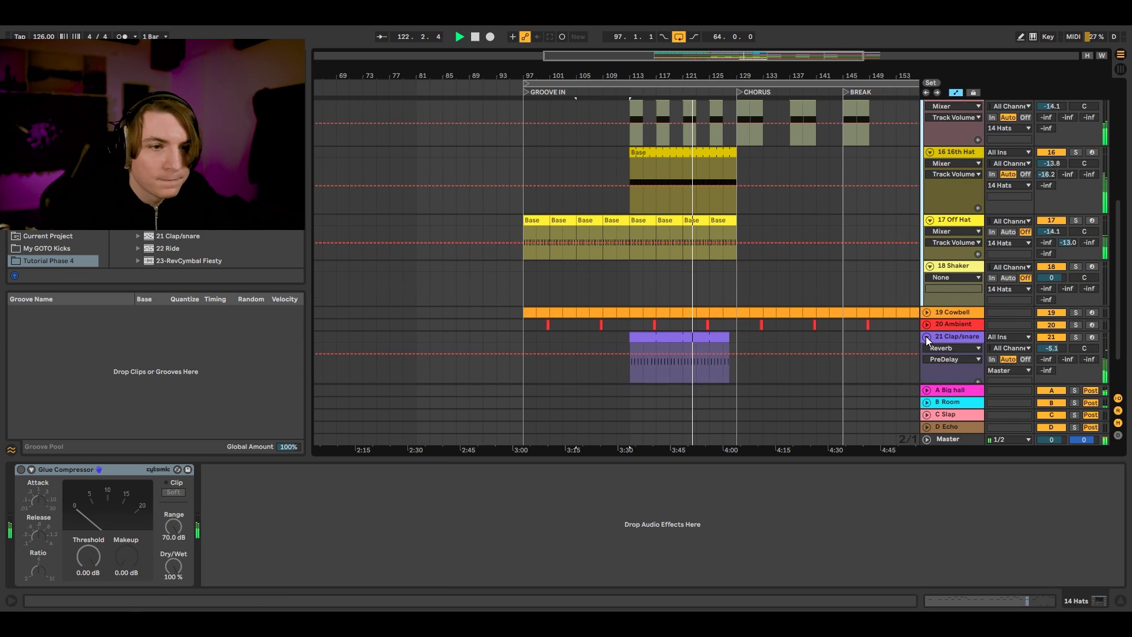
pyautogui.click(927, 343)
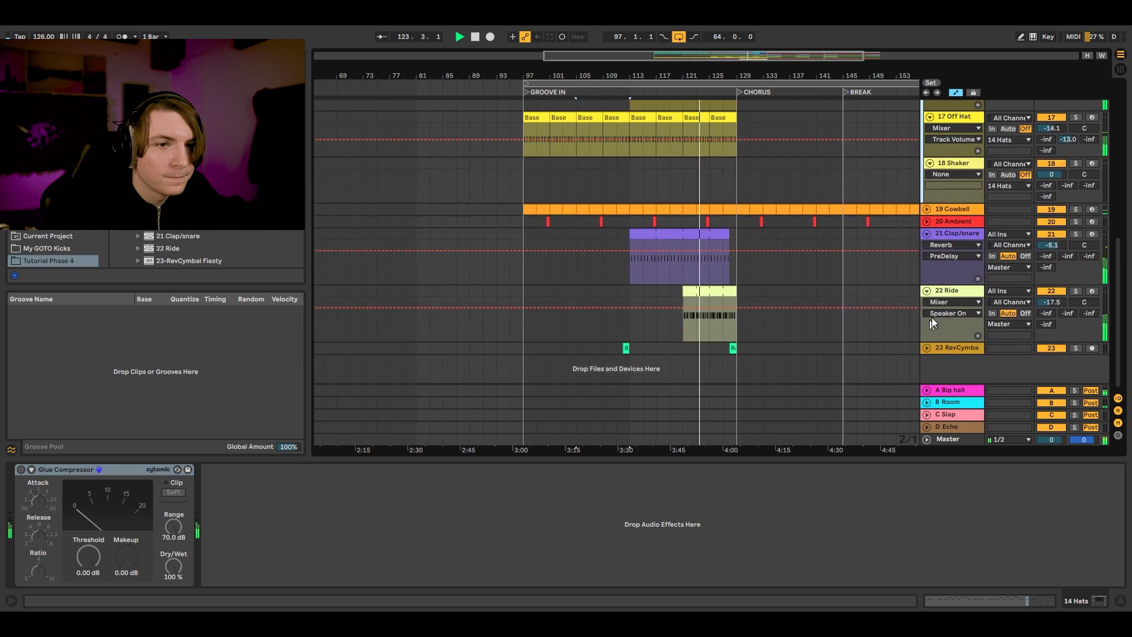
pyautogui.click(961, 289)
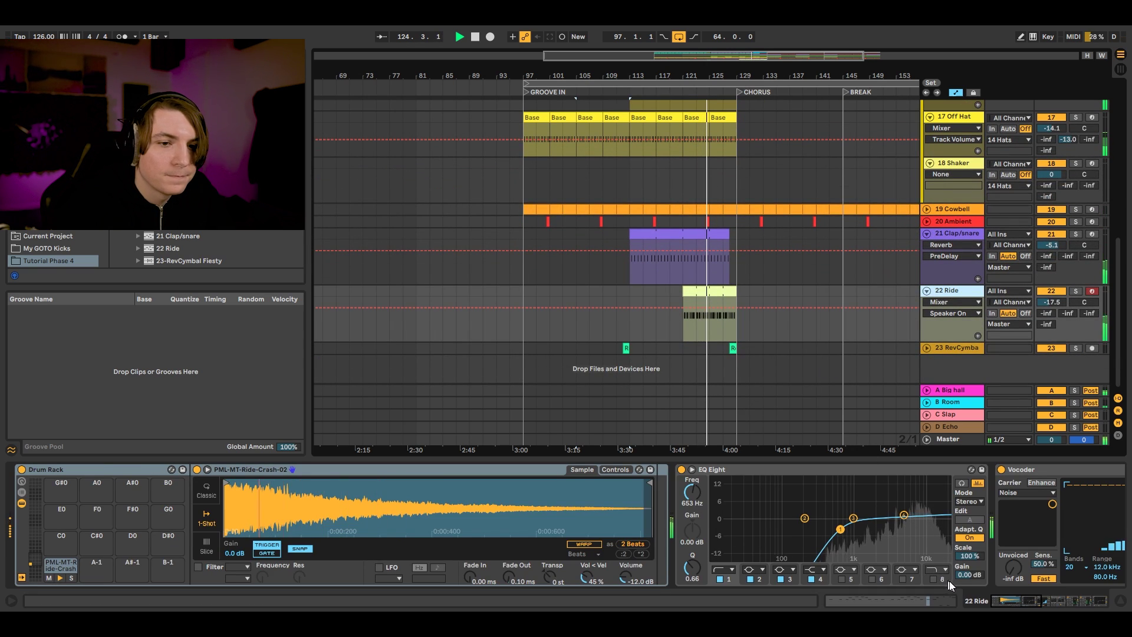
pyautogui.click(1017, 599)
pyautogui.moveTo(1018, 599); pyautogui.dragTo(1077, 599)
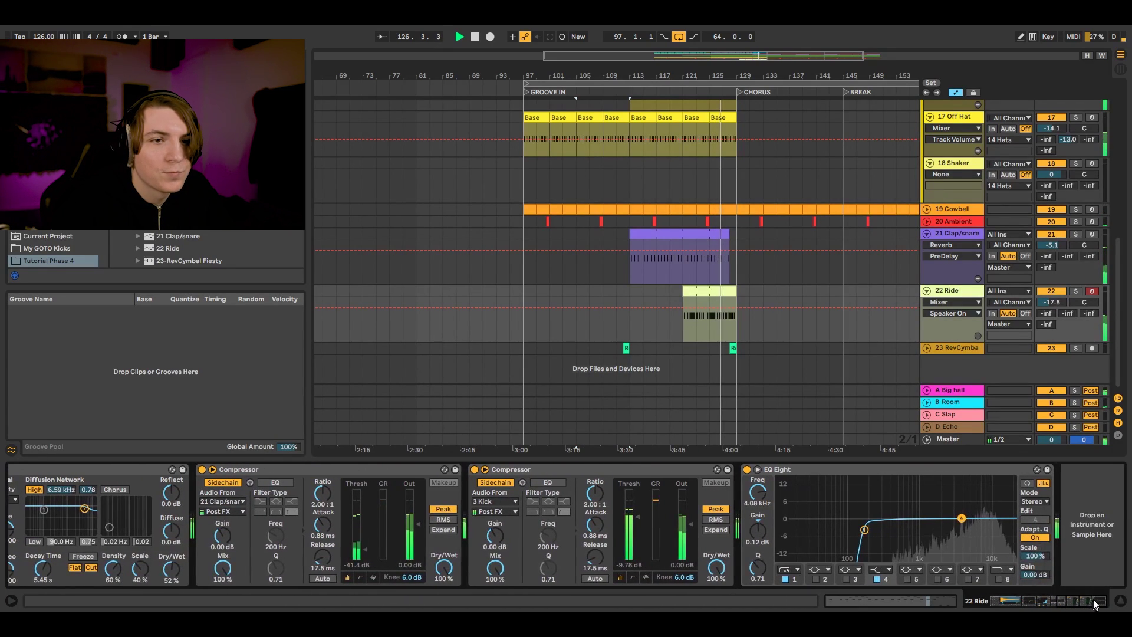
# Step: Fold all the unfolded tracks and groups, and unfold 8 Main Lead to view its Macro 1 automation
pyautogui.click(925, 290)
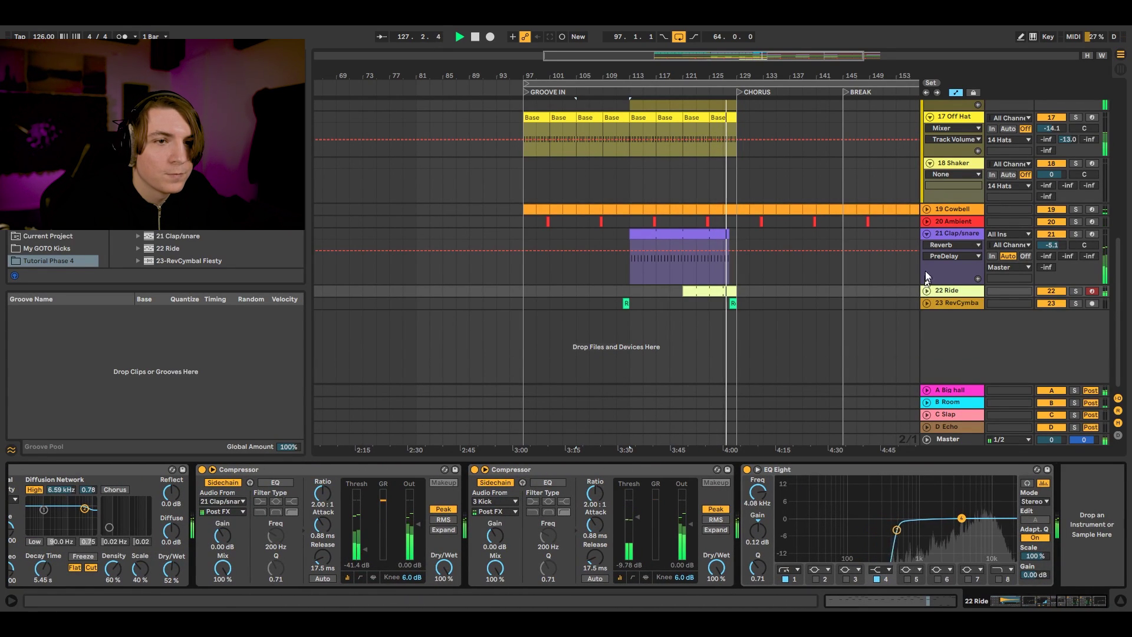
pyautogui.keyDown('alt'); pyautogui.click(927, 234); pyautogui.keyUp('alt')
pyautogui.click(926, 142)
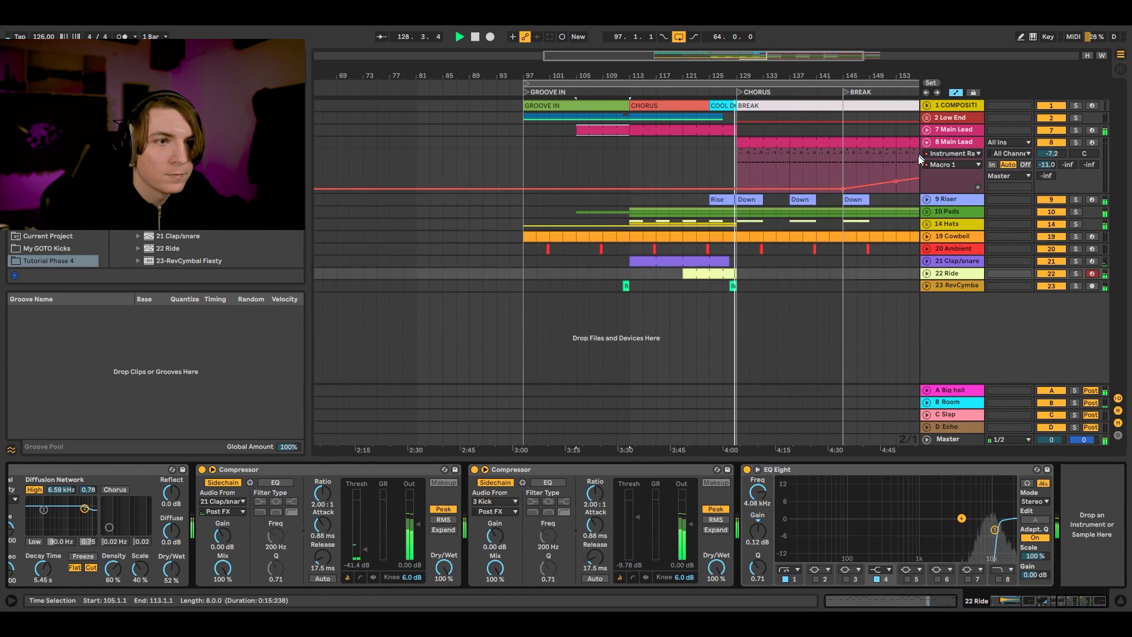
# Step: Unfold the 2 Low End group and view the MIDI notes of the 6 Diva(x64) clip at bar 129, returning to its devices
pyautogui.click(927, 117)
pyautogui.click(930, 335)
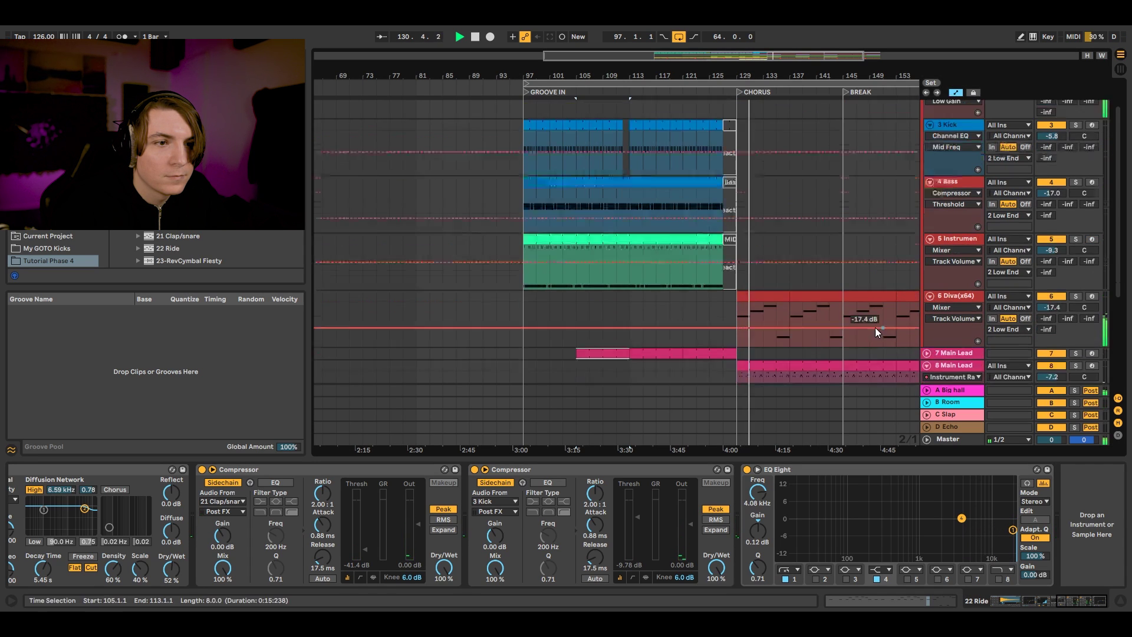
pyautogui.doubleClick(747, 277)
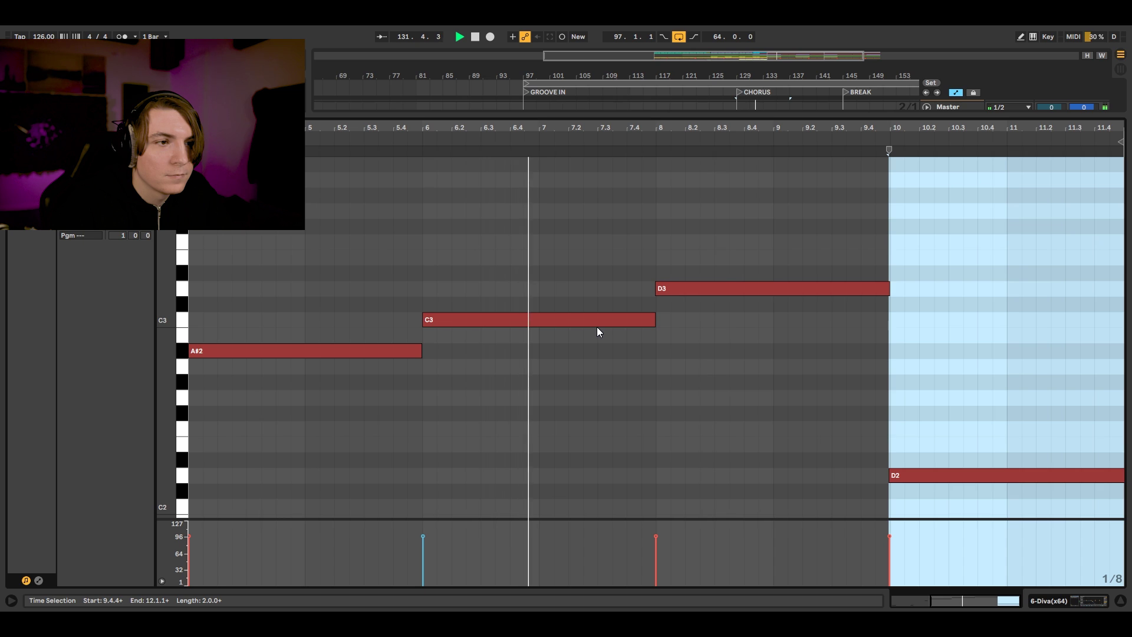
pyautogui.hotkey('shift', 'Tab')
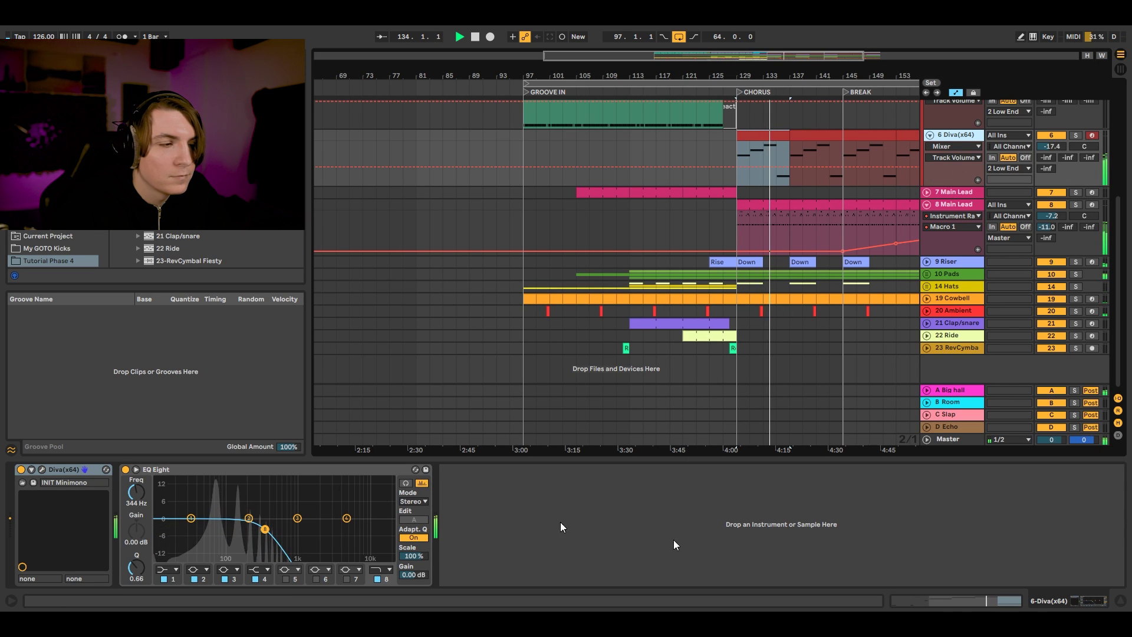
# Step: Examine the Diva synth settings of track 6 in its plug-in window, and close the window
pyautogui.click(41, 470)
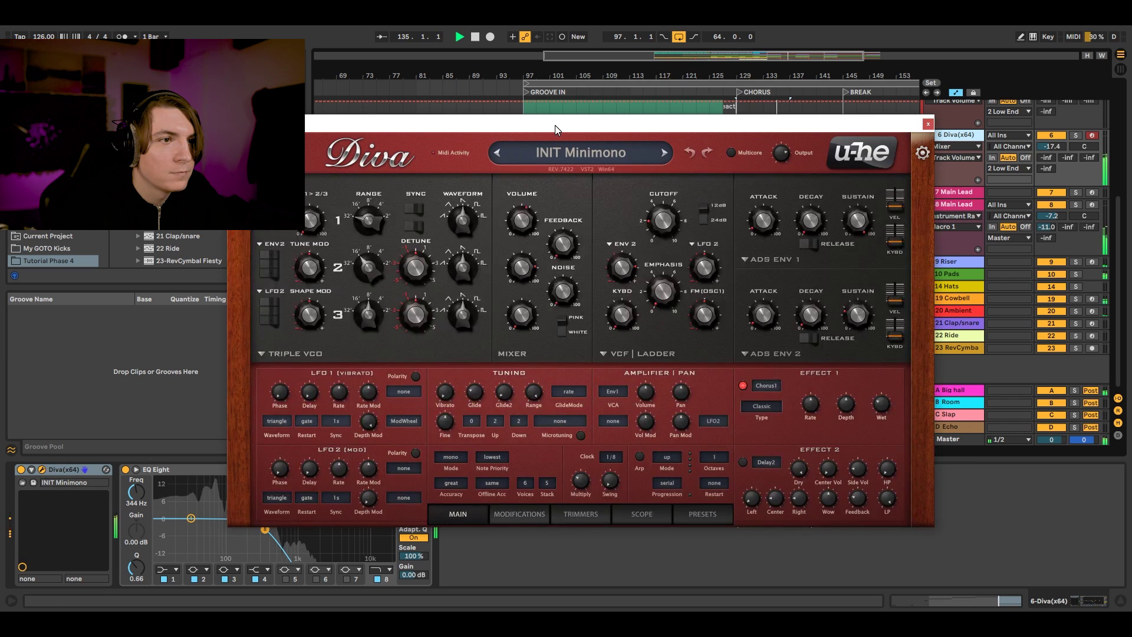
pyautogui.moveTo(554, 125); pyautogui.dragTo(611, 129)
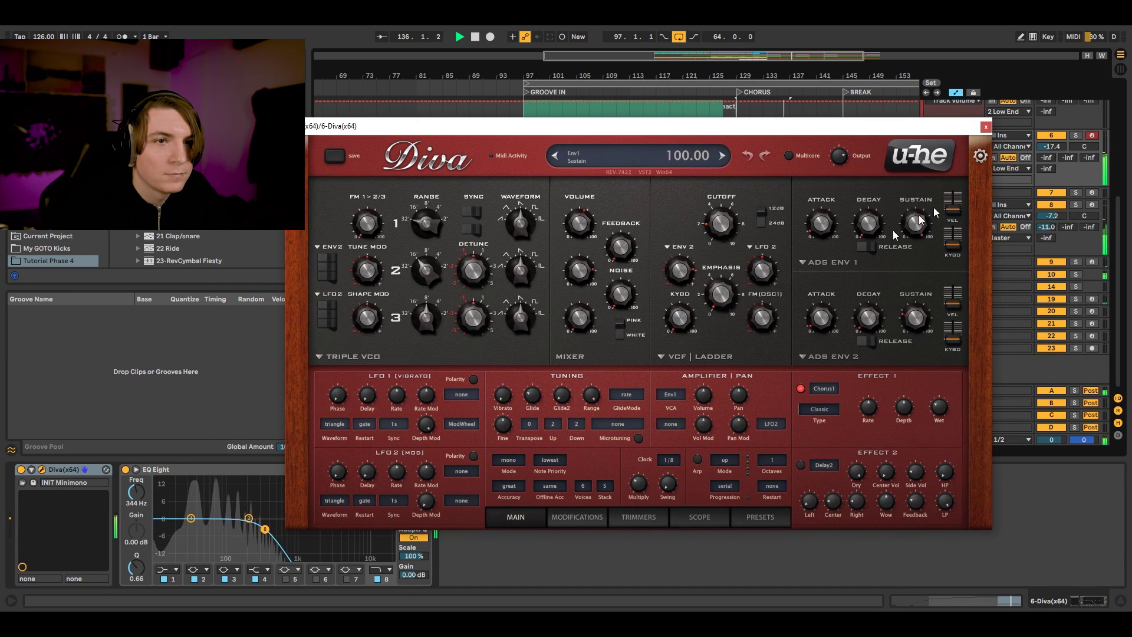
pyautogui.click(986, 127)
# Step: Fold 8 Main Lead, 6 Diva(x64) and the 2 Low End group
pyautogui.moveTo(756, 75); pyautogui.dragTo(688, 73)
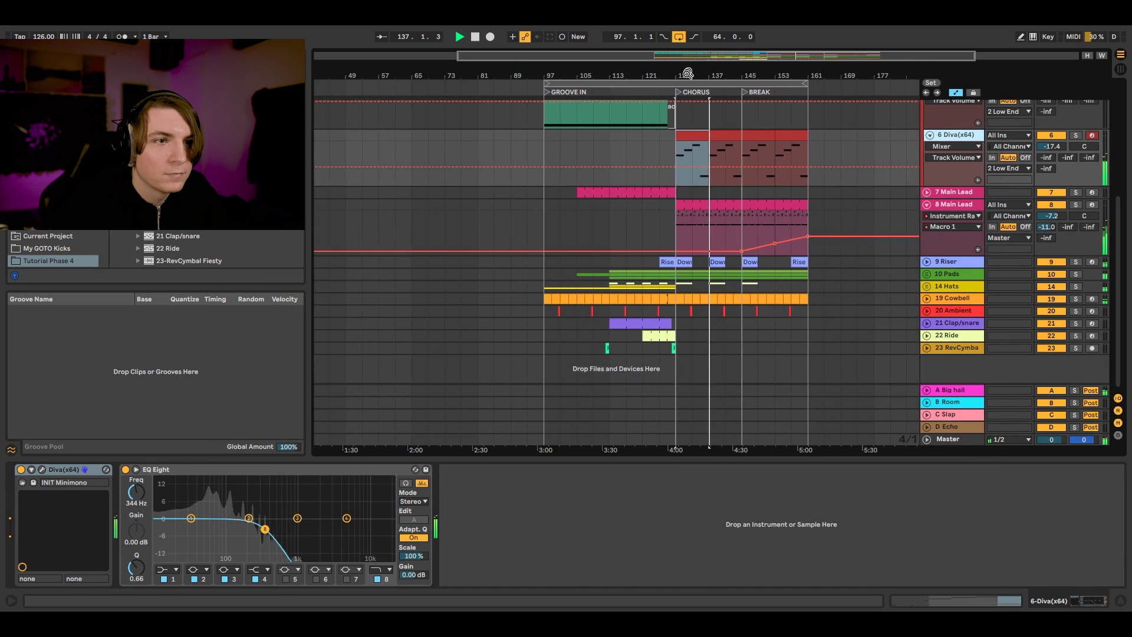
pyautogui.click(926, 204)
pyautogui.click(930, 135)
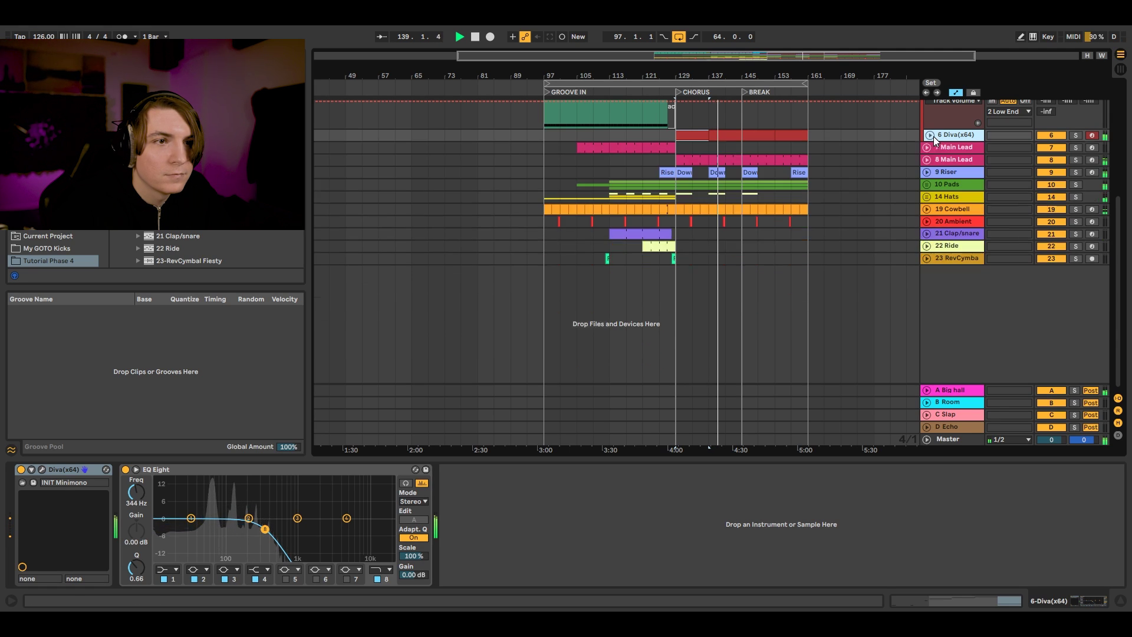
pyautogui.scroll(6, 843, 275)
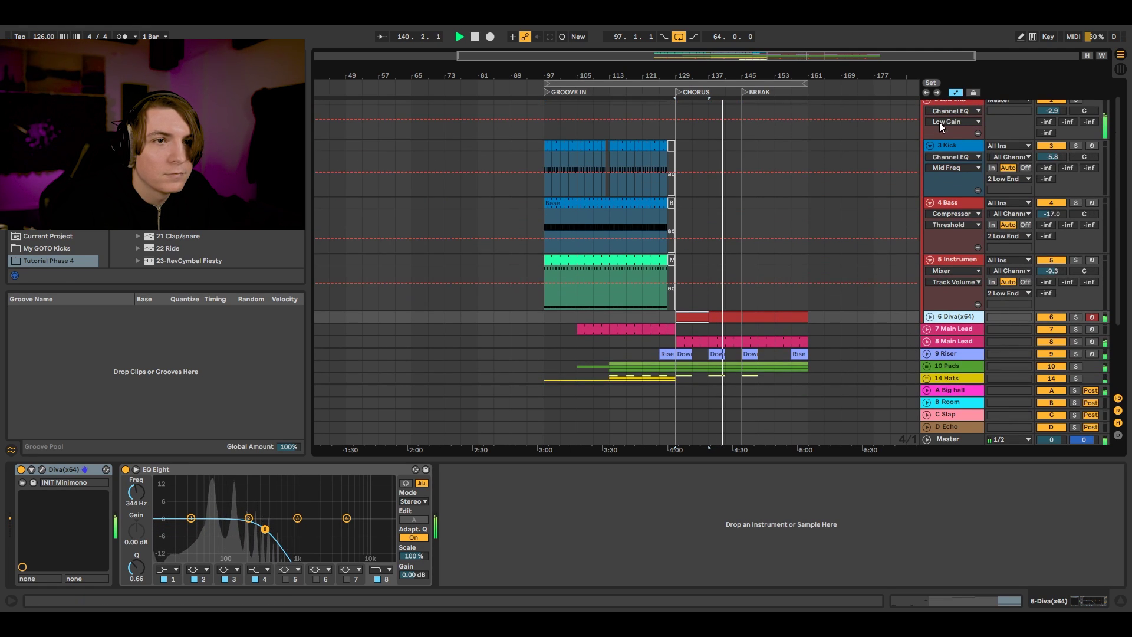
pyautogui.scroll(-3, 859, 264)
pyautogui.scroll(4, 944, 186)
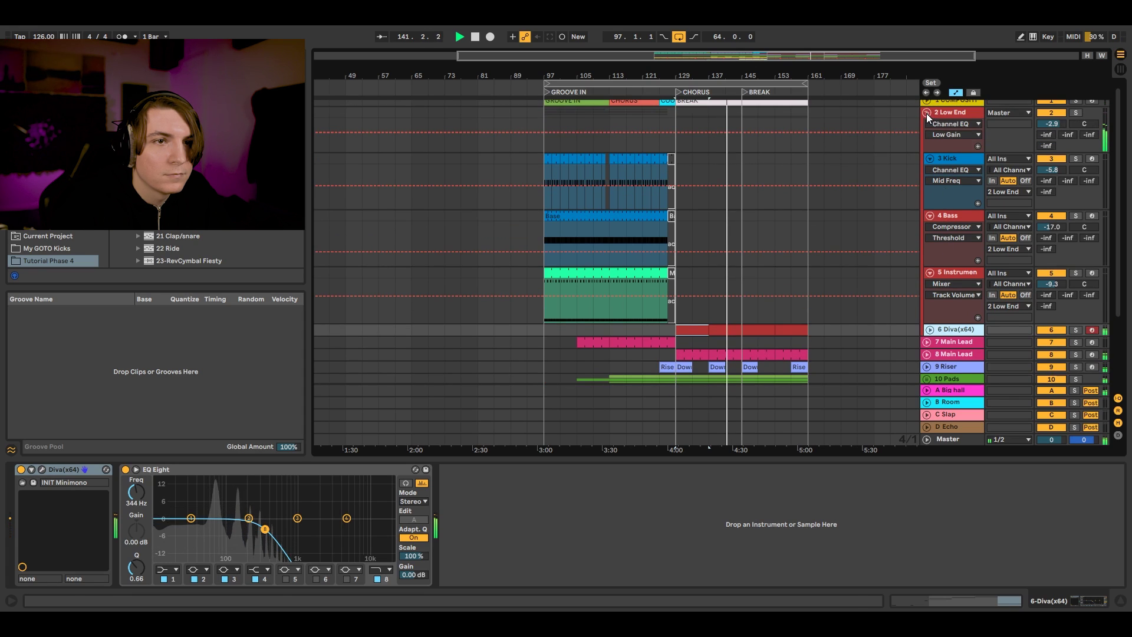
pyautogui.click(926, 112)
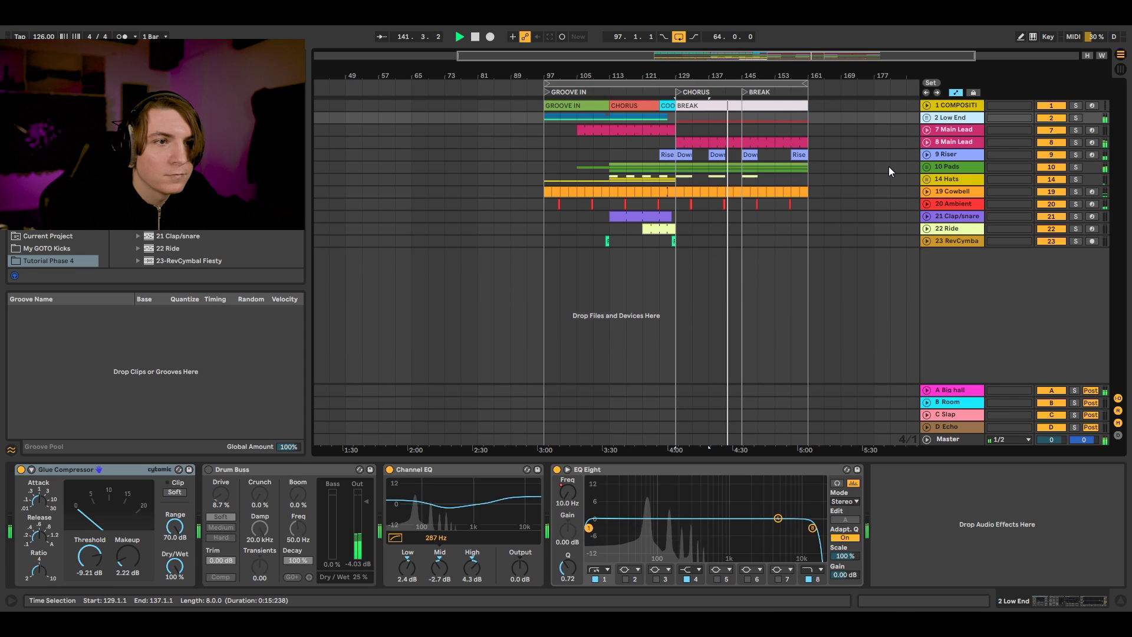
# Step: Unfold the 10 Pads group and view the MIDI notes of the 13 Low pad clip in the break, returning to its devices
pyautogui.click(927, 166)
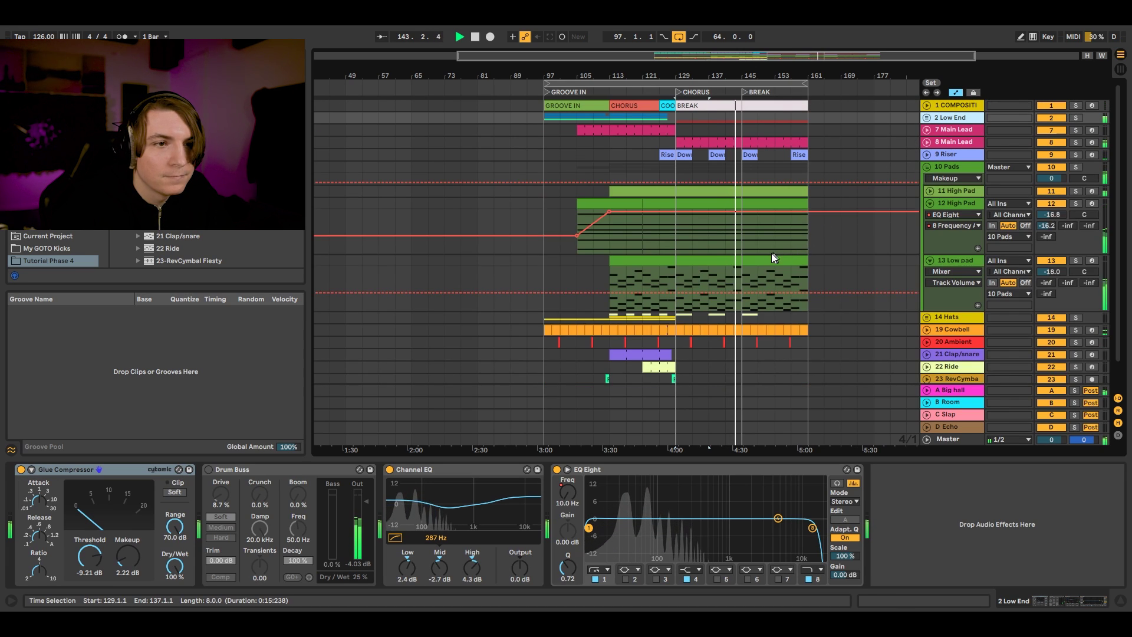
pyautogui.click(757, 261)
pyautogui.doubleClick(758, 261)
pyautogui.click(717, 270)
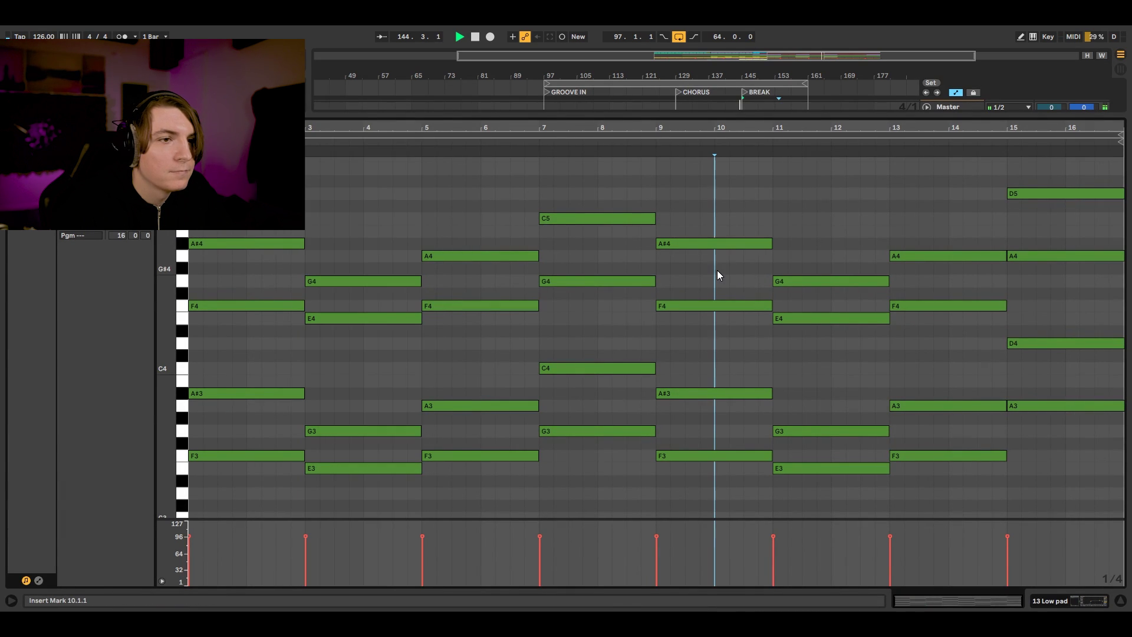
pyautogui.hotkey('shift', 'Tab')
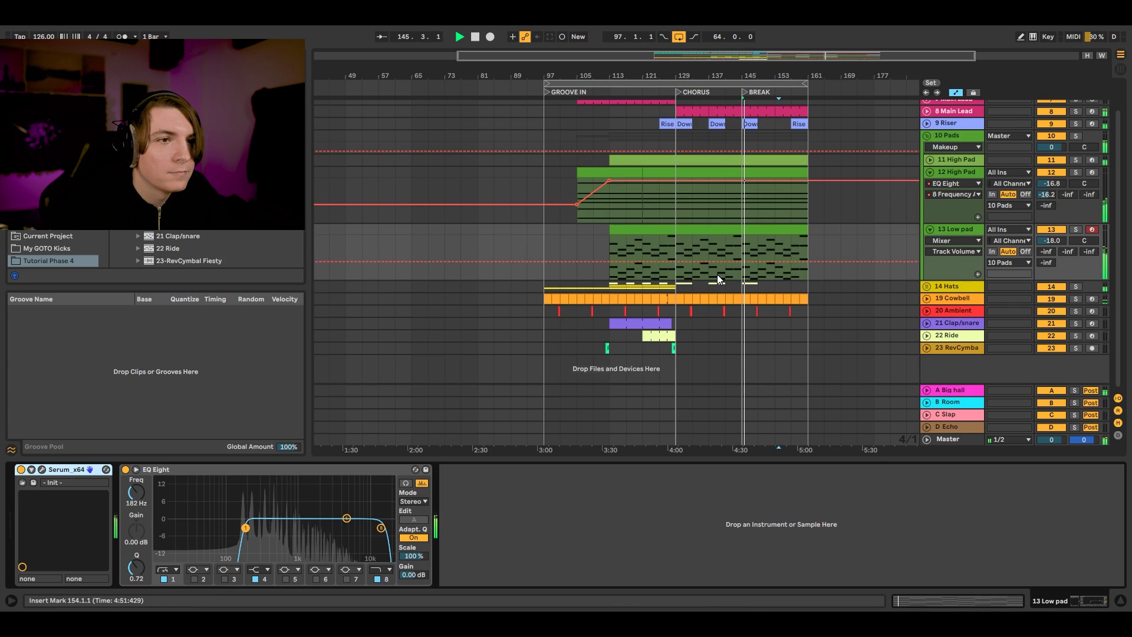
# Step: Fold 12 High Pad and 13 Low pad, and briefly unfold 19 Cowbell to view its clips
pyautogui.scroll(1, 717, 274)
pyautogui.click(929, 203)
pyautogui.click(930, 215)
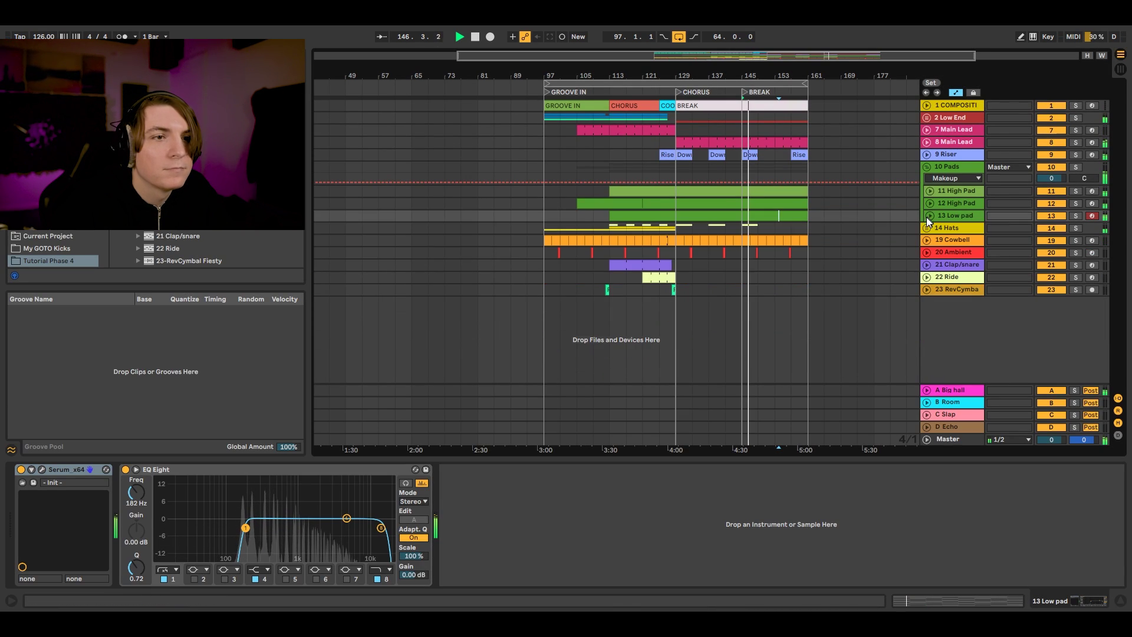
pyautogui.click(927, 239)
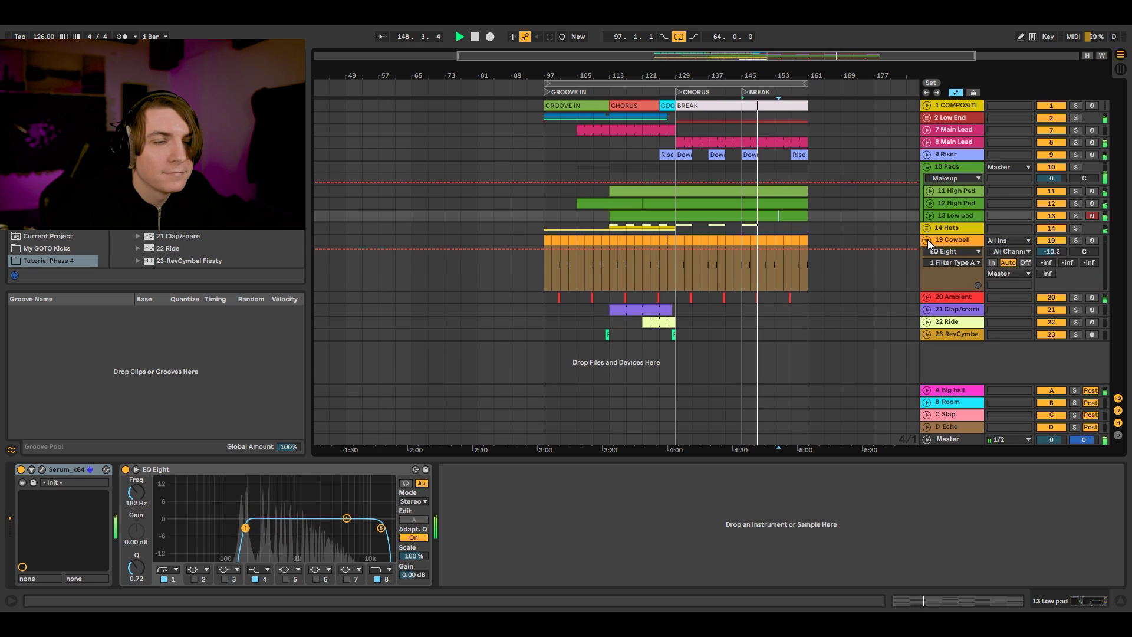
pyautogui.click(927, 239)
# Step: Extend the arrangement loop to 68 bars and place the insert marker on 7 Main Lead at bar 153
pyautogui.moveTo(790, 83)
pyautogui.mouseDown()
pyautogui.moveTo(715, 85)
pyautogui.moveTo(774, 82)
pyautogui.mouseUp()
pyautogui.click(724, 135)
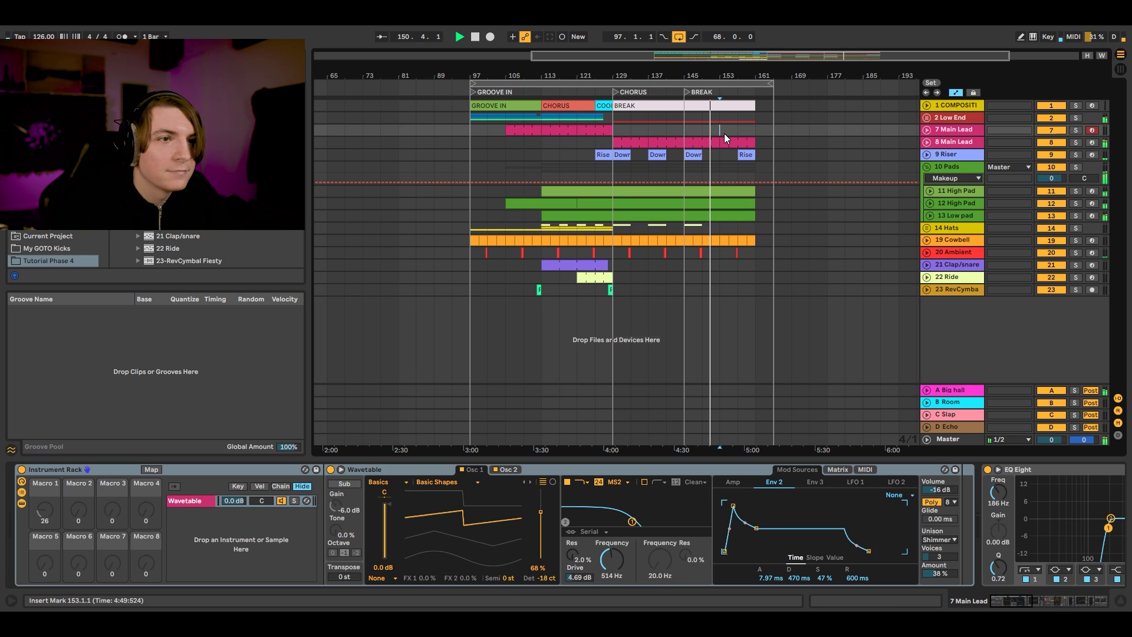
# Step: Unfold 8 Main Lead and examine its Macro 1 automation across the break during playback
pyautogui.click(929, 142)
pyautogui.press('+')
pyautogui.press('+')
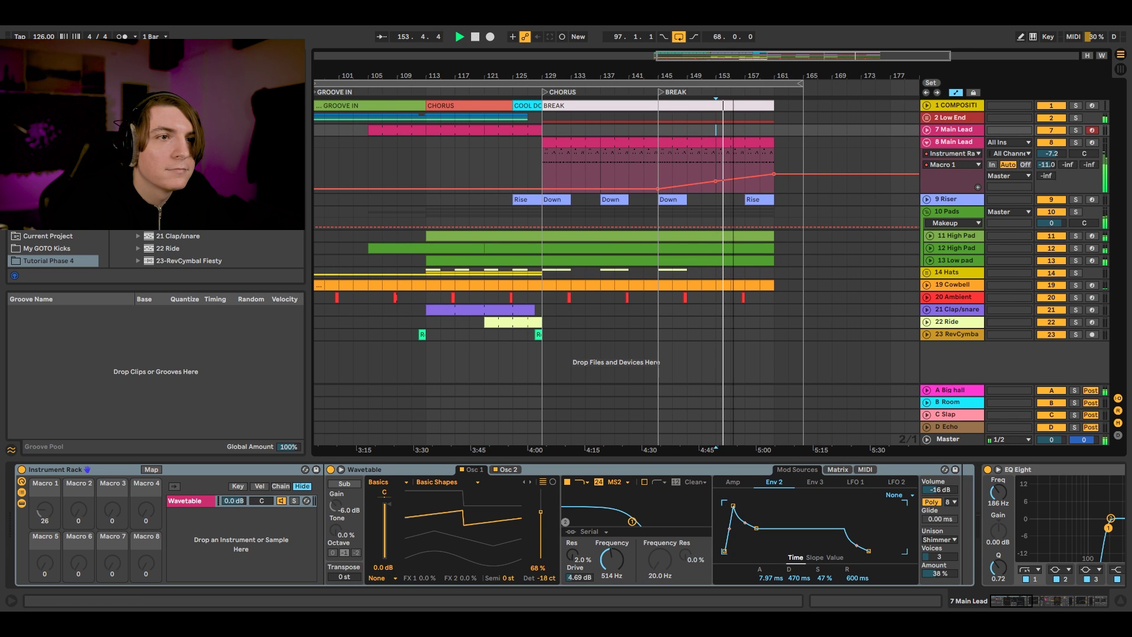
pyautogui.scroll(-2, 738, 236)
pyautogui.scroll(-1, 738, 235)
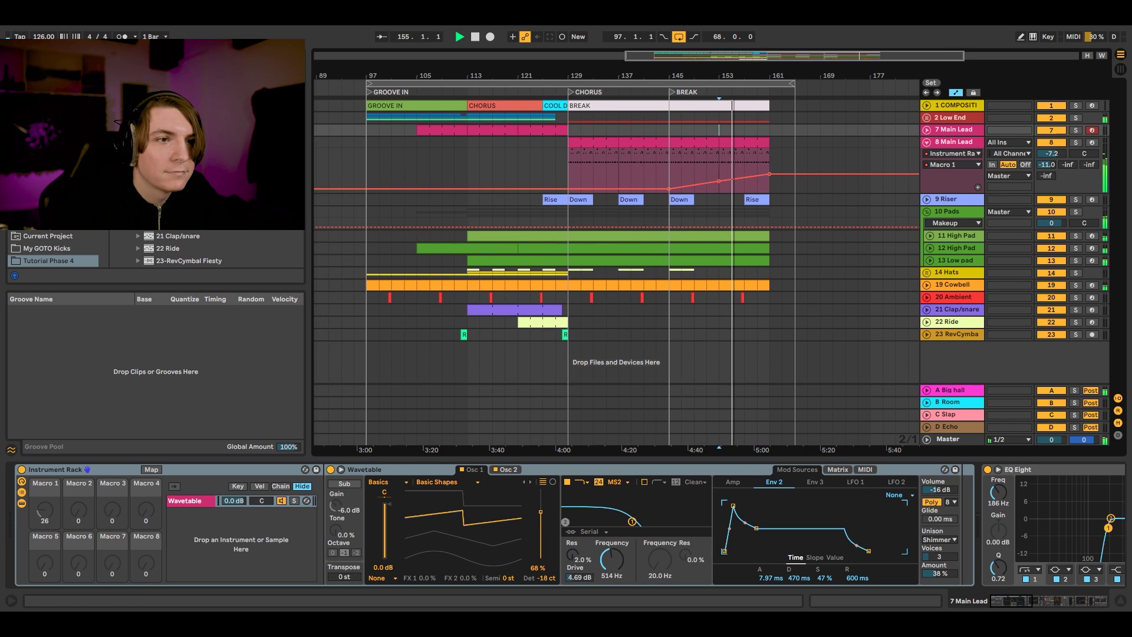
pyautogui.scroll(1, 616, 263)
pyautogui.scroll(-1, 616, 262)
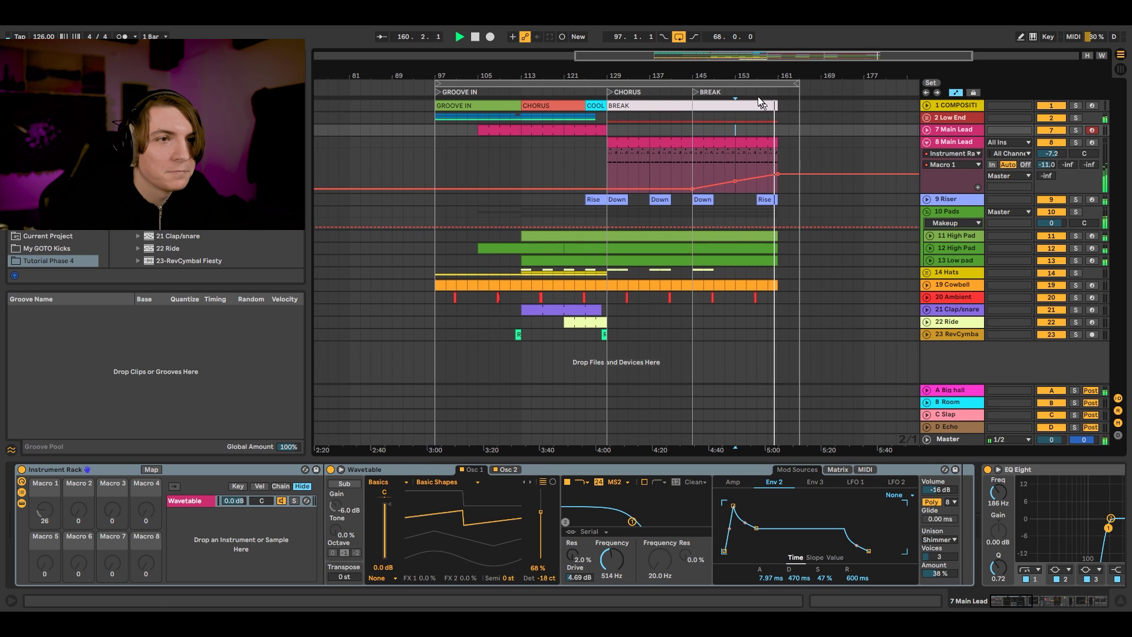
# Step: Stop playback after the break and fold 8 Main Lead for an overview of the arrangement from groove-in to break
pyautogui.moveTo(745, 78); pyautogui.dragTo(744, 75)
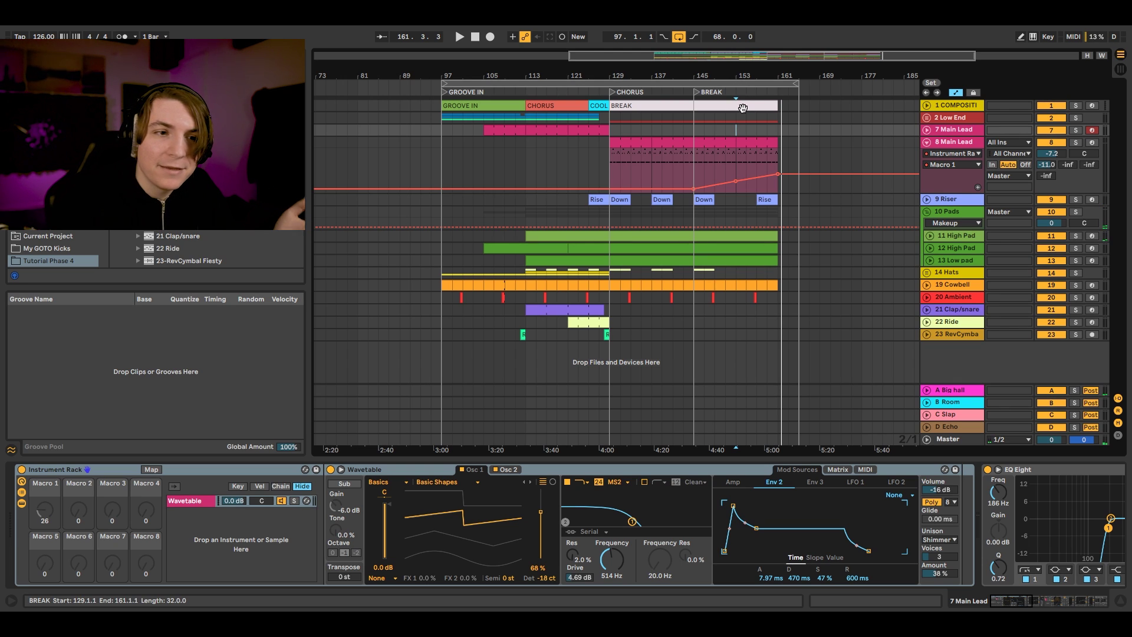
pyautogui.moveTo(730, 75); pyautogui.dragTo(730, 64)
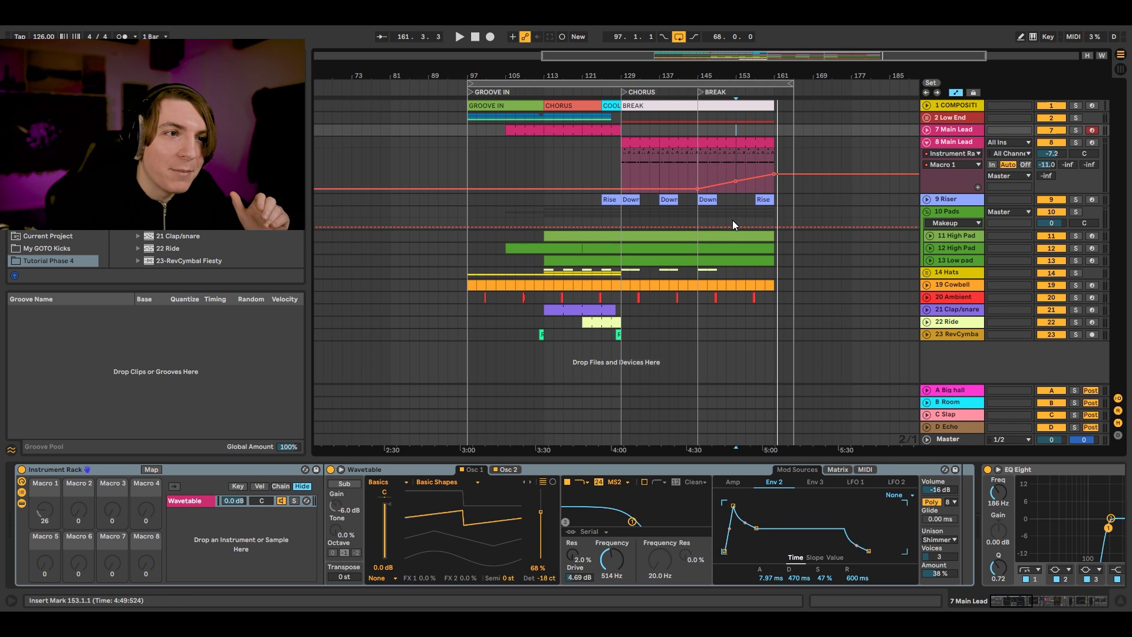
pyautogui.scroll(-1, 741, 83)
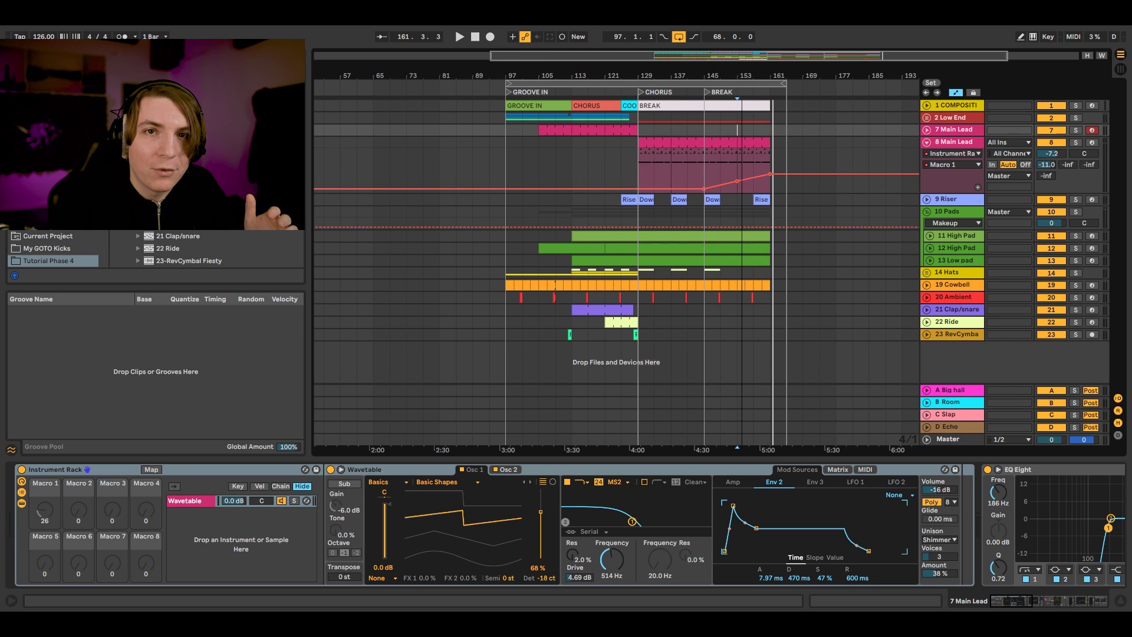
pyautogui.scroll(-1, 745, 74)
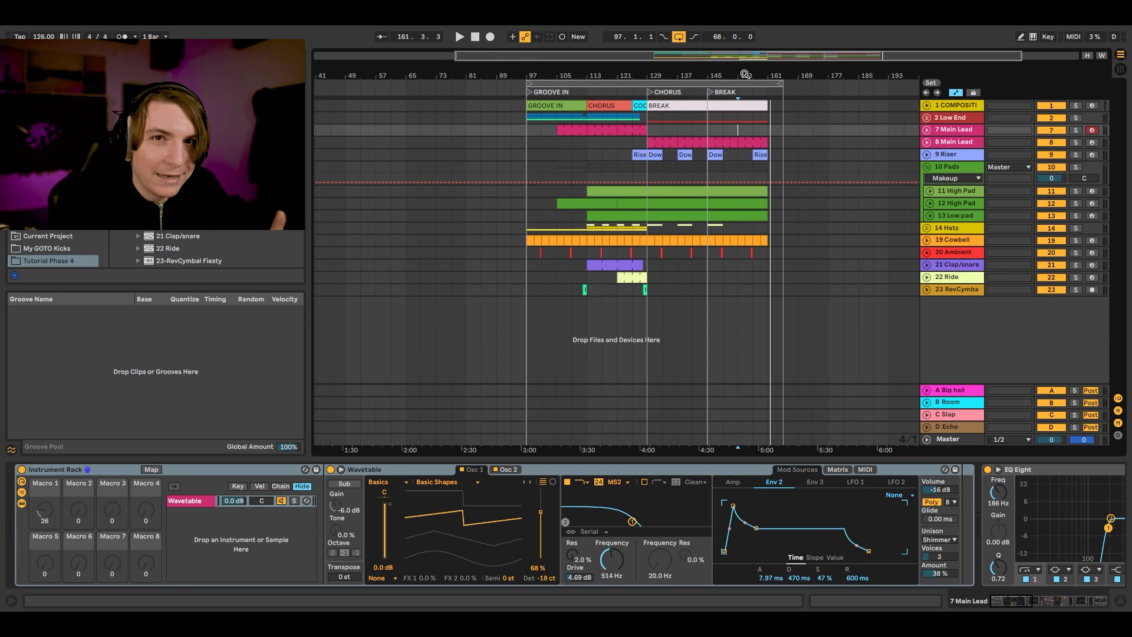
pyautogui.scroll(-1, 745, 74)
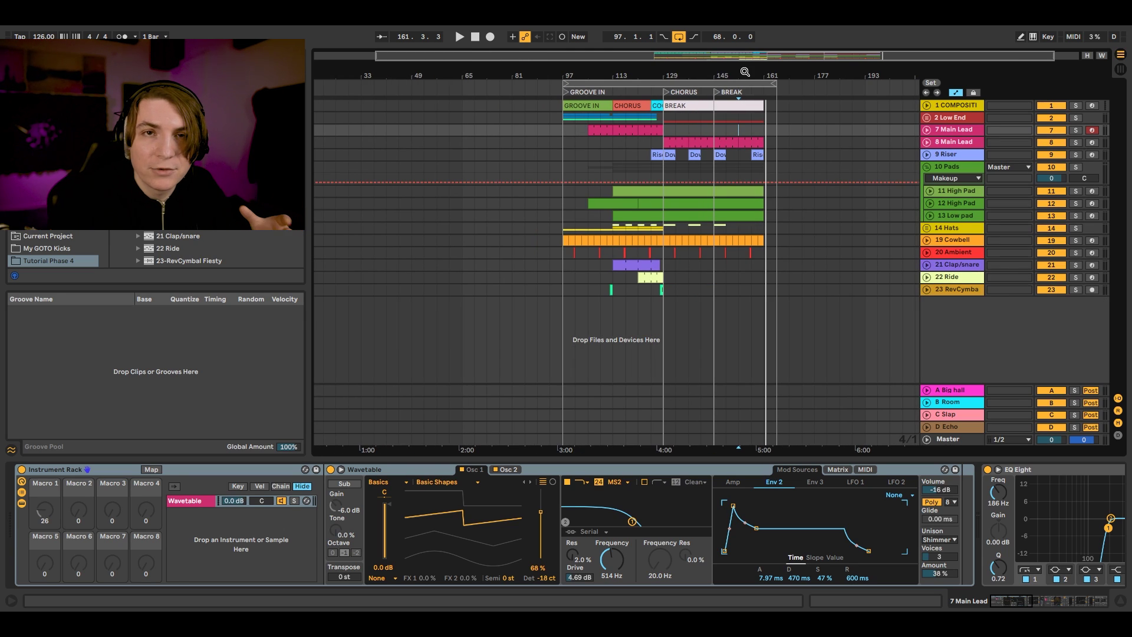